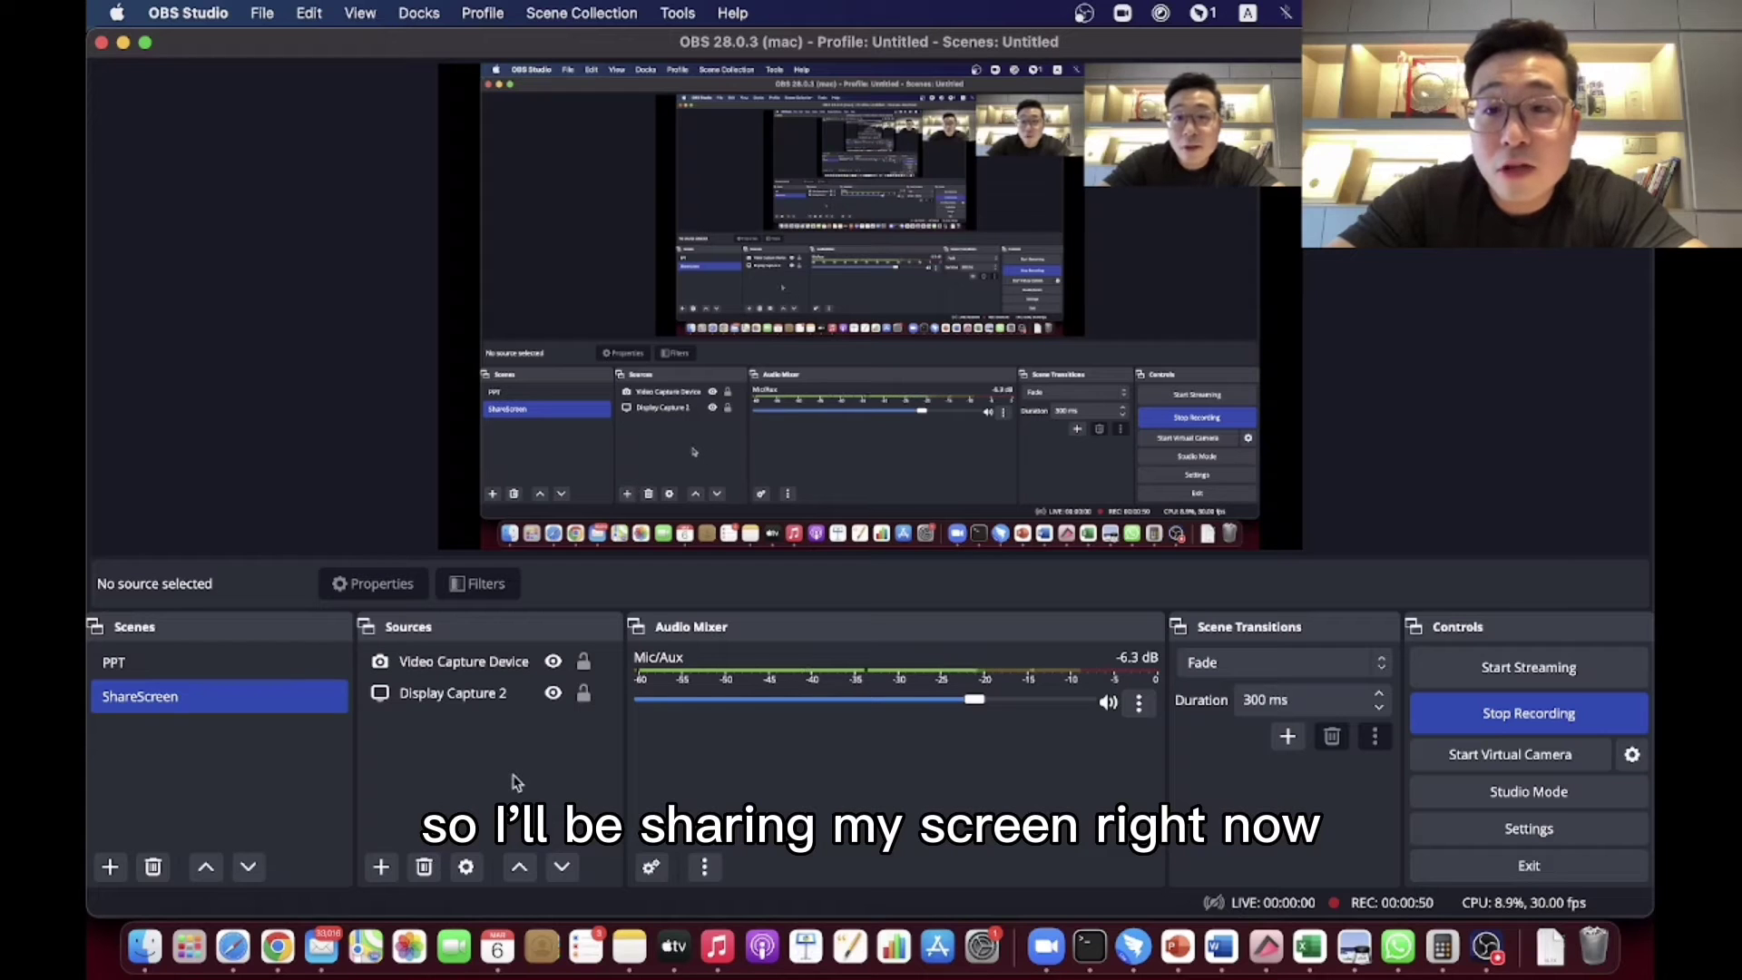
Step: Bring Chrome forward and close the 'Watch Our Latest Seller Stories' popup on the Seller Center homepage
click(277, 946)
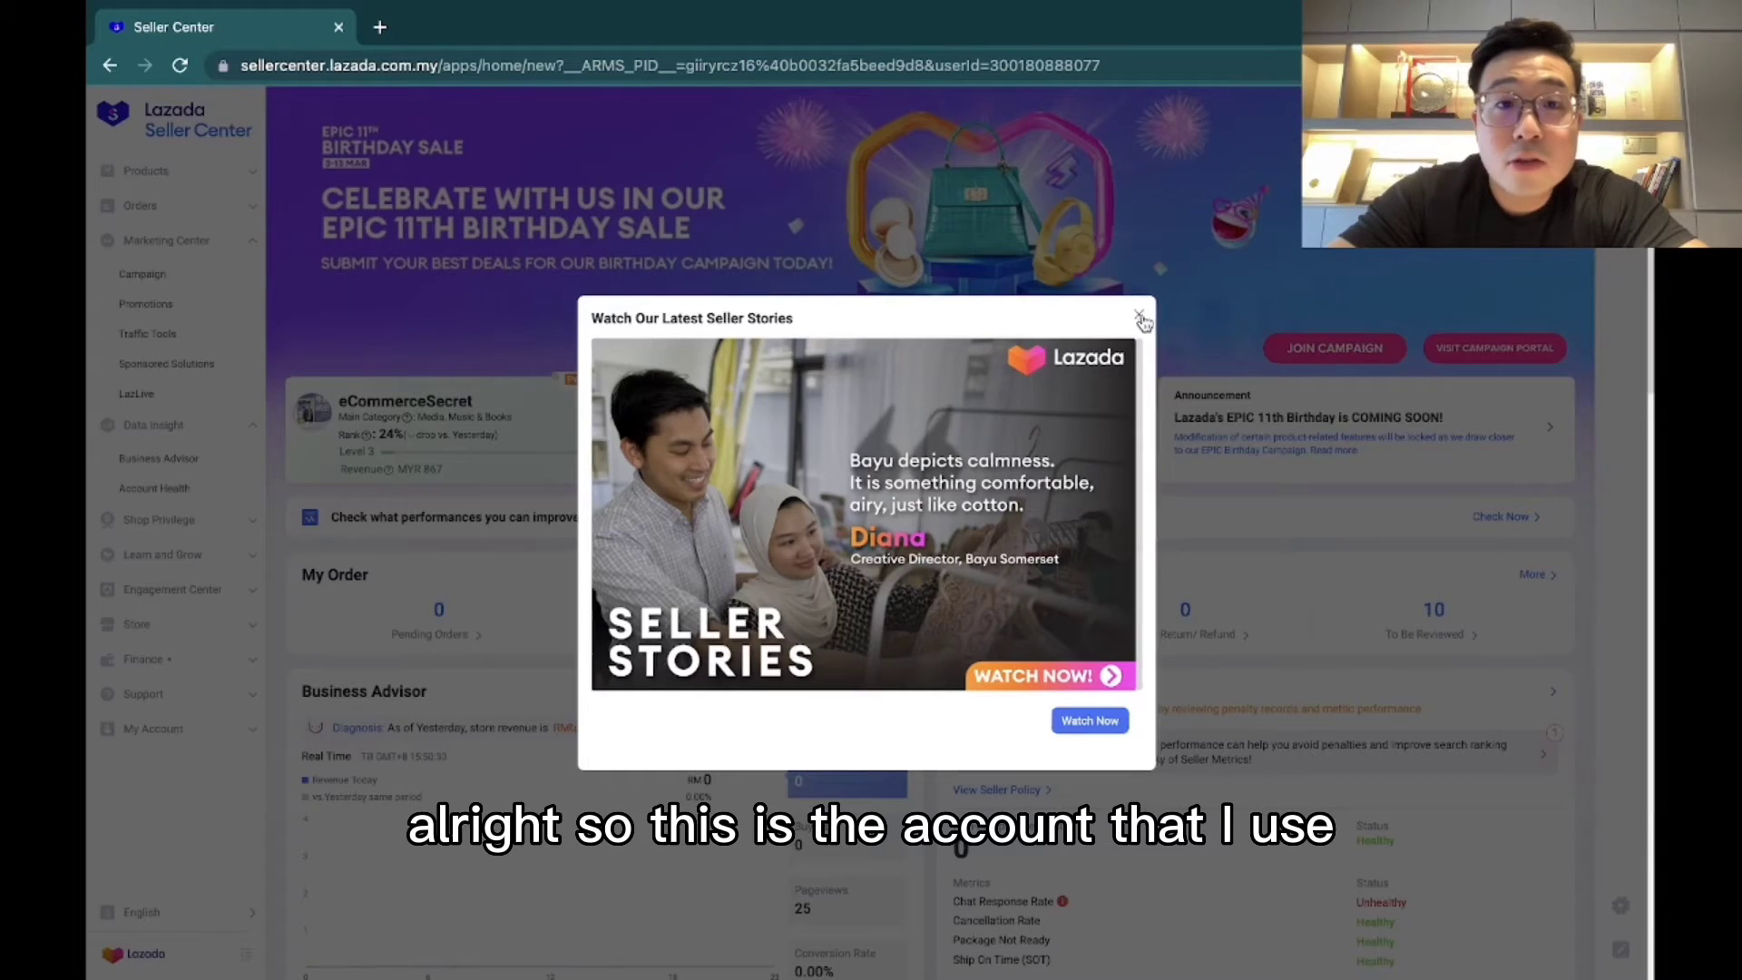
click(1140, 317)
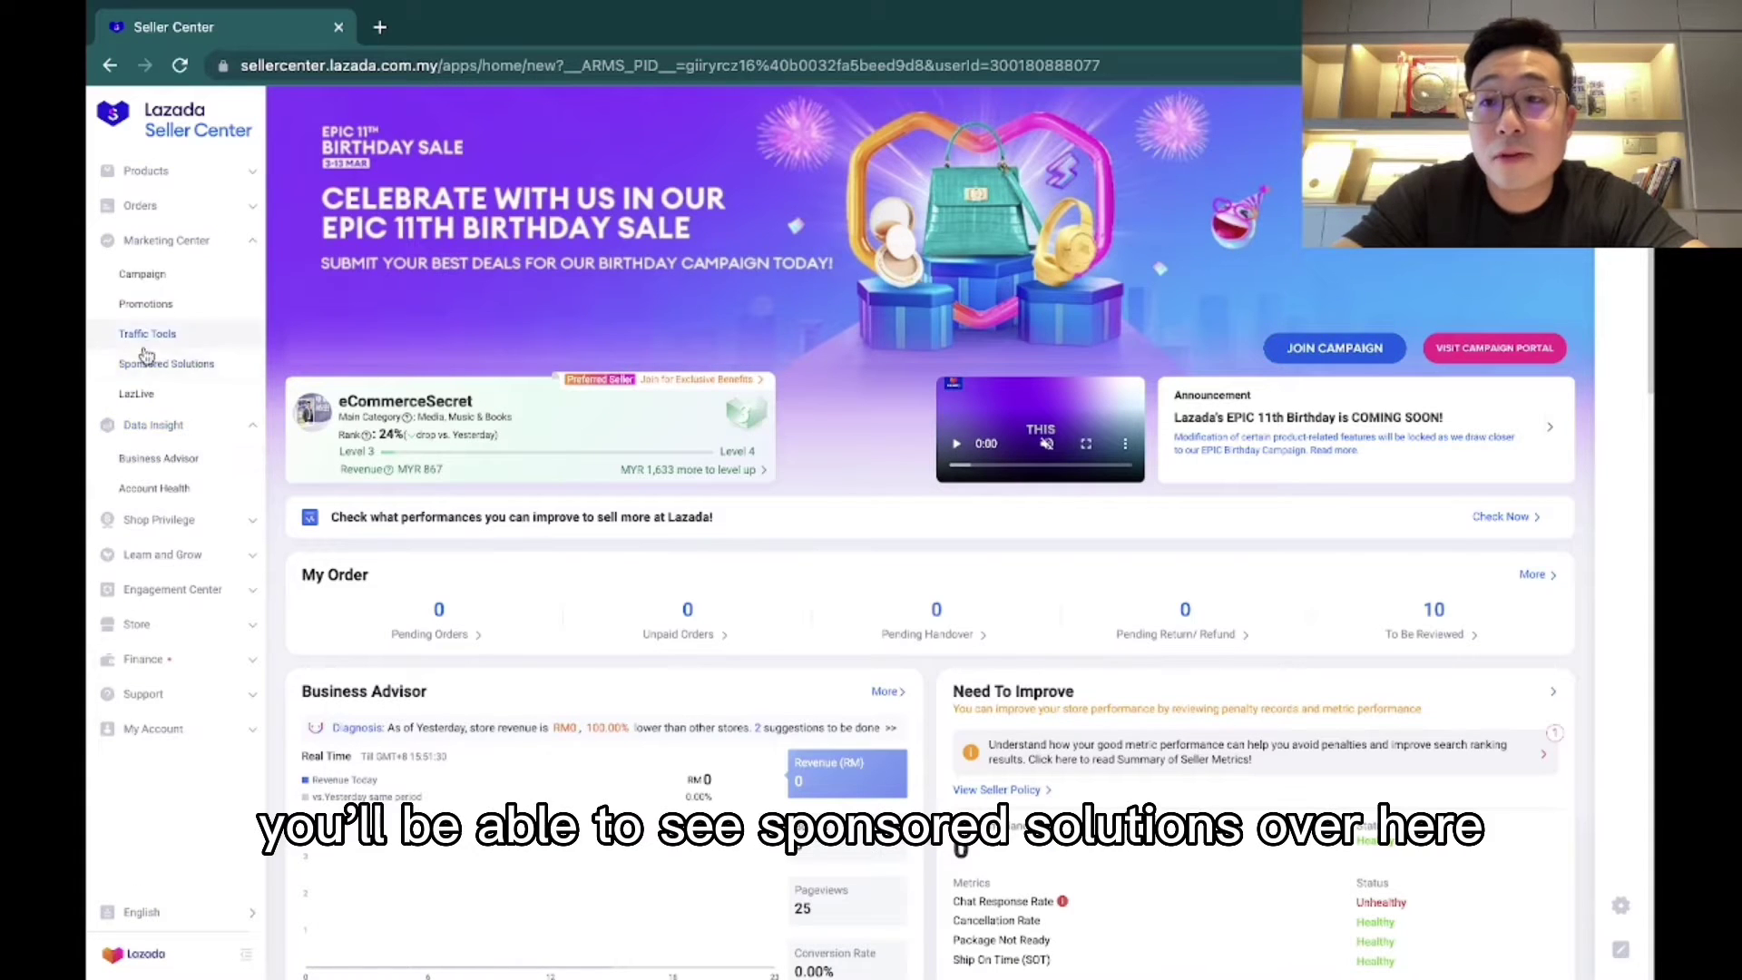
Step: Open Sponsored Solutions and highlight the Sponsored Discovery and Sponsored Affiliate offerings
click(186, 366)
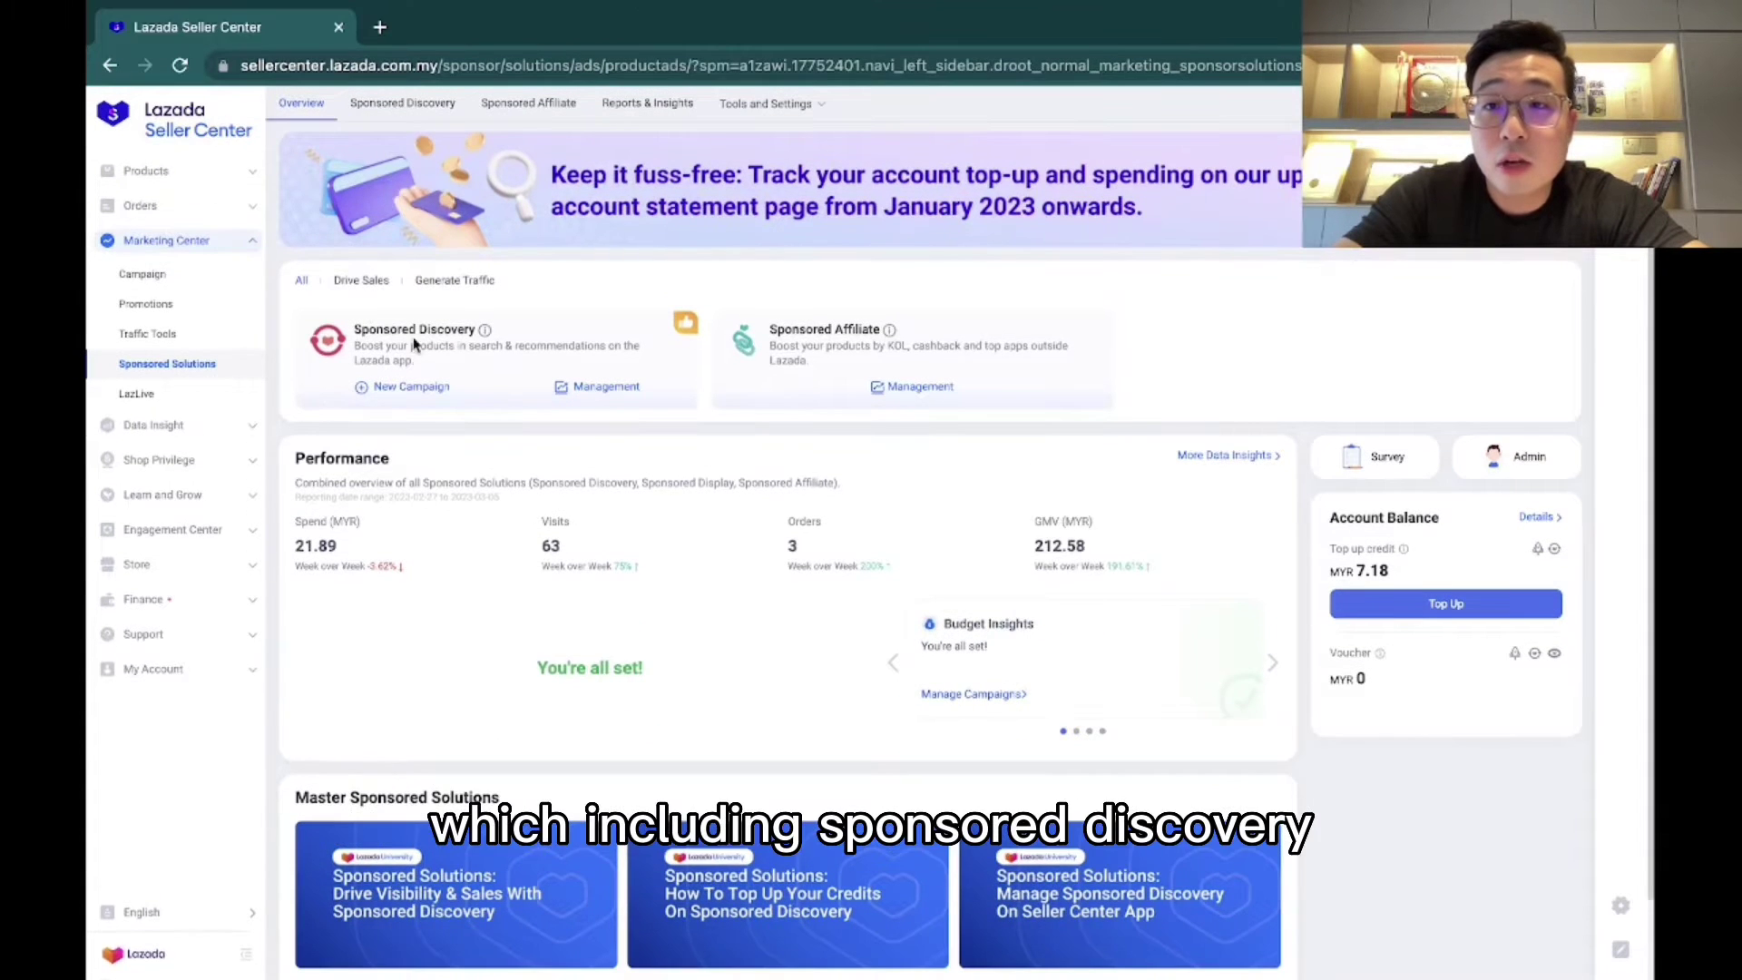
drag(355, 328, 524, 339)
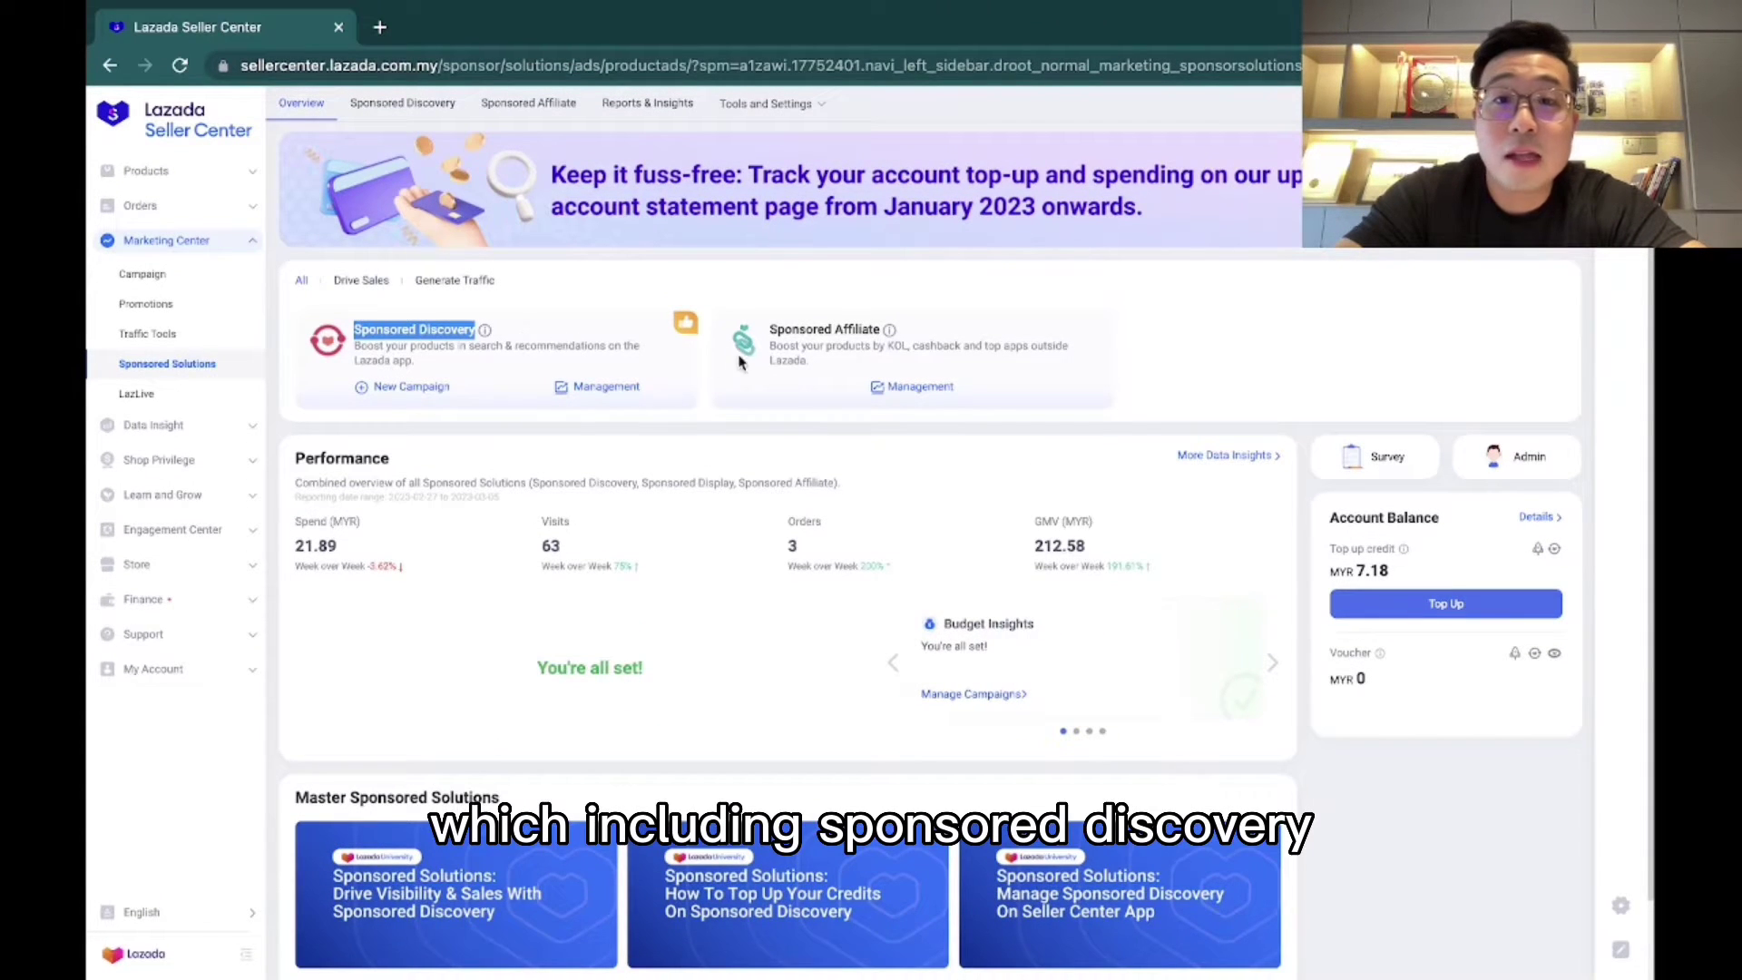
triple_click(795, 329)
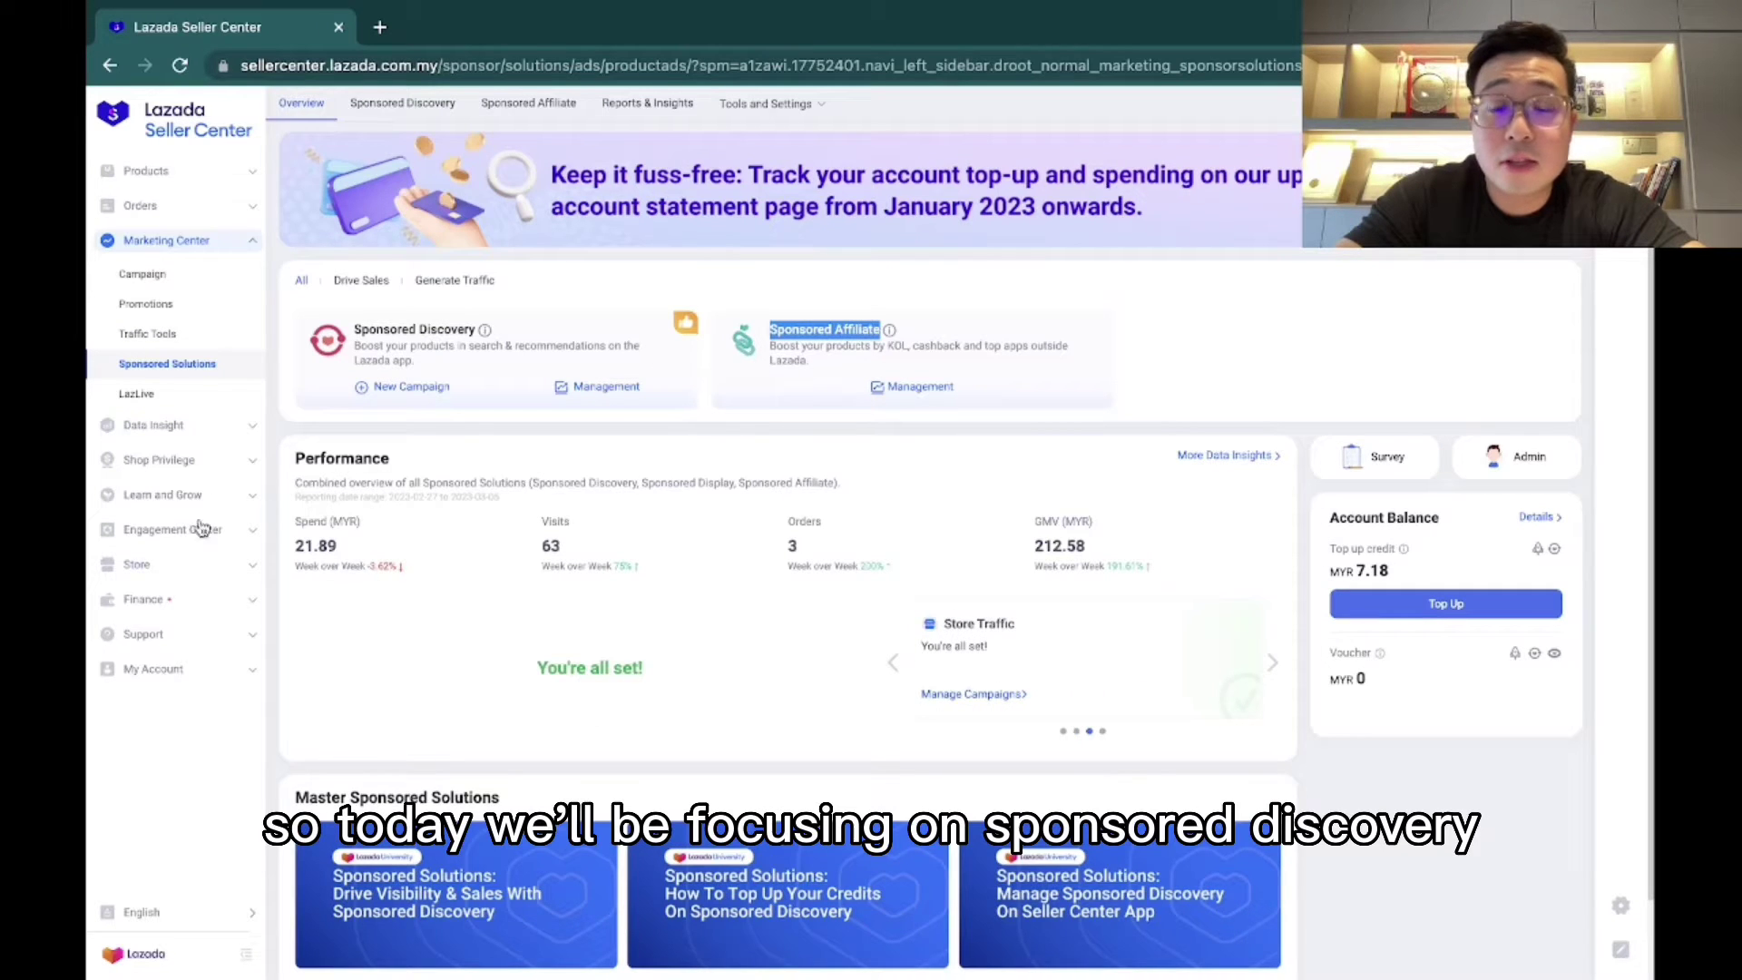
click(832, 336)
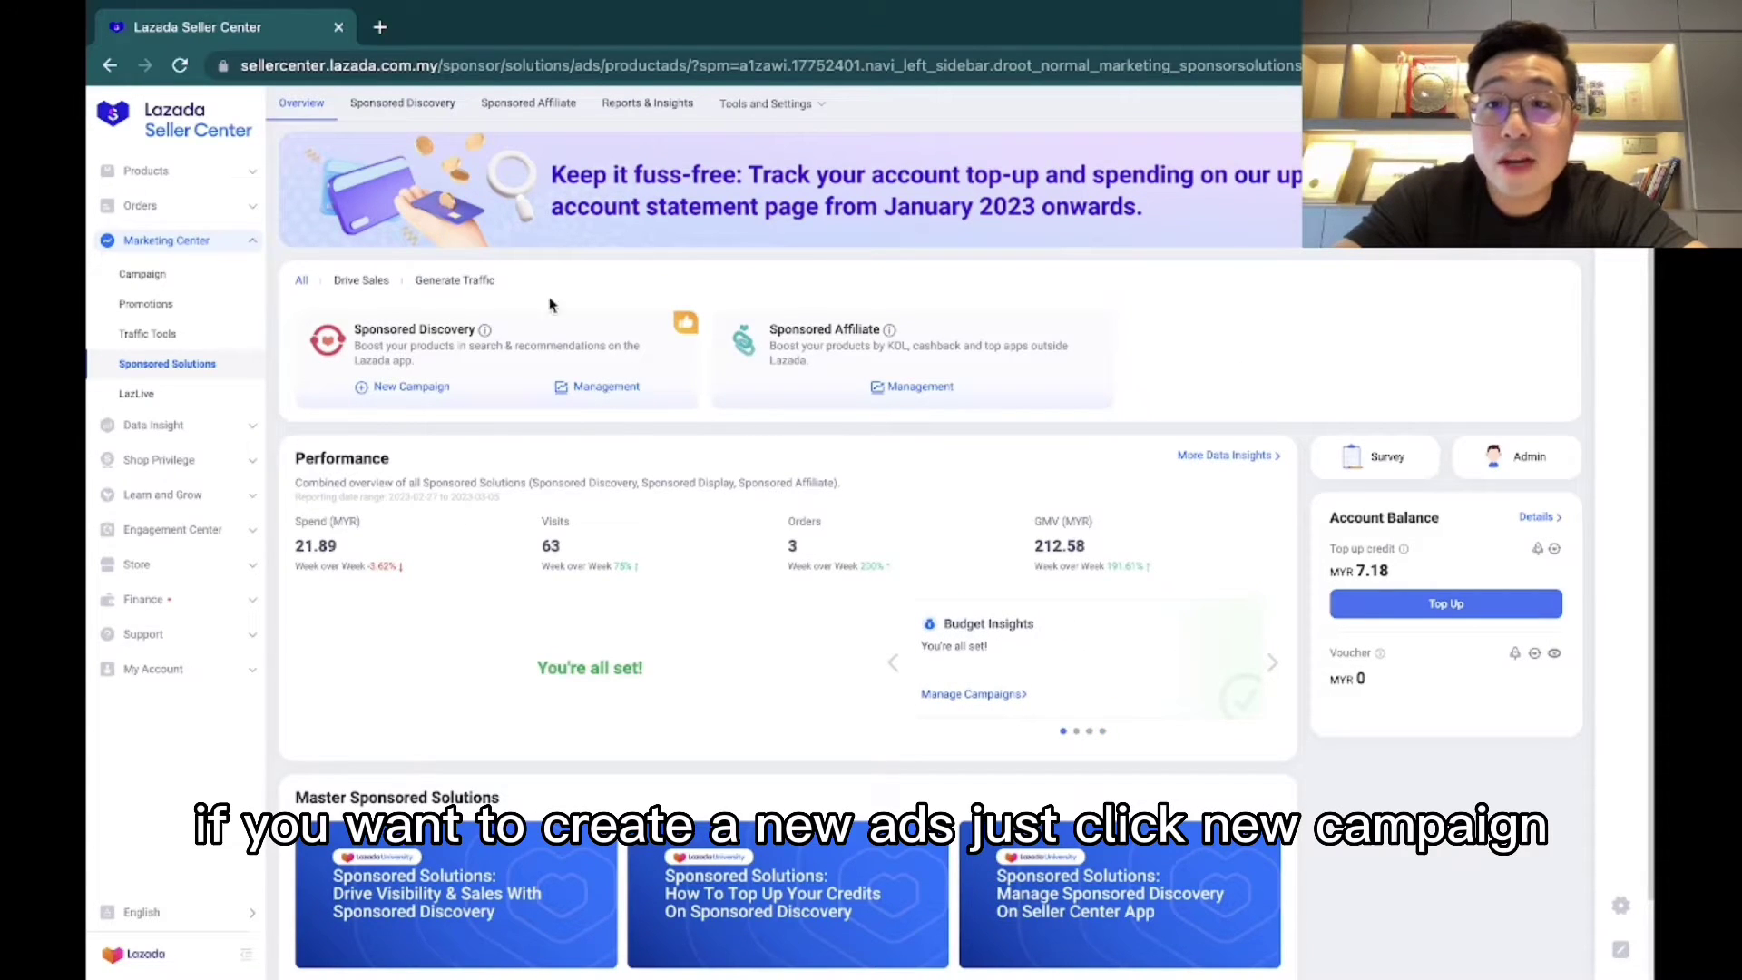
Step: Preview the new-campaign page, go back, and open Sponsored Discovery campaign management
click(406, 397)
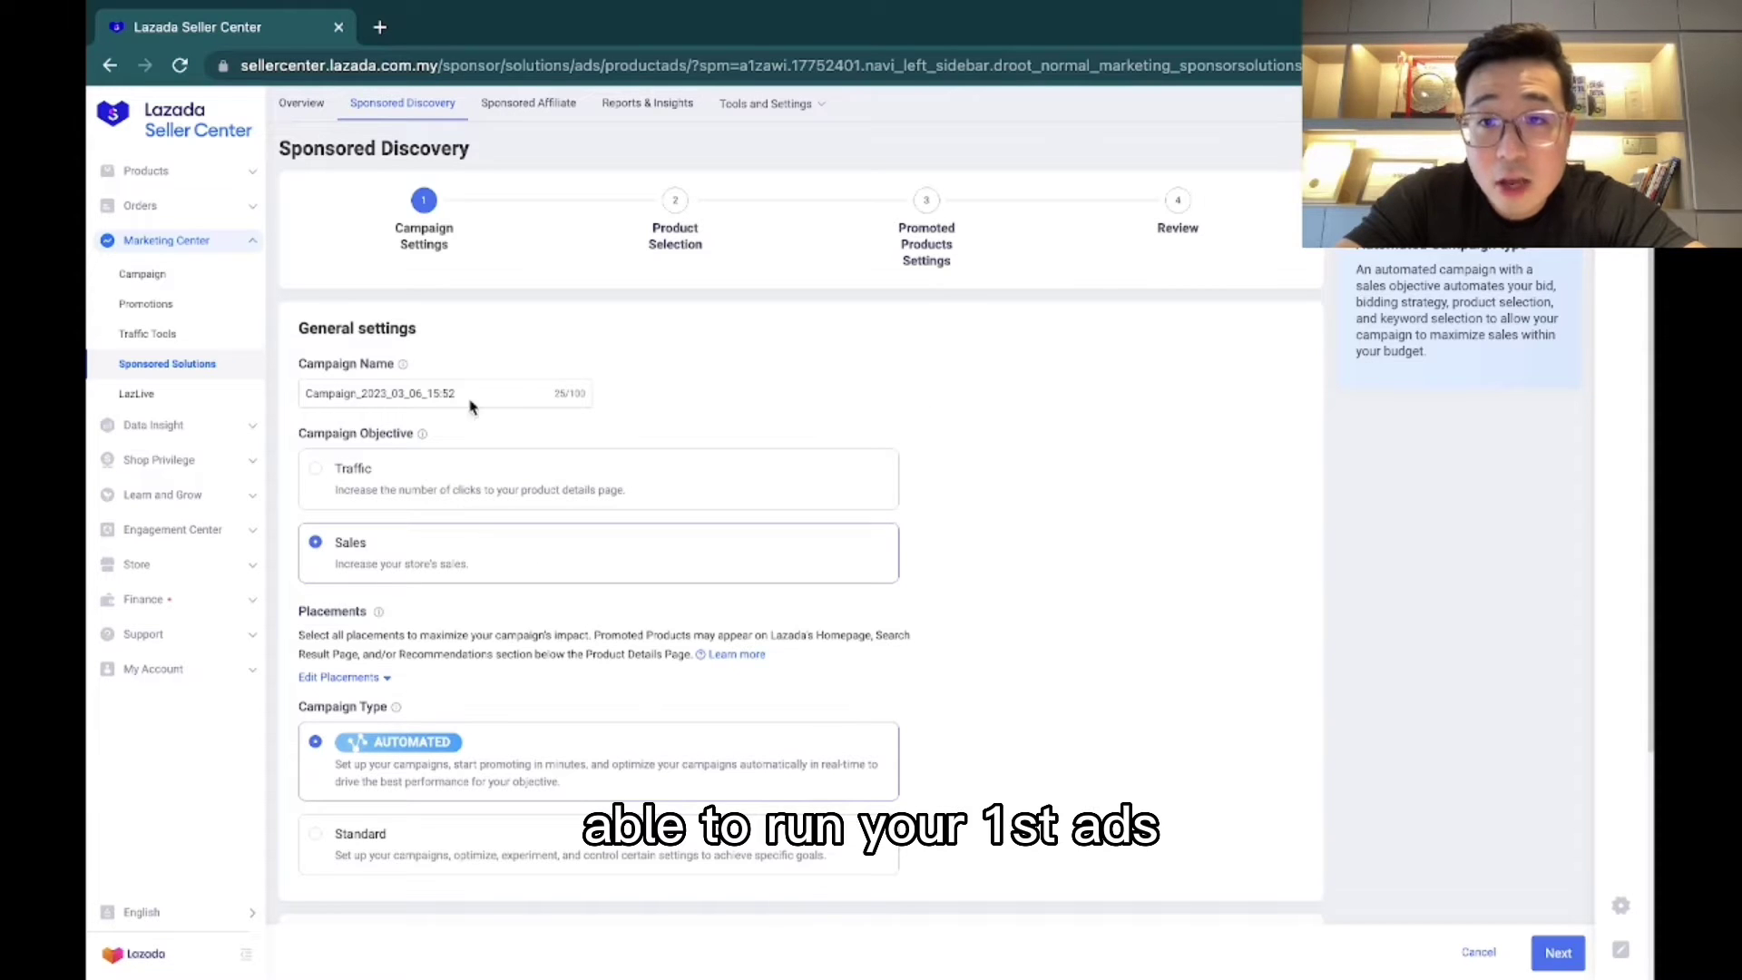
key(alt+Left)
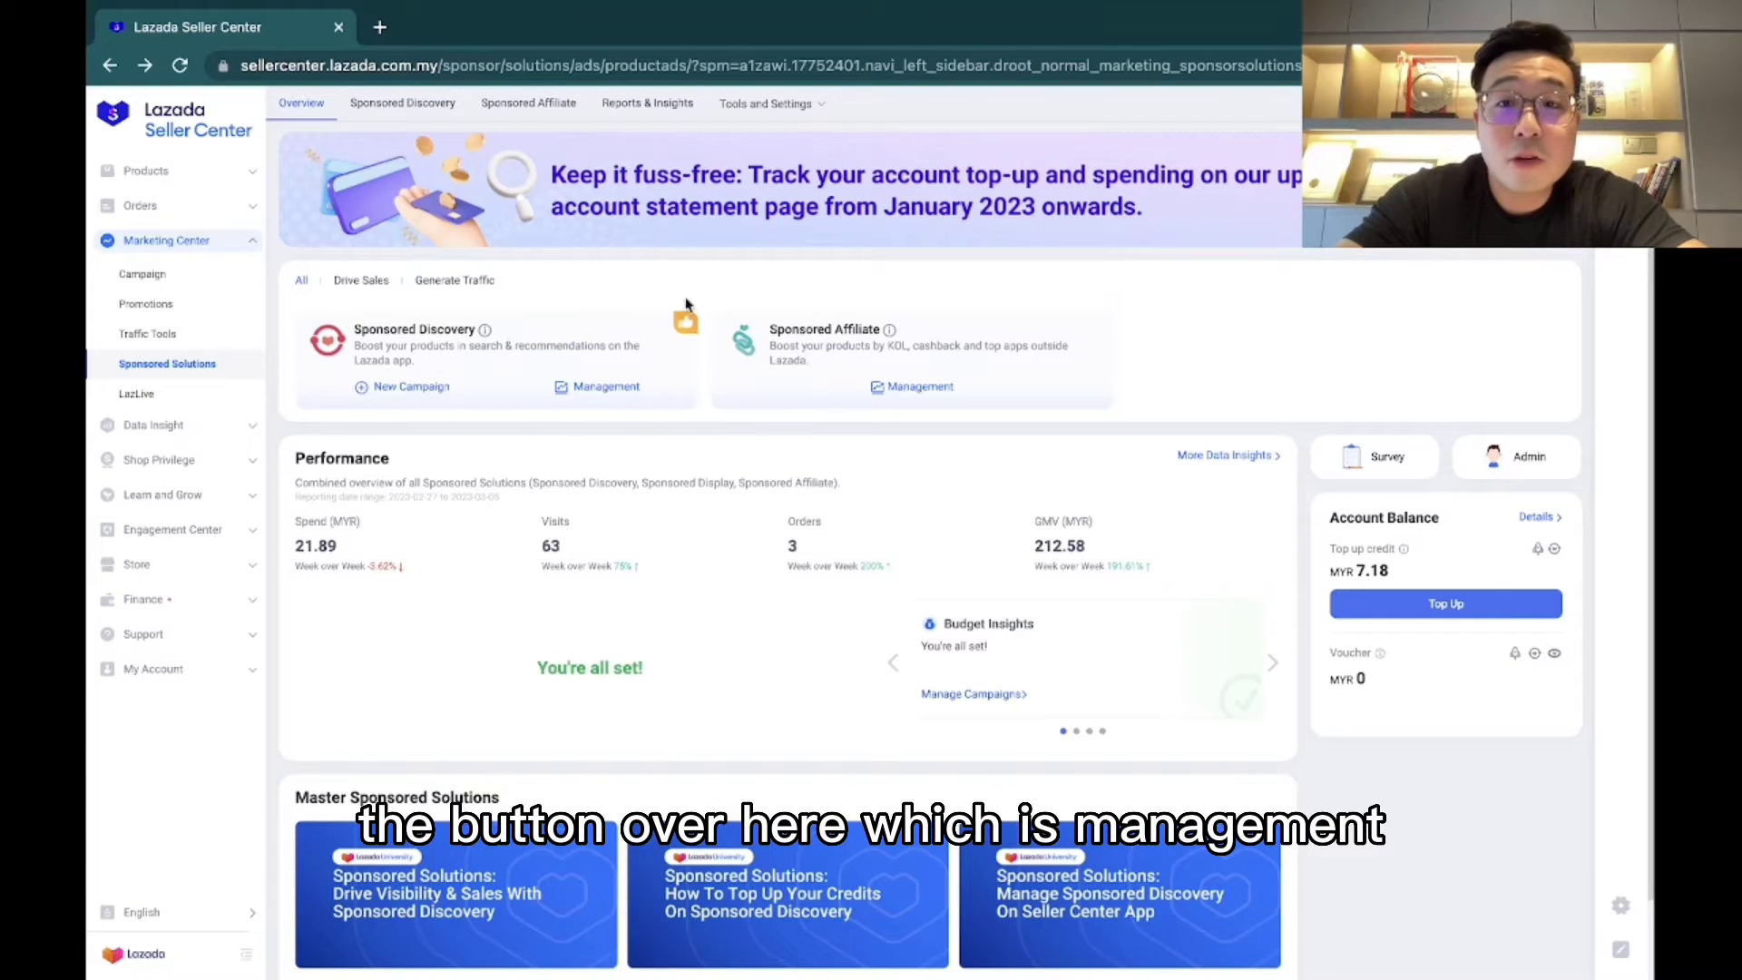
click(614, 396)
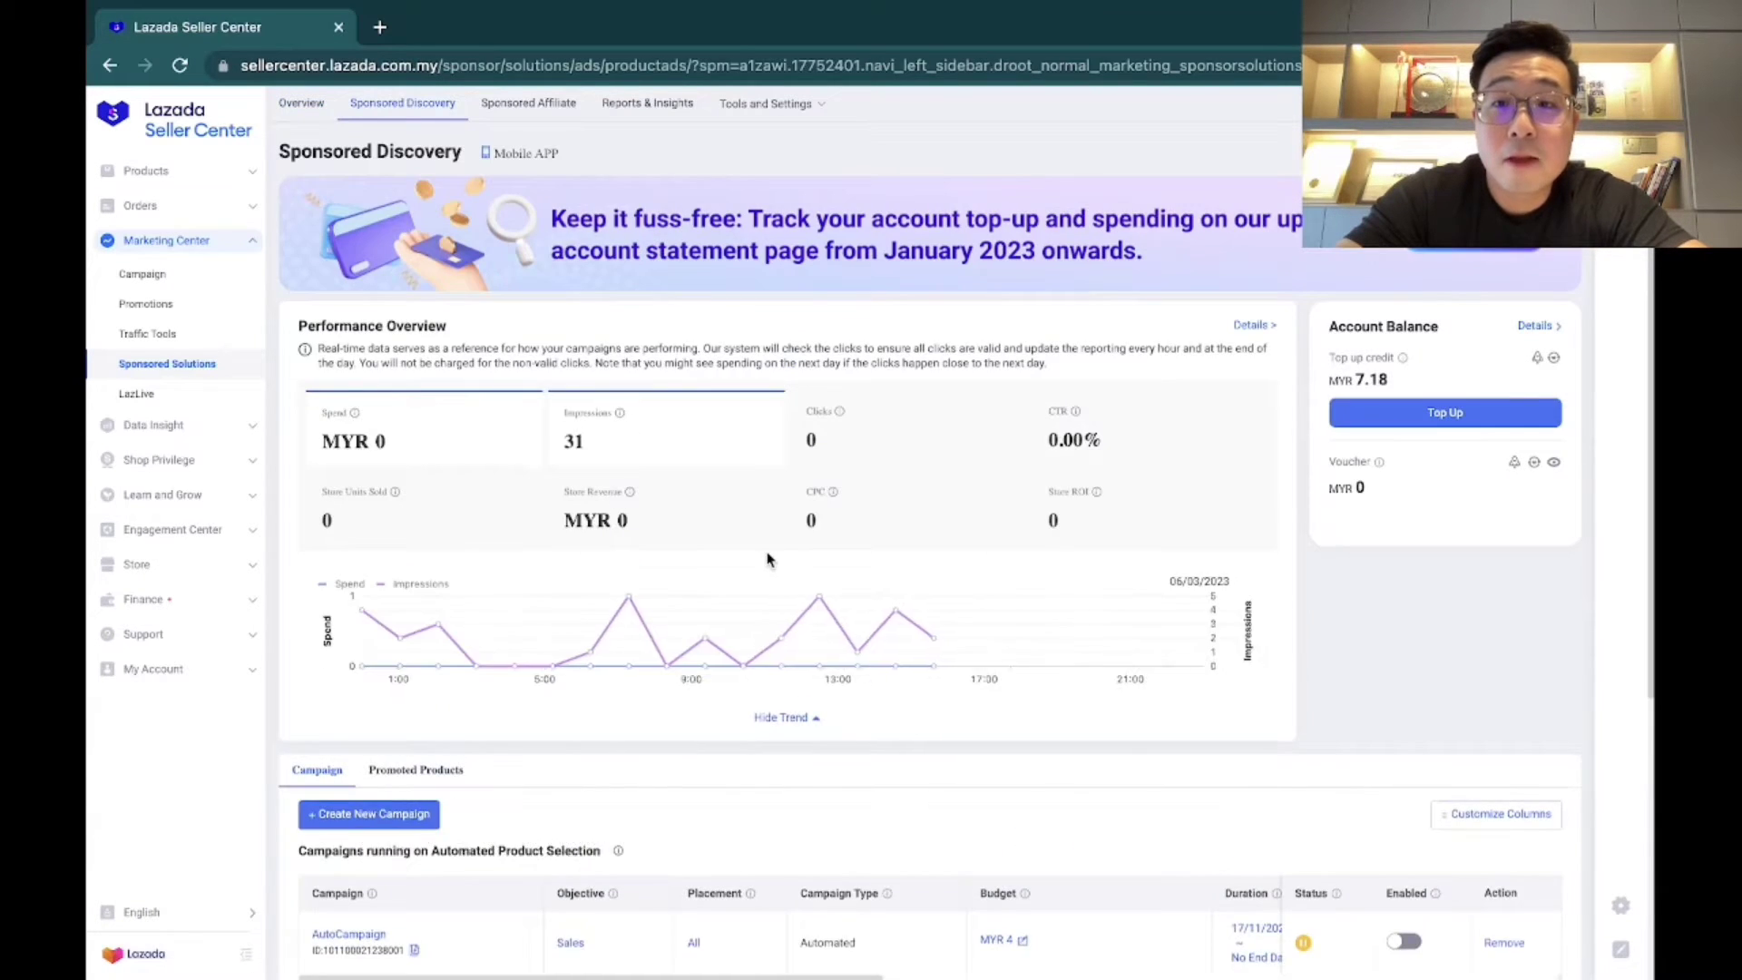
scroll(762, 558, down, 4)
scroll(828, 659, down, 2)
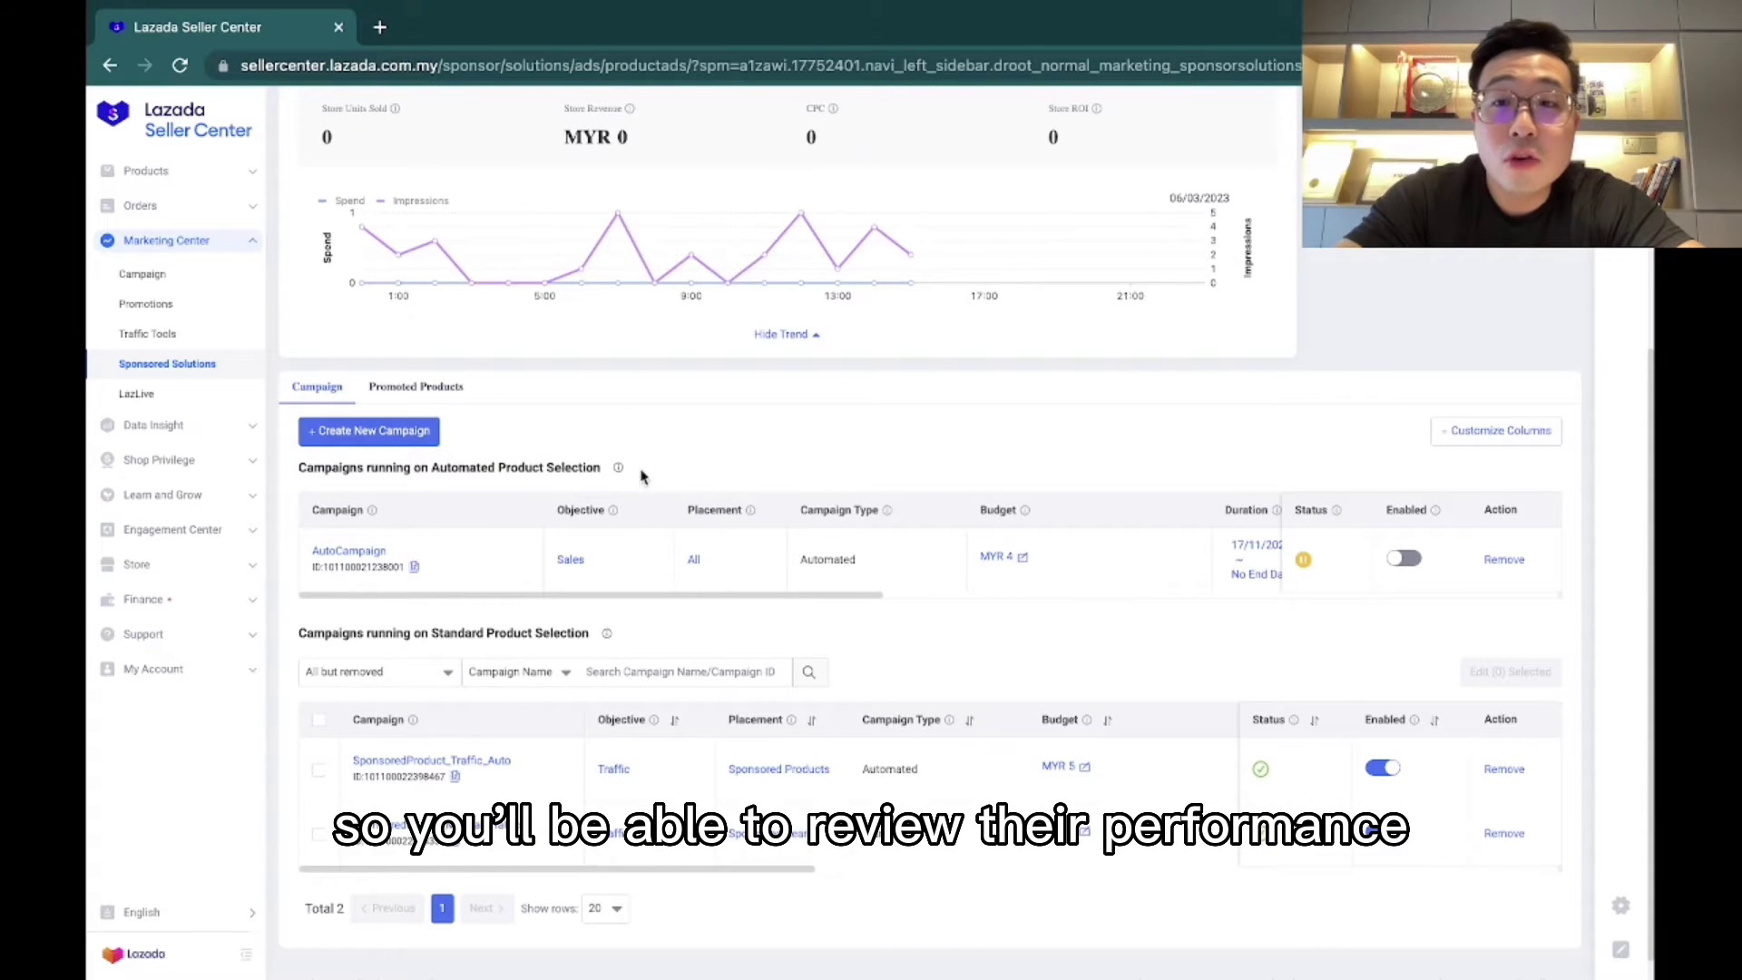
scroll(628, 490, up, 5)
scroll(629, 498, down, 2)
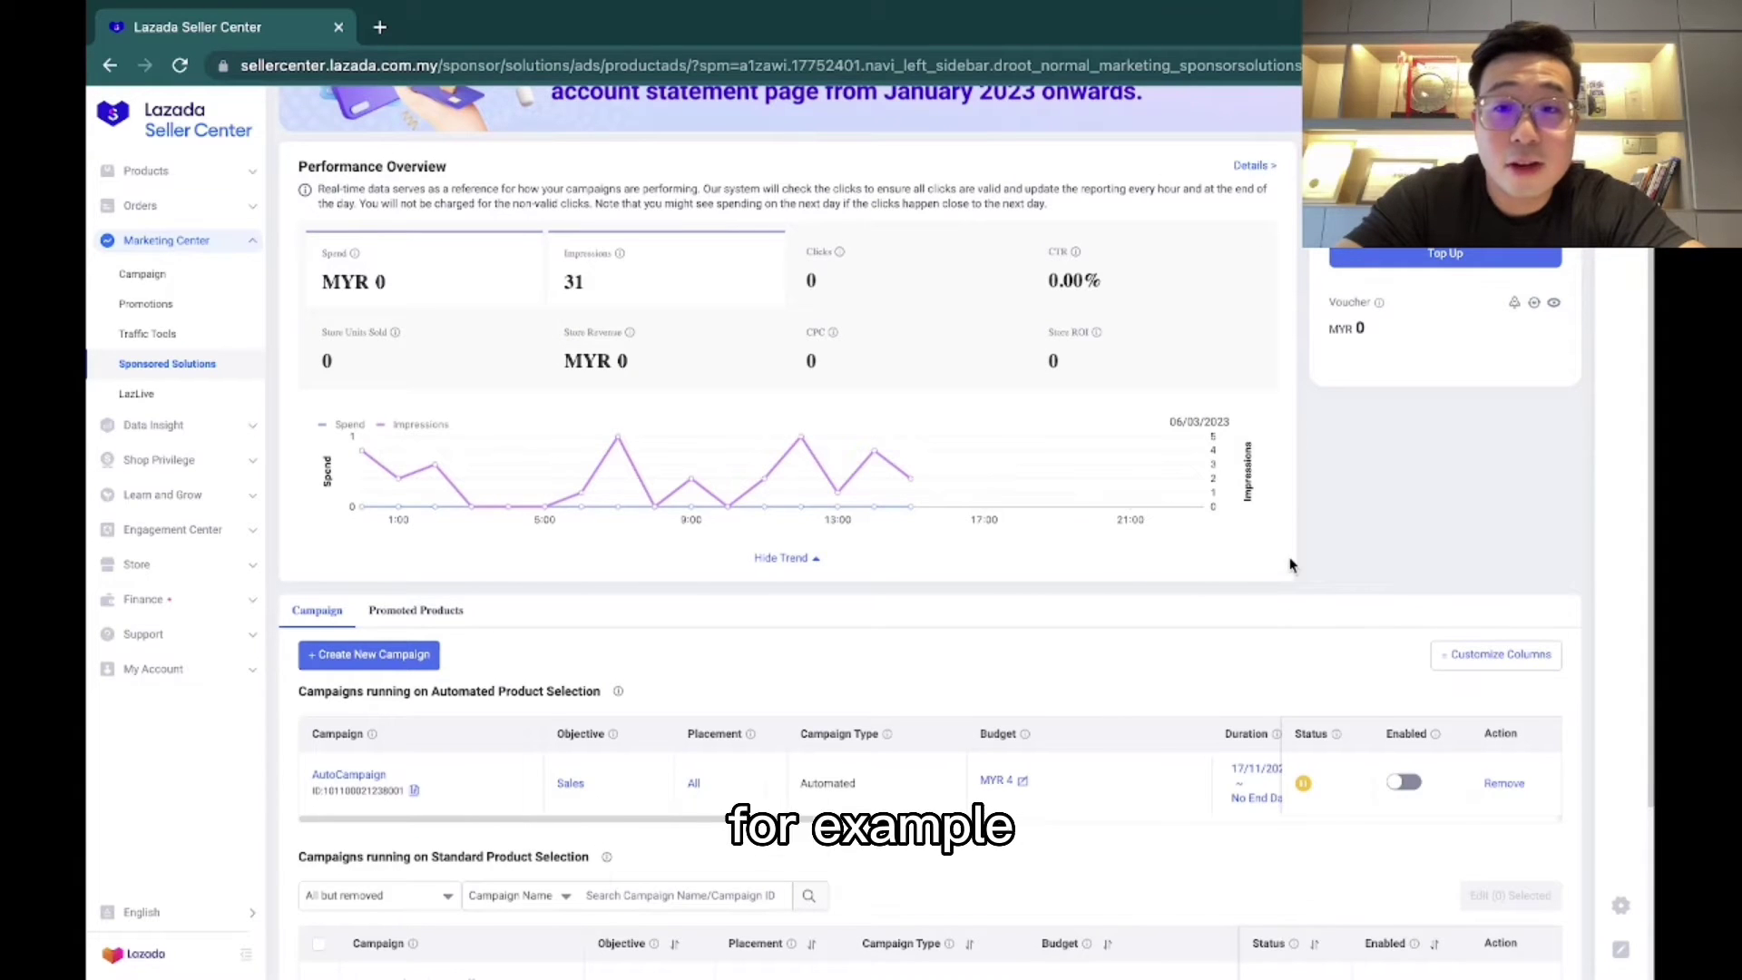
scroll(1291, 564, down, 2)
click(355, 663)
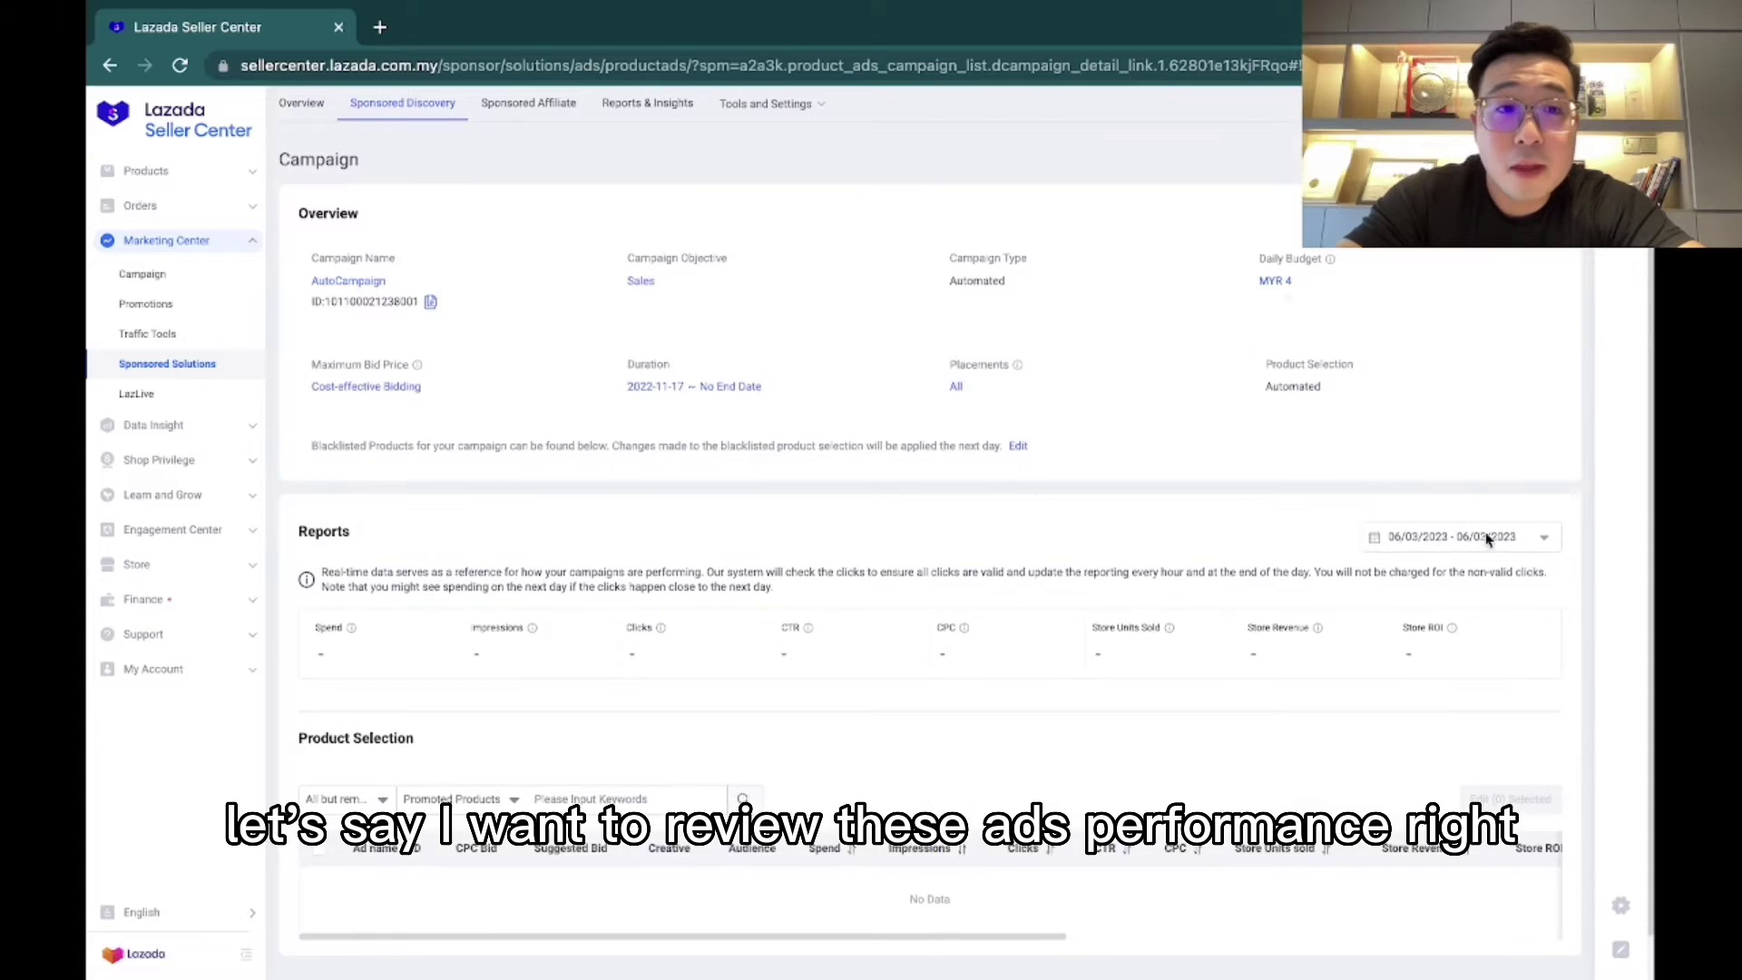
click(1459, 537)
click(1456, 699)
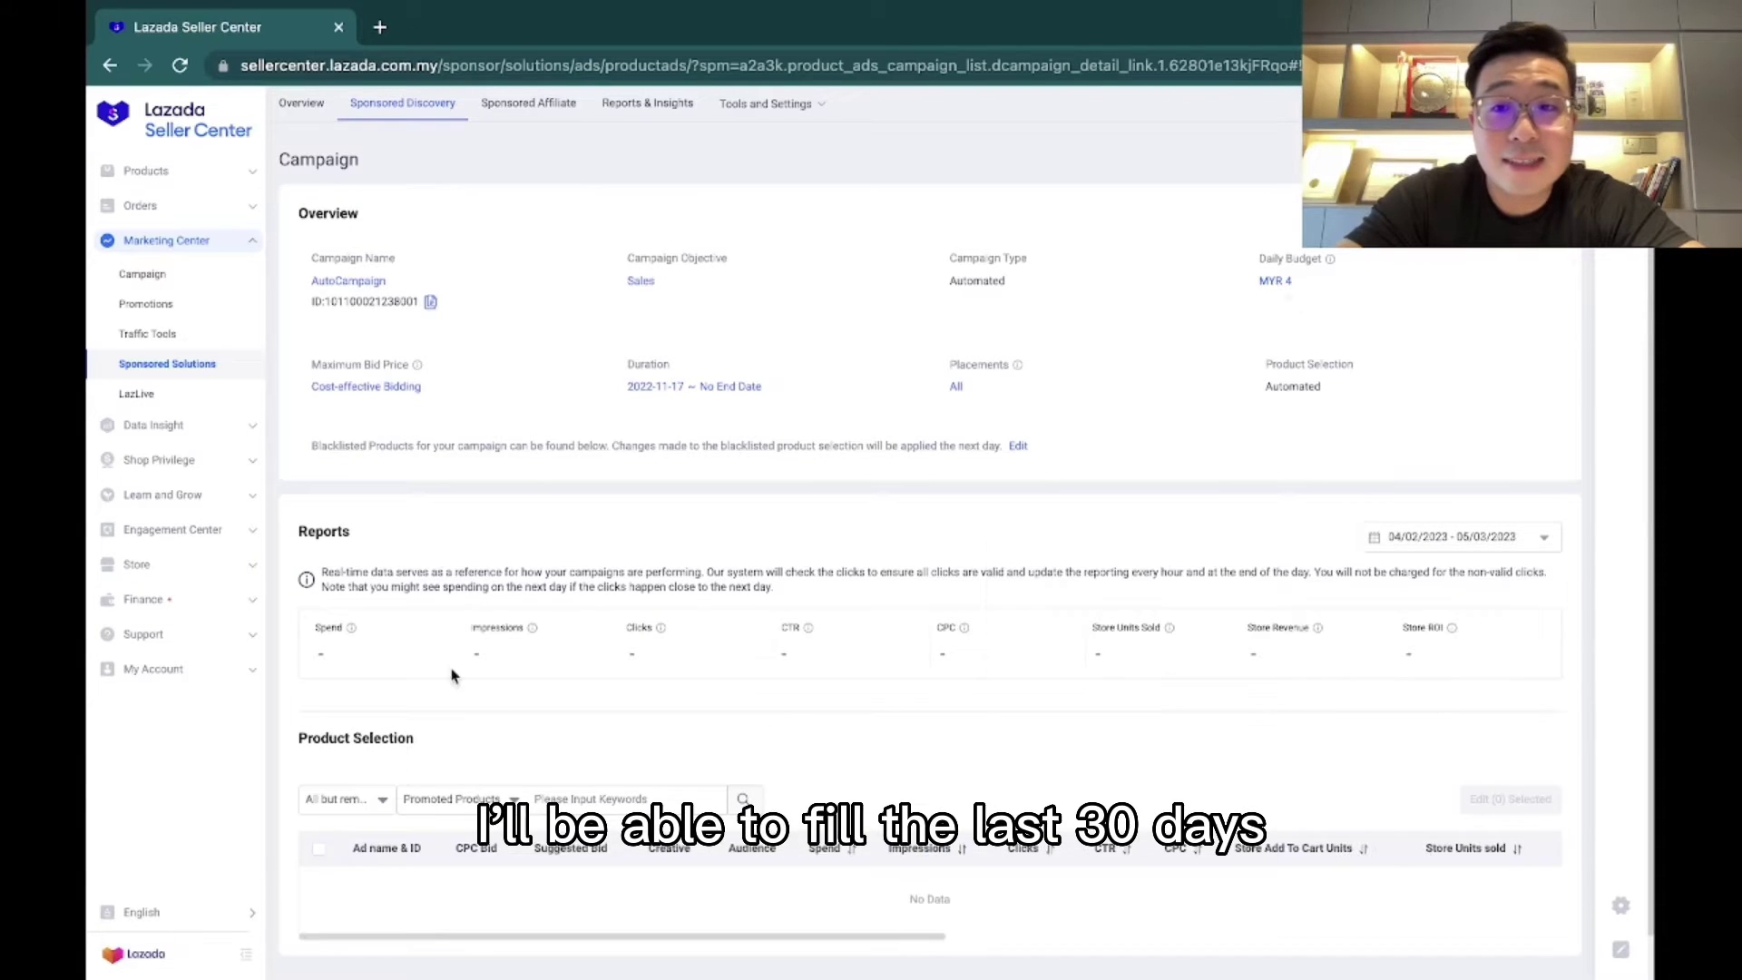
scroll(1147, 602, down, 1)
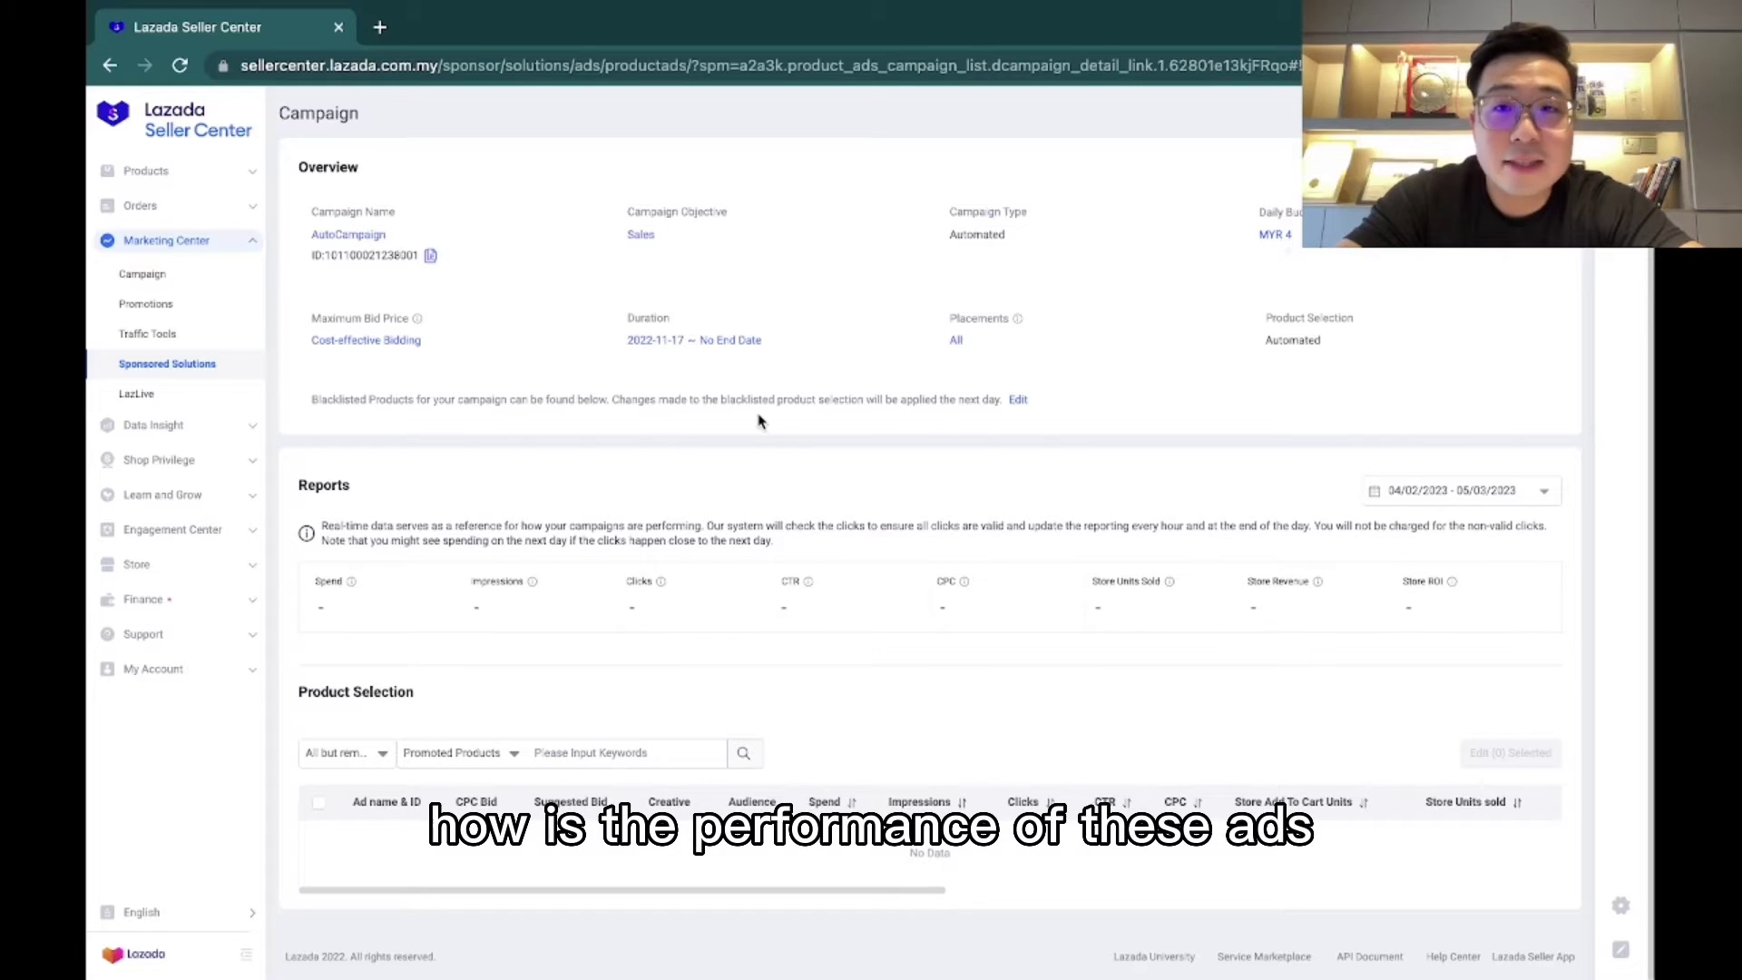
key(alt+Left)
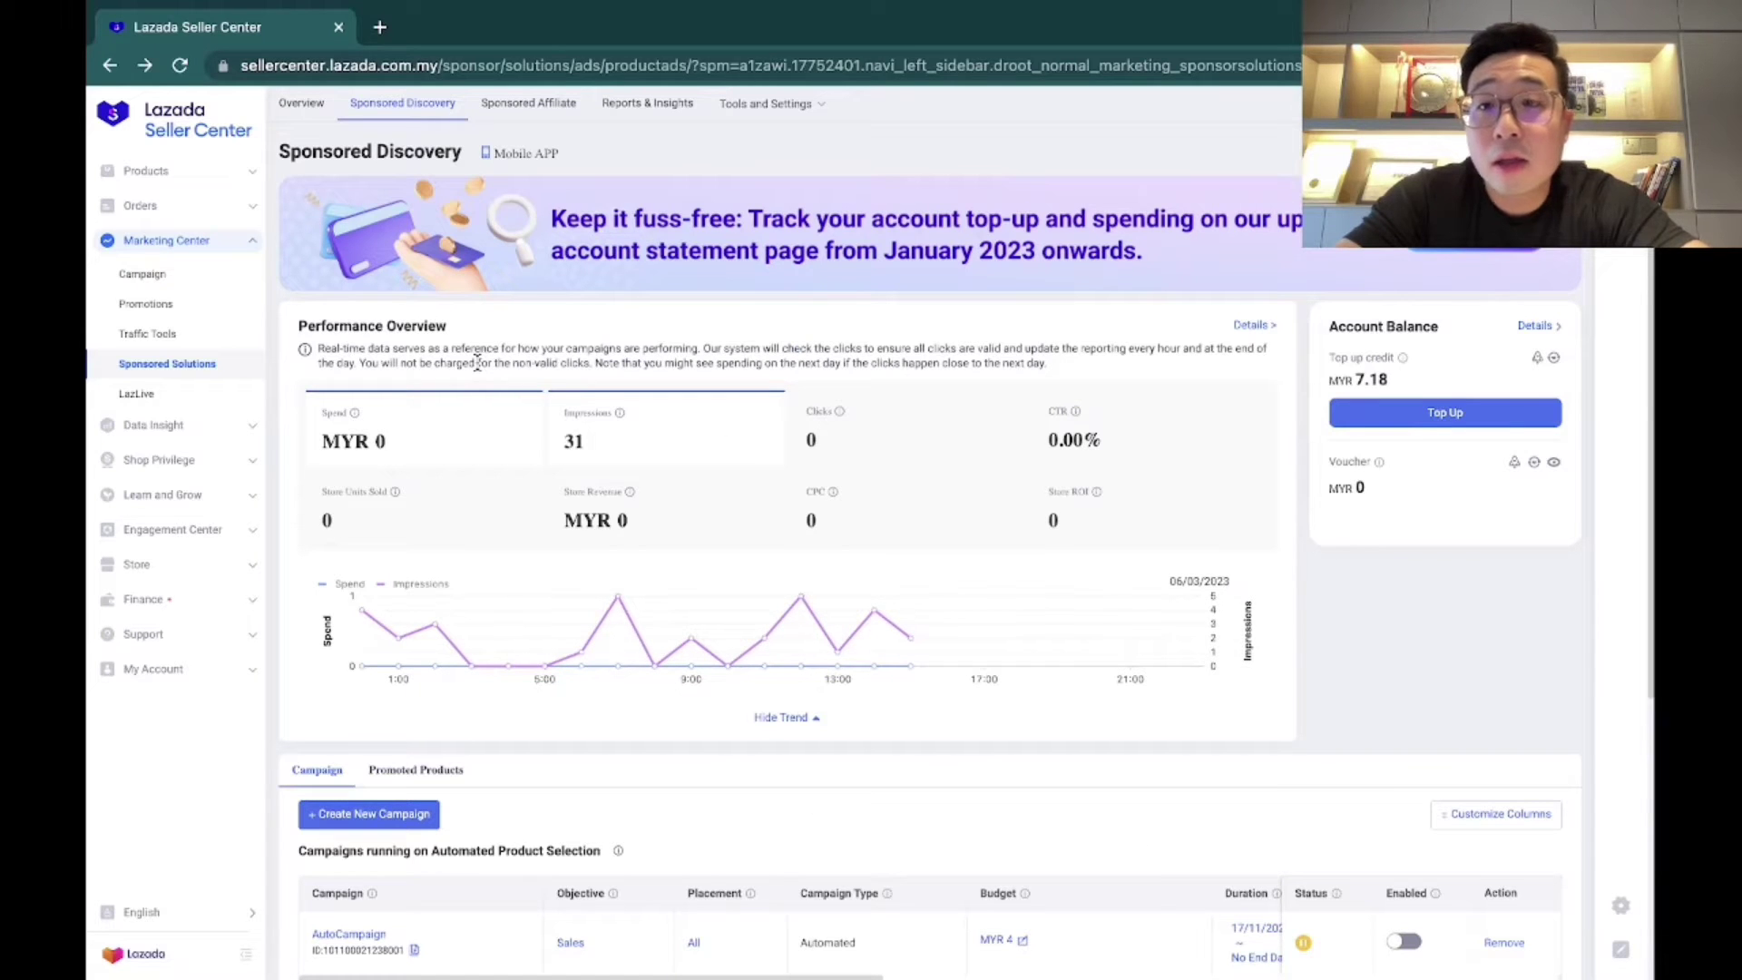
scroll(408, 662, down, 1)
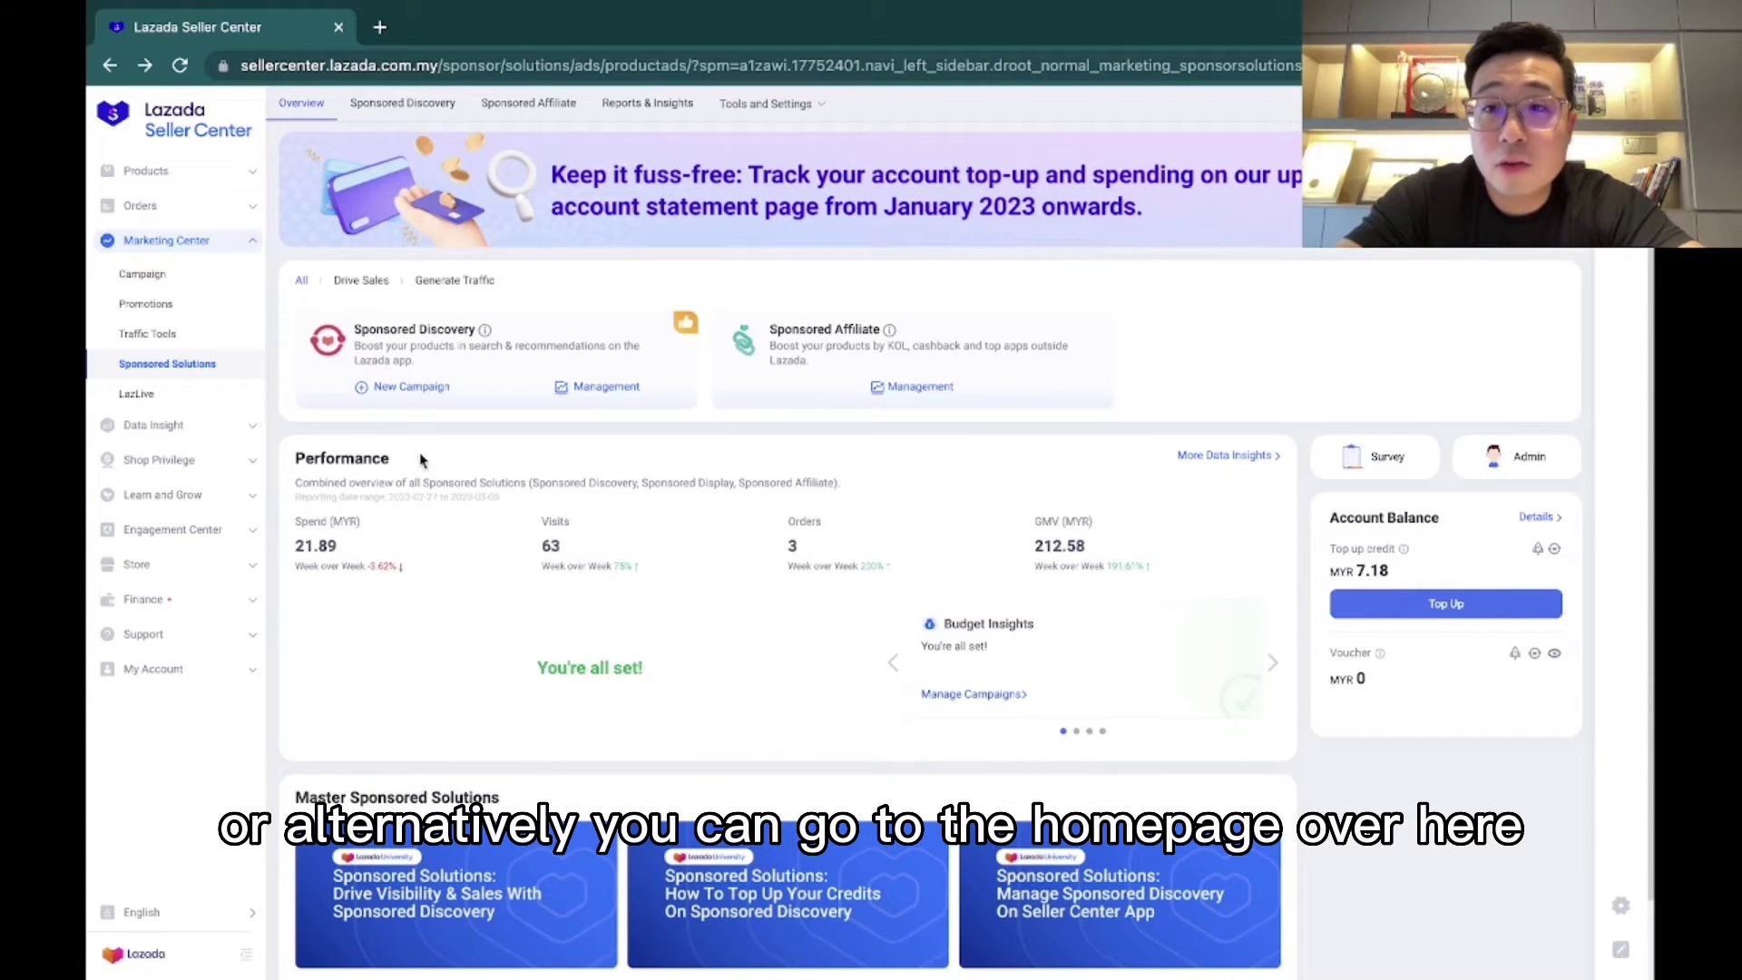
Step: Create a new Sponsored Discovery campaign and replace its default name with '3.3 AutoRun_Traffic'
click(419, 388)
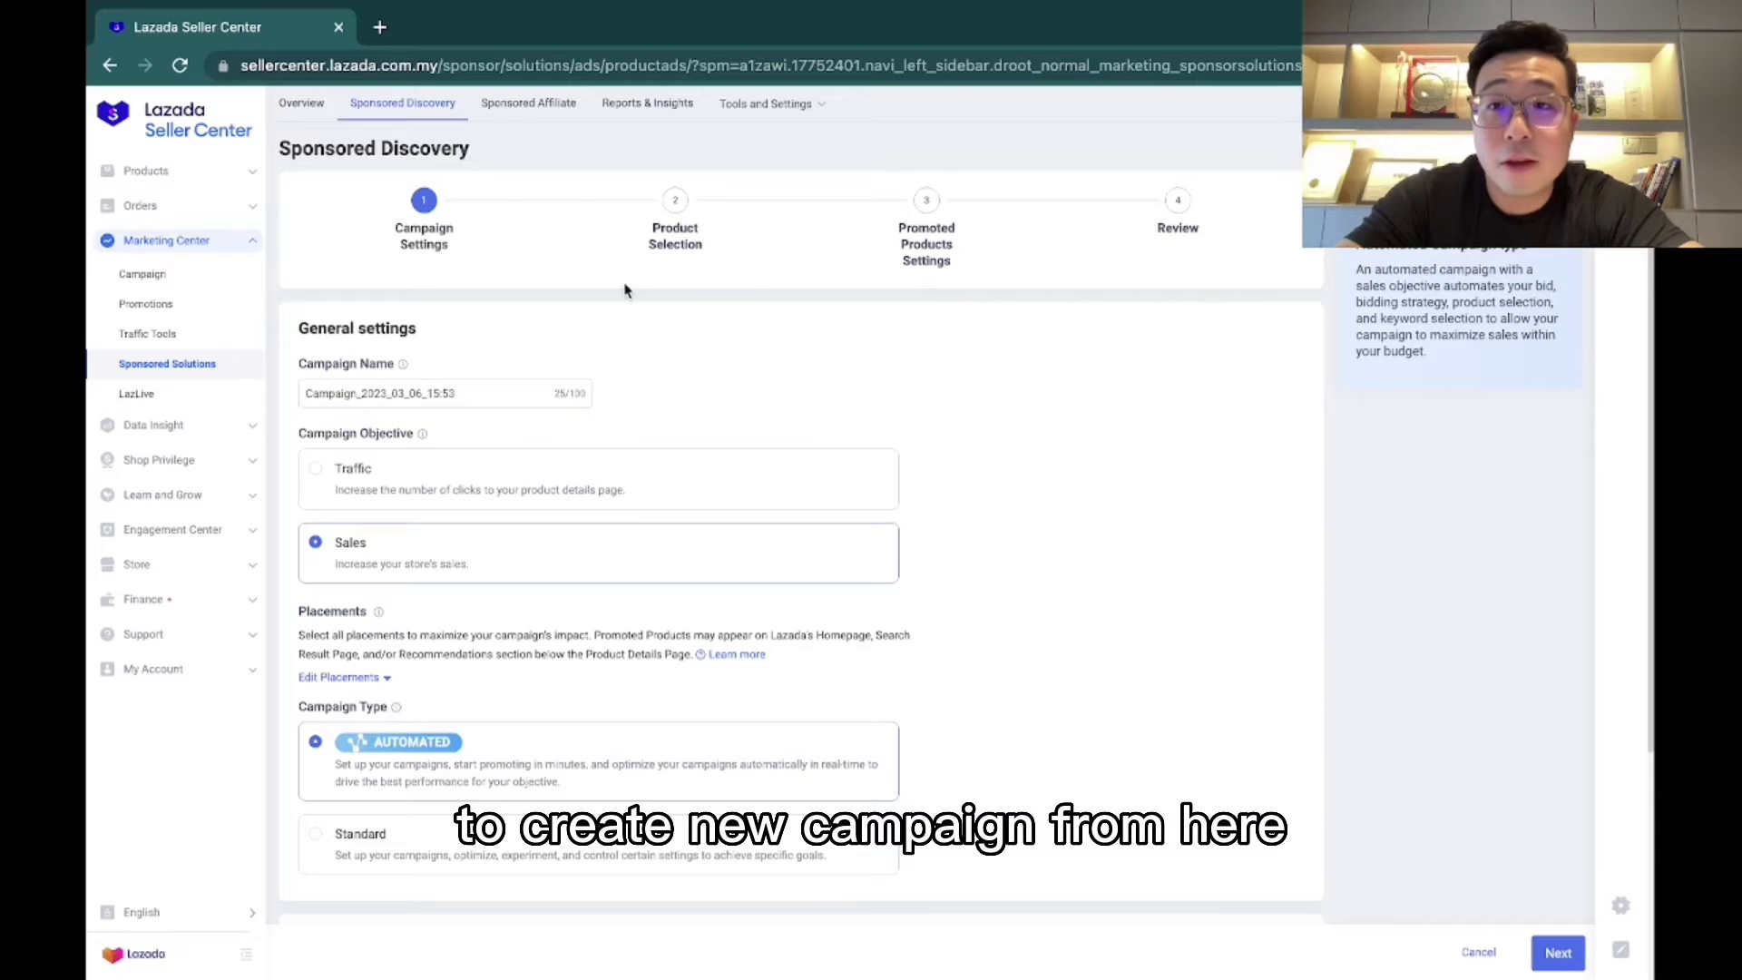
scroll(620, 535, down, 1)
scroll(456, 383, up, 1)
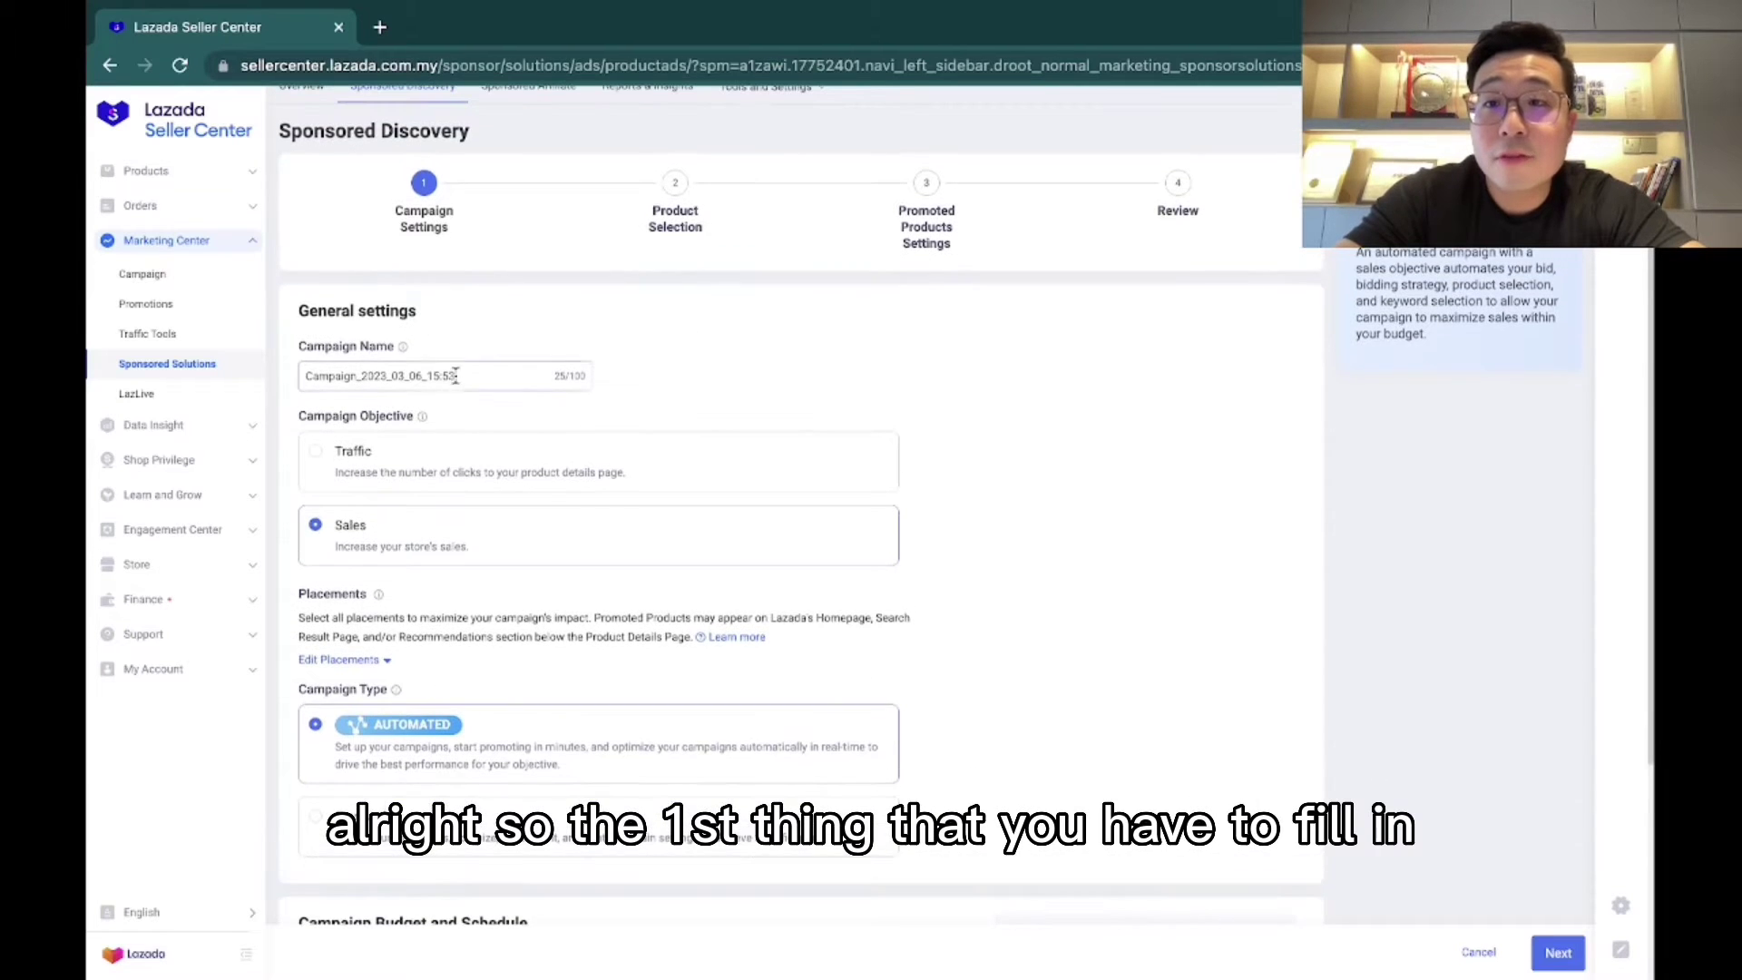
triple_click(411, 374)
triple_click(336, 347)
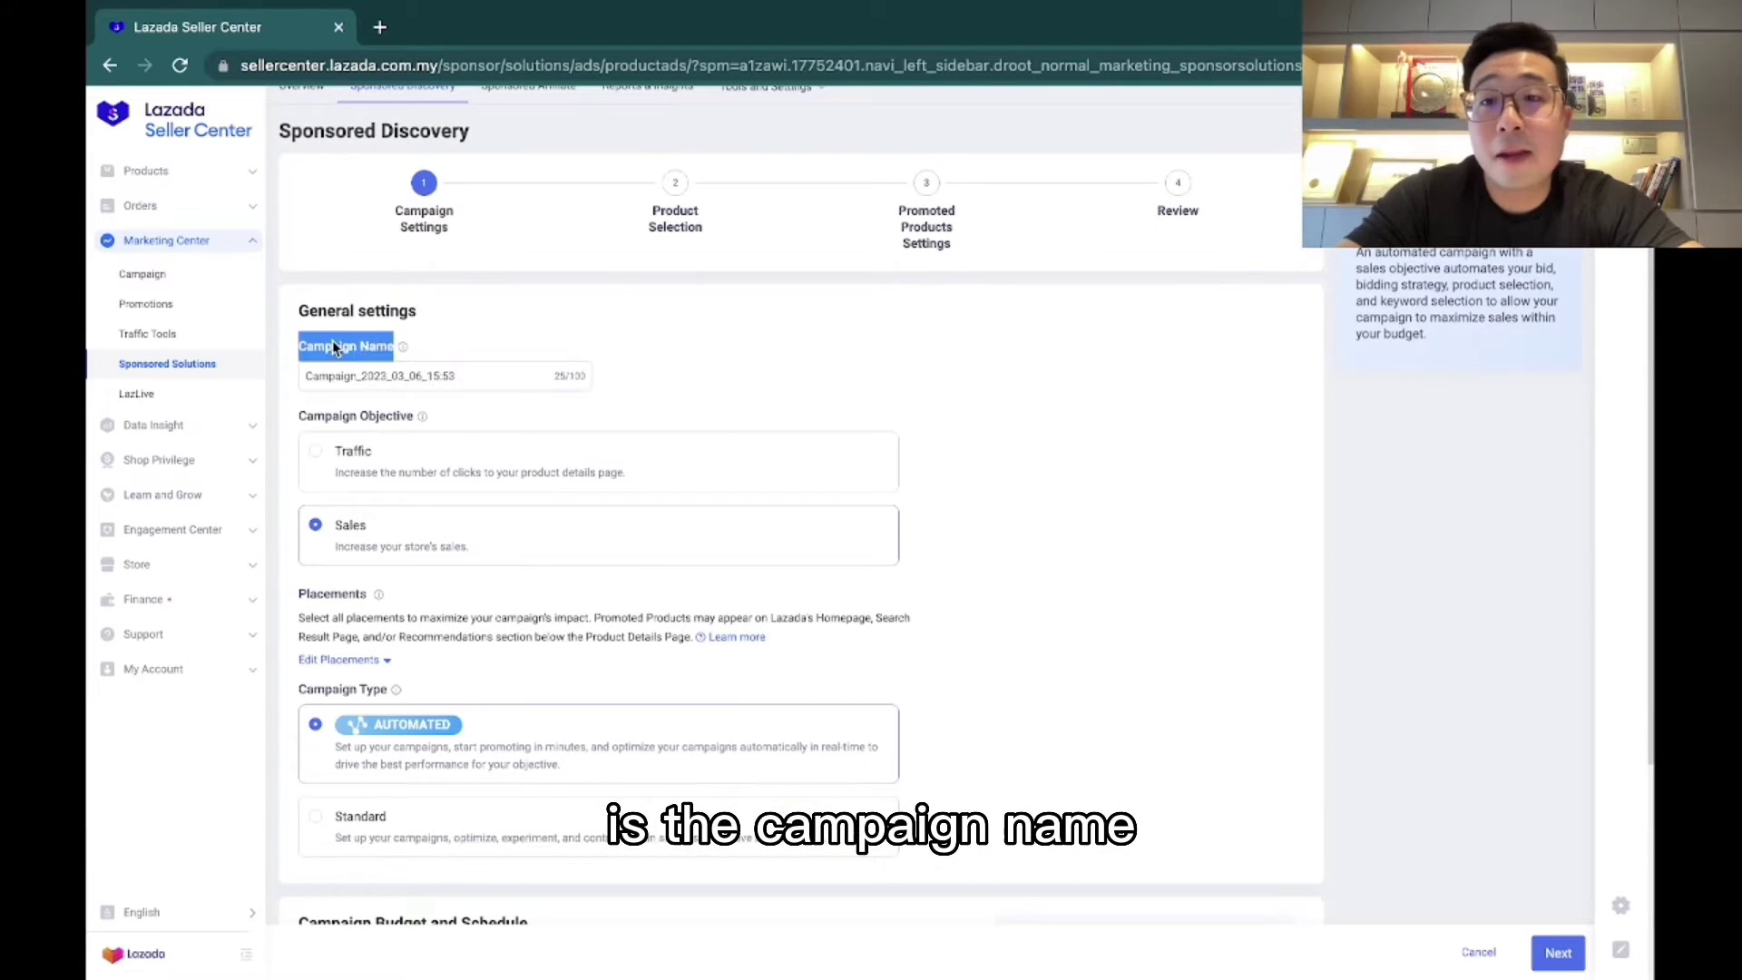
click(455, 375)
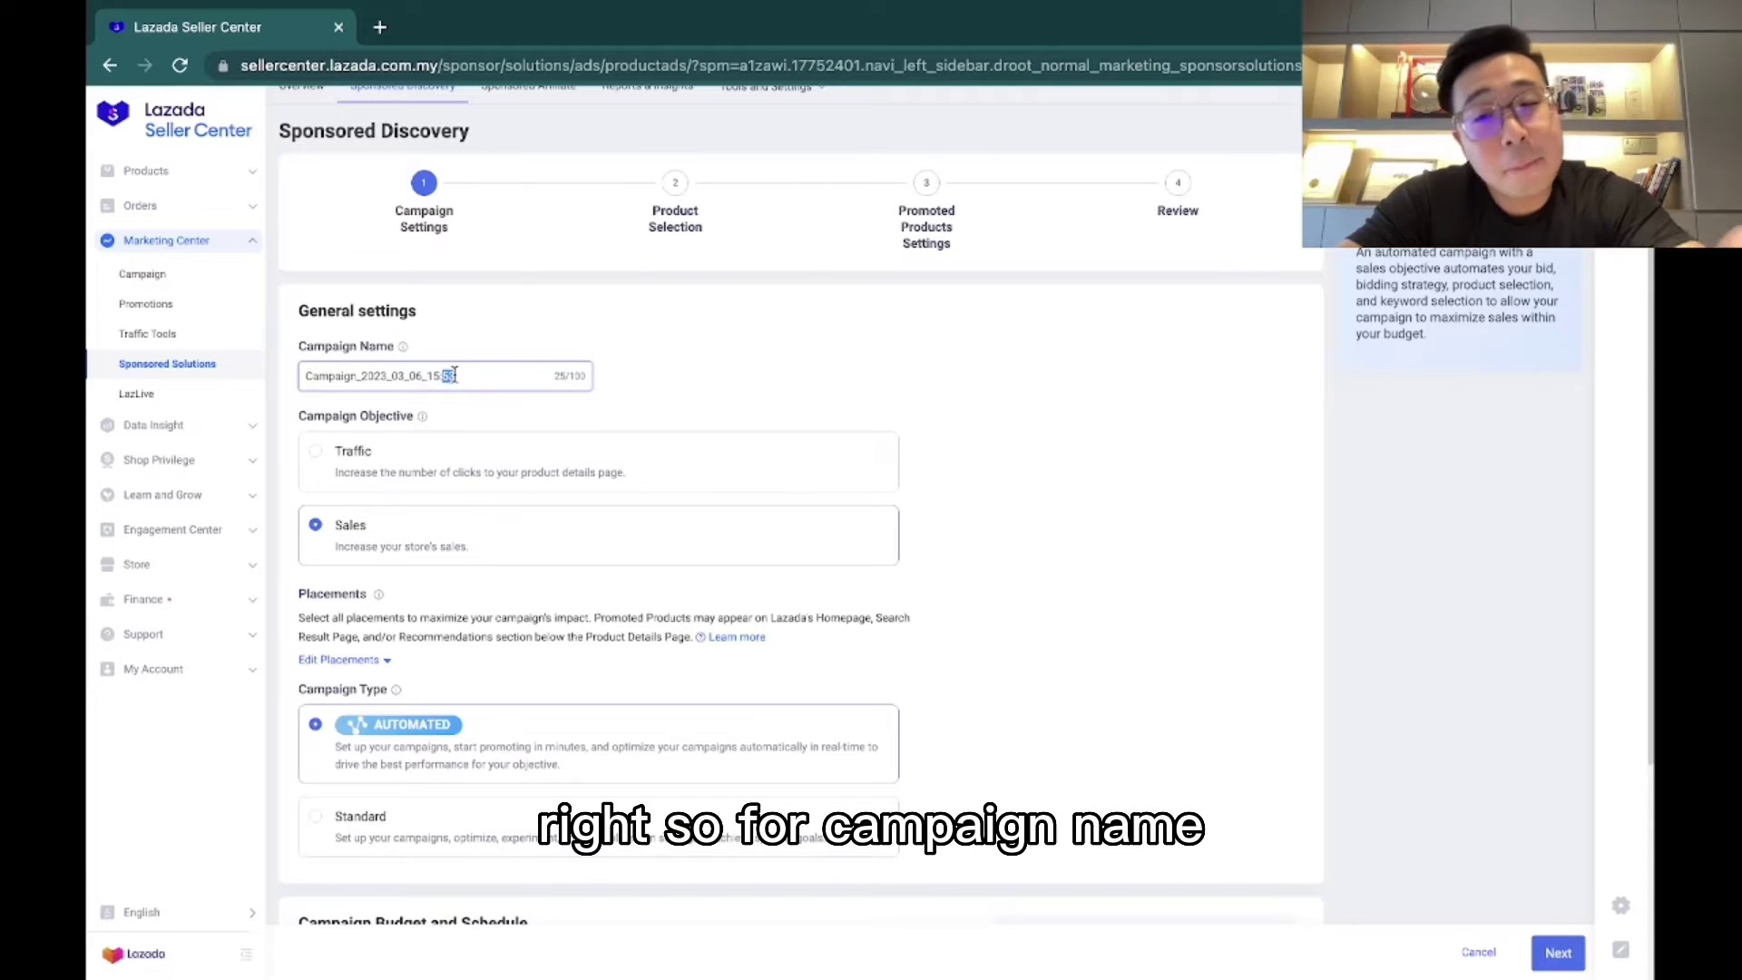
triple_click(454, 375)
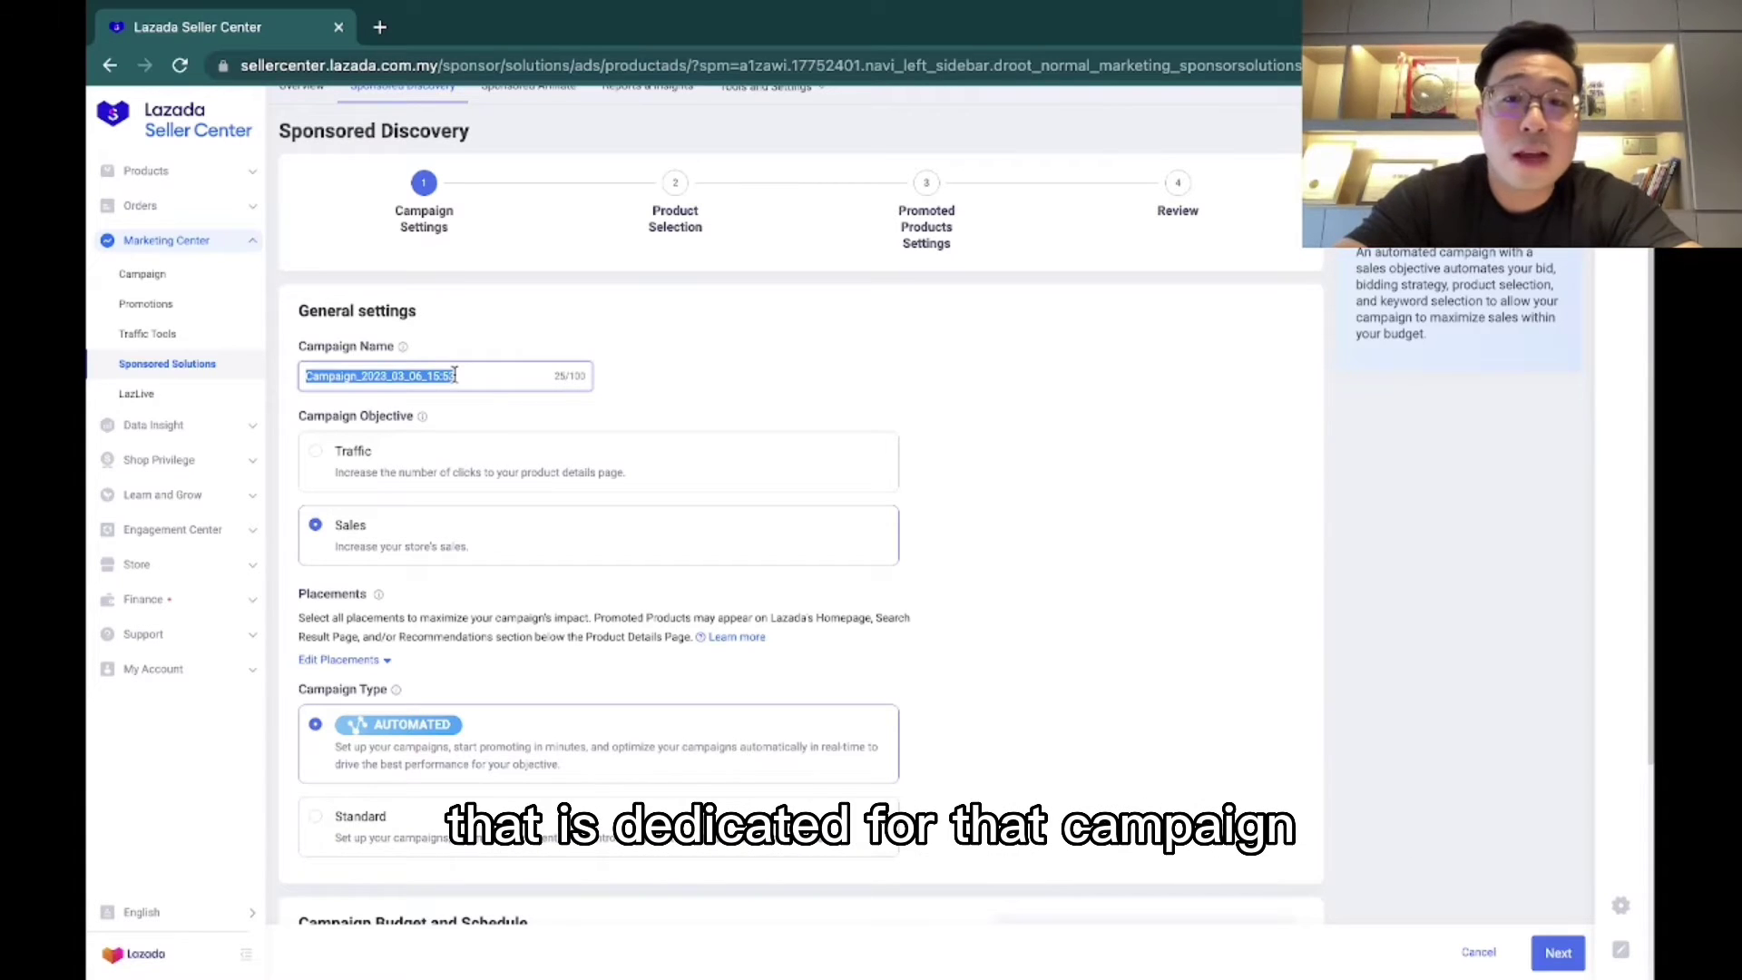
text(3.3)
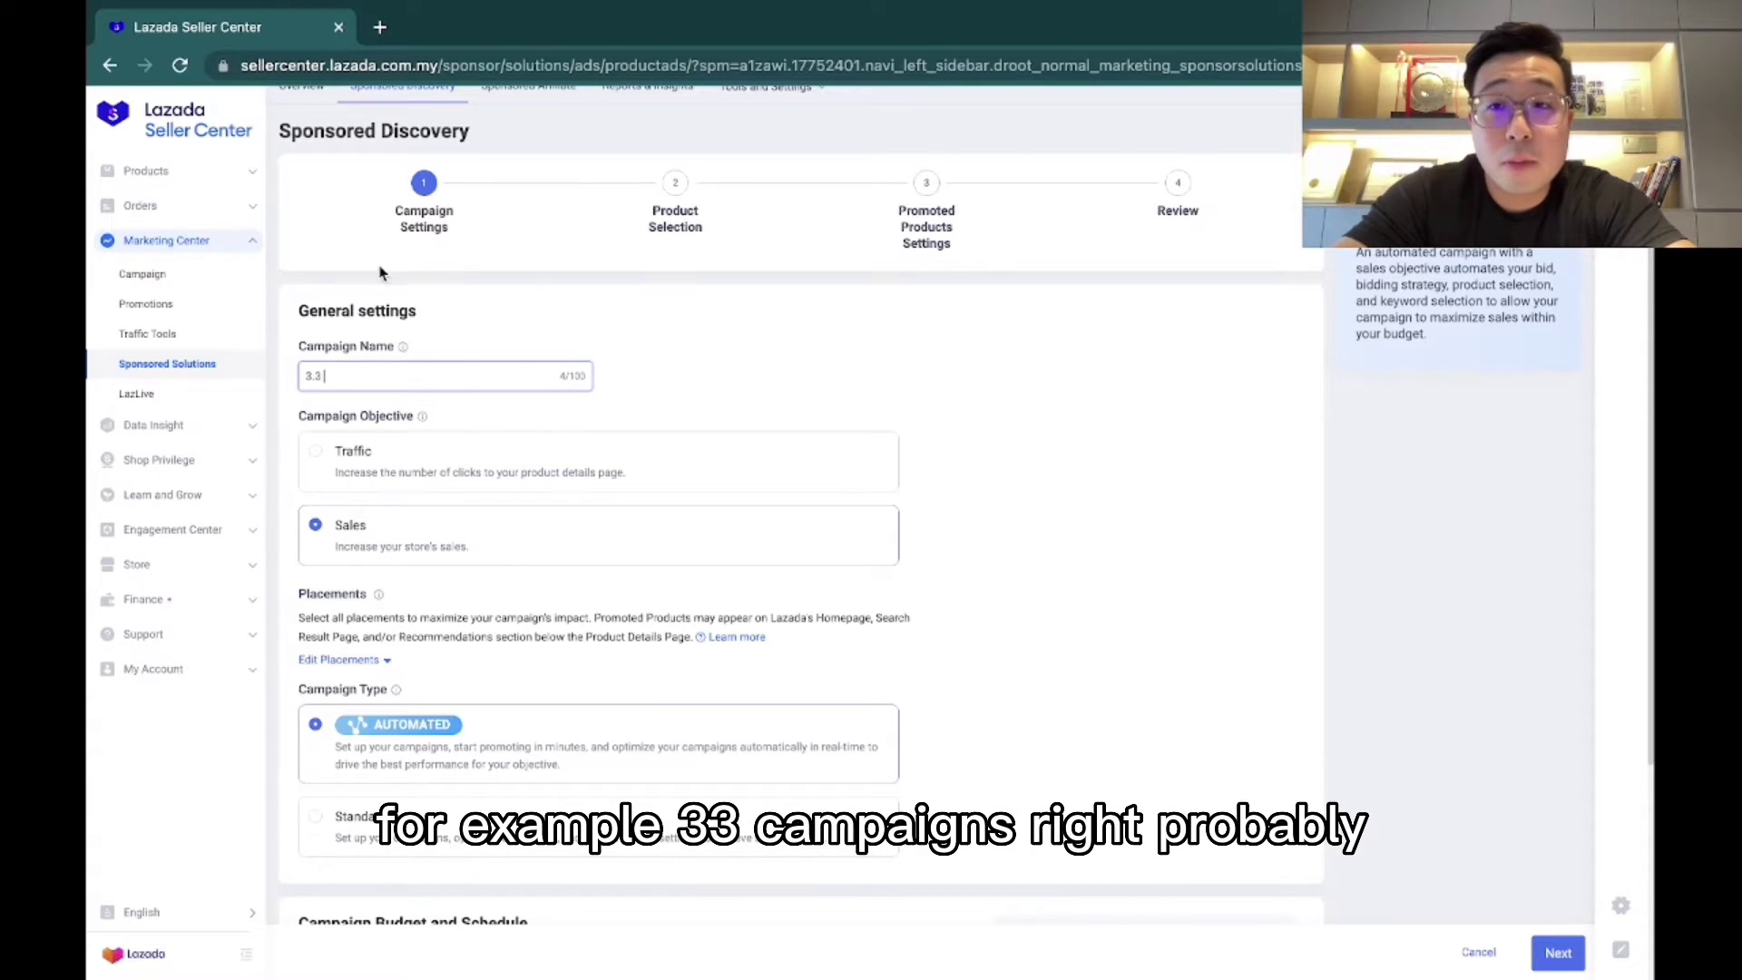
text(Auto)
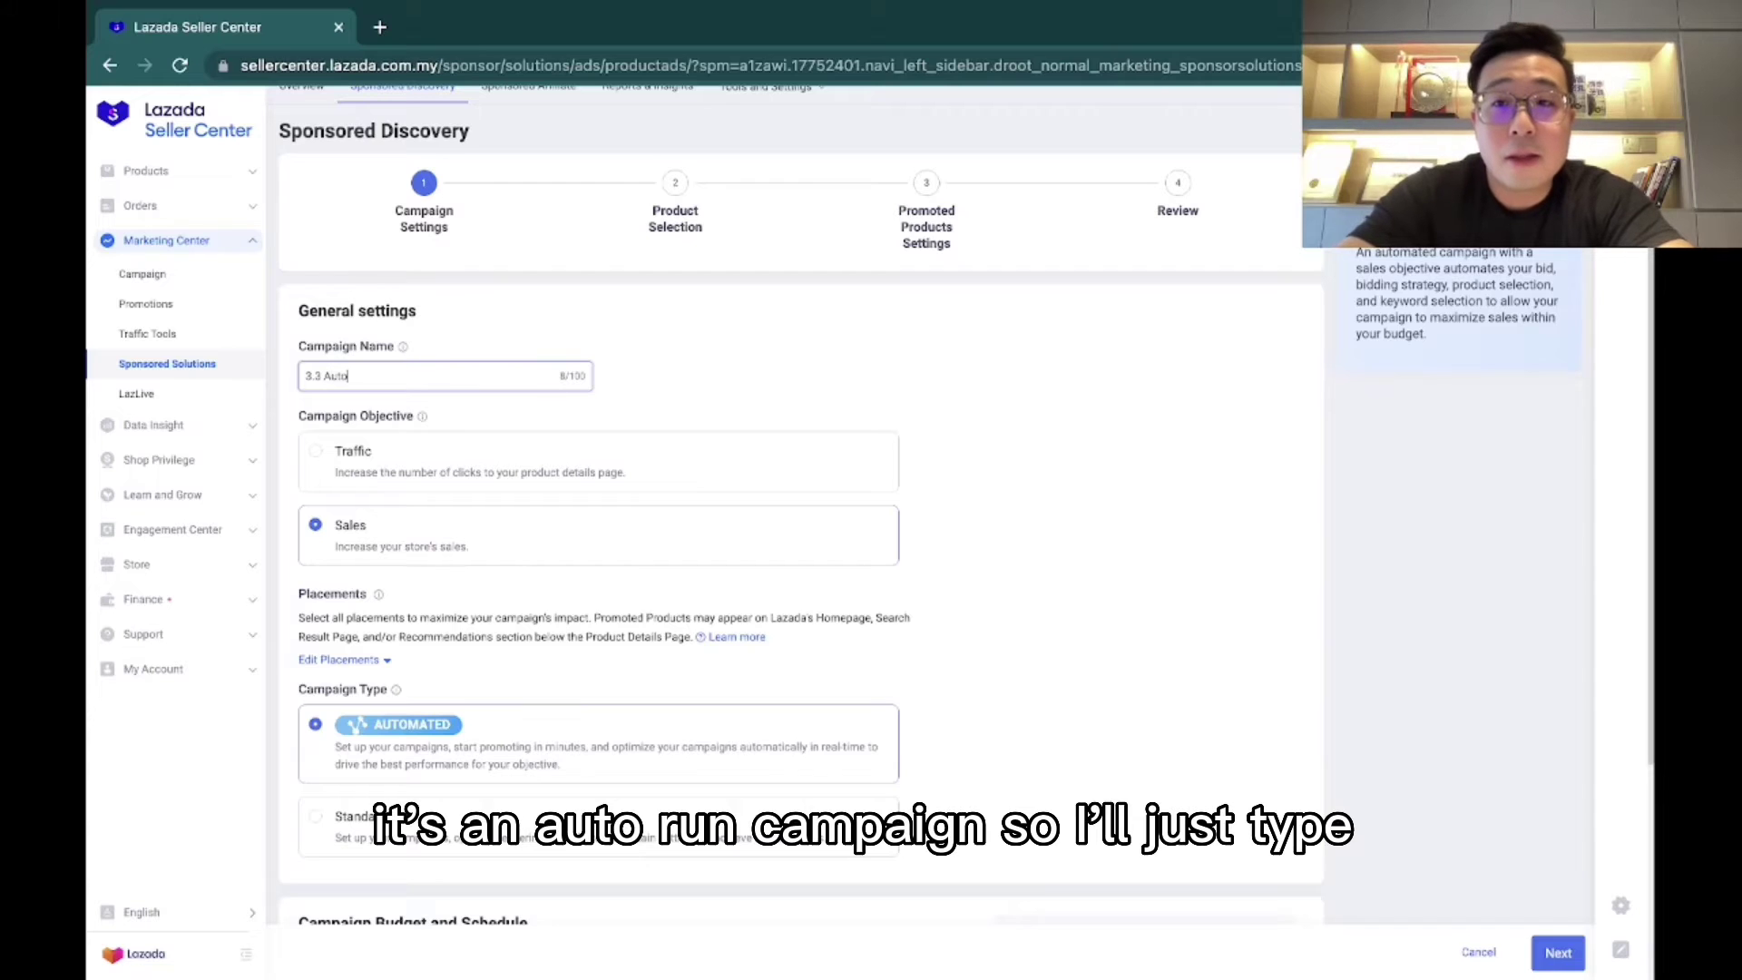
text(Ru)
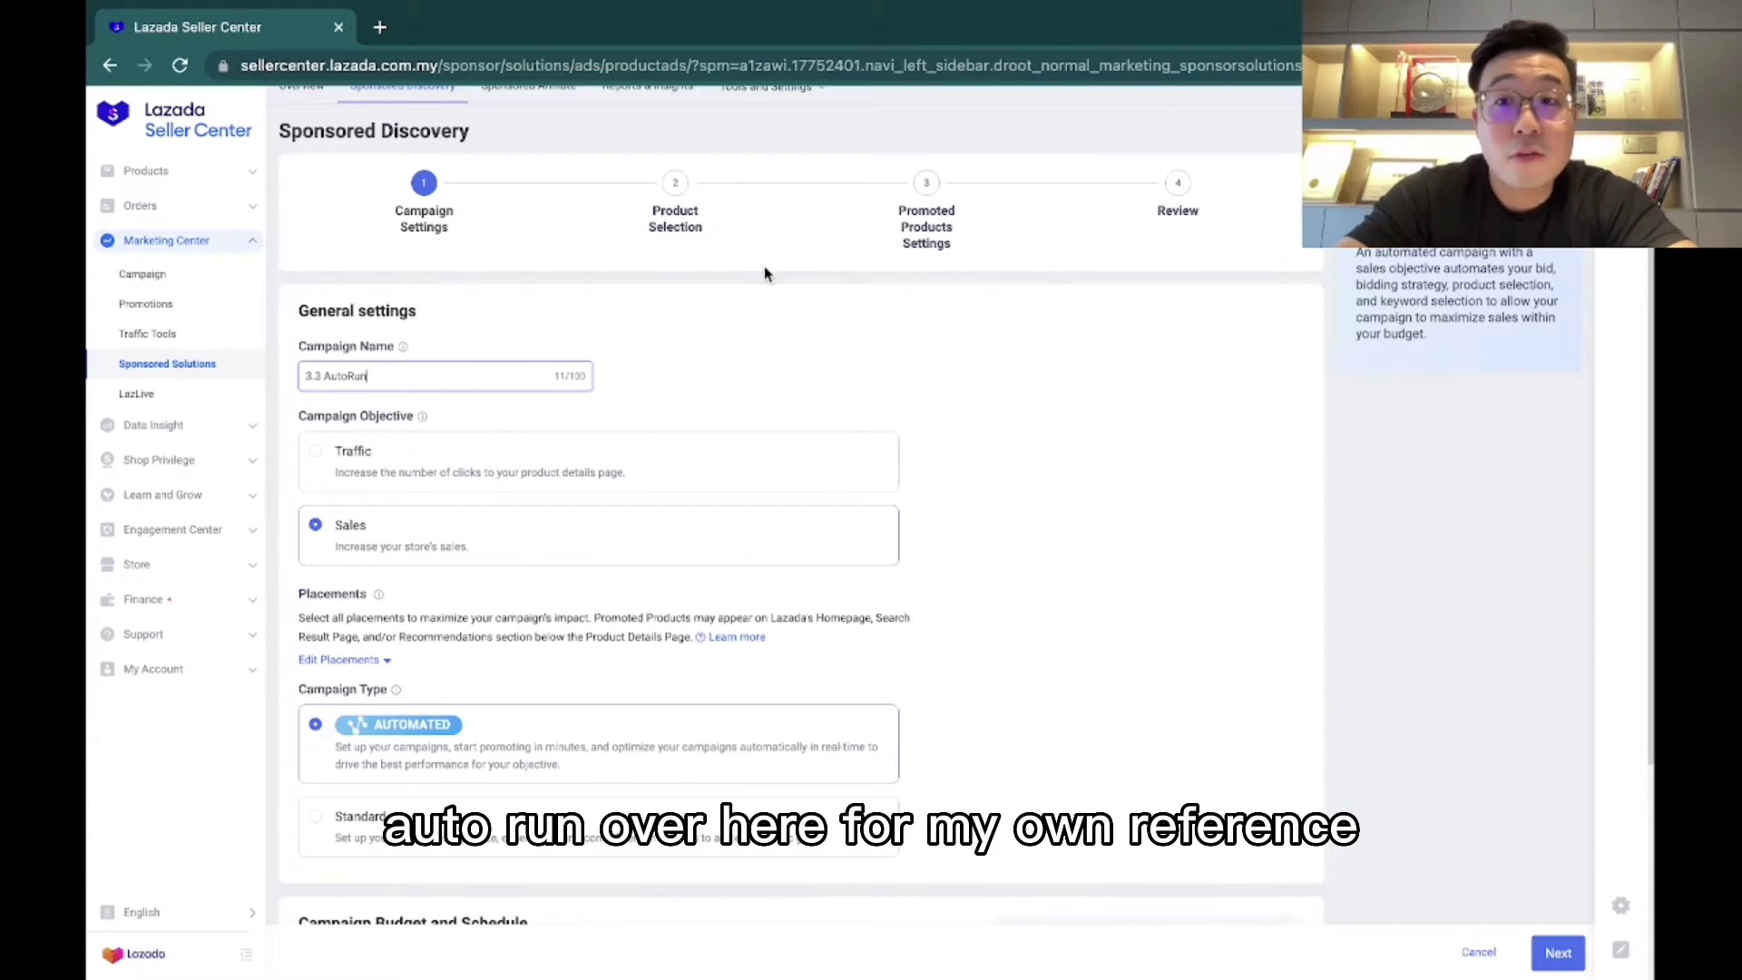
text(n)
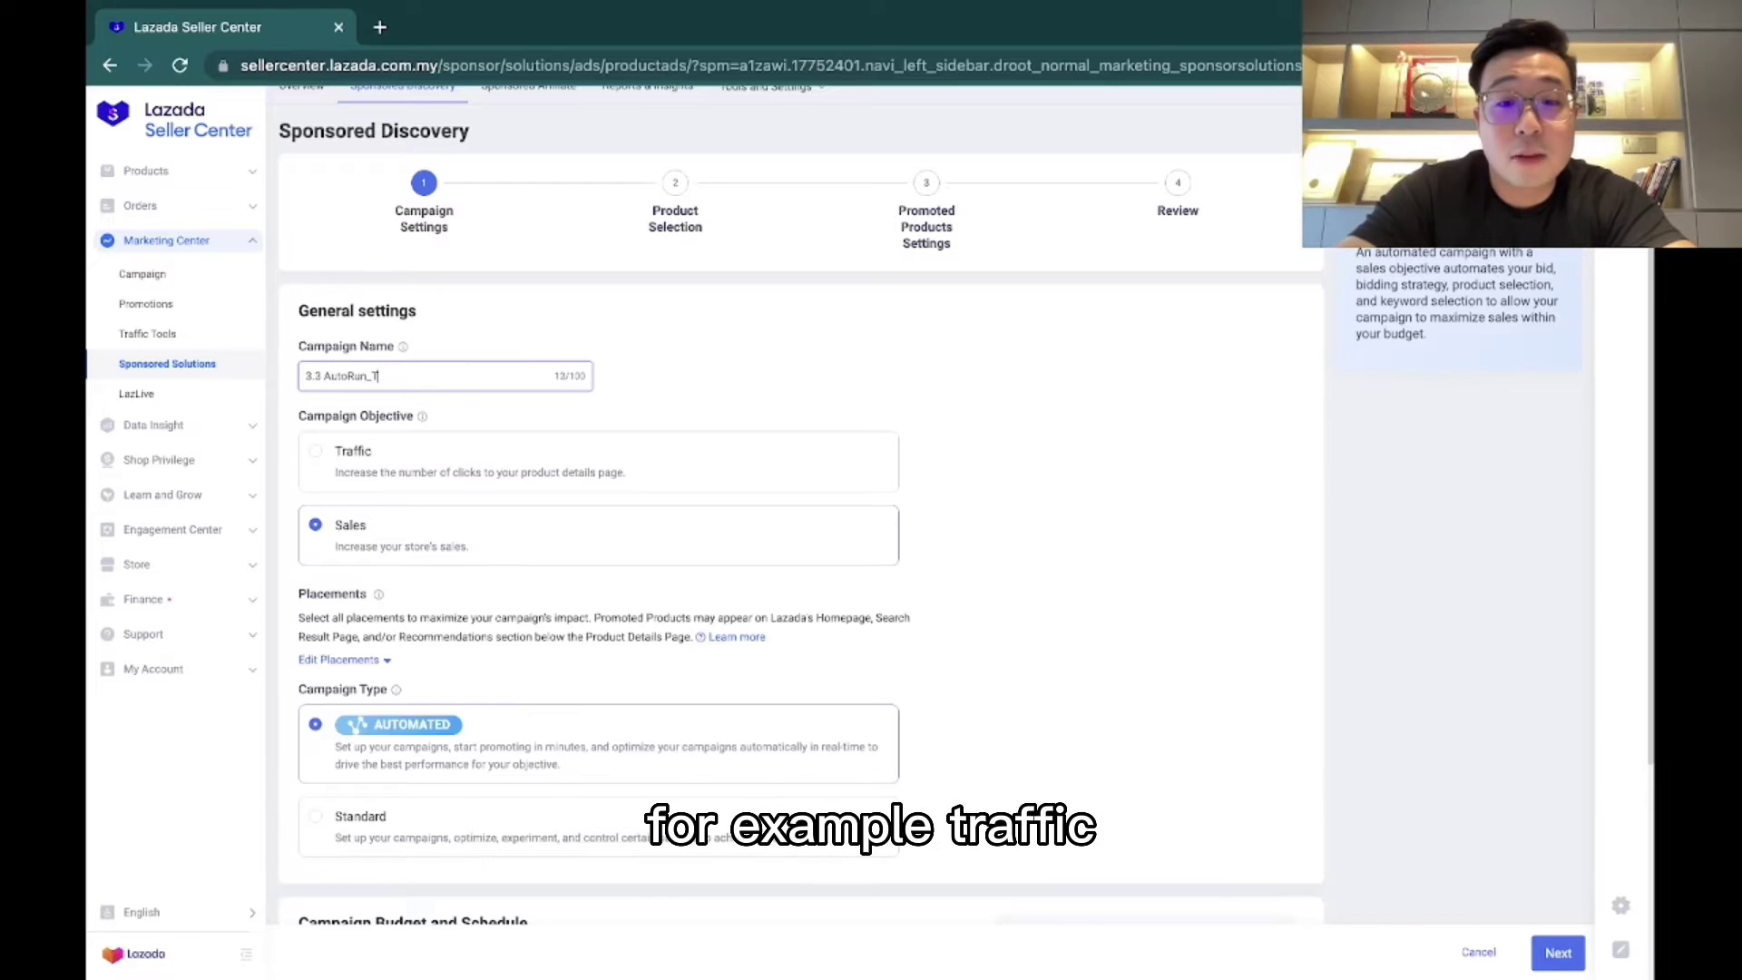
text(Traffic)
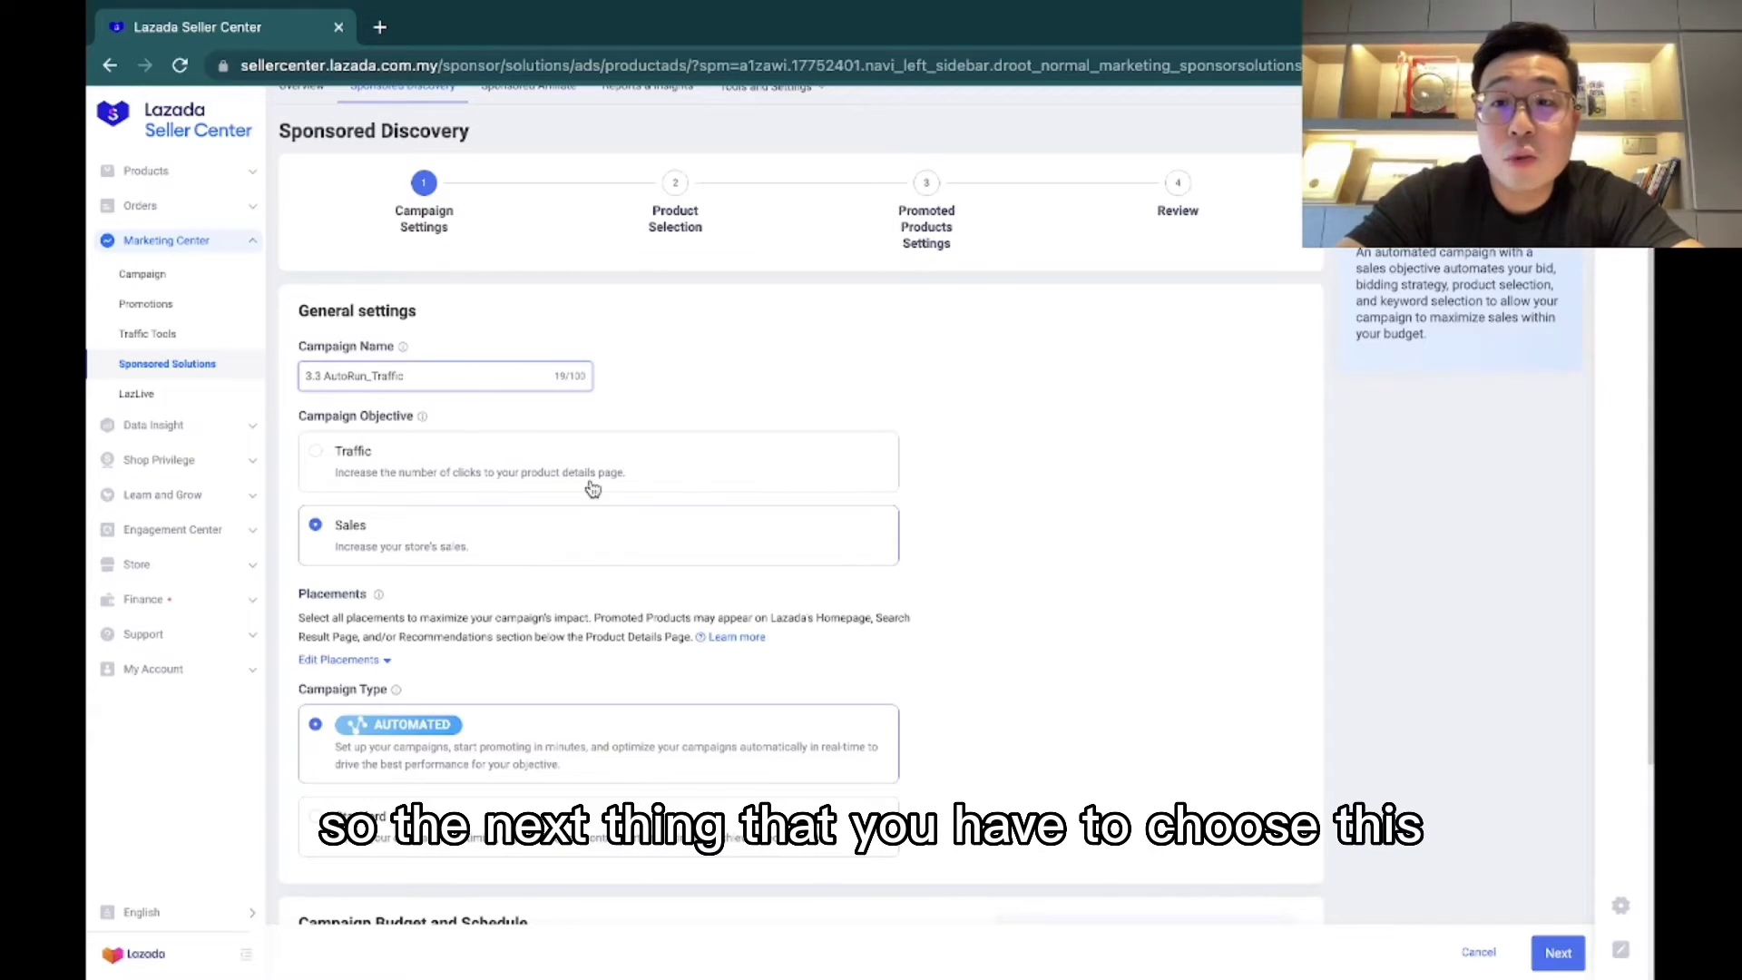
Step: Keep Sales as the Campaign Objective with Automated type, then scroll down through the form
triple_click(365, 418)
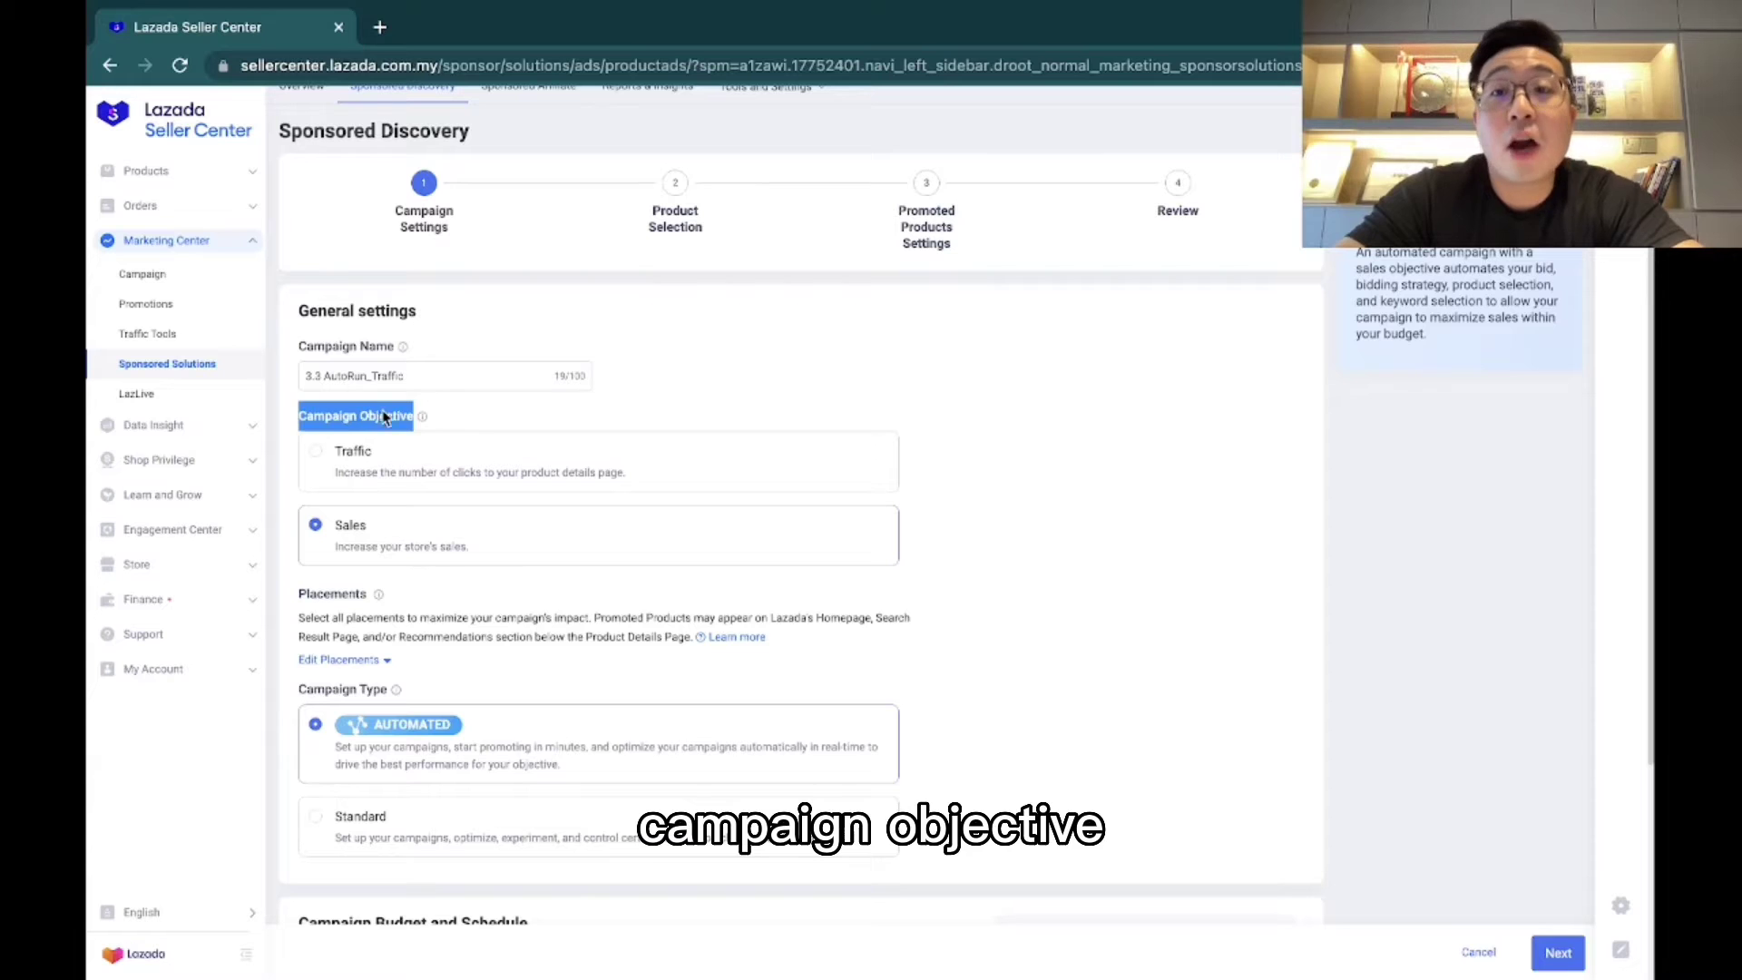
scroll(479, 434, down, 1)
scroll(479, 432, up, 1)
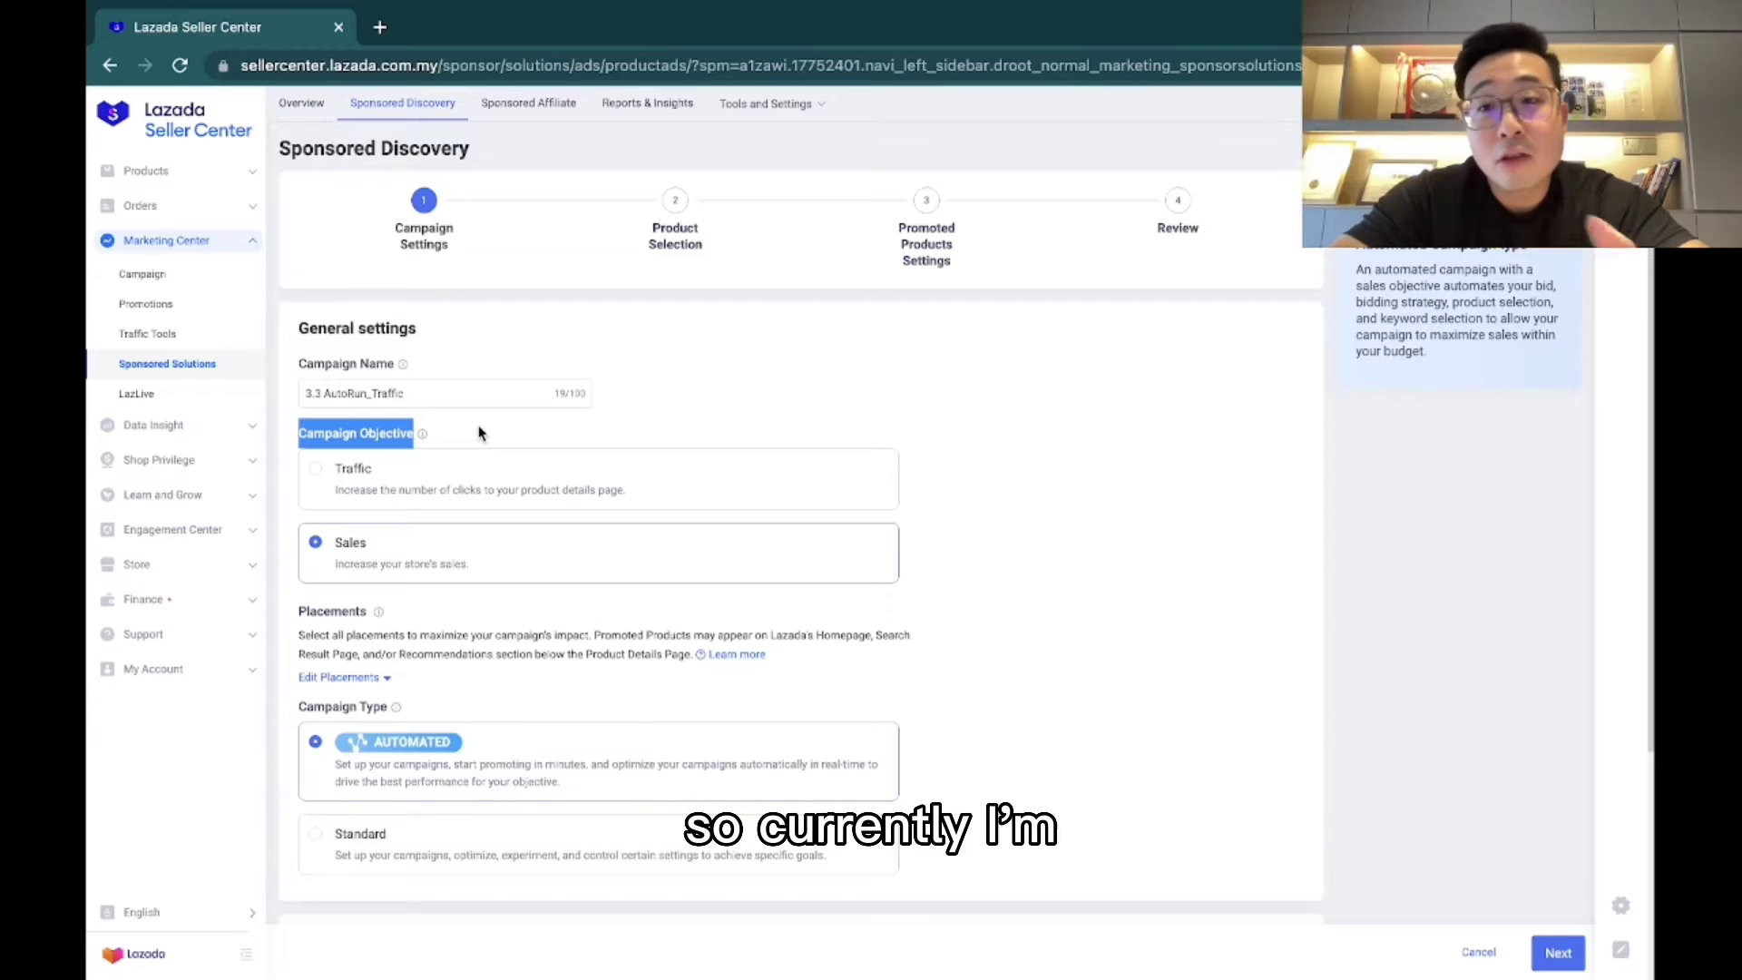
click(480, 433)
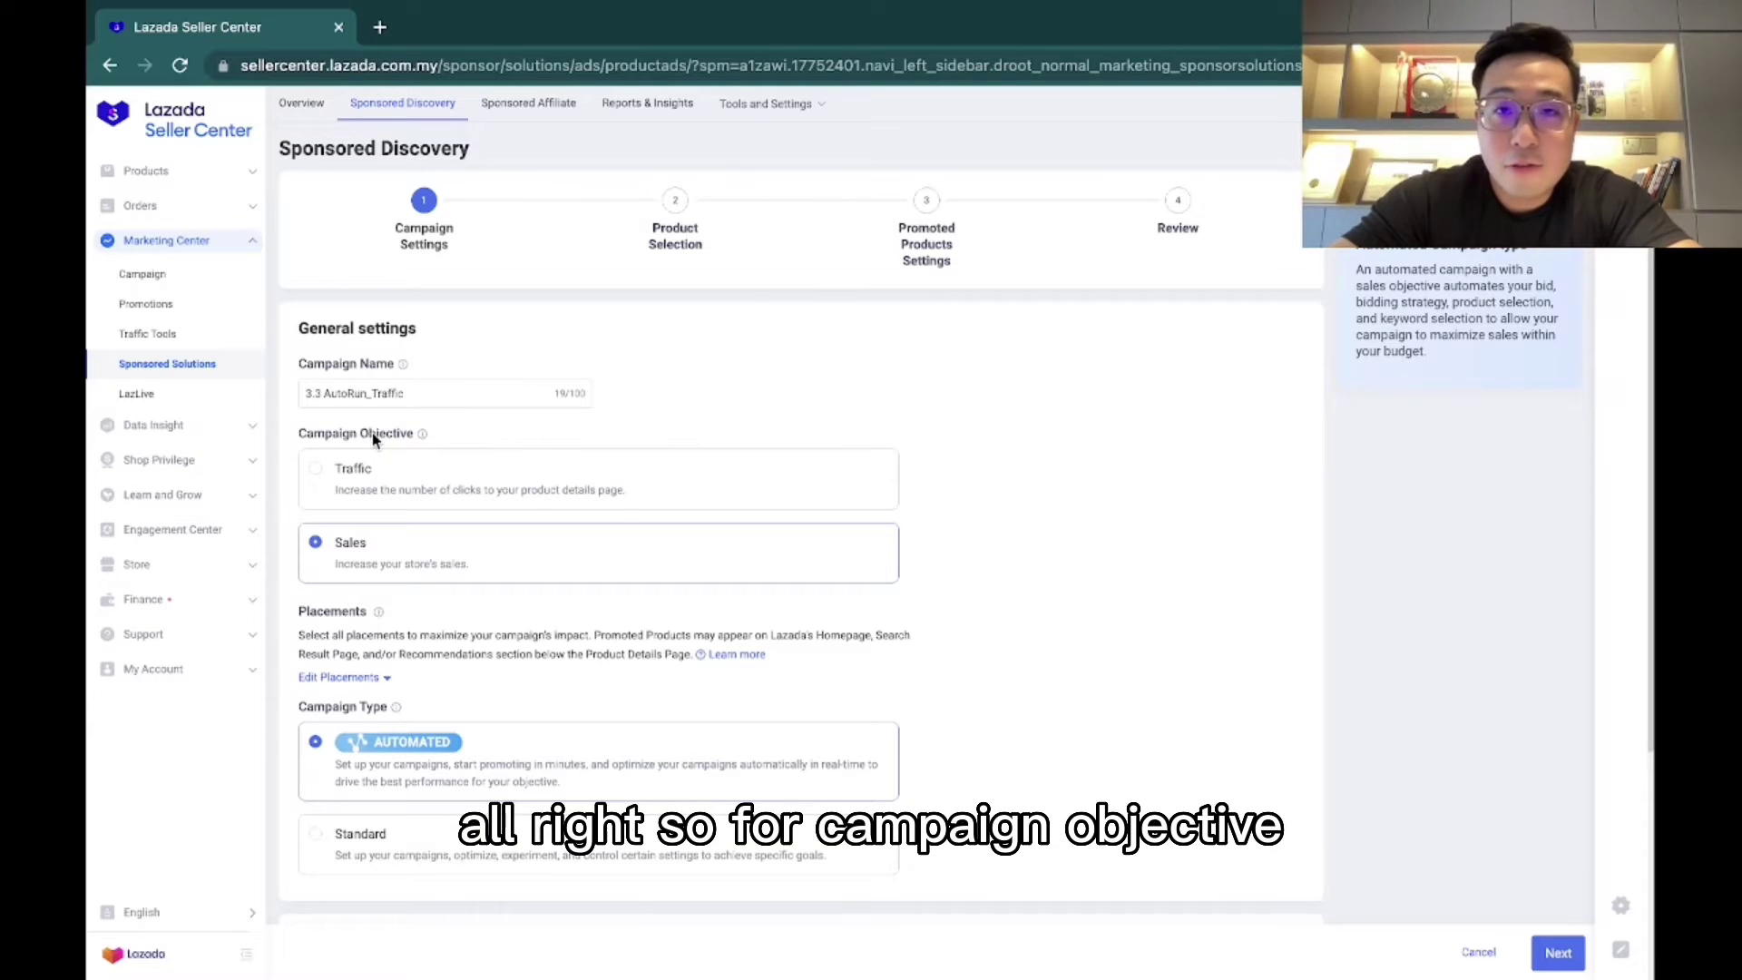
scroll(372, 432, down, 1)
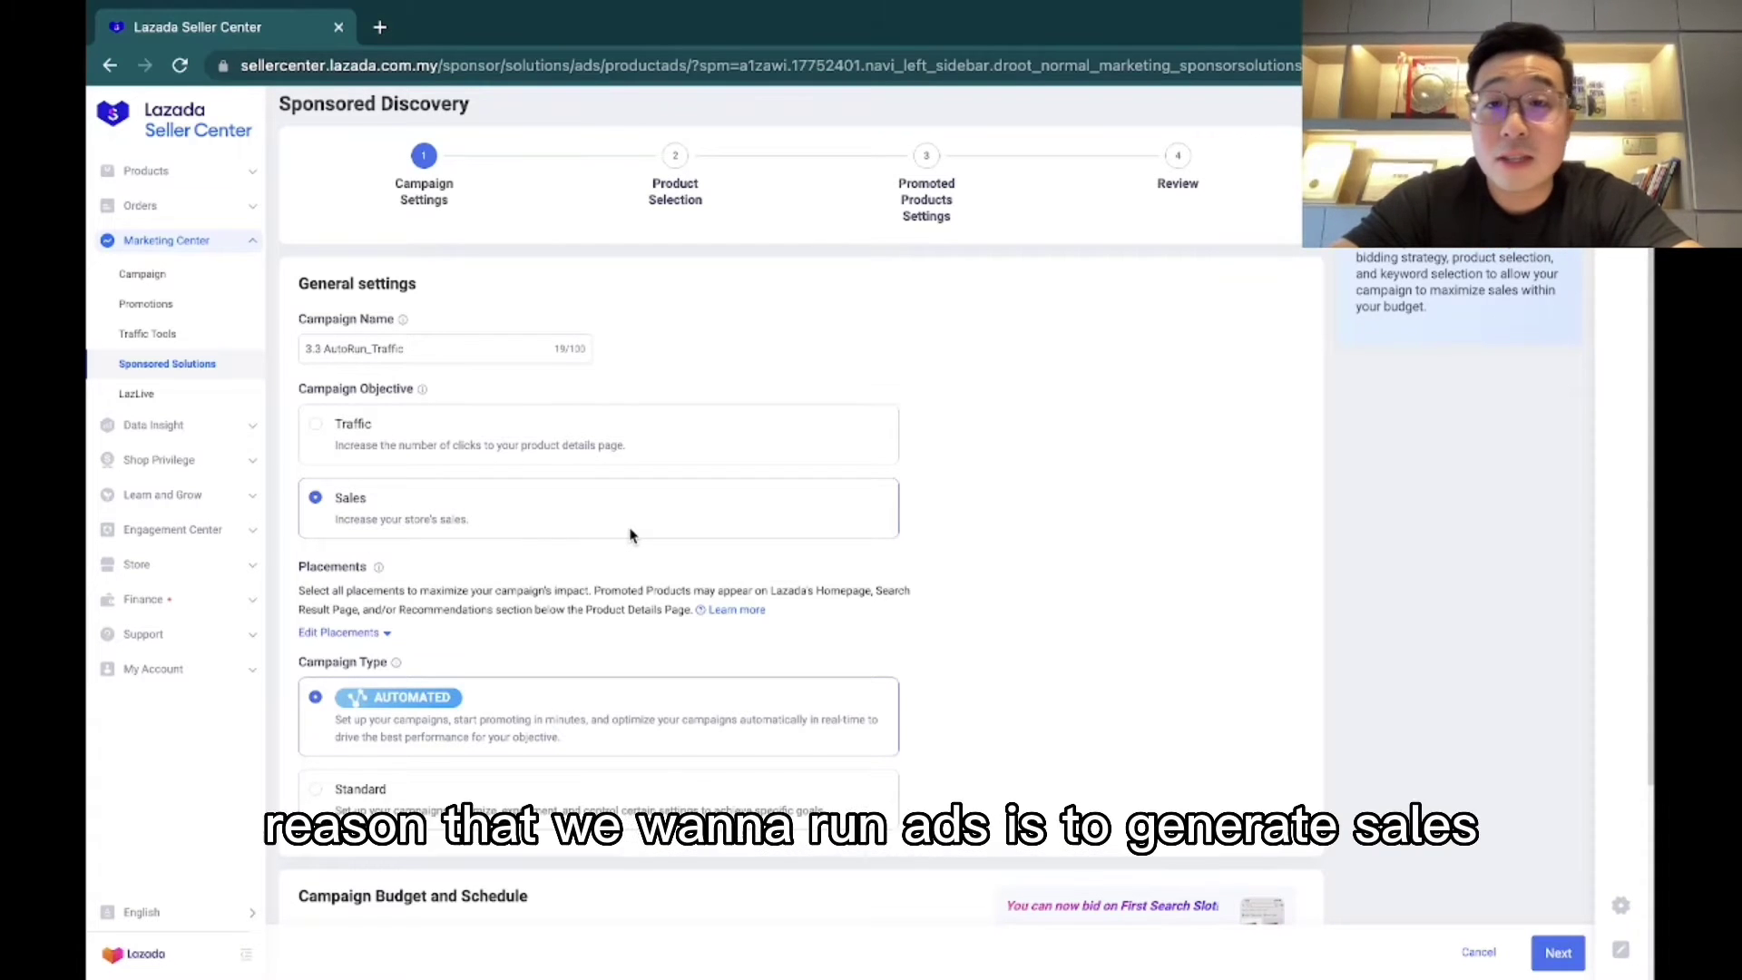
scroll(997, 703, down, 1)
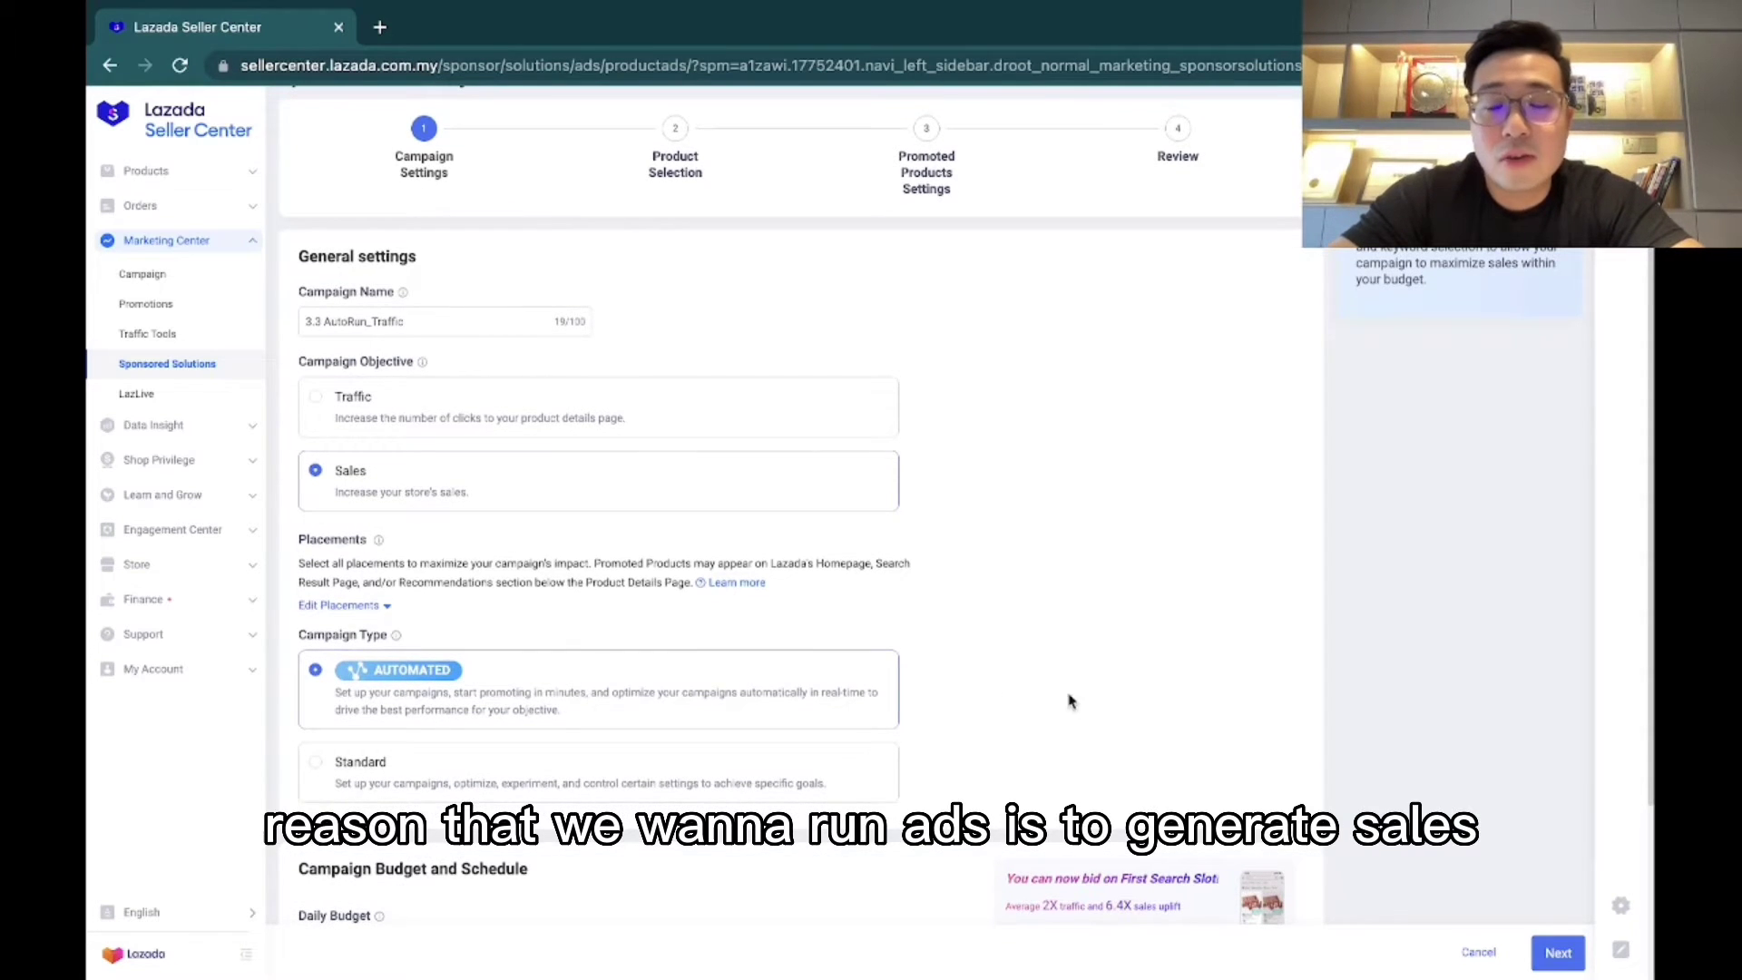
scroll(925, 661, down, 1)
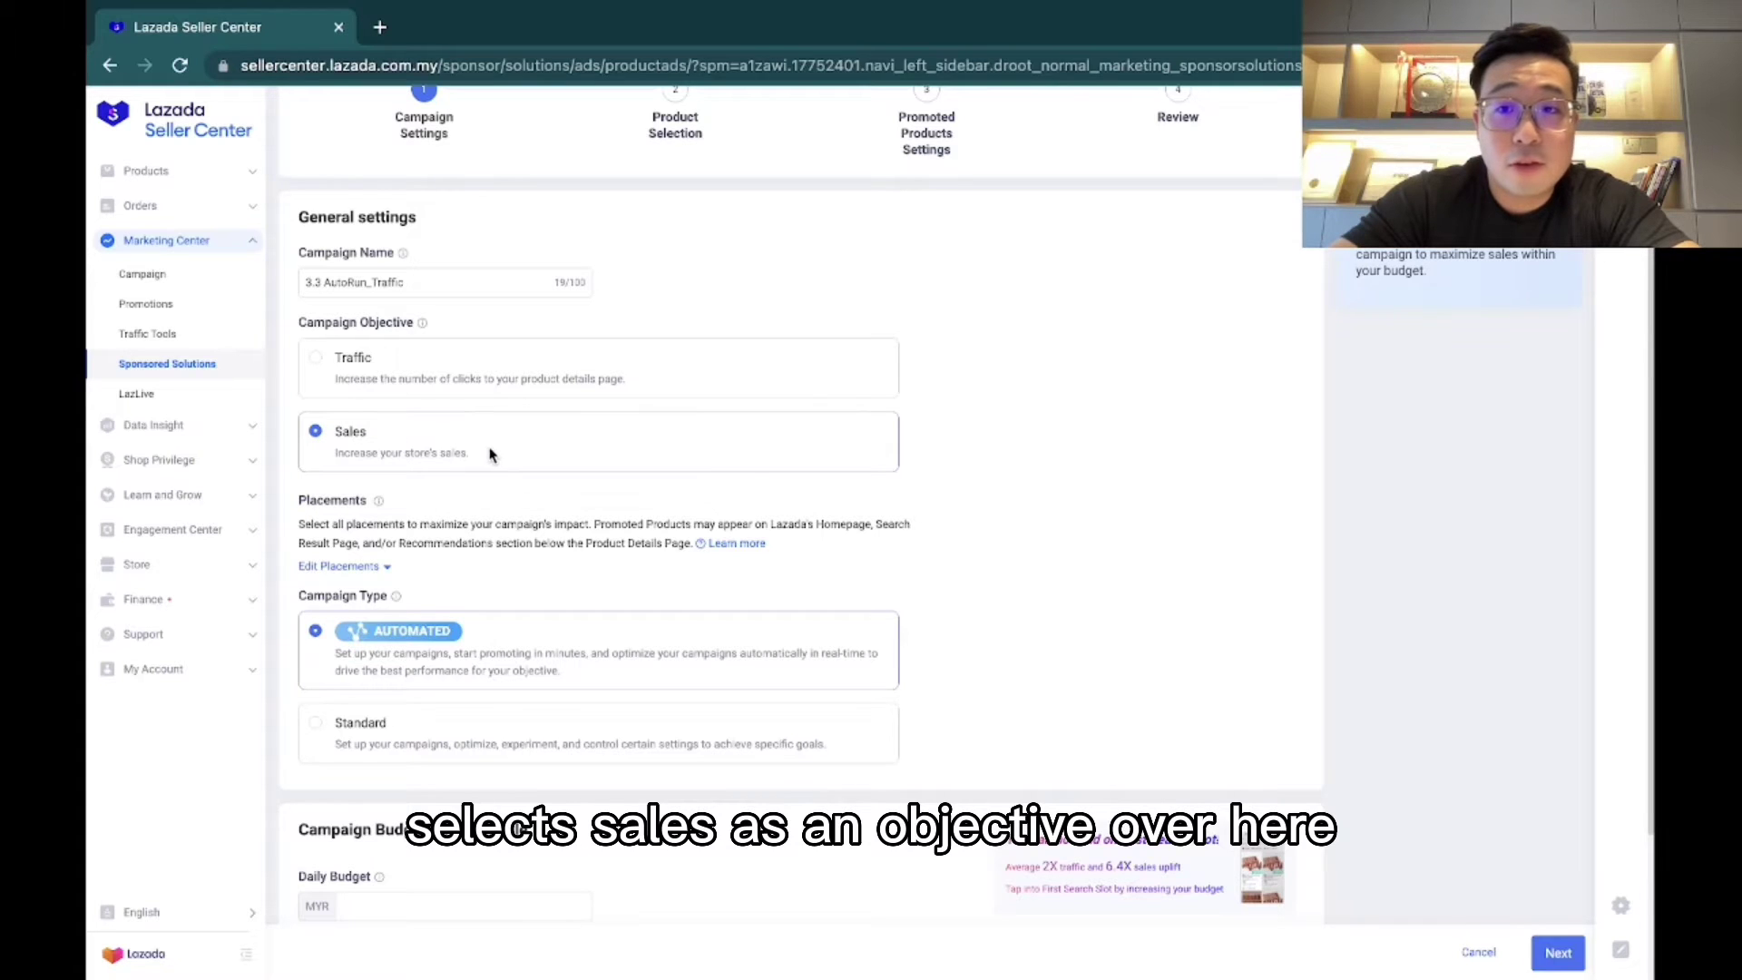
scroll(463, 417, down, 1)
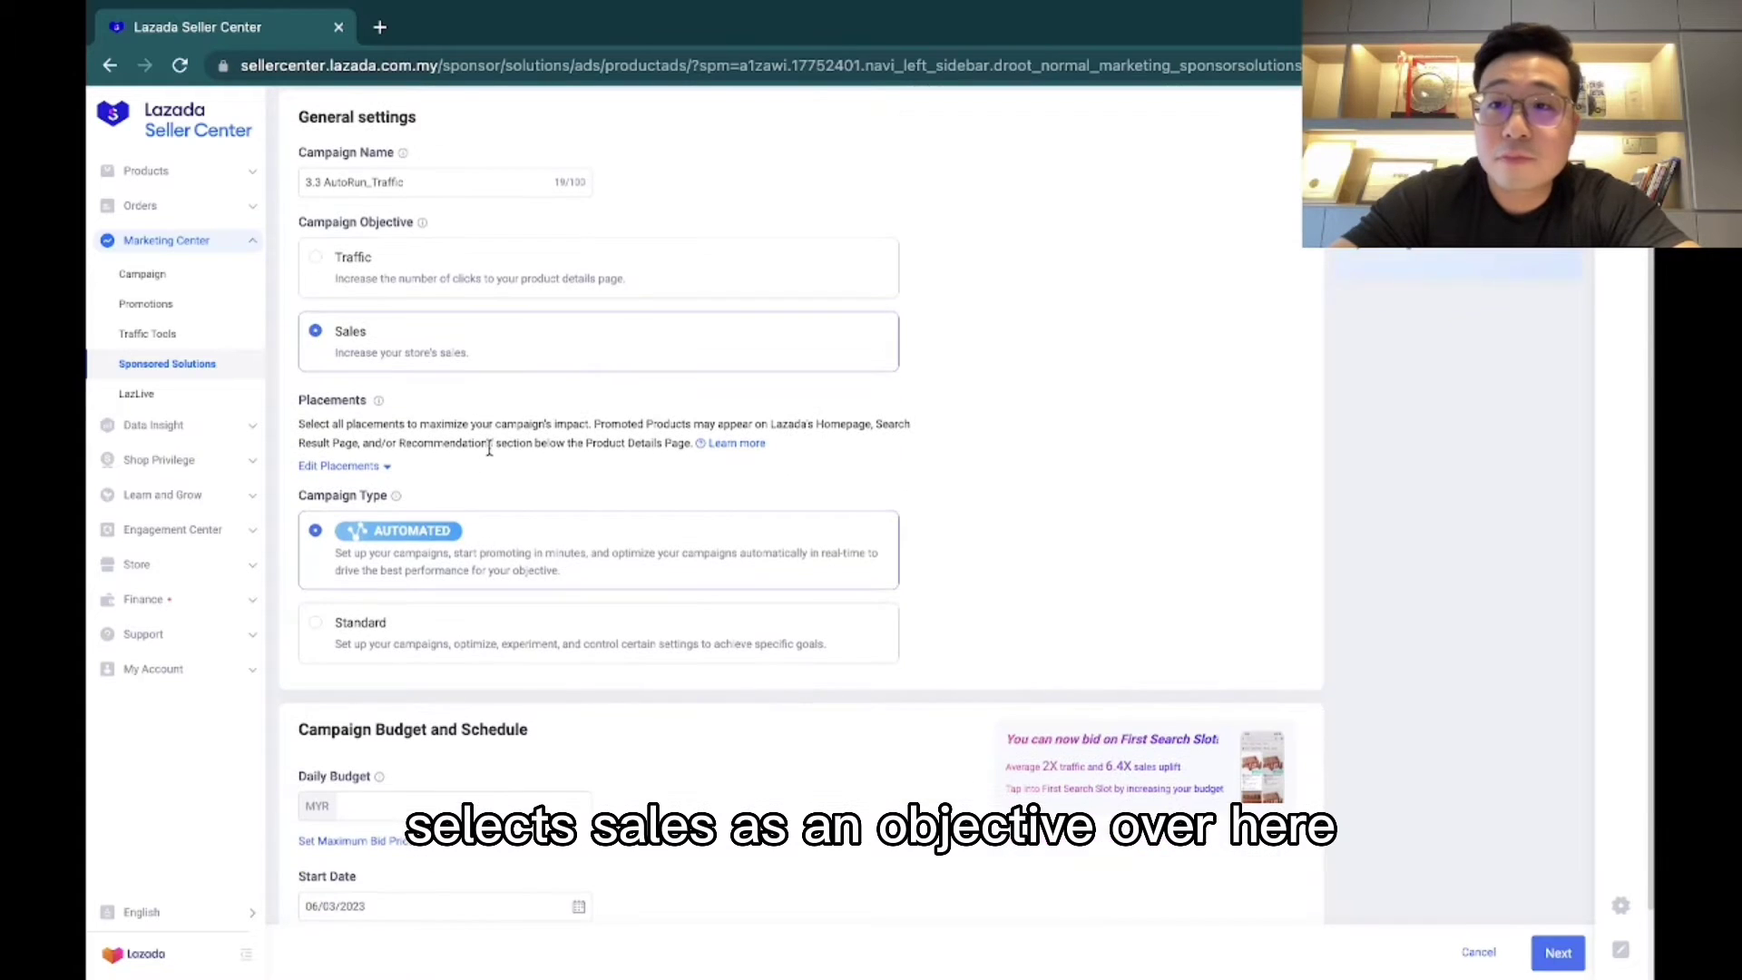
Step: Try the Sponsored Search and Sponsored Products placements, then settle on All placements
double_click(324, 400)
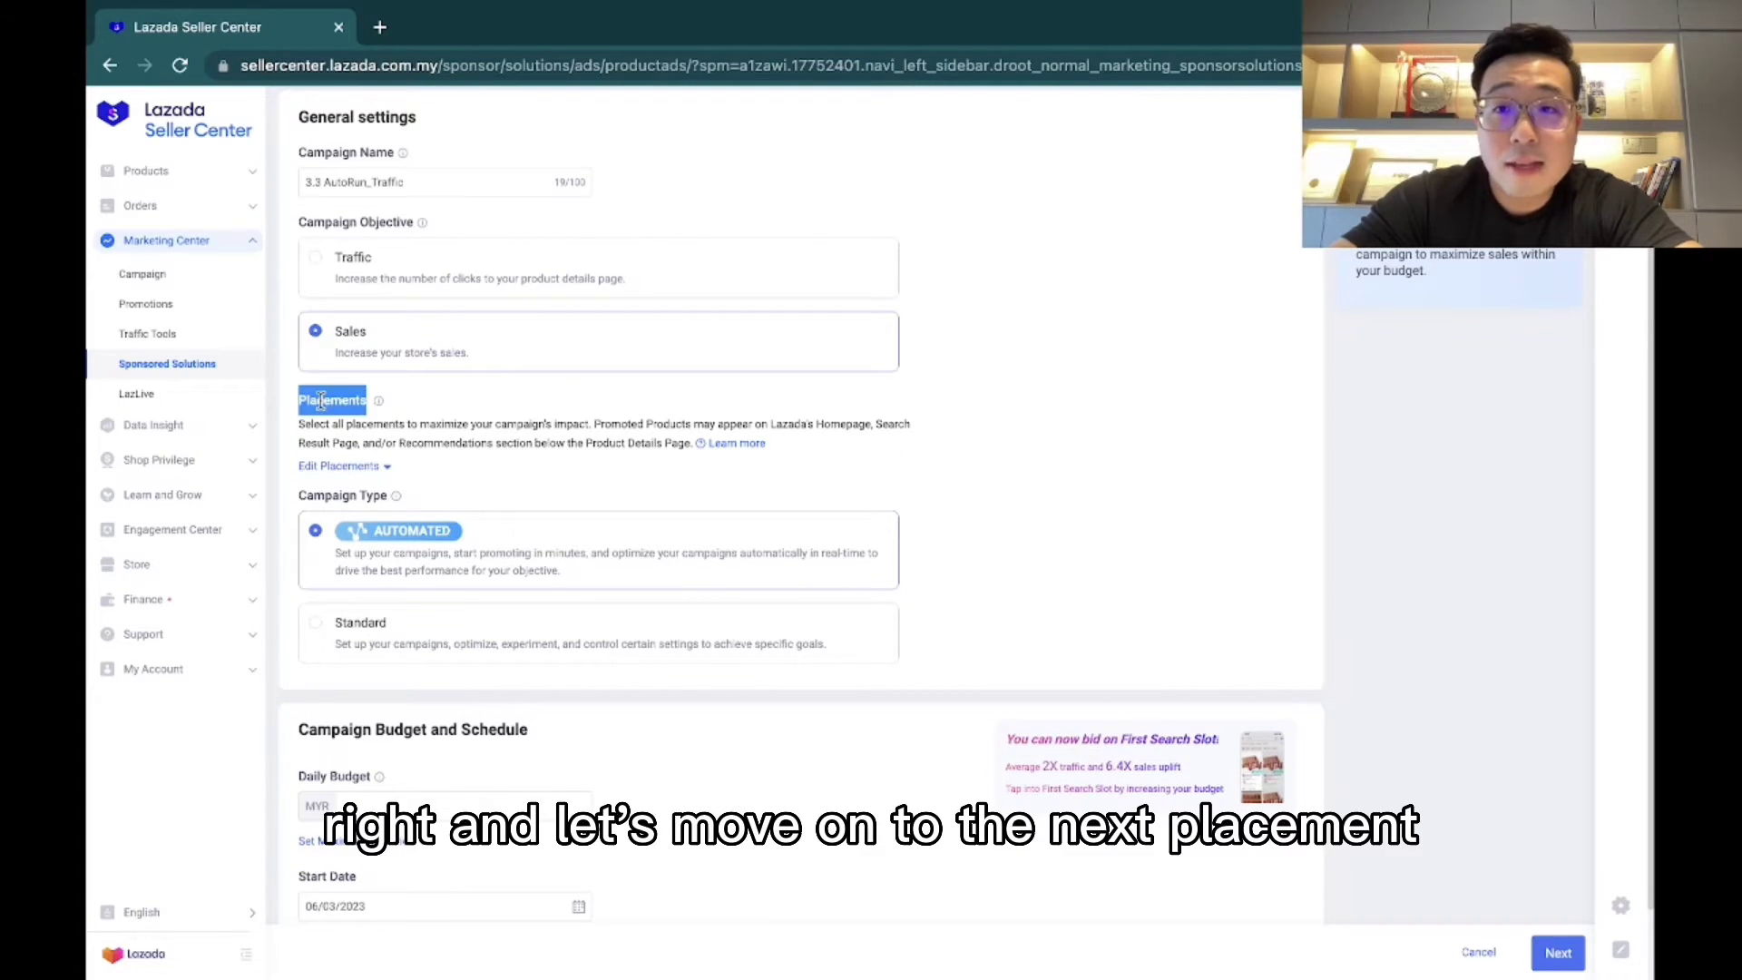
click(379, 467)
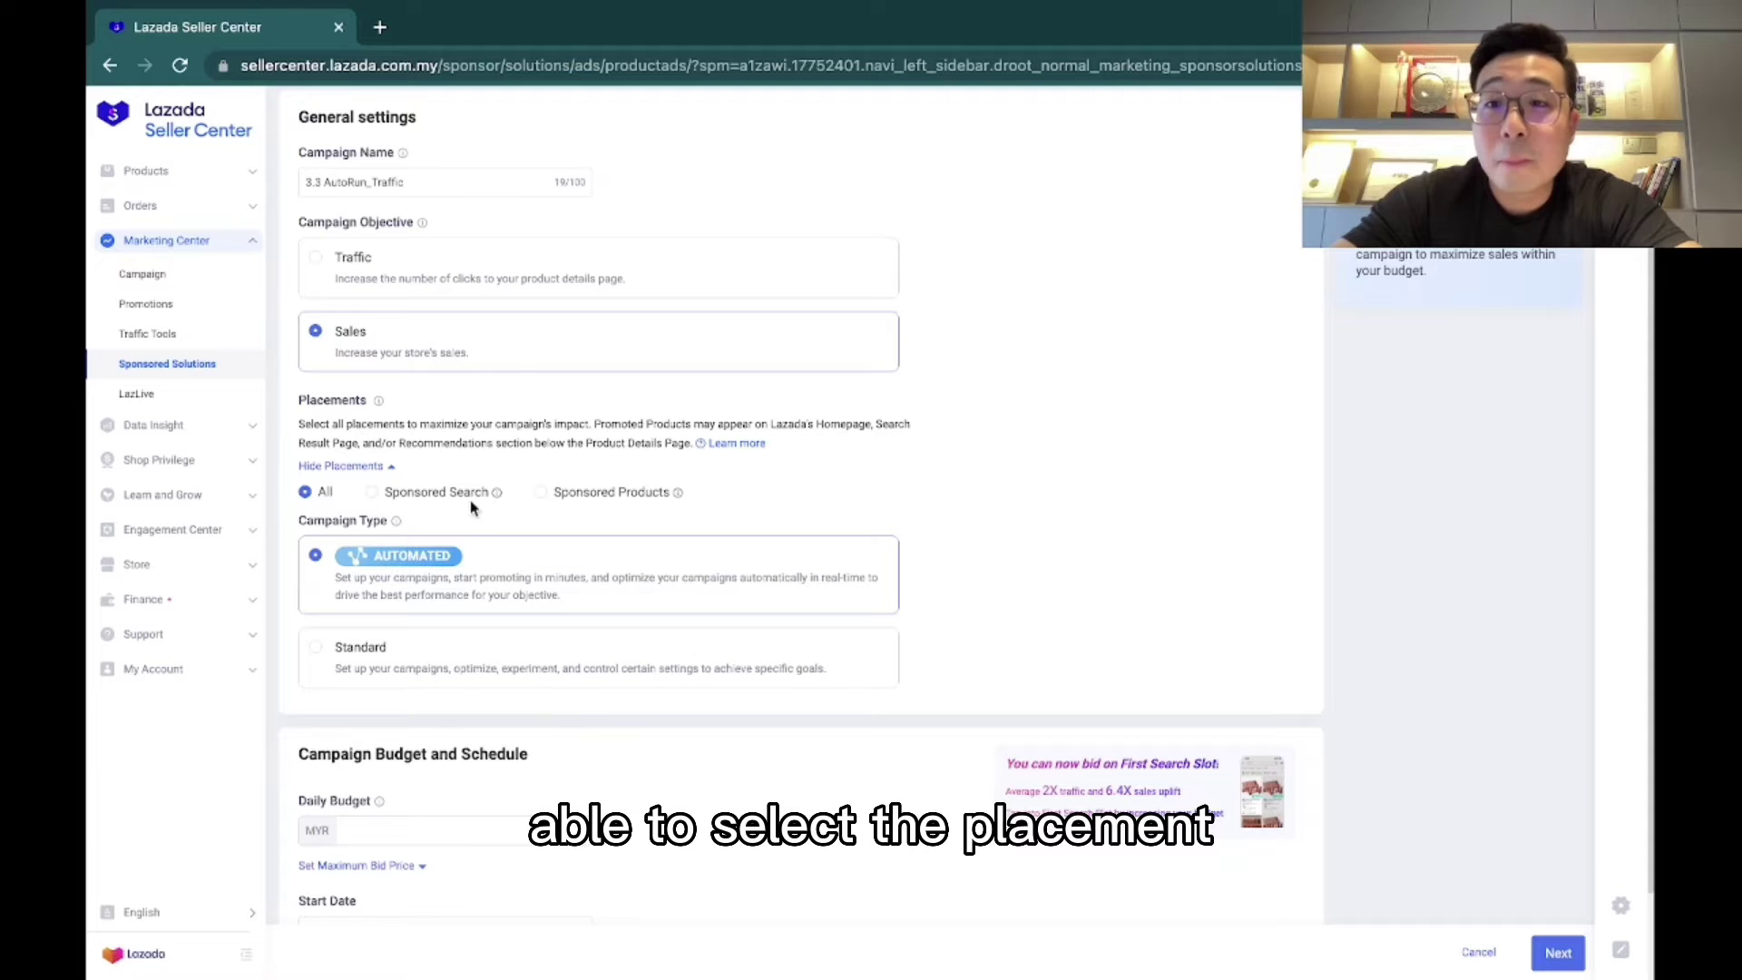
click(389, 499)
click(554, 495)
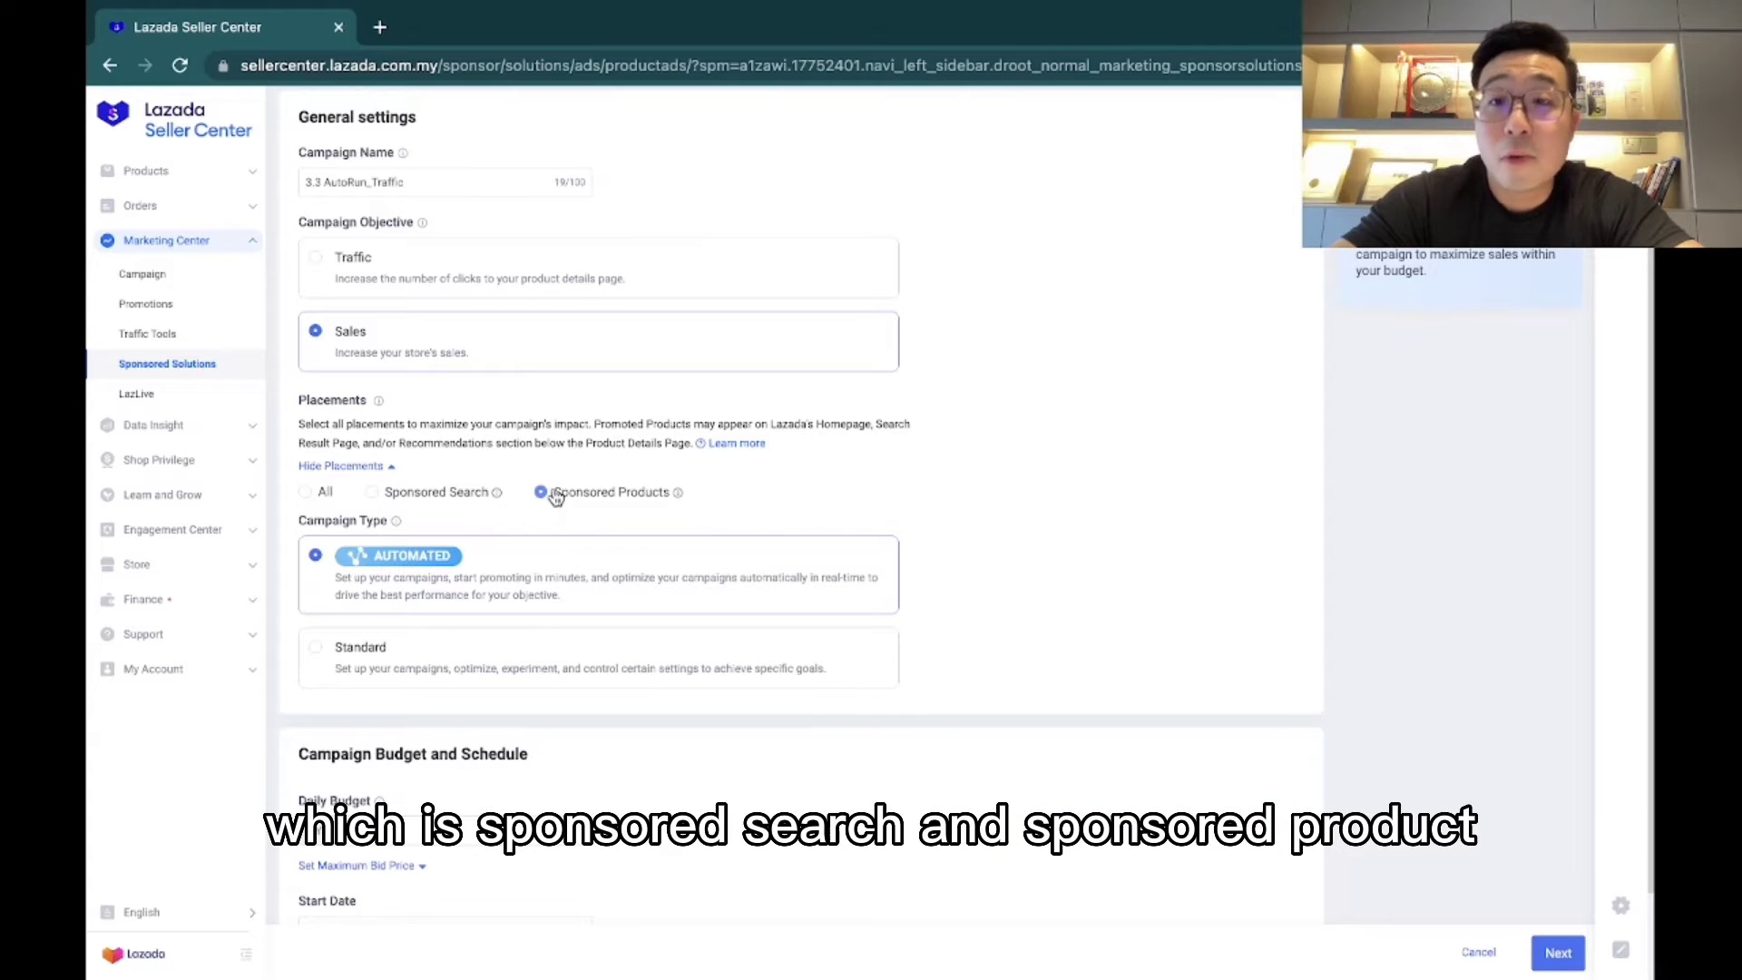
click(434, 493)
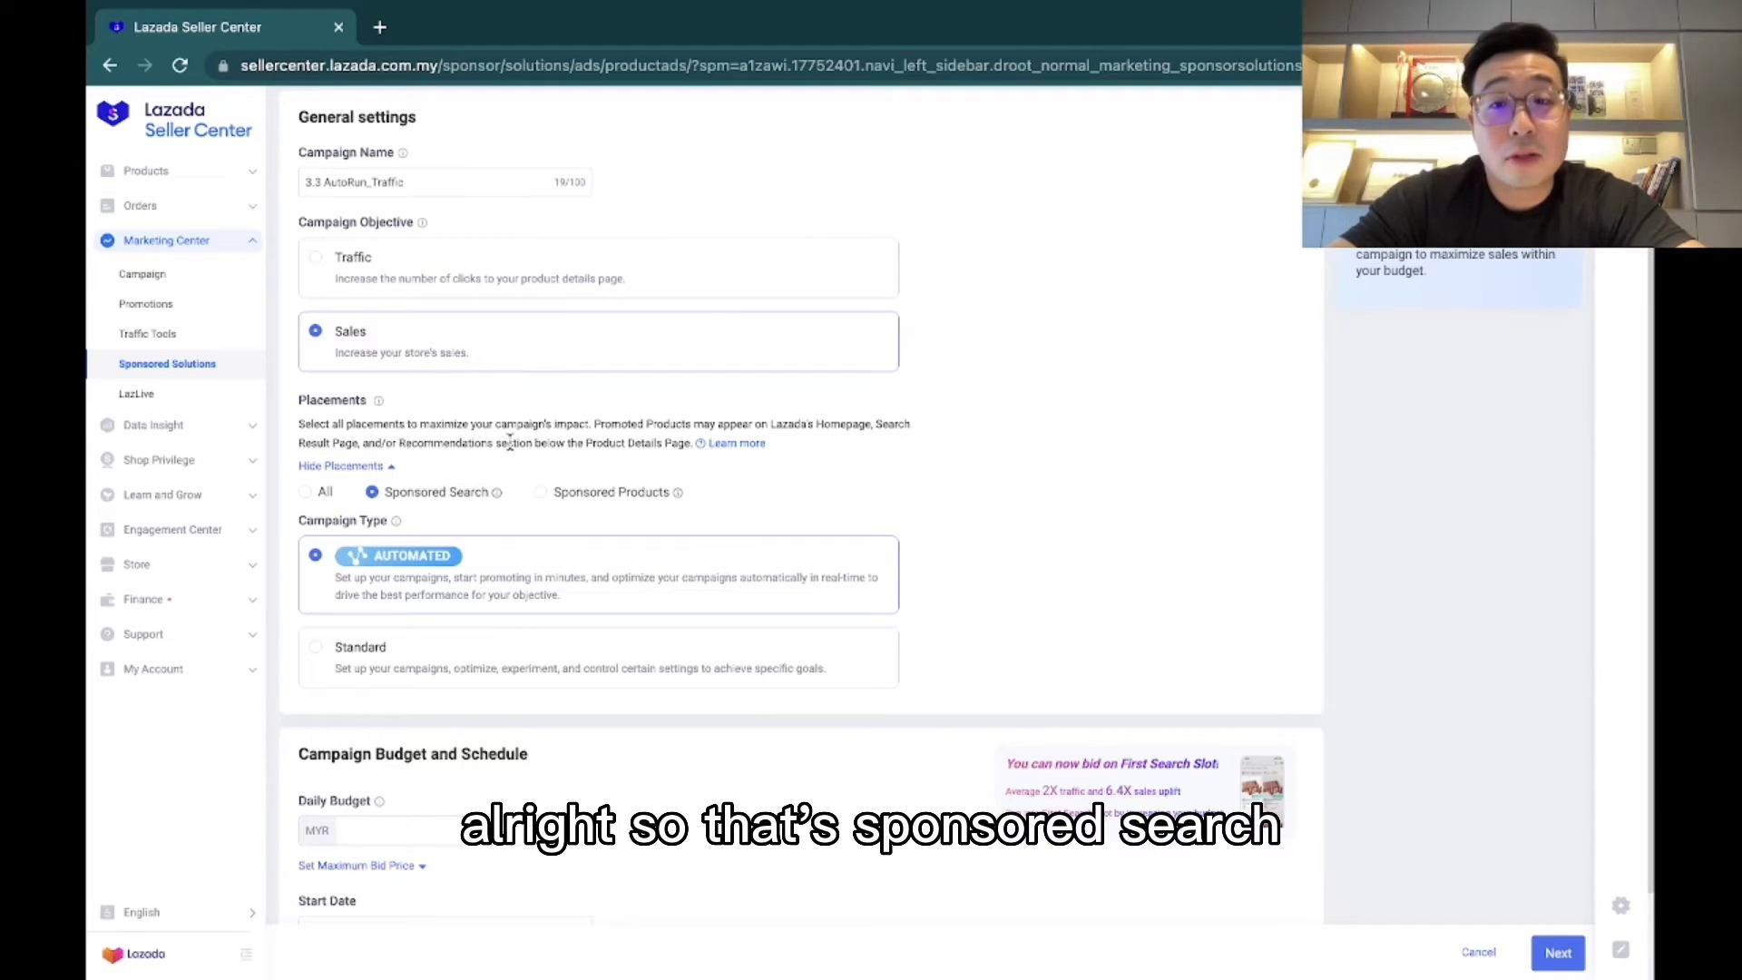
click(541, 493)
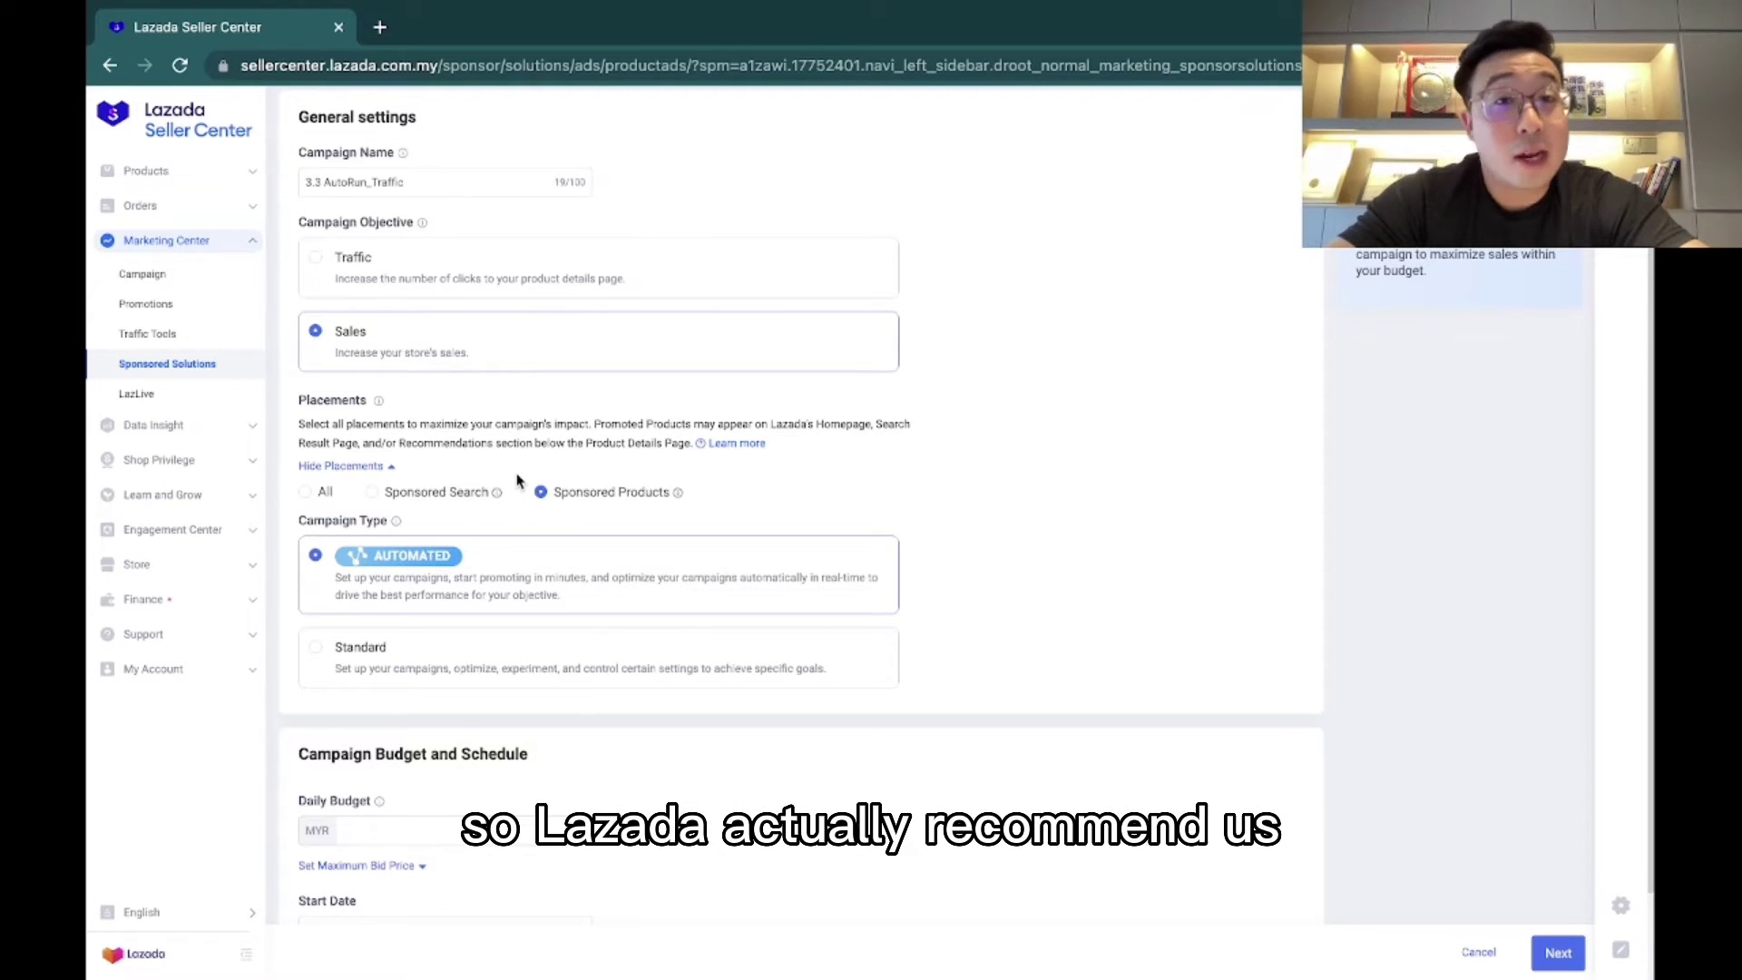
click(310, 492)
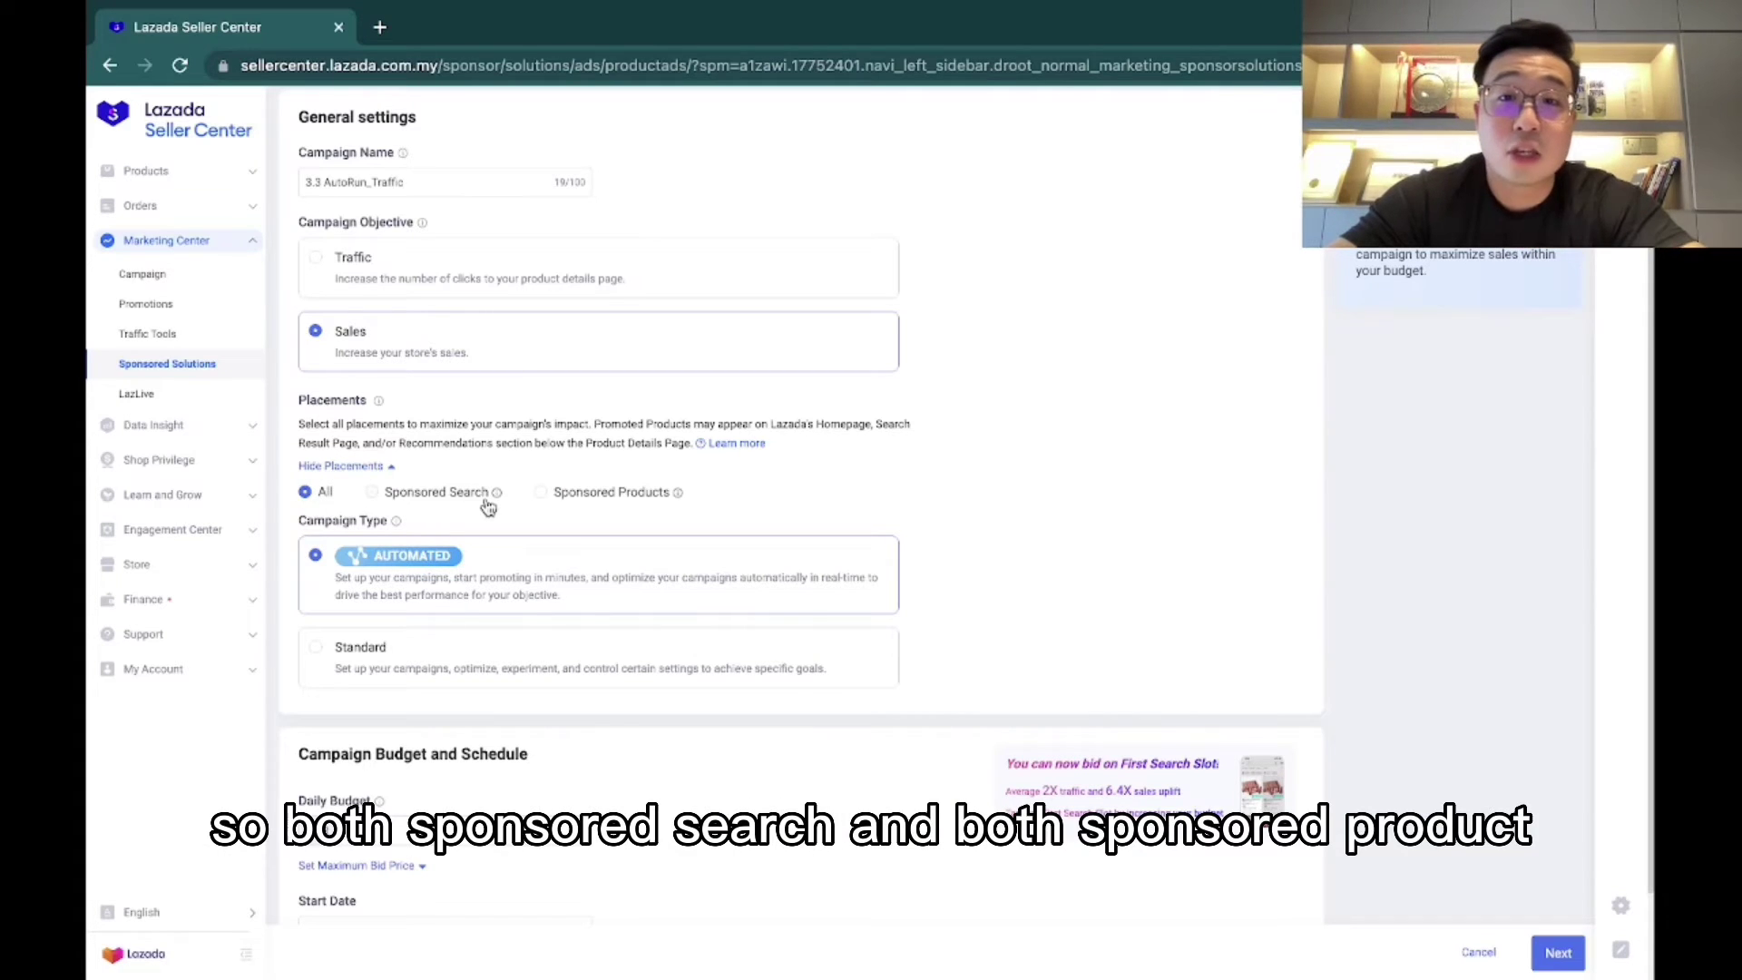
scroll(646, 481, down, 1)
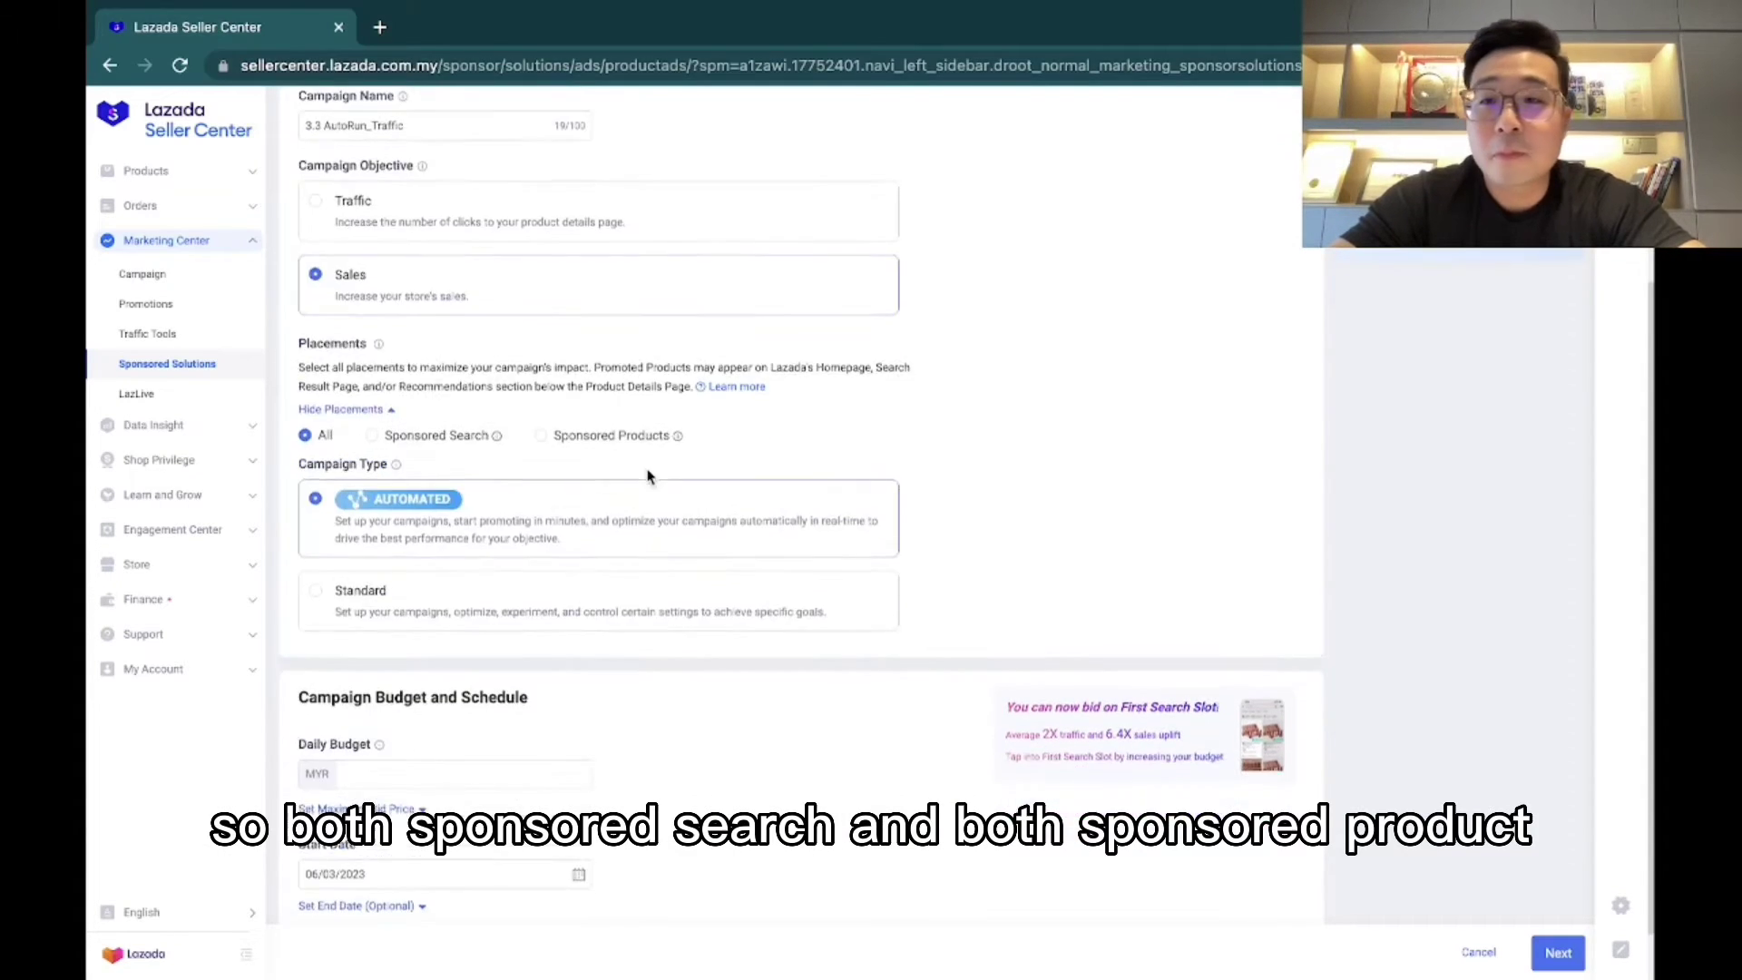
mouse_move(394, 465)
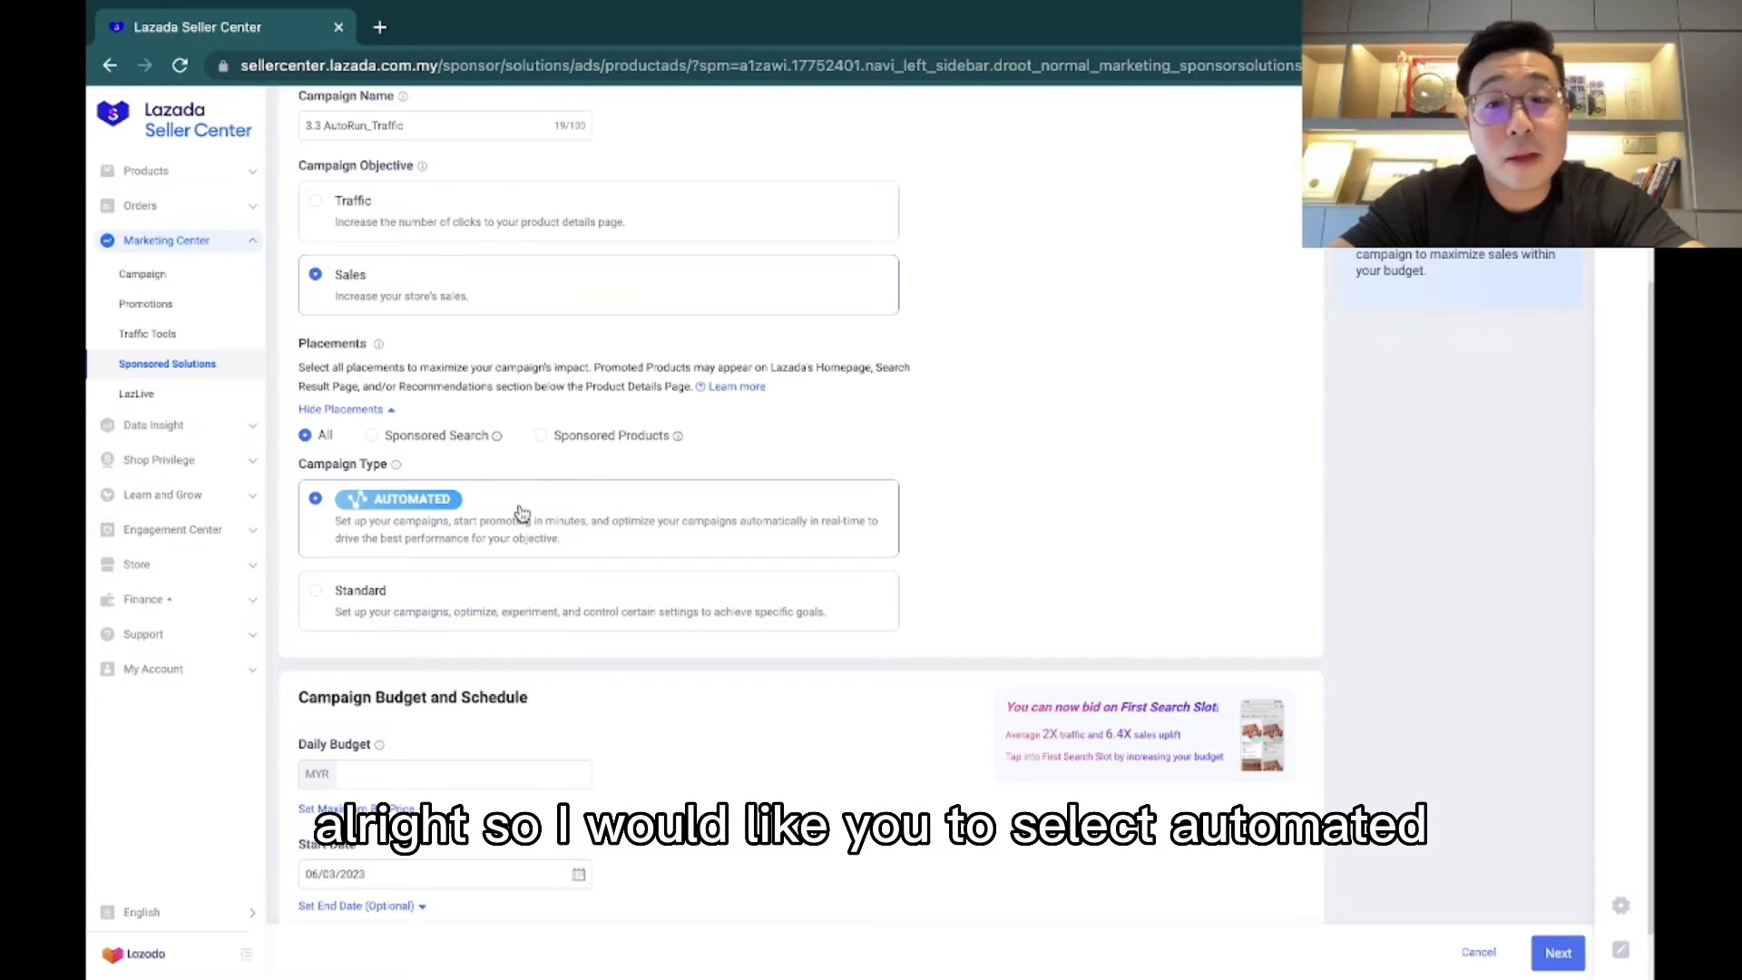
scroll(575, 501, down, 1)
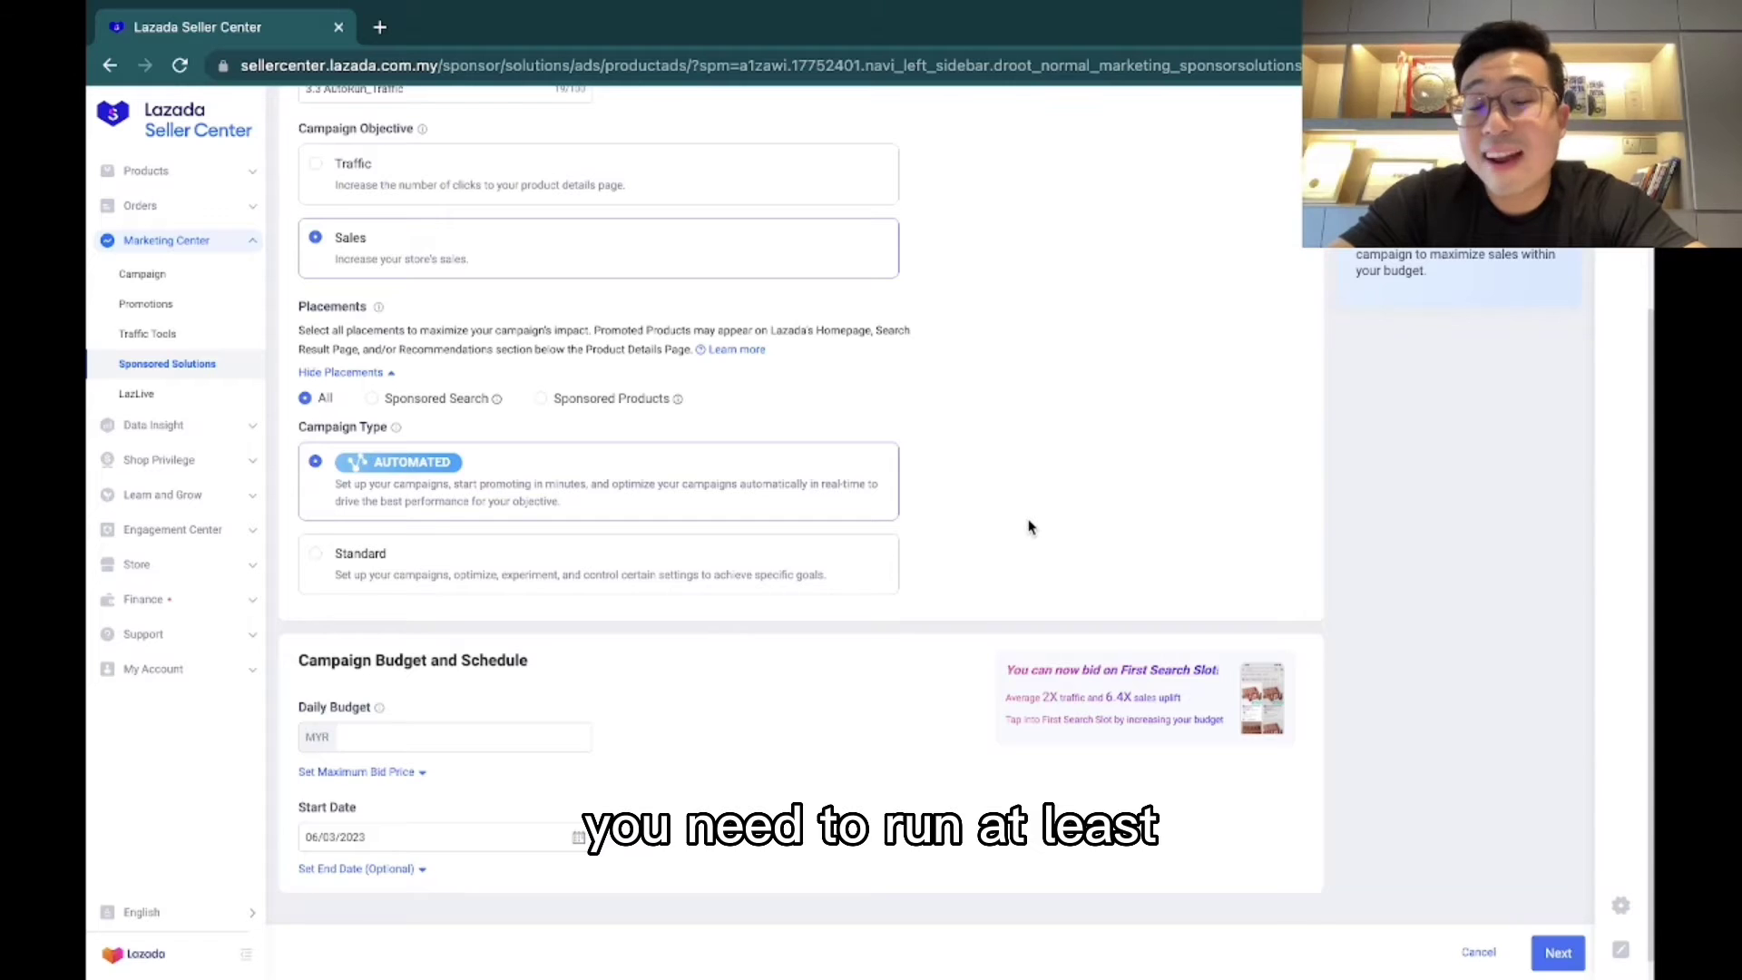
scroll(1029, 527, up, 1)
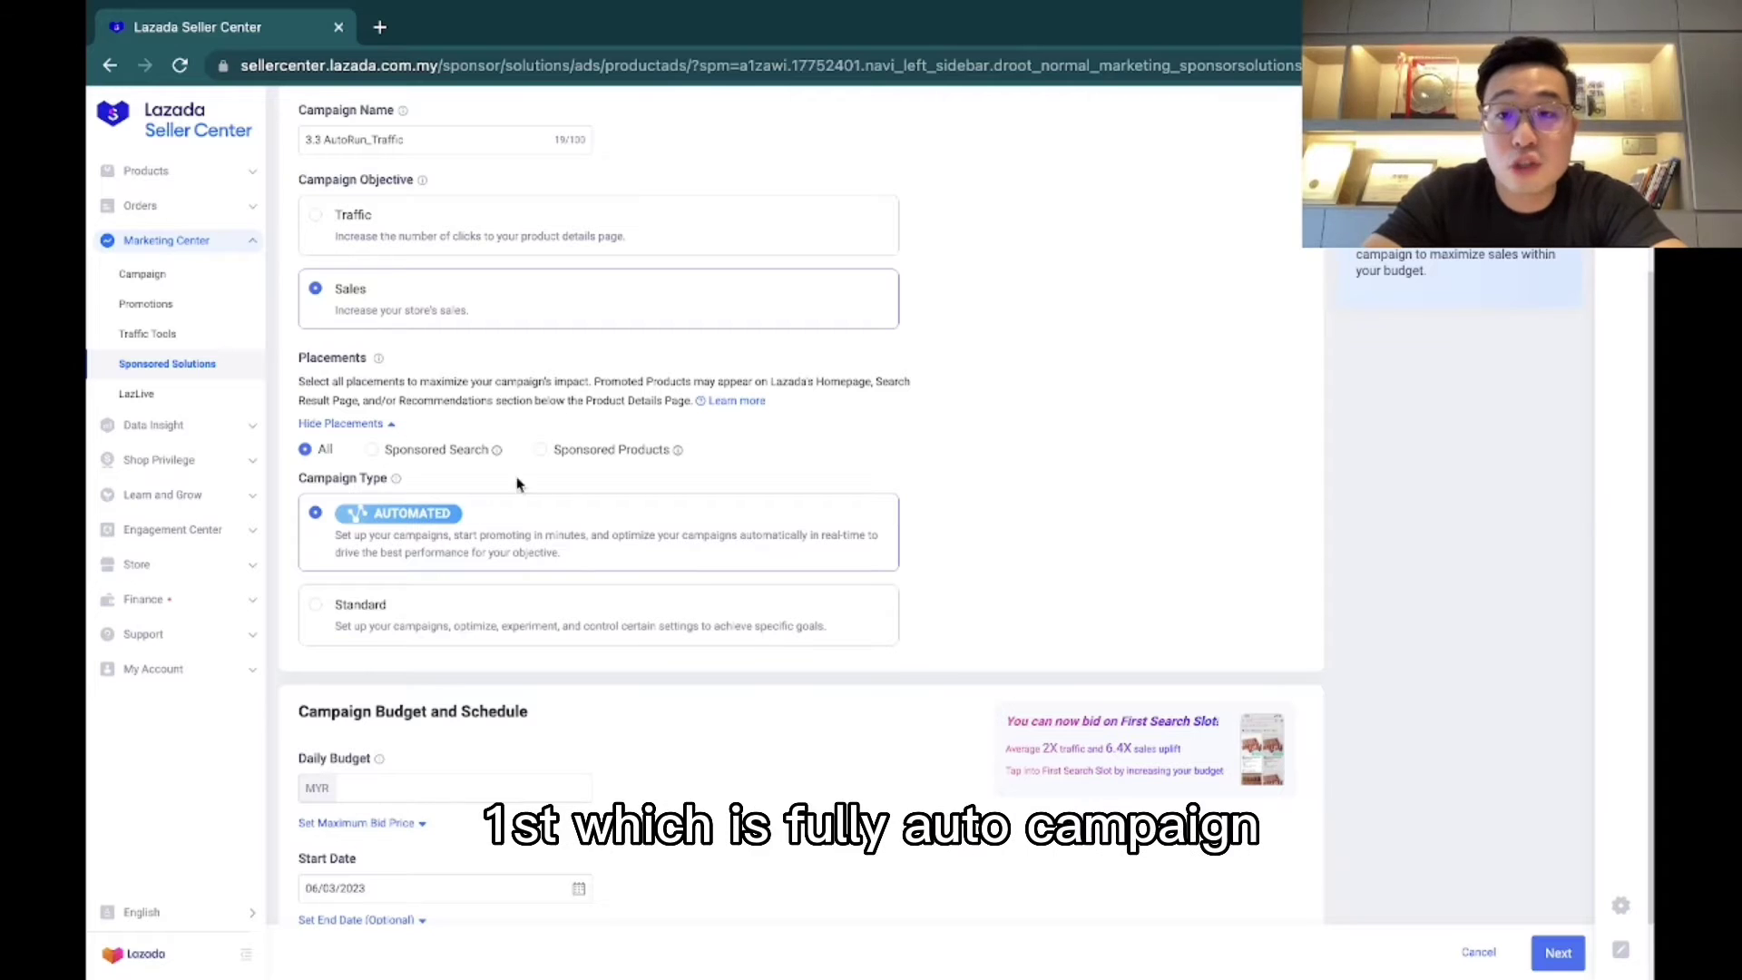
scroll(538, 525, down, 1)
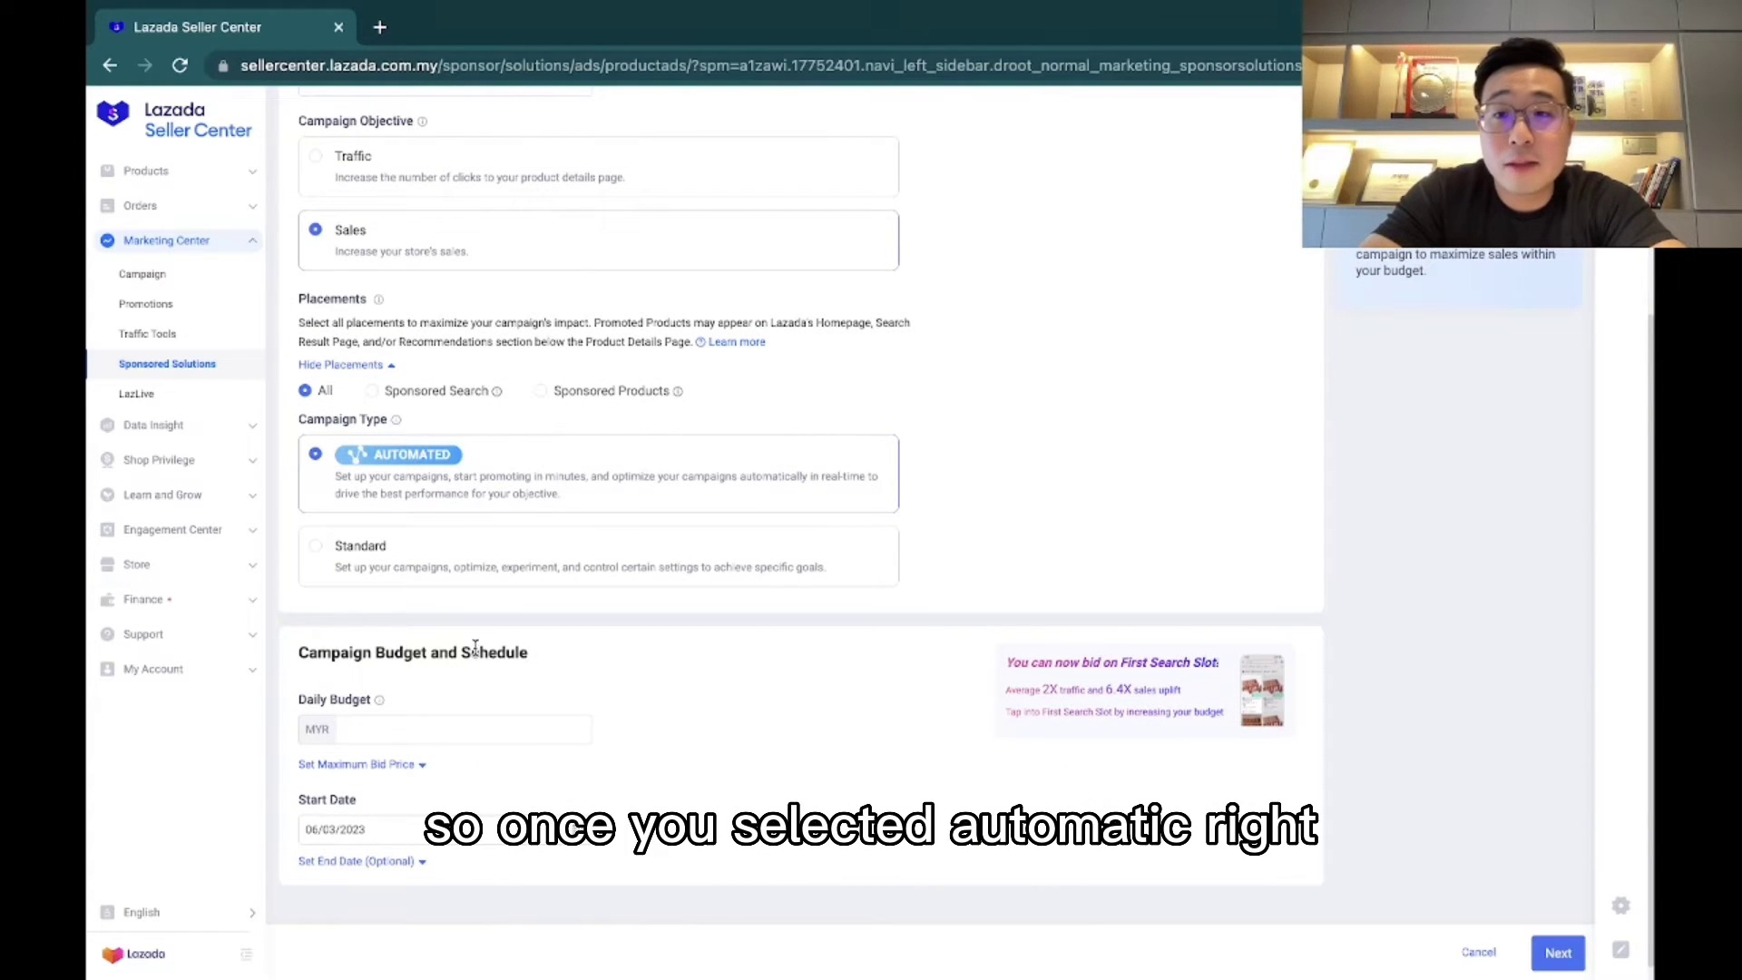
Step: Enter a MYR 40 daily budget and reveal the optional end date field
scroll(476, 648, down, 1)
click(441, 706)
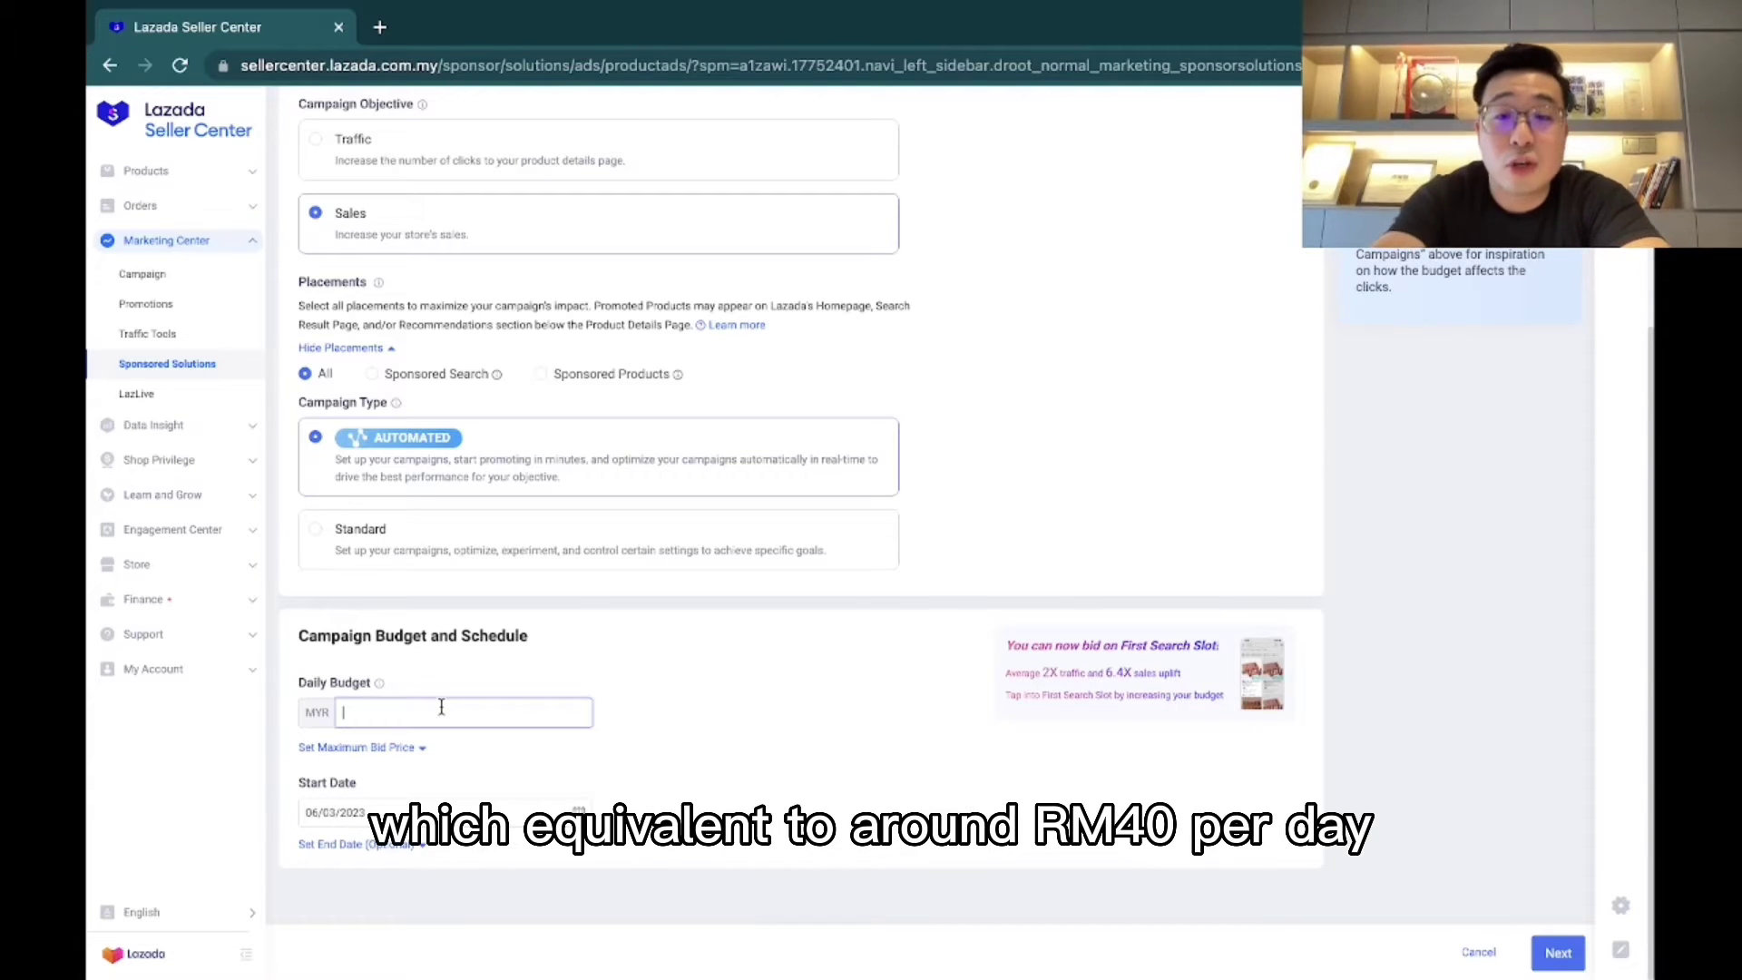
text(40)
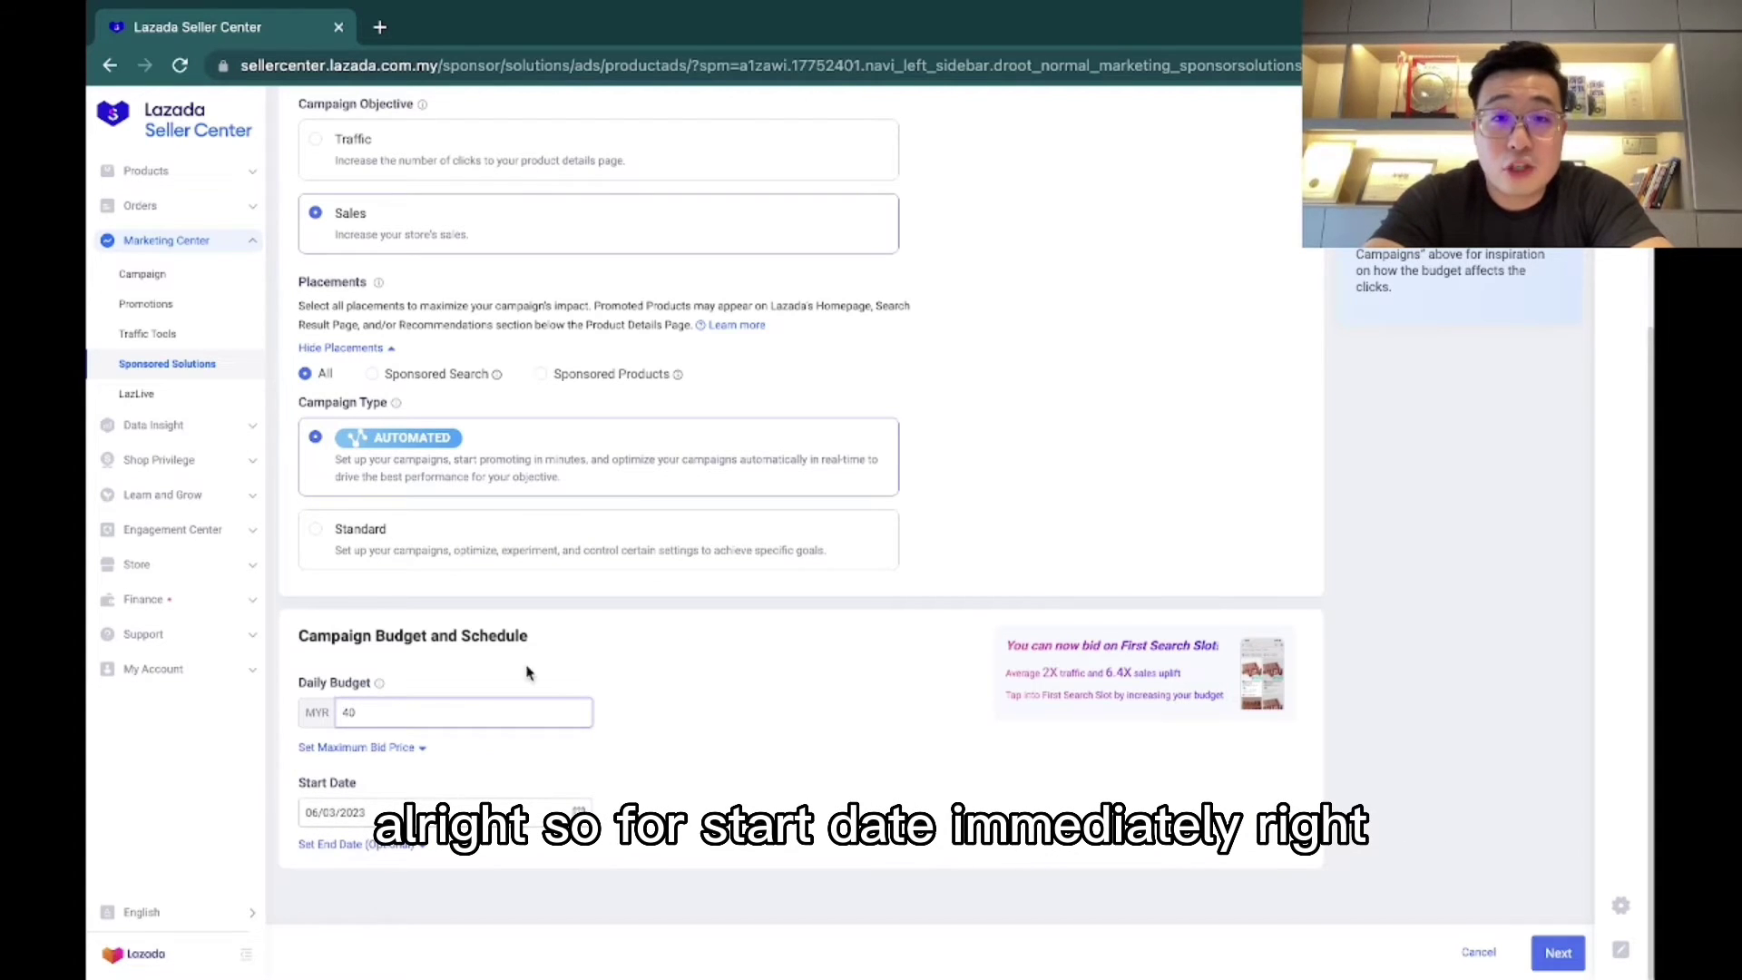
click(426, 848)
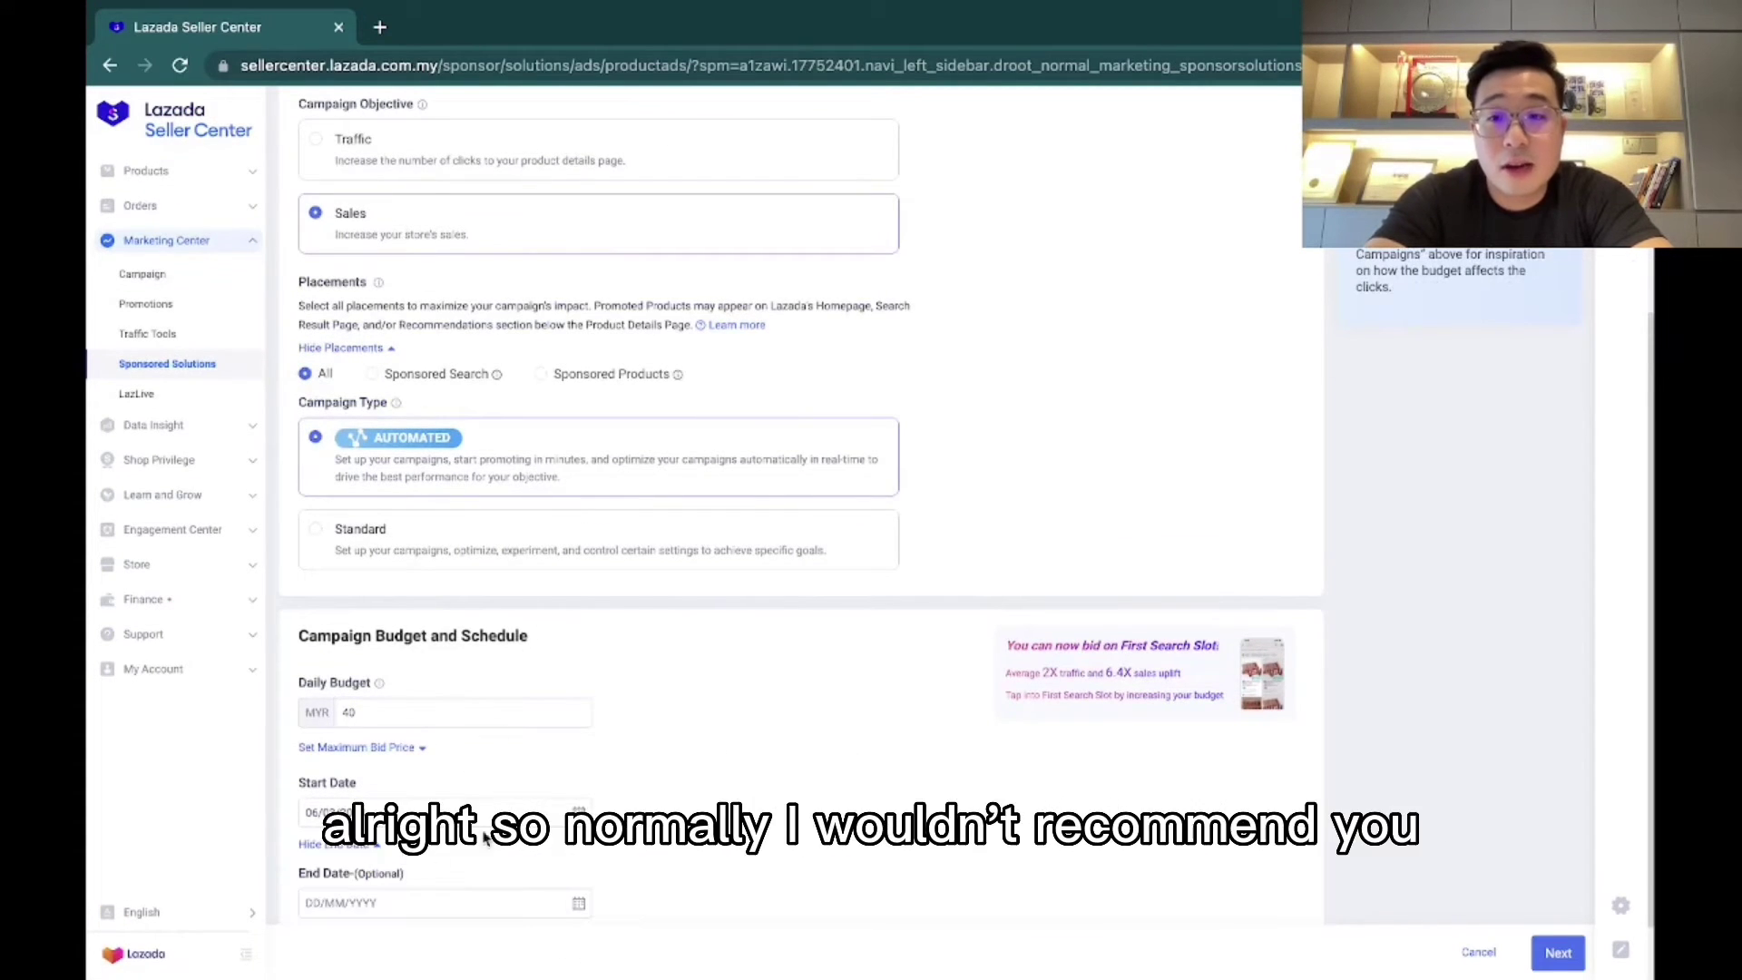
scroll(514, 843, down, 1)
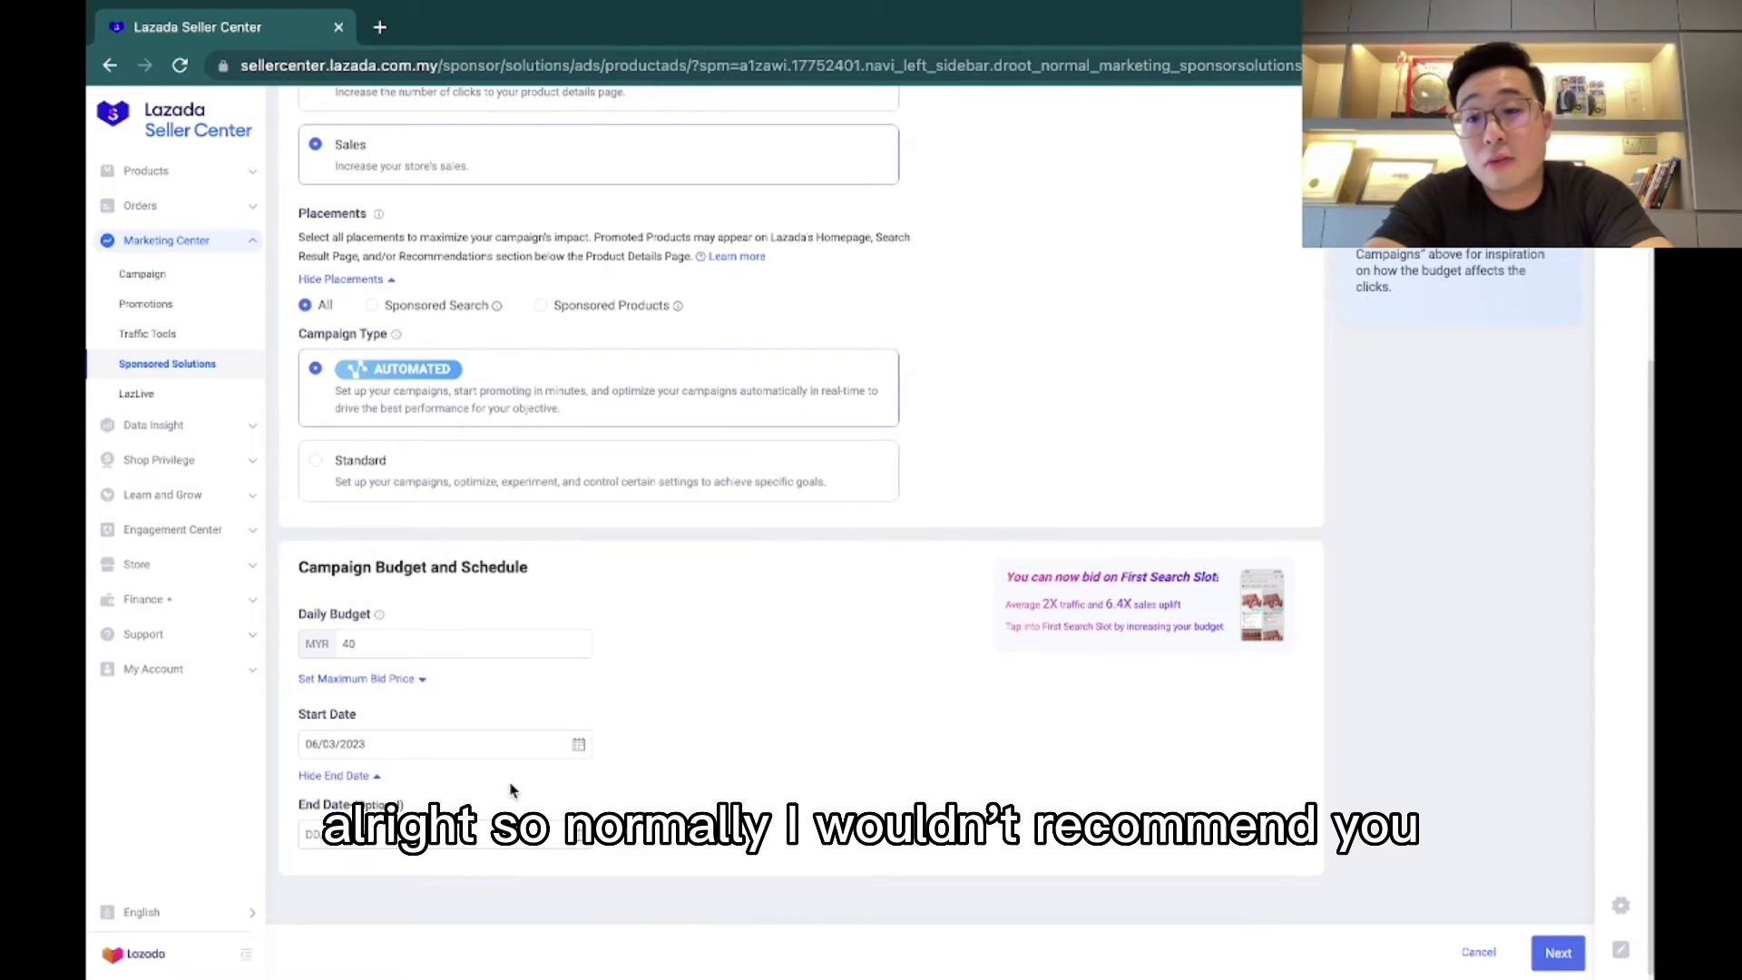
scroll(978, 697, up, 1)
scroll(976, 696, up, 3)
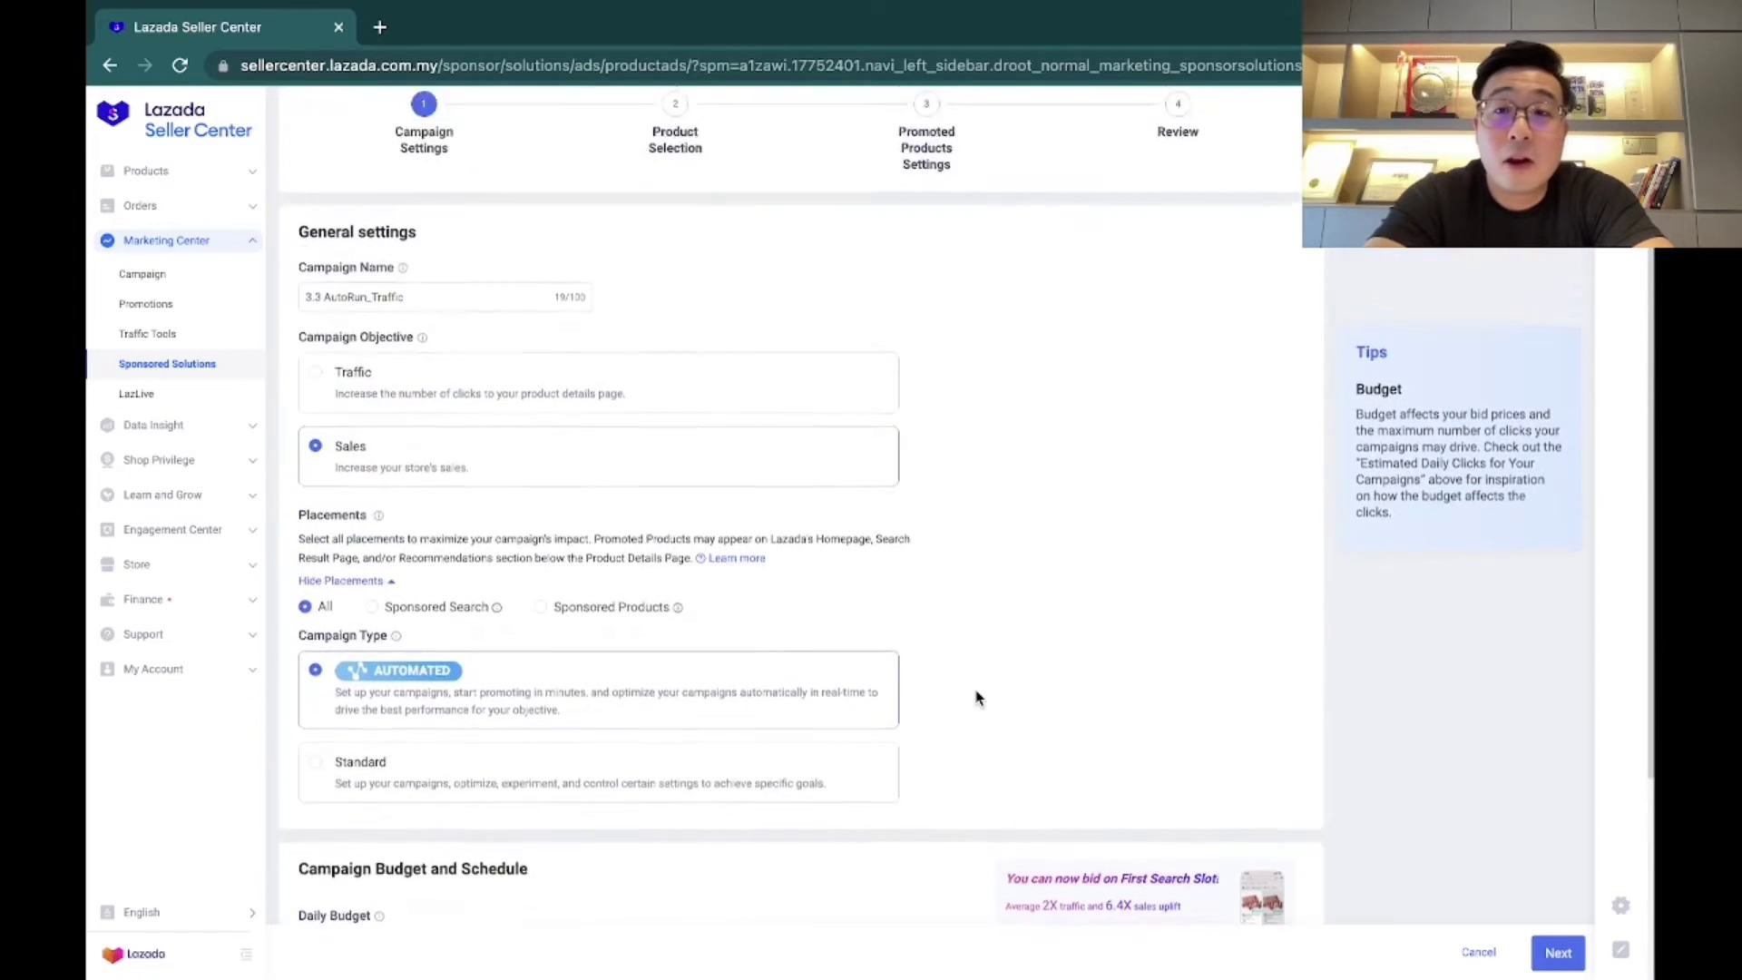
scroll(1205, 444, down, 3)
Step: Continue to Product Selection and add the Ecommerce Secret book as the only product
click(1559, 955)
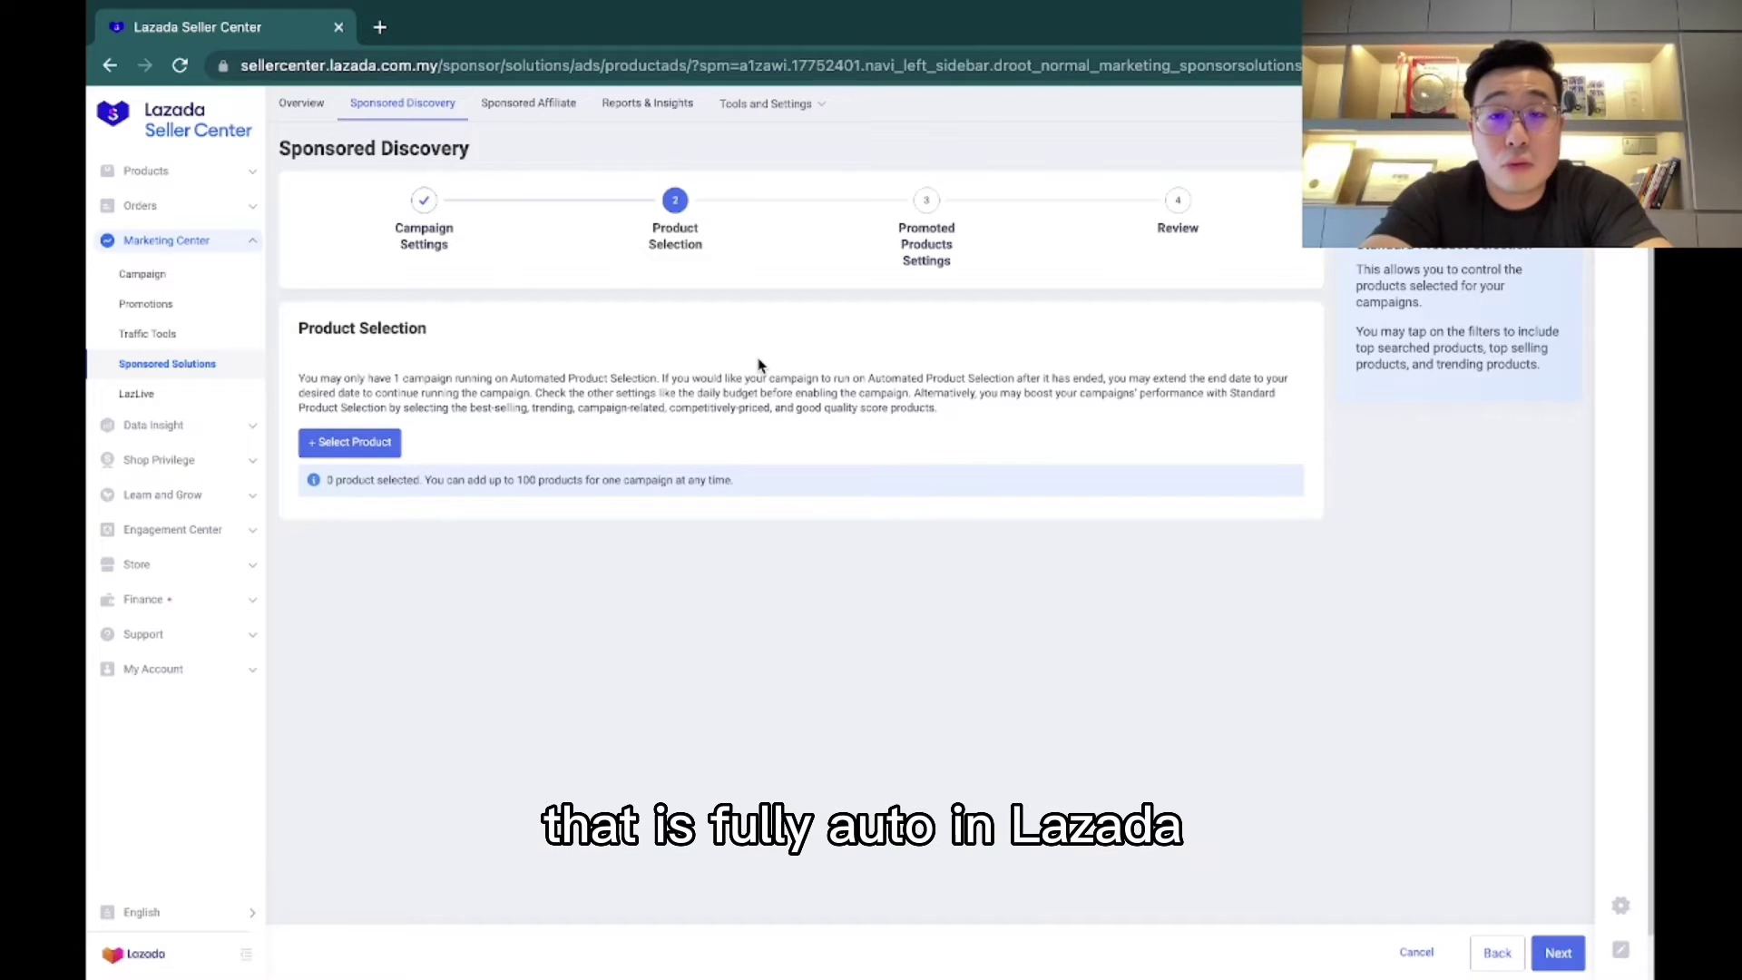
click(352, 447)
click(426, 416)
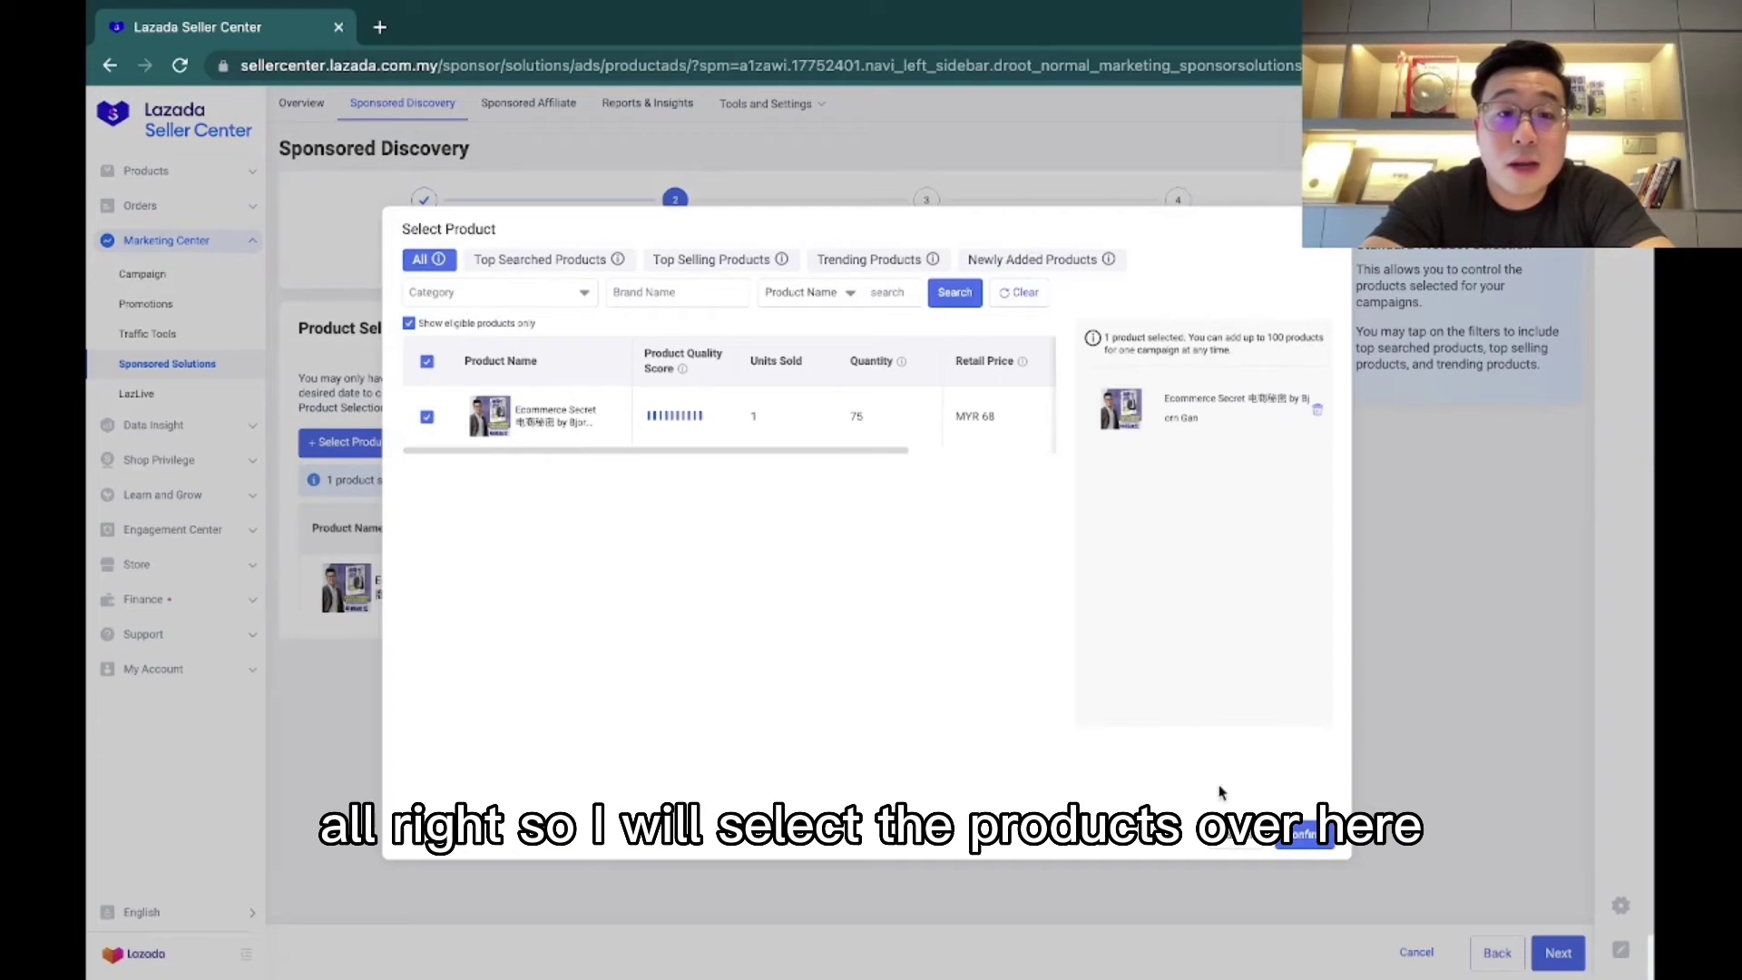
click(1306, 834)
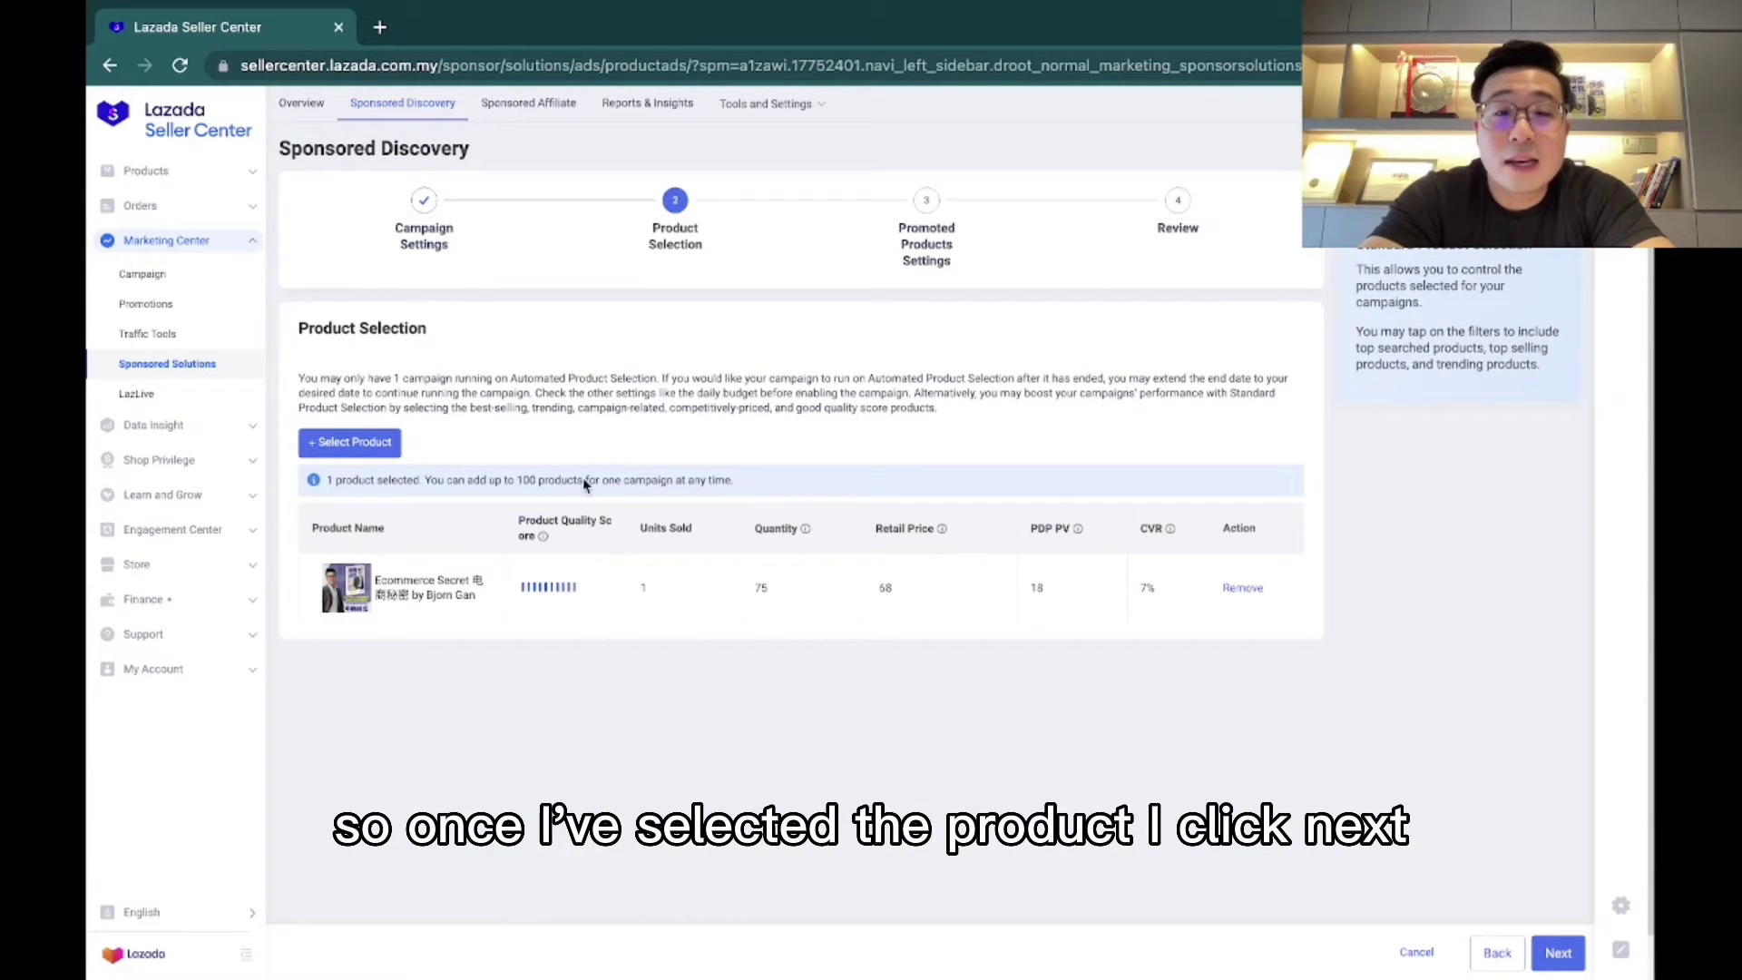
Step: Go to Promoted Products Settings and highlight the automatic creatives improvements setting, left enabled
click(1557, 953)
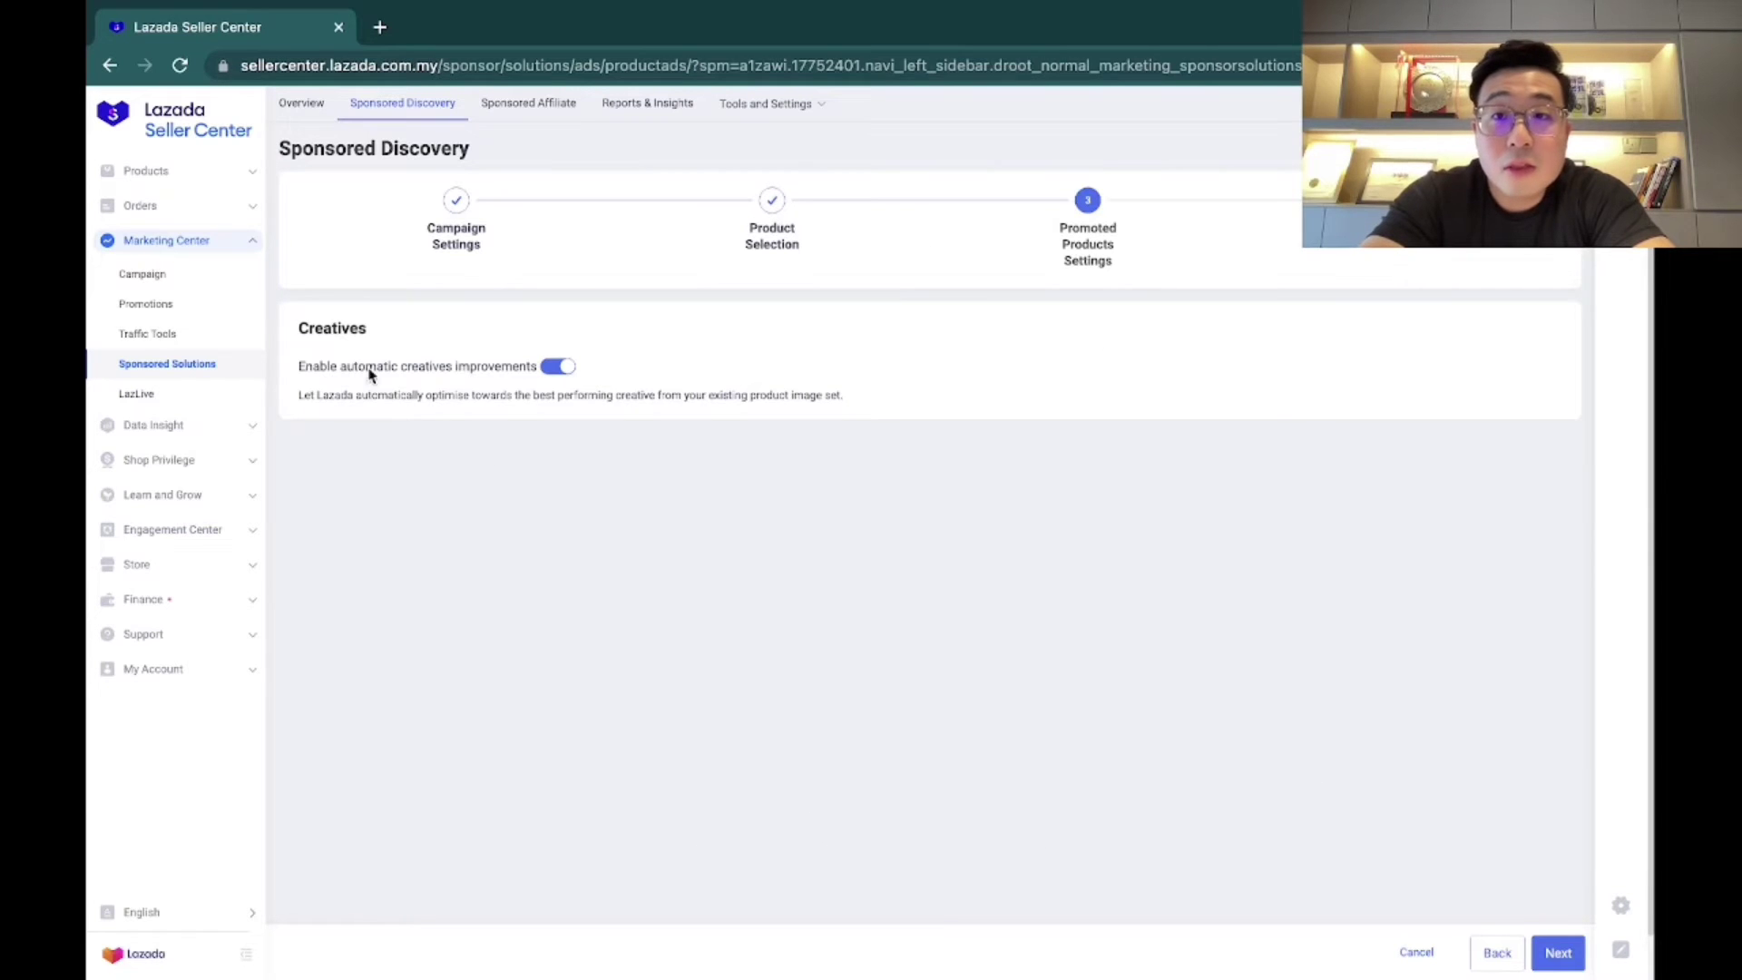
double_click(316, 329)
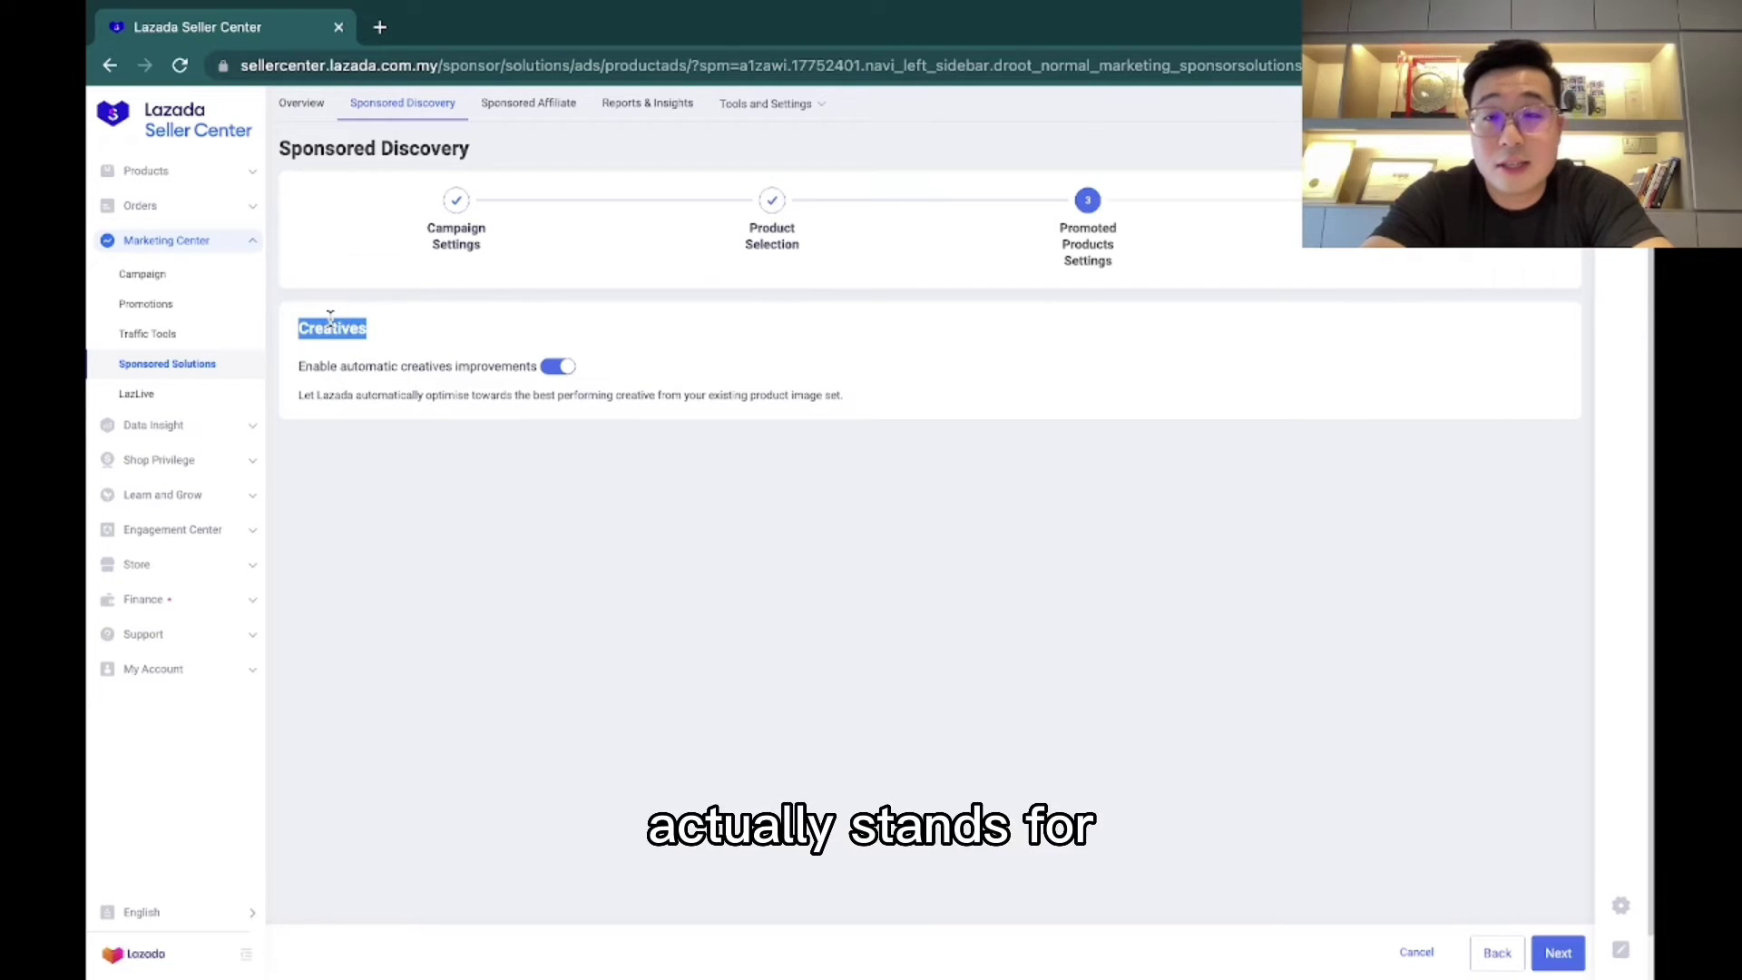
double_click(377, 369)
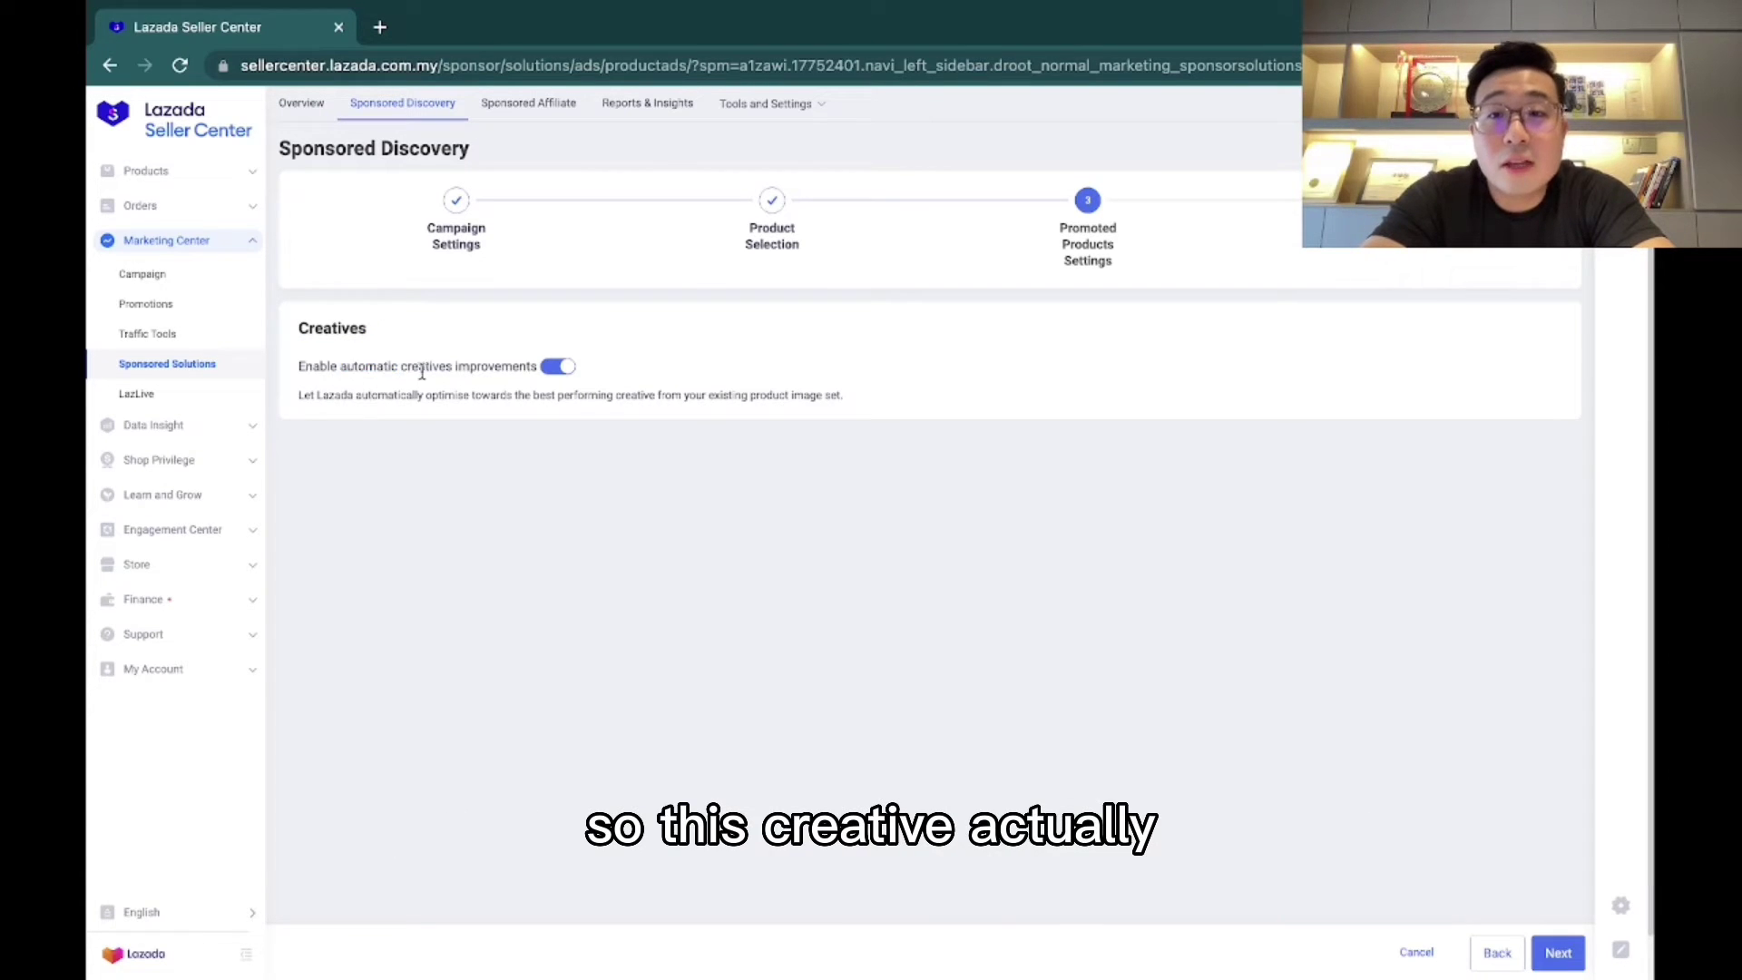
triple_click(422, 372)
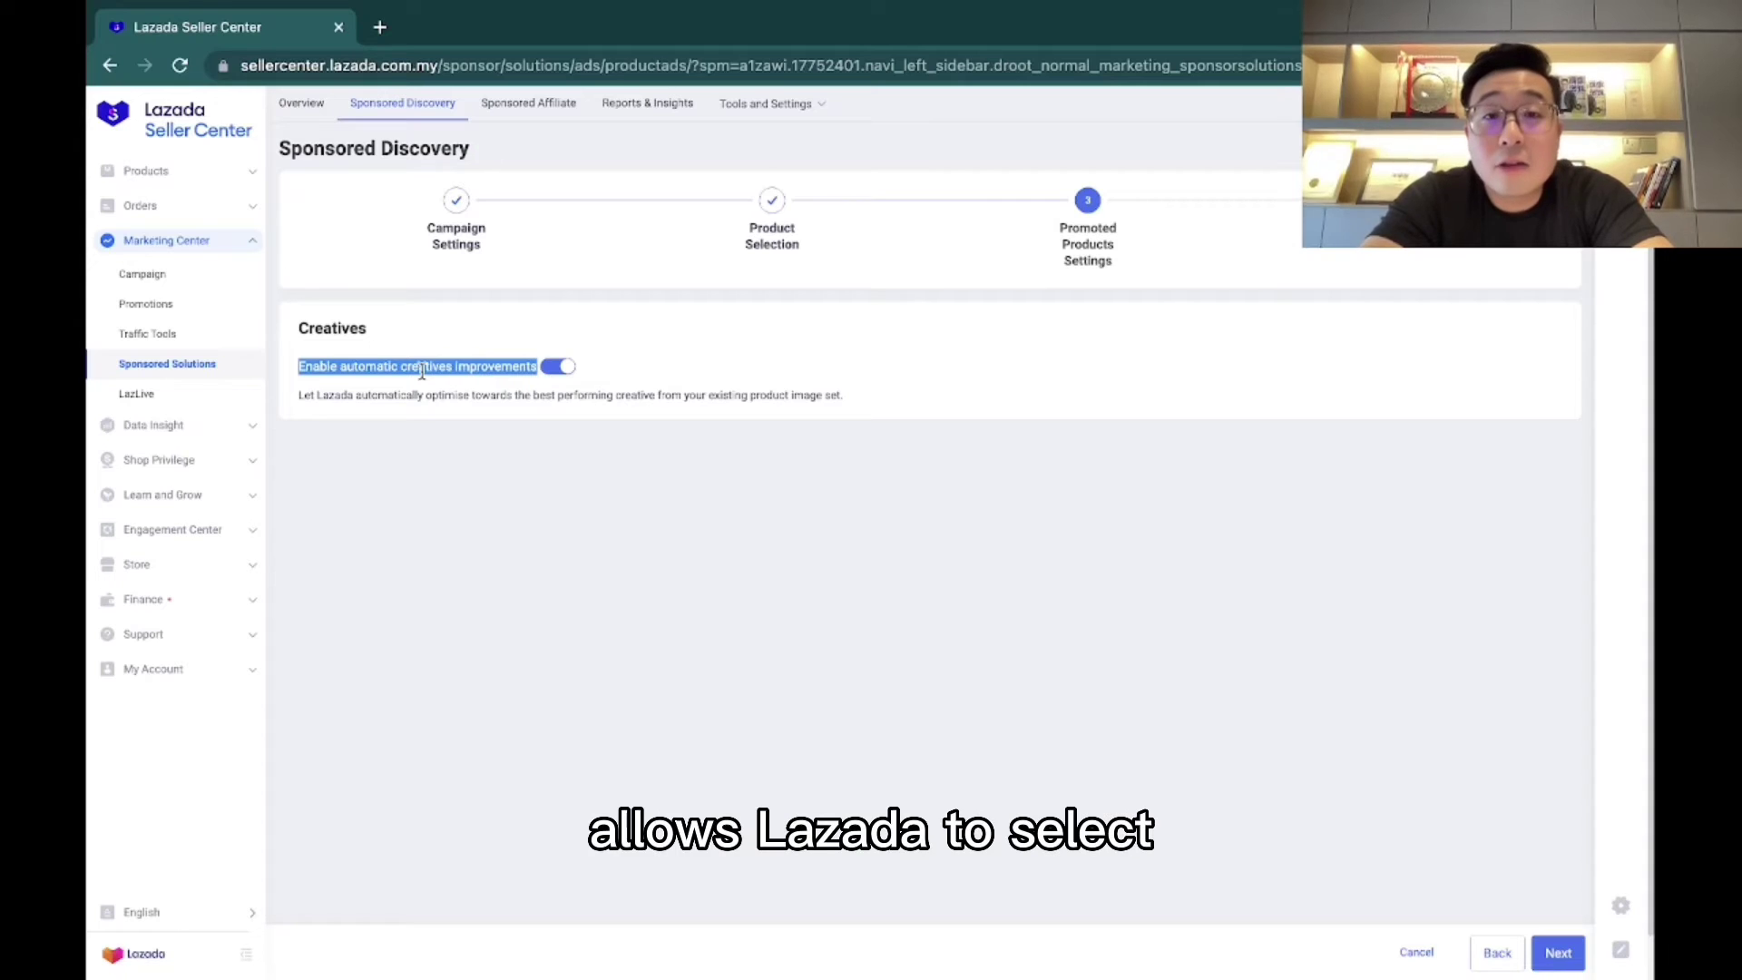
triple_click(491, 404)
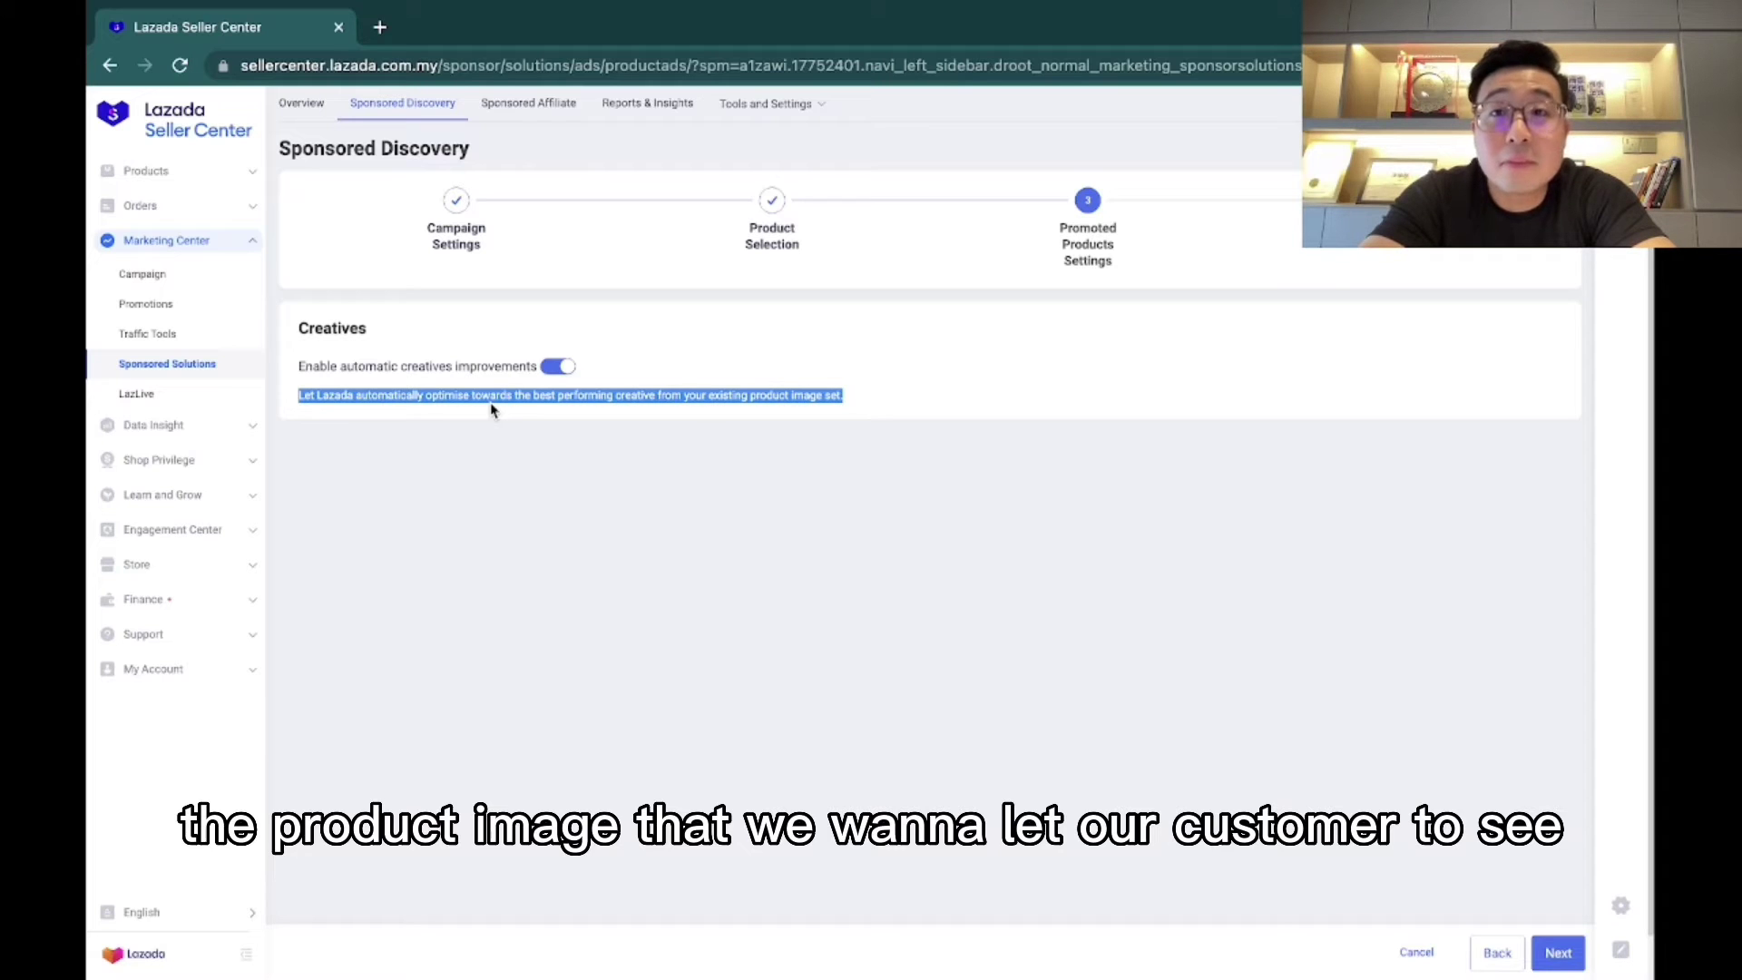
Step: In a new tab, search Lazada for the seller's name and open the Ecommerce Secret book page
click(383, 29)
text(lazada)
key(Return)
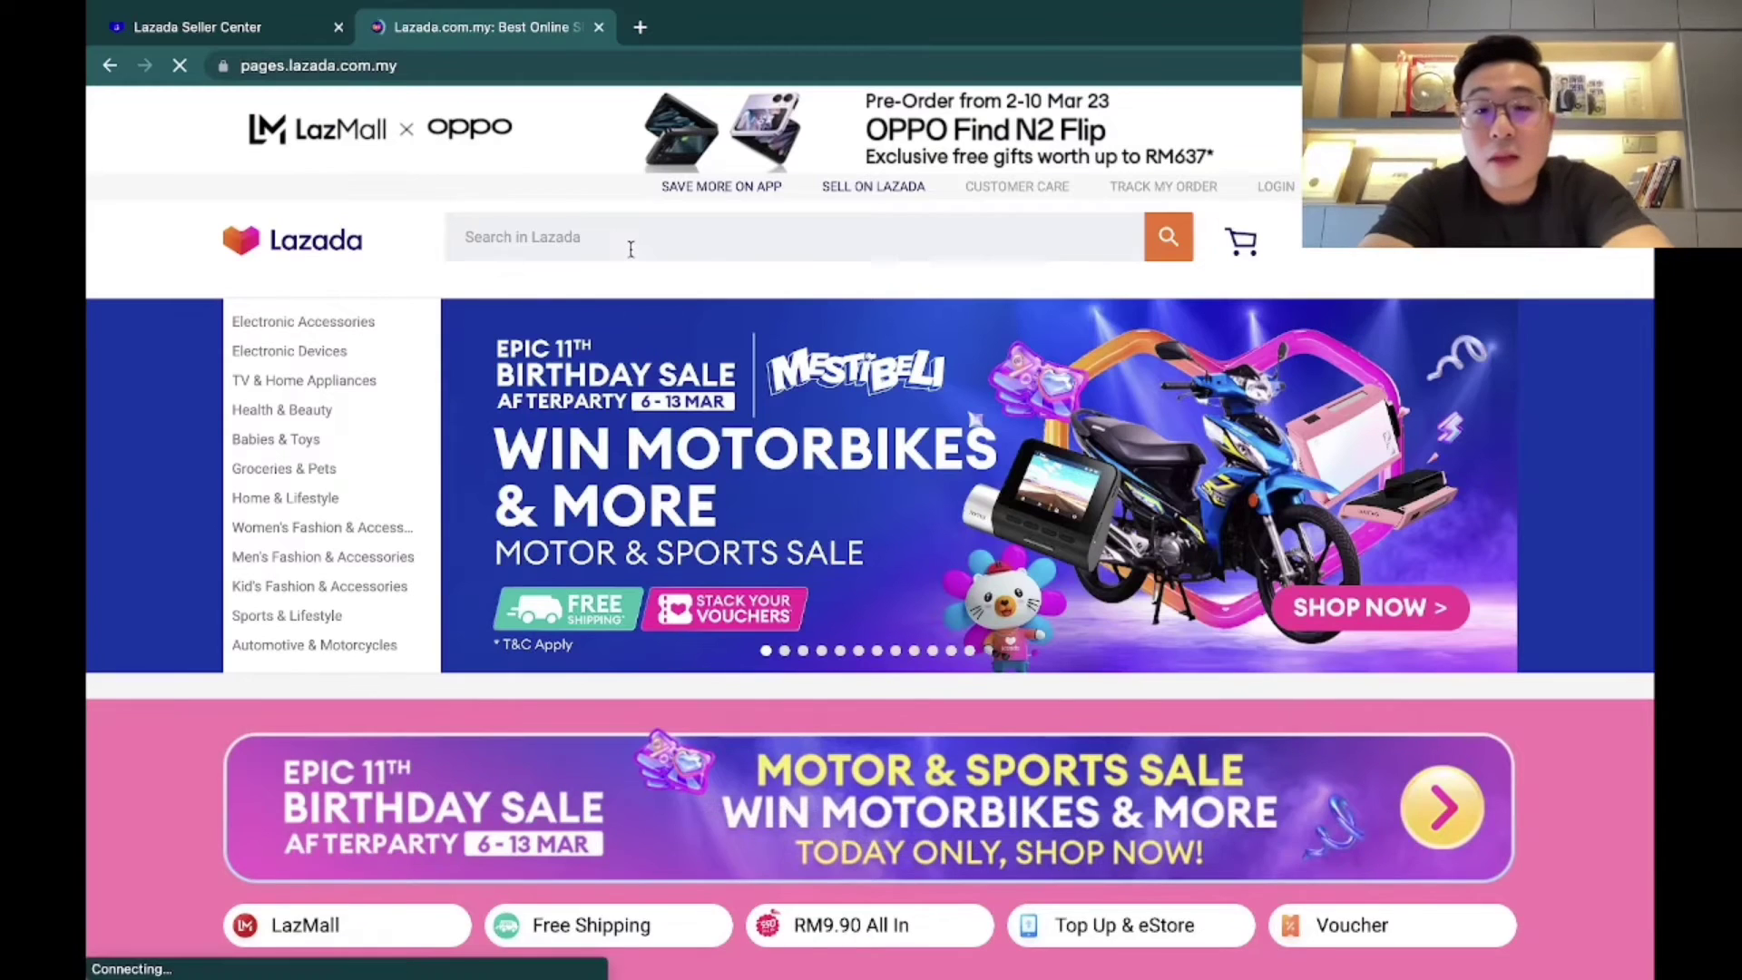
click(630, 248)
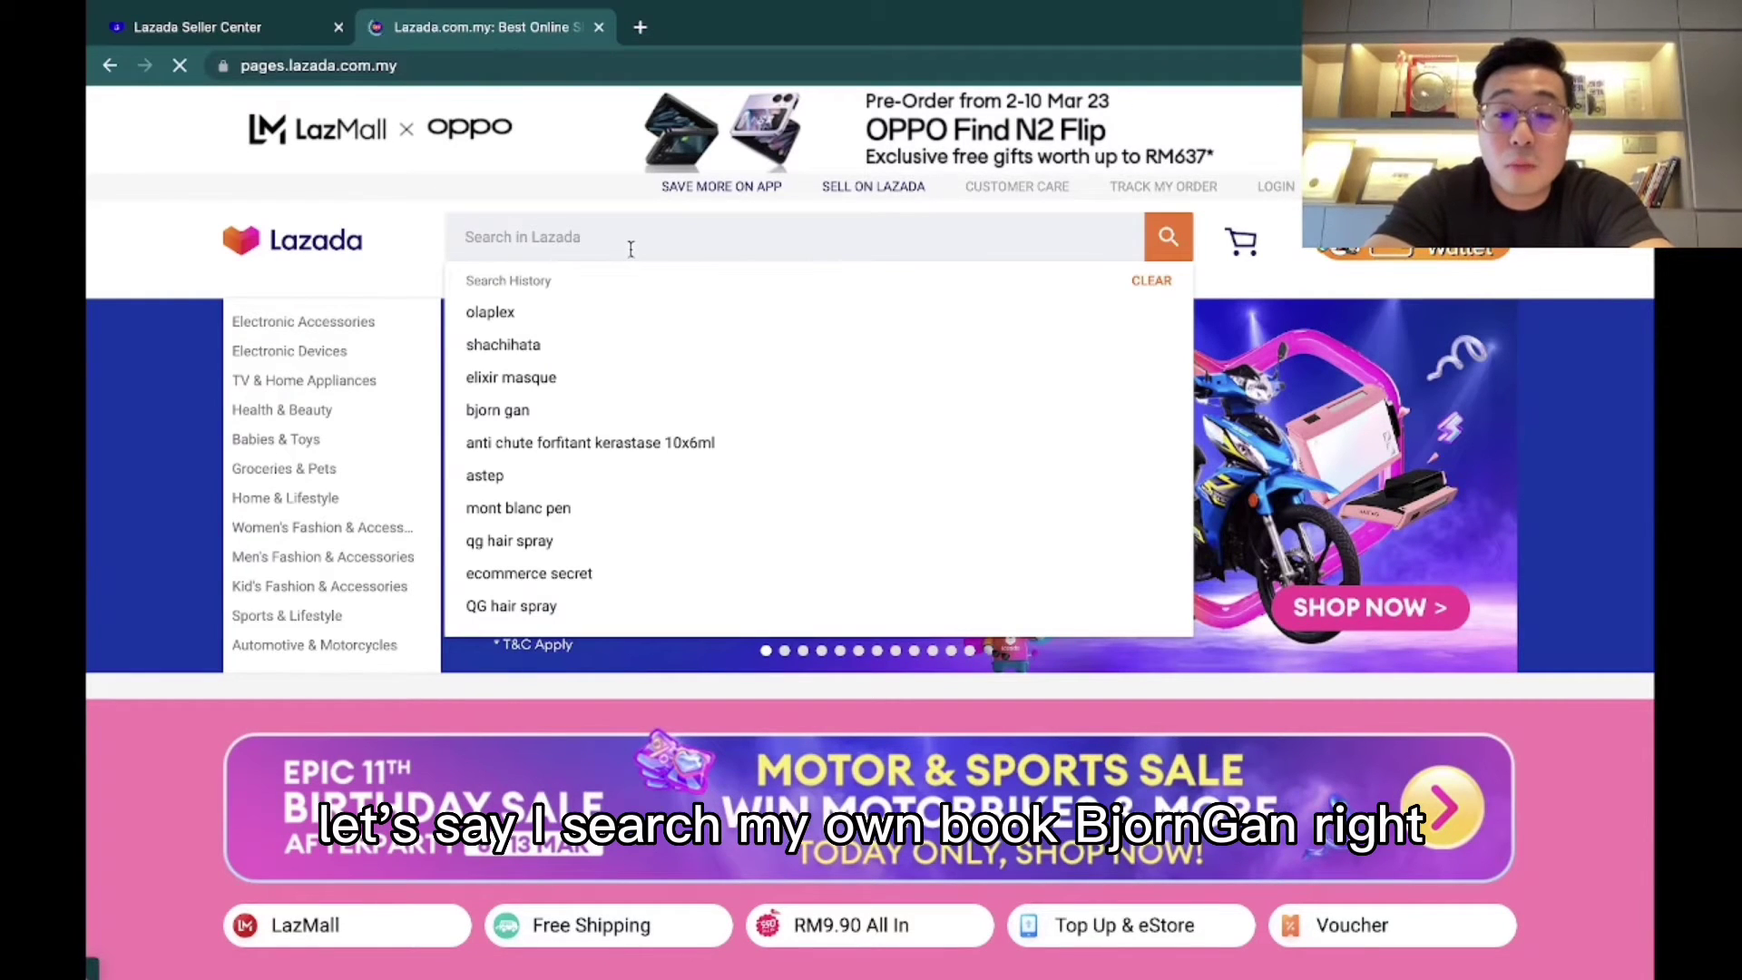
text(bjorn gan)
key(Return)
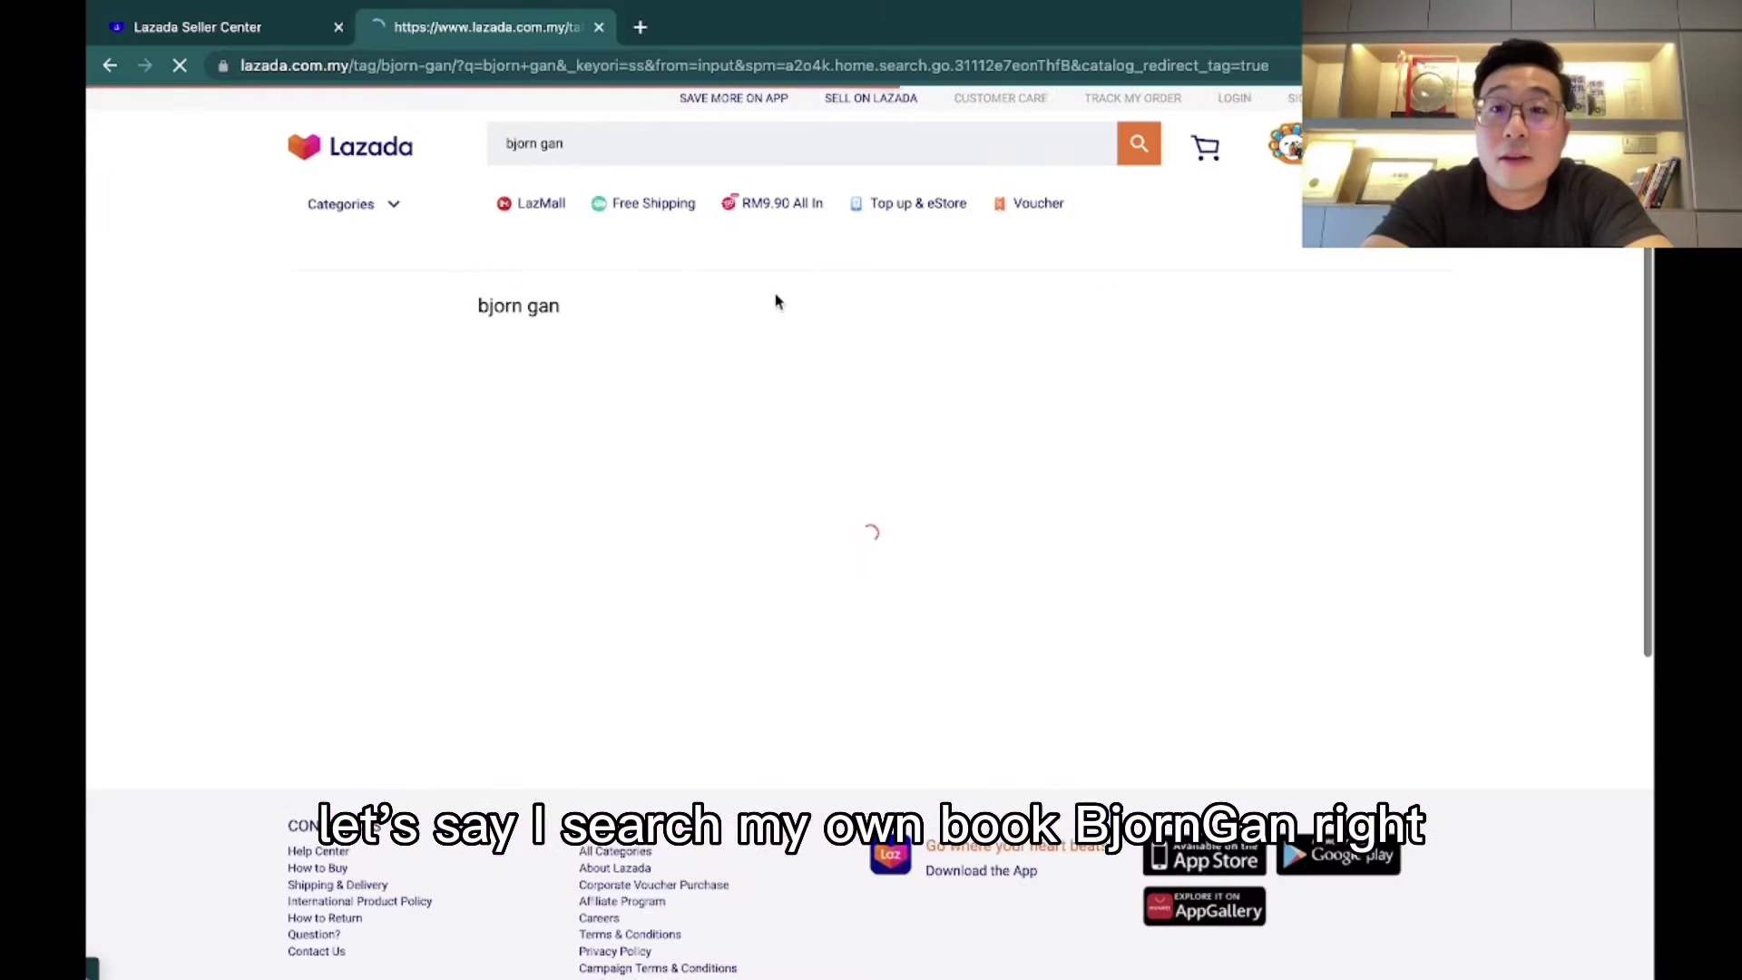
click(626, 538)
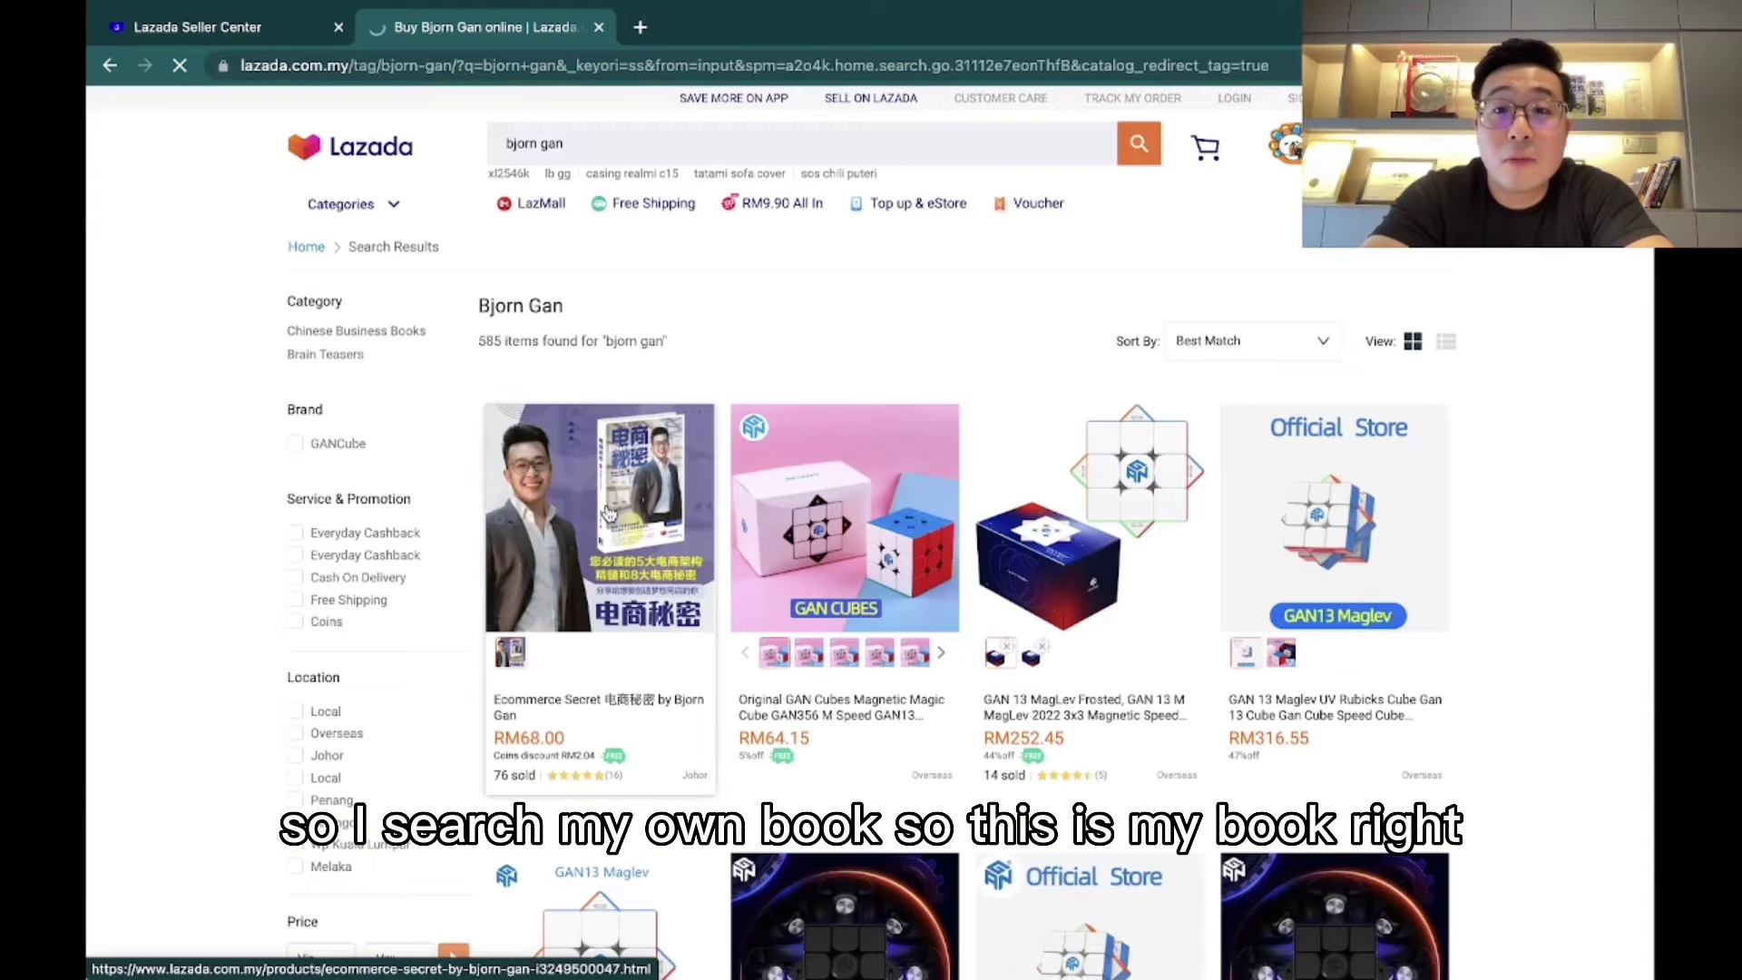
mouse_move(417, 653)
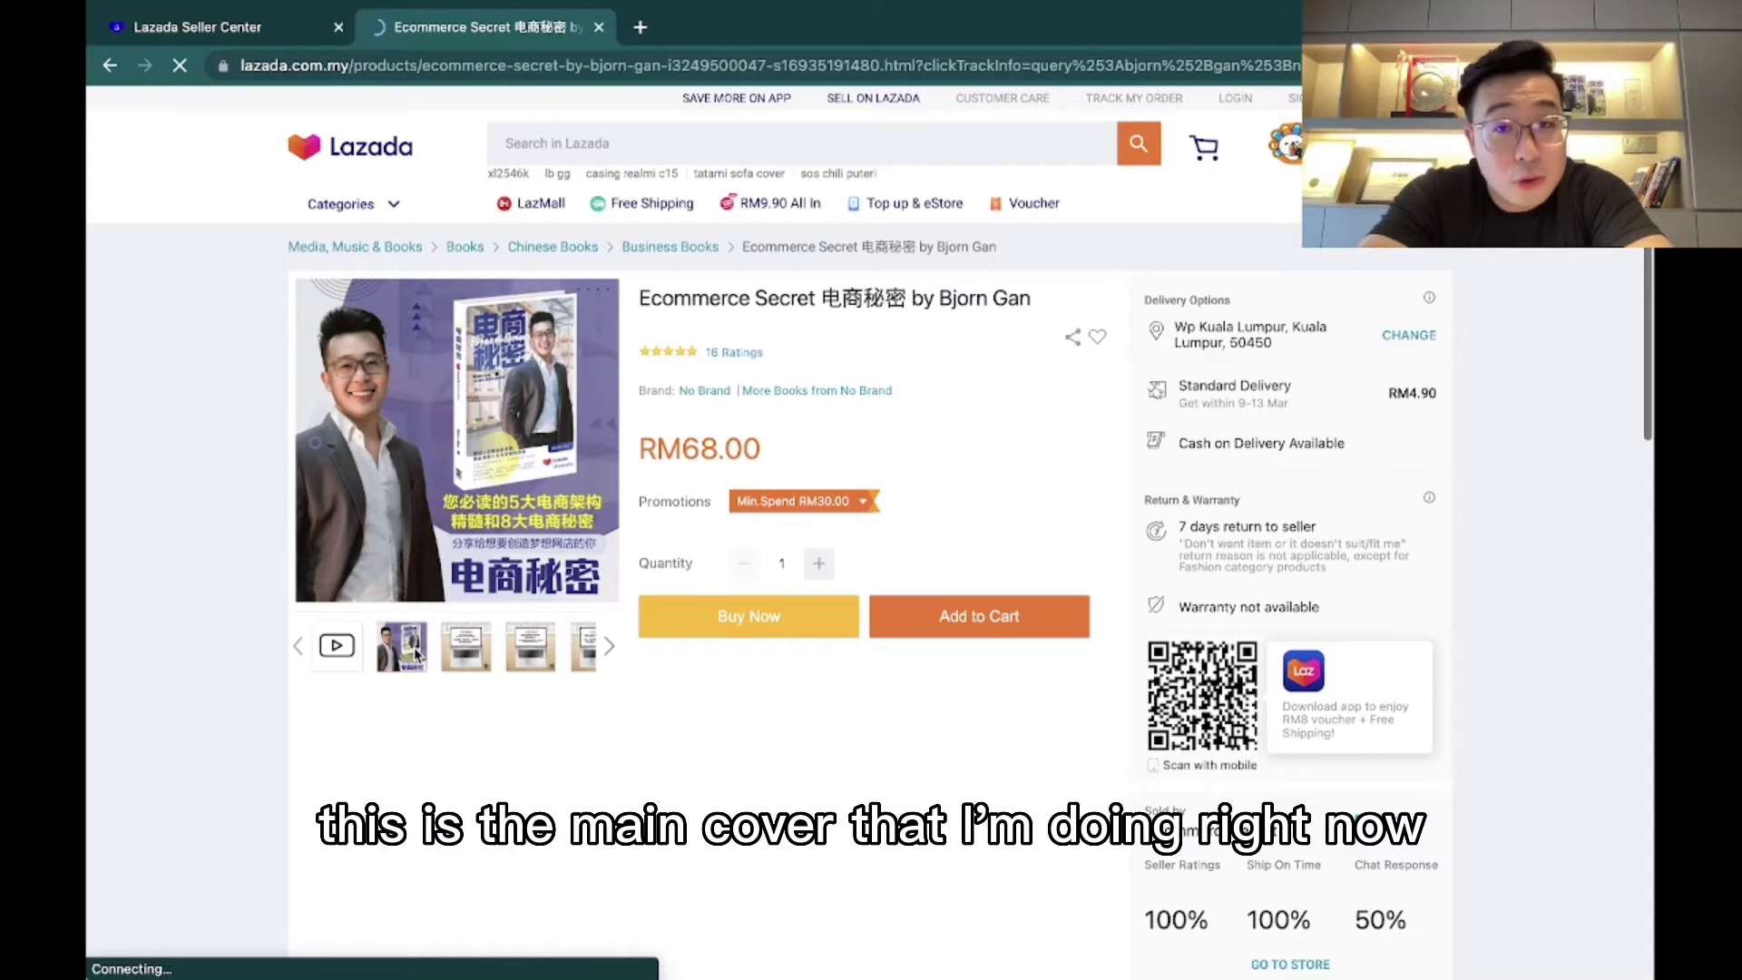
Step: Compare the creatives step with the book's page and search results, ending back in Seller Center
key(ctrl+shift+Tab)
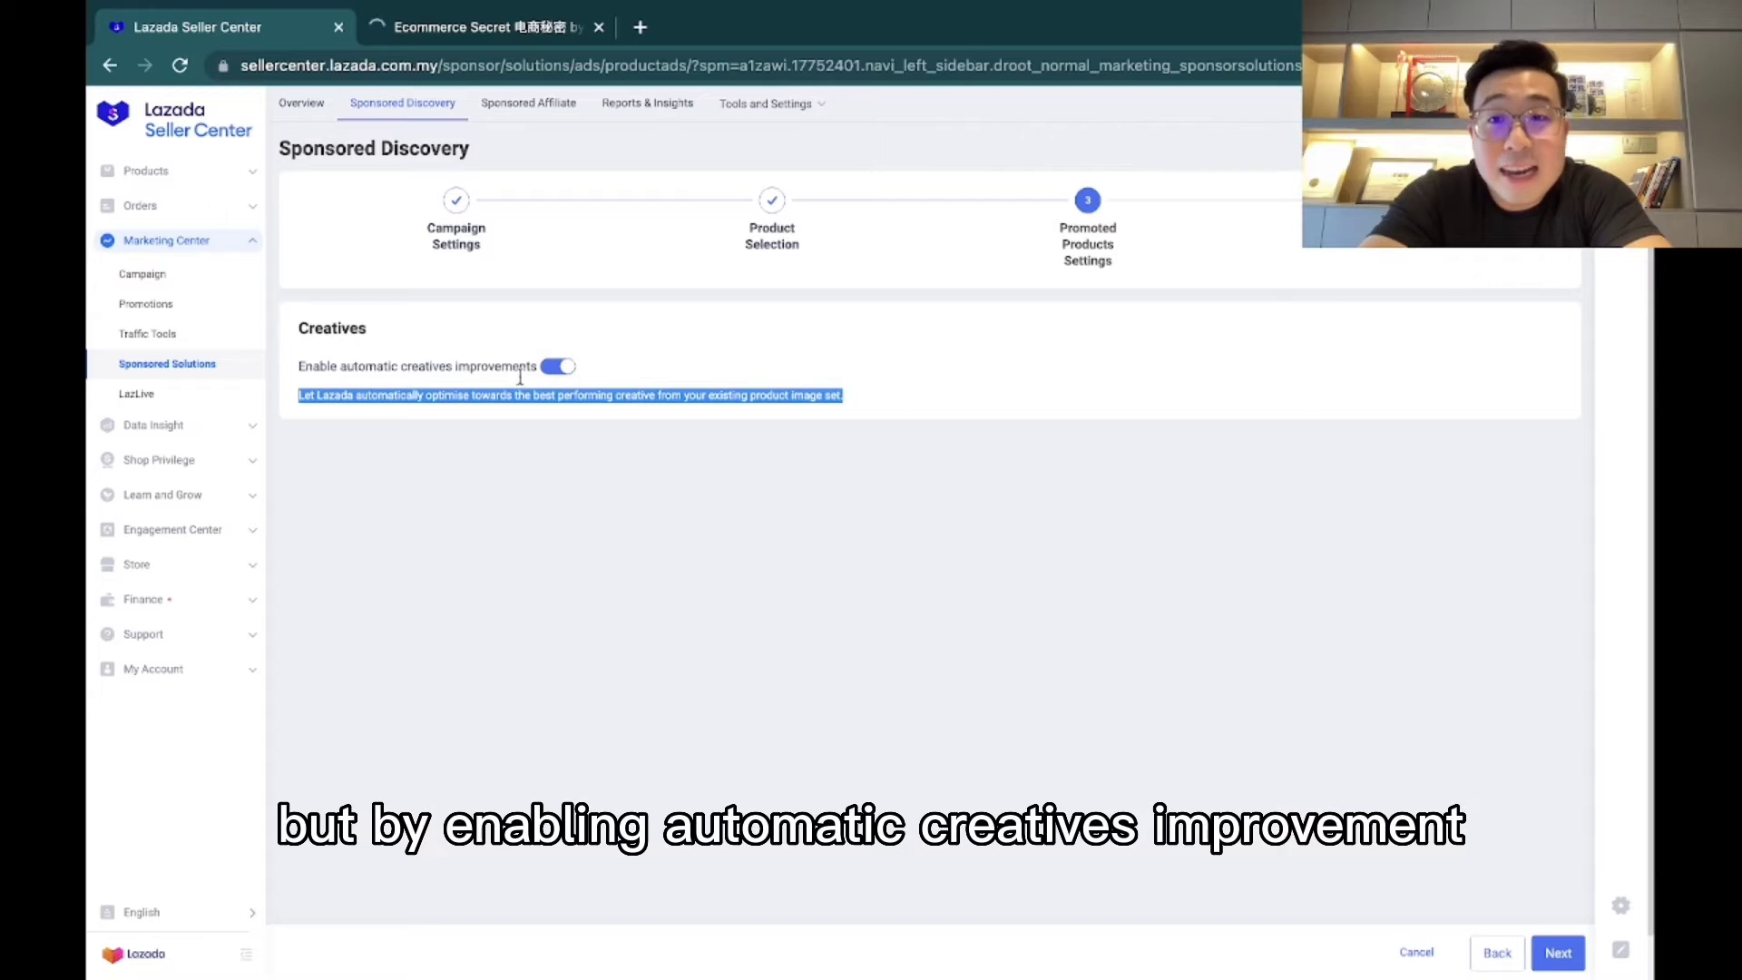
double_click(421, 369)
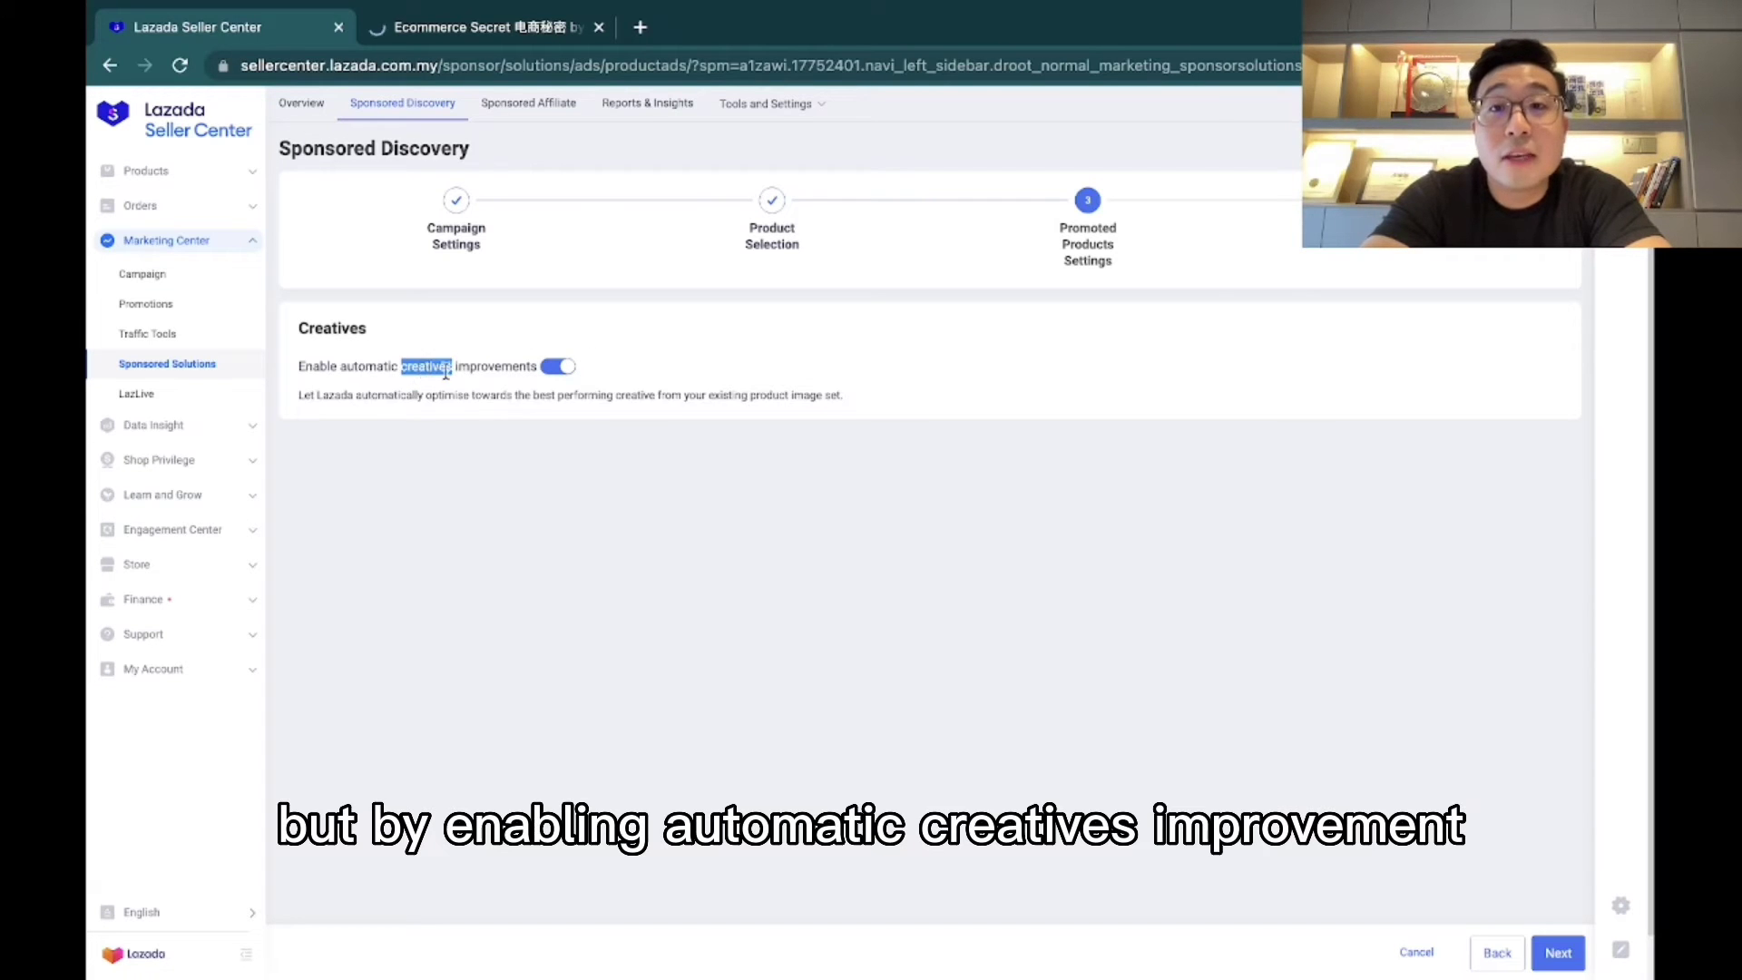
click(468, 372)
click(497, 29)
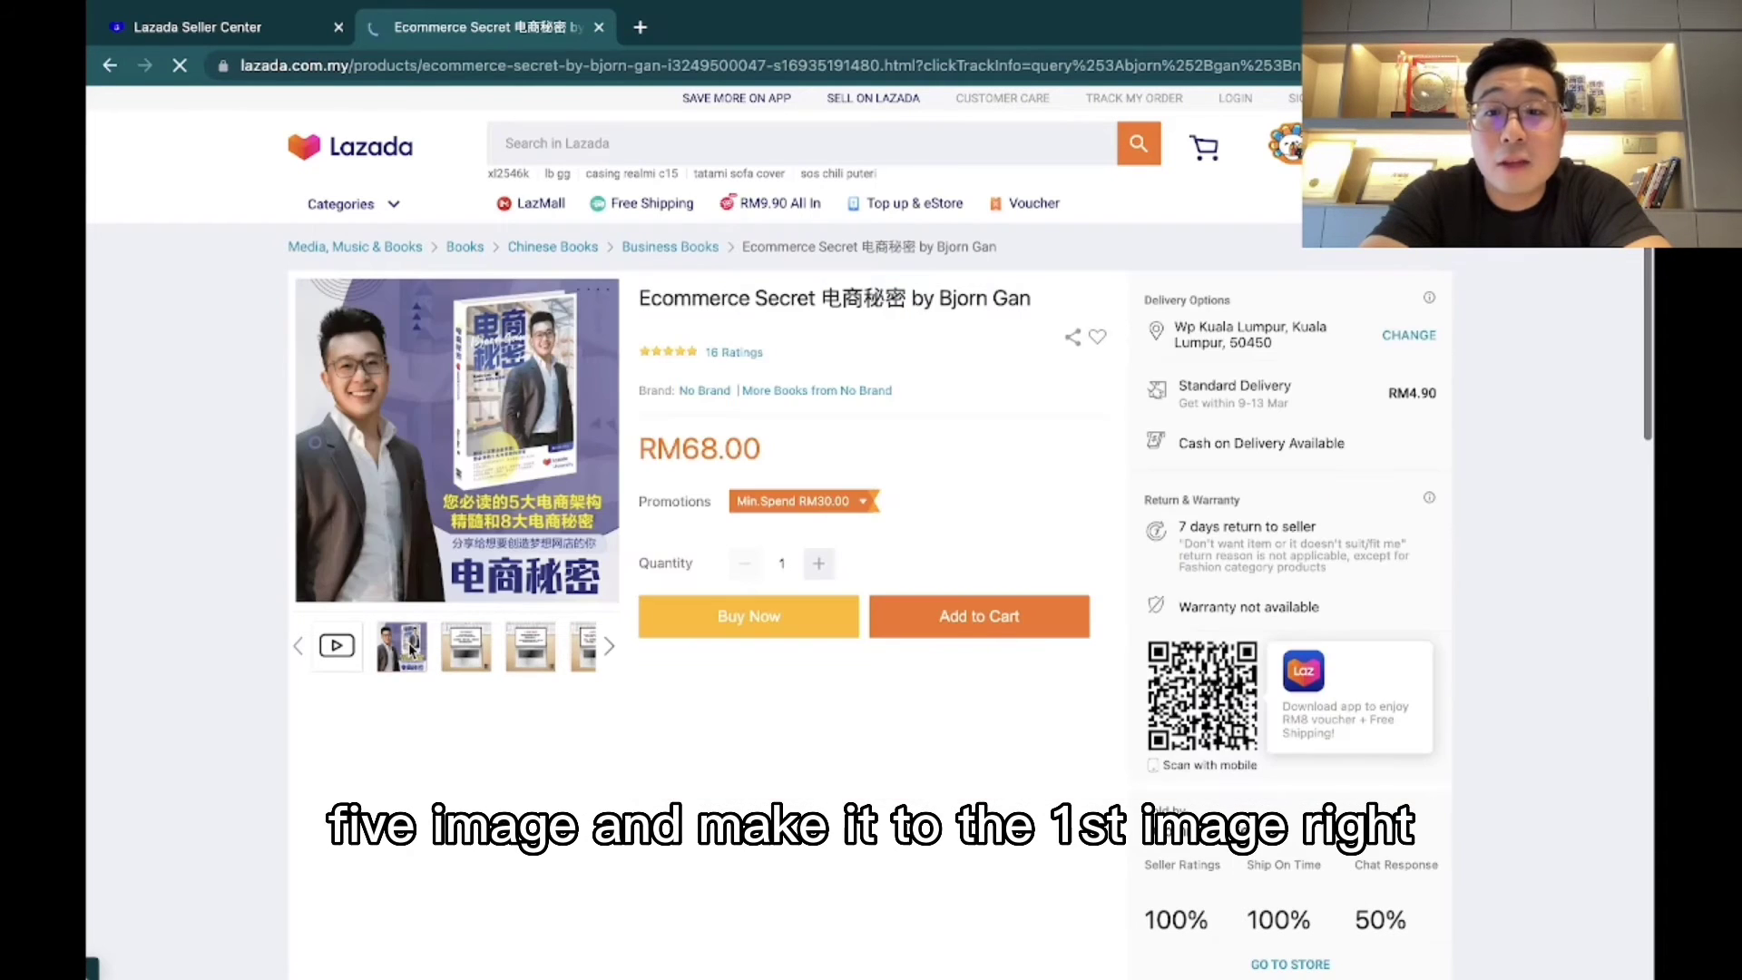
click(108, 60)
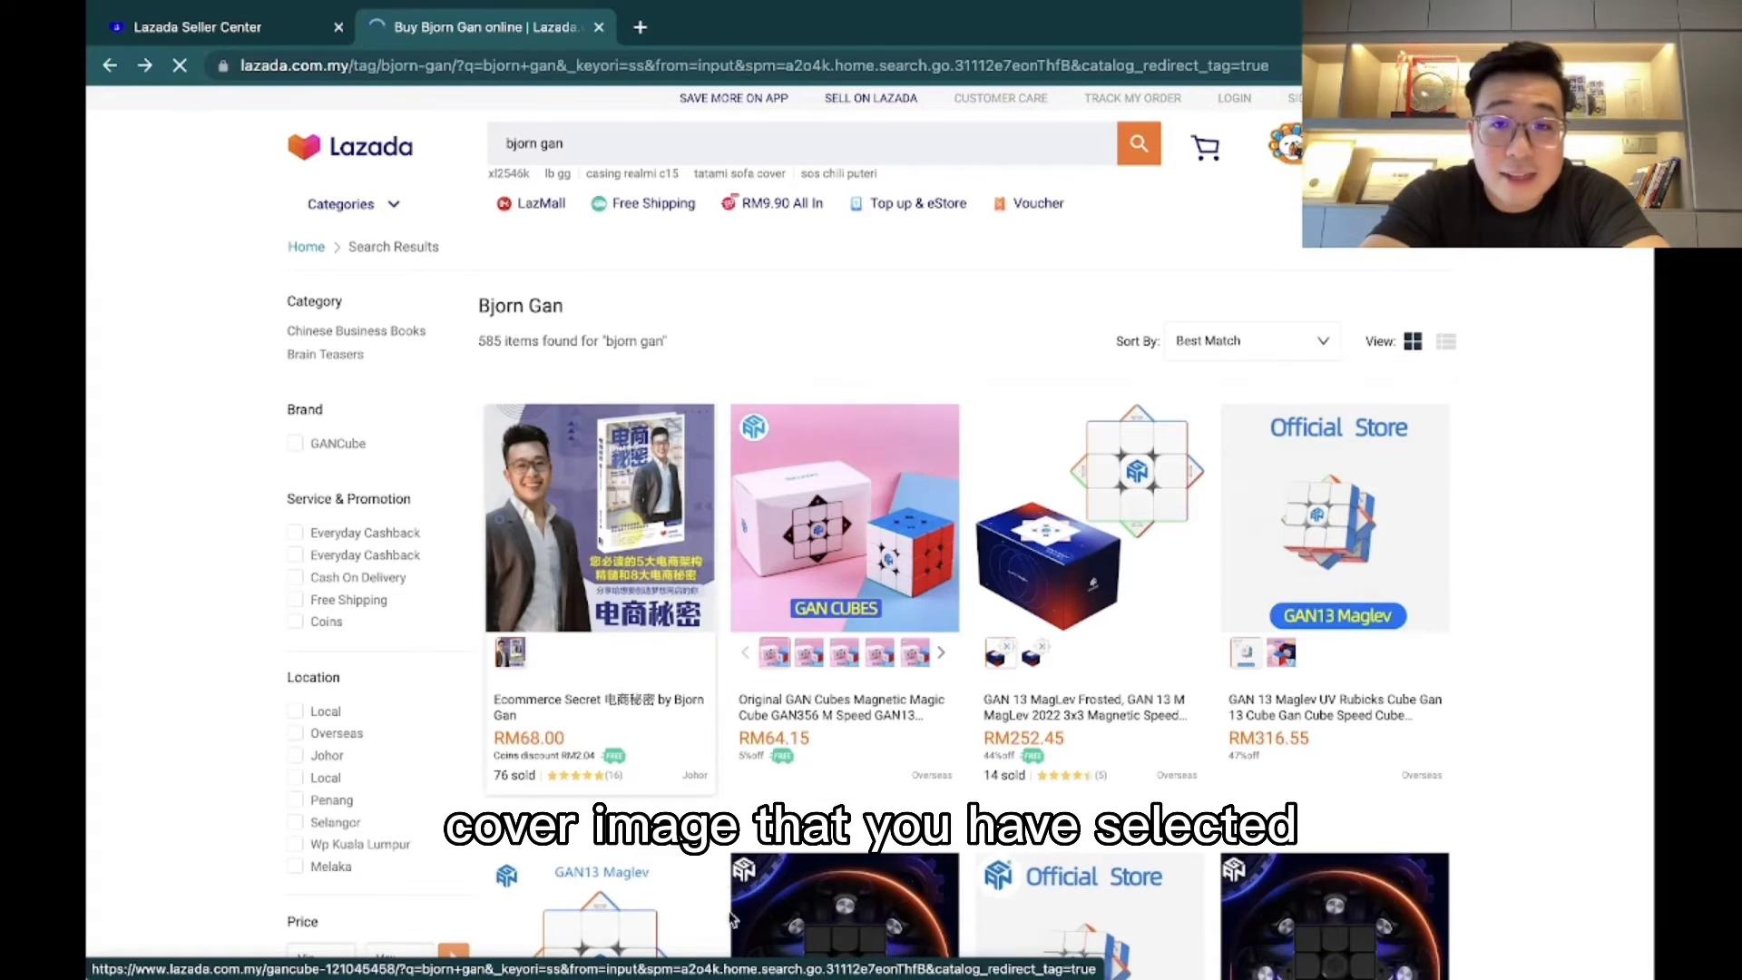
click(232, 33)
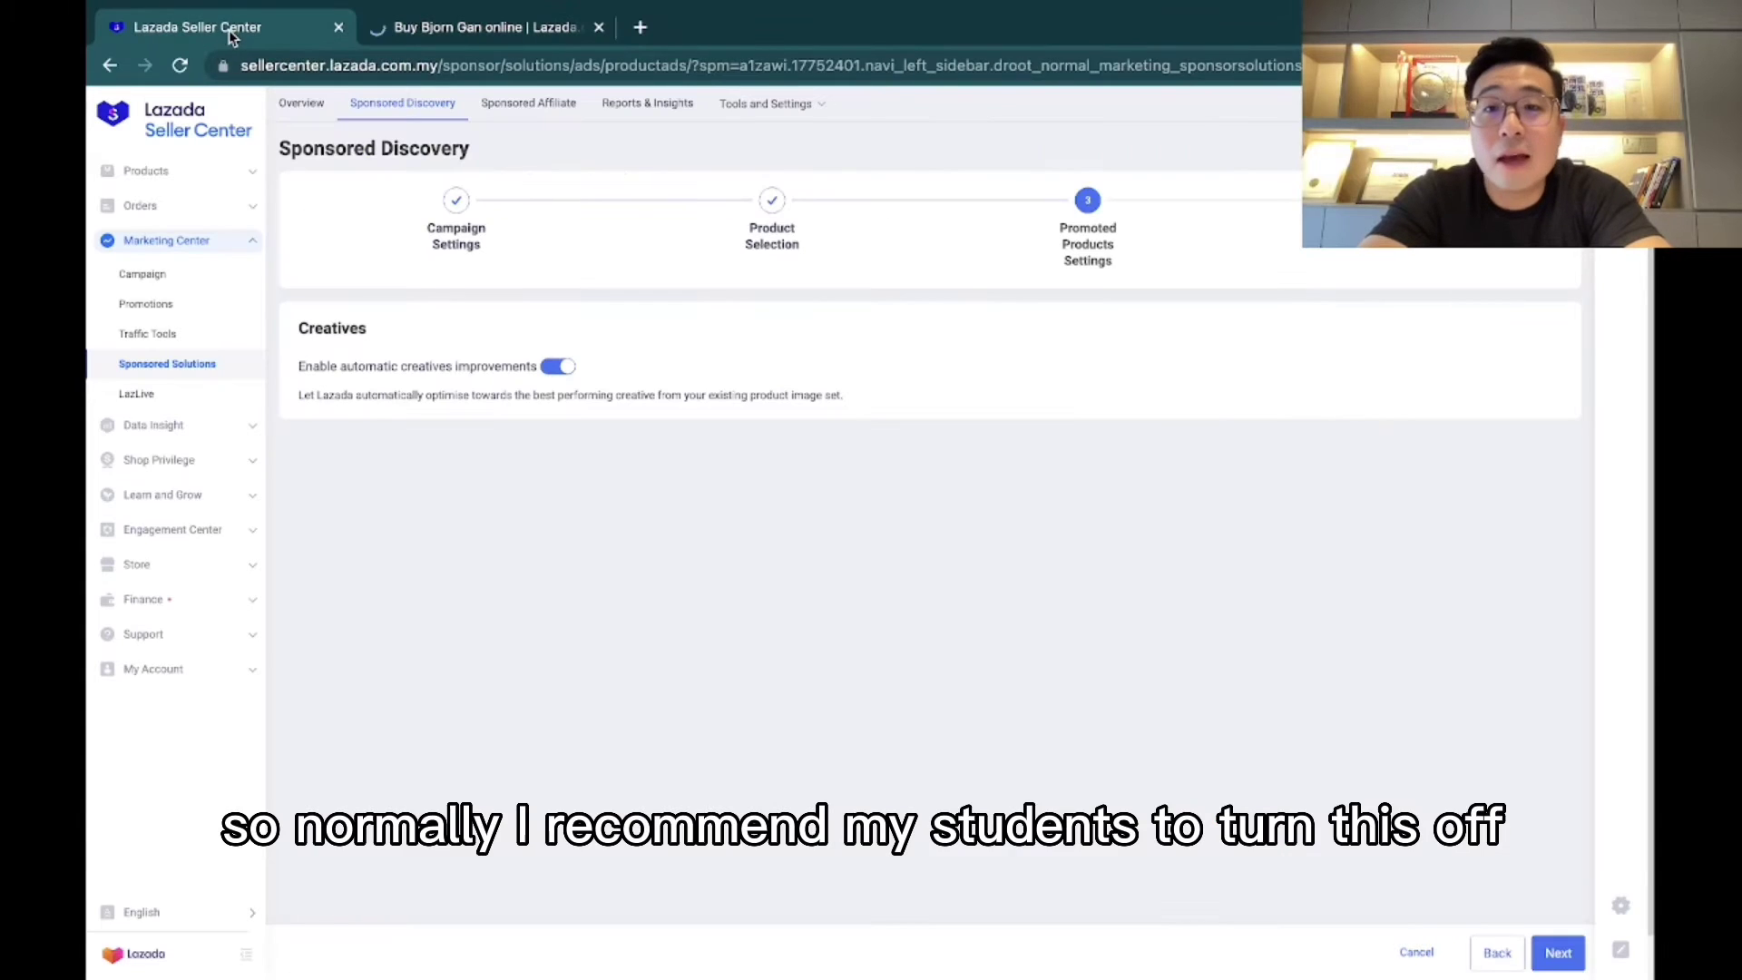
Step: Switch the 'Enable automatic creatives improvements' toggle off and proceed to the review summary
click(560, 366)
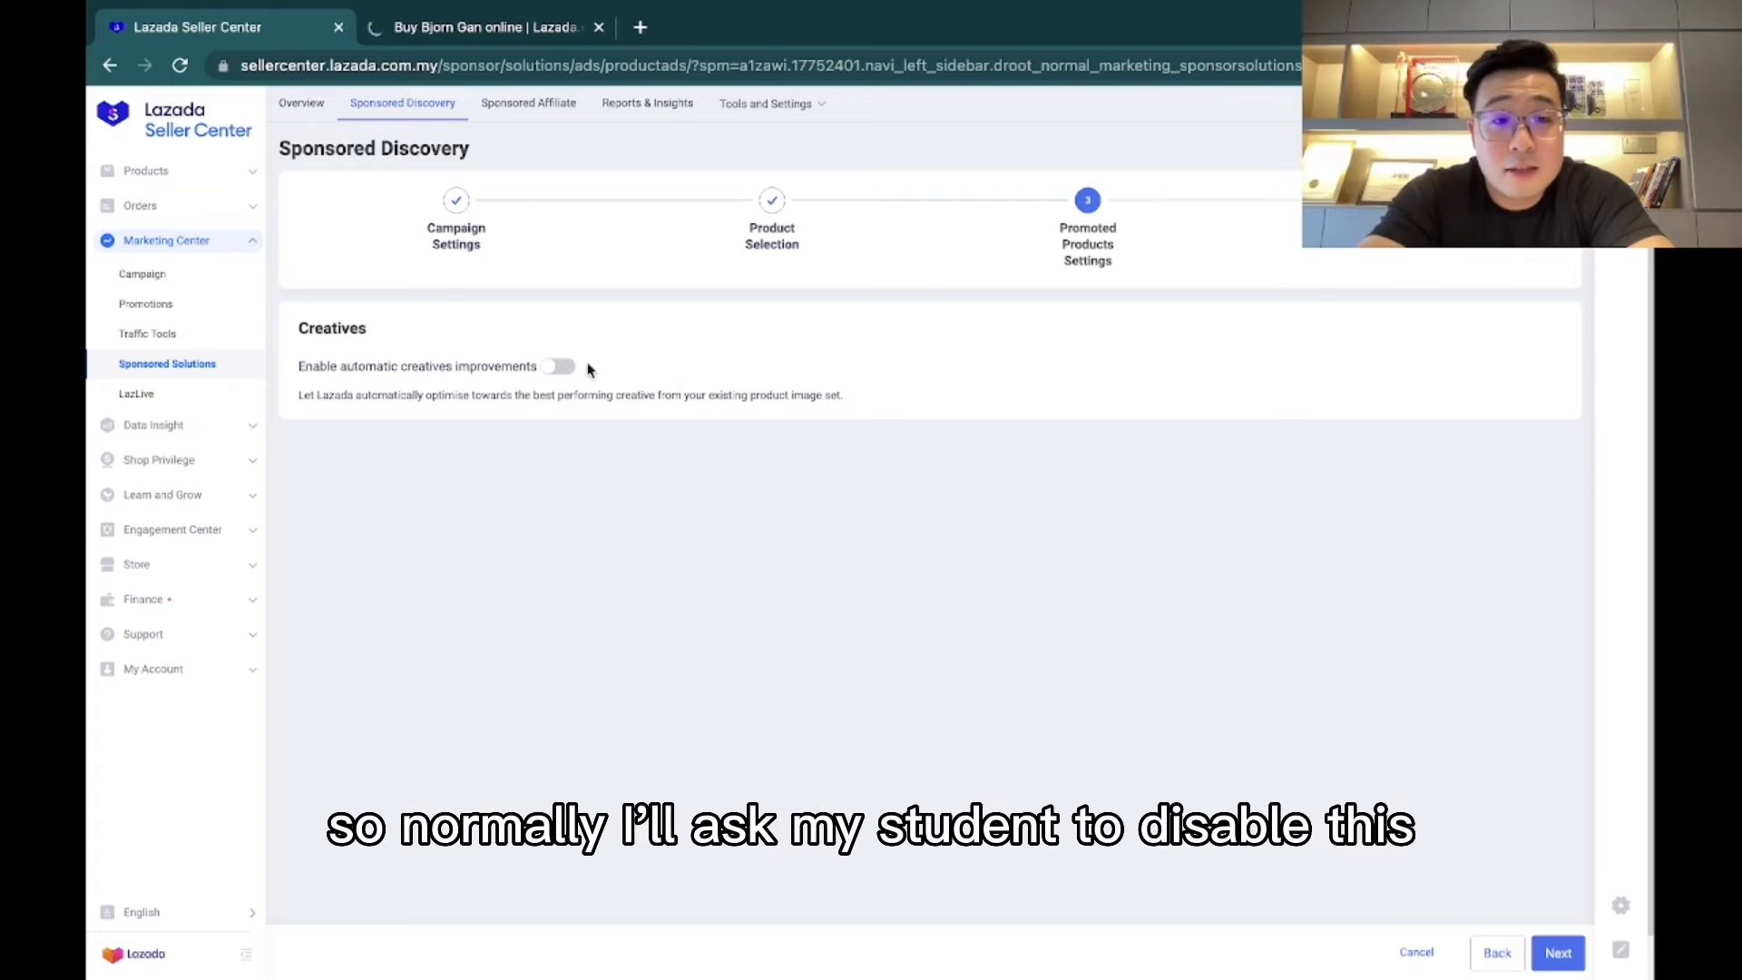
click(1558, 952)
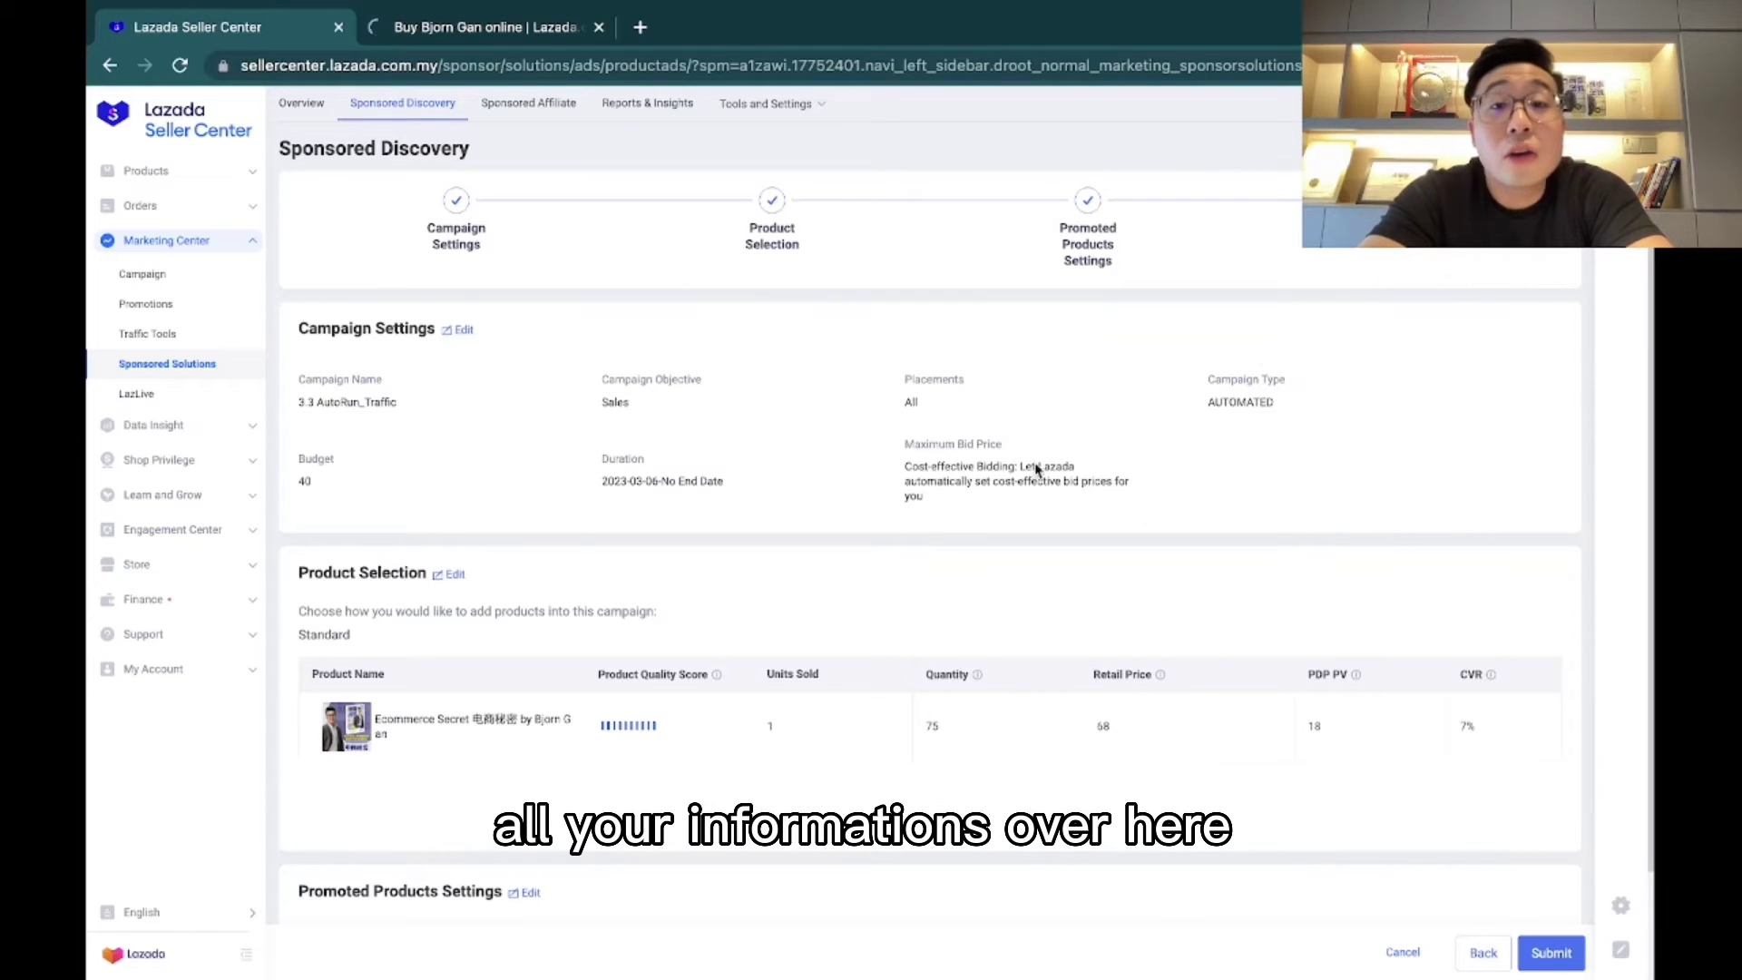
Step: Scroll through the automated campaign's review summary
scroll(1082, 603, down, 2)
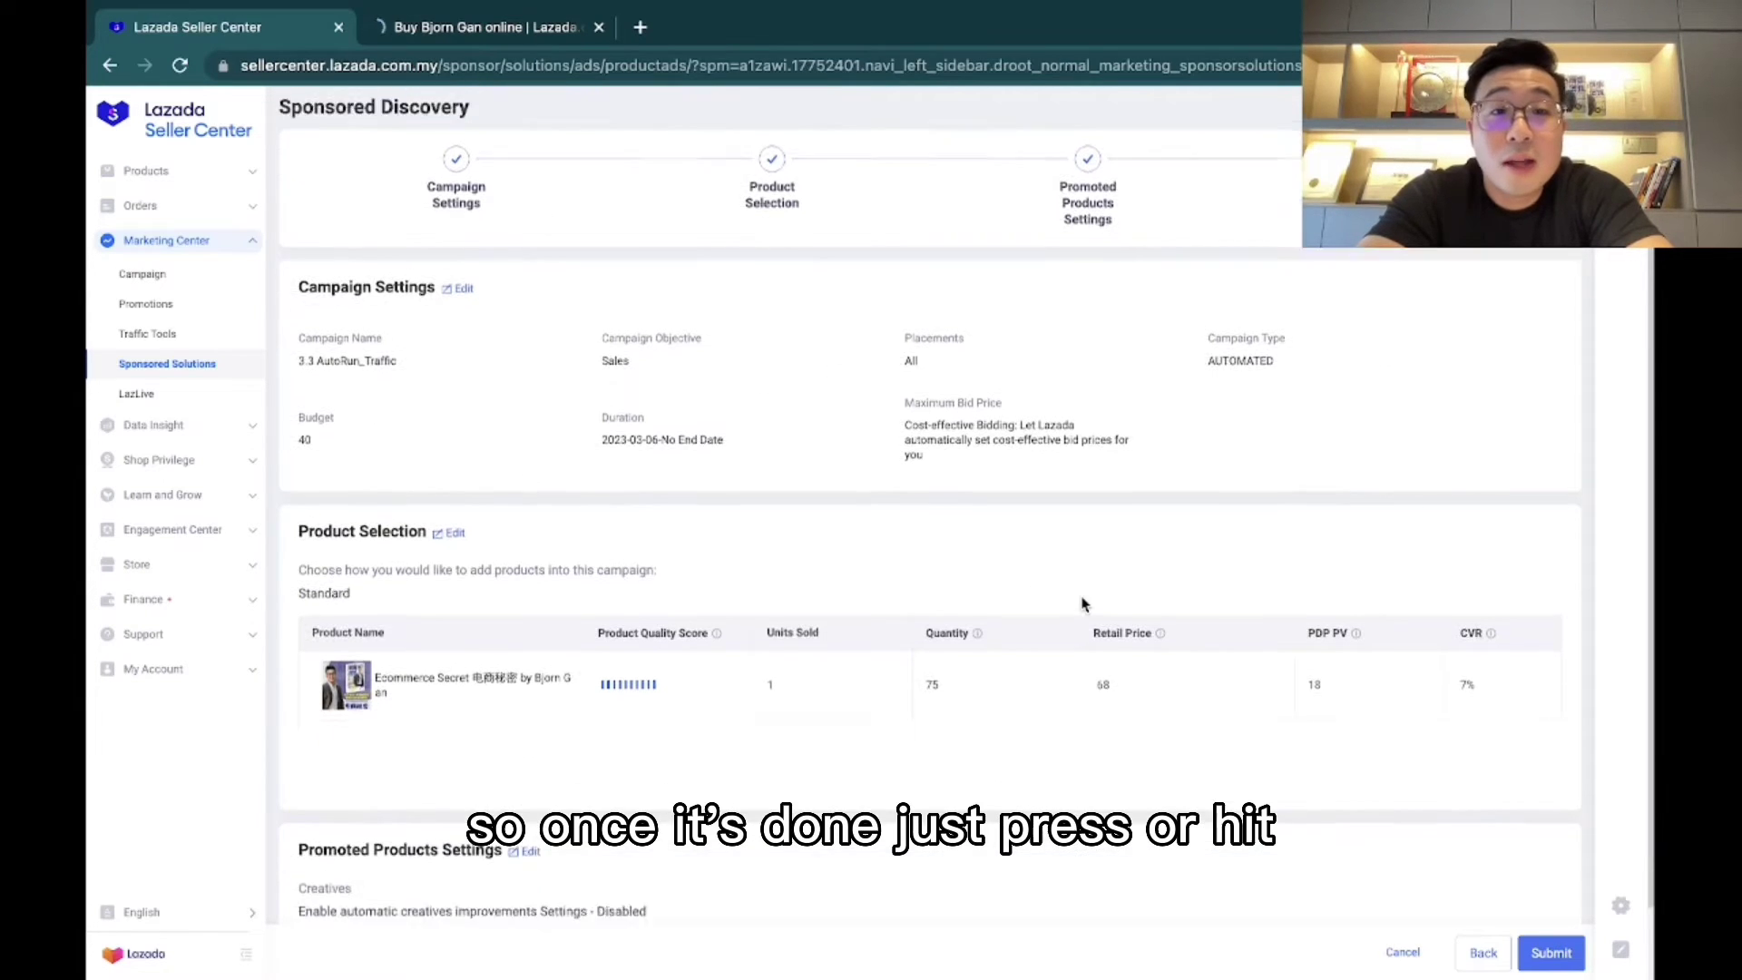
scroll(1083, 603, down, 1)
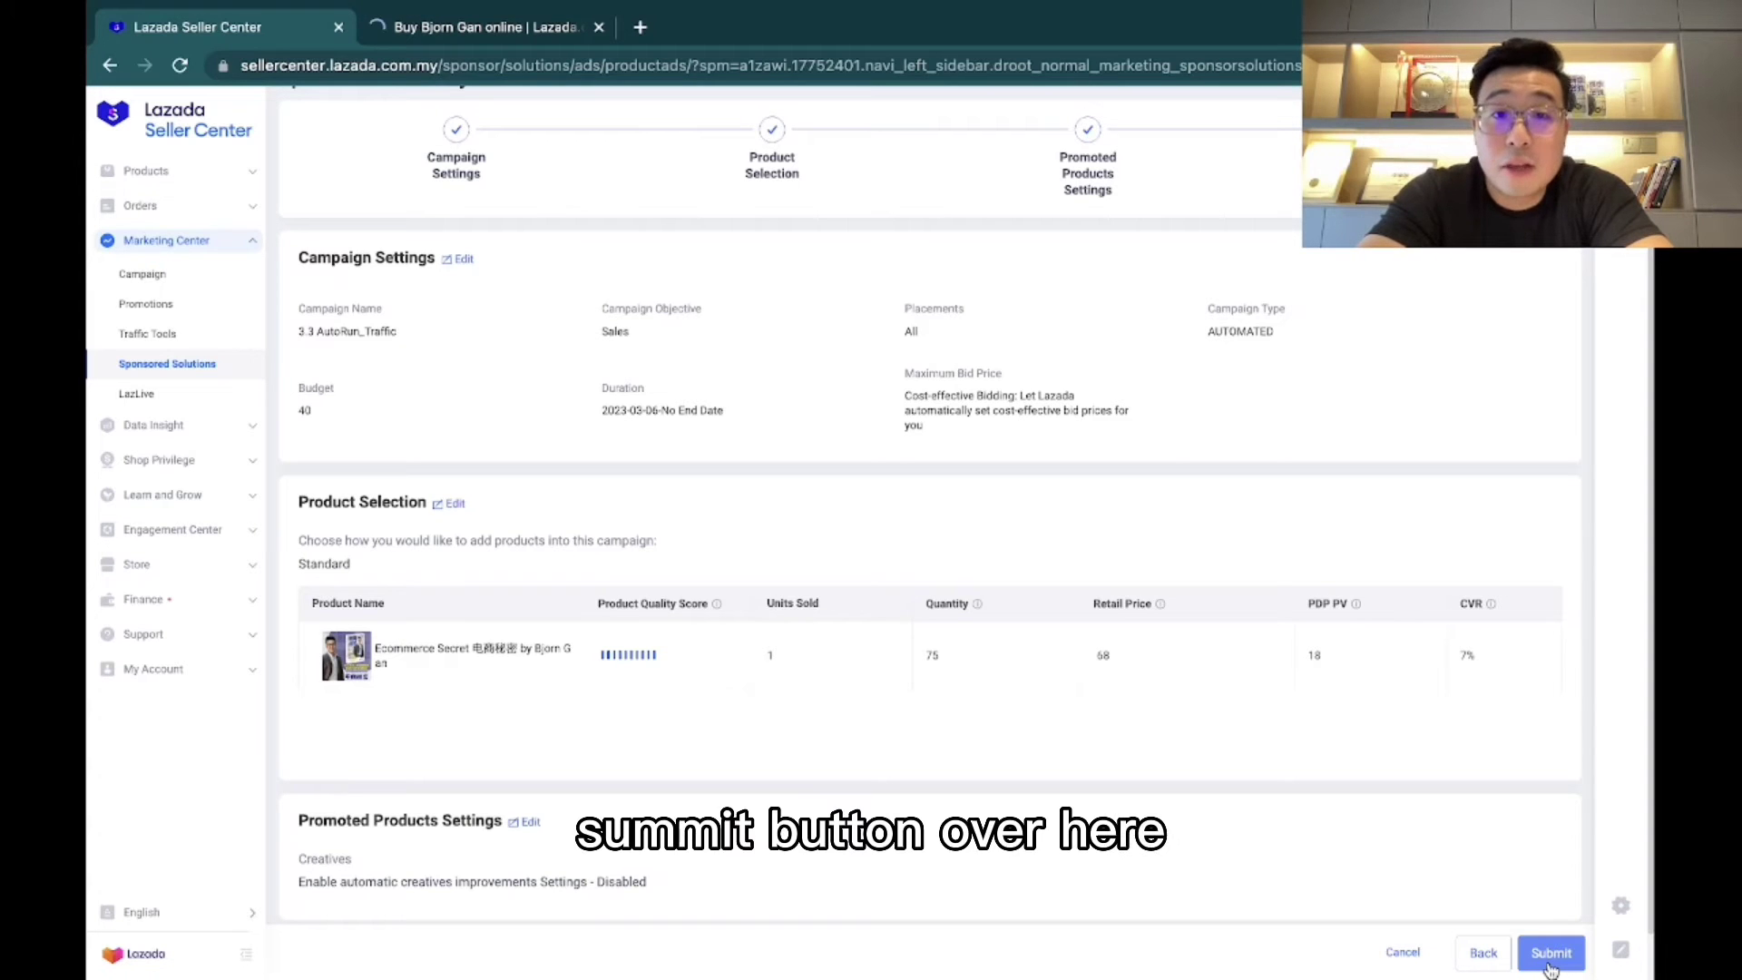
scroll(1243, 707, up, 3)
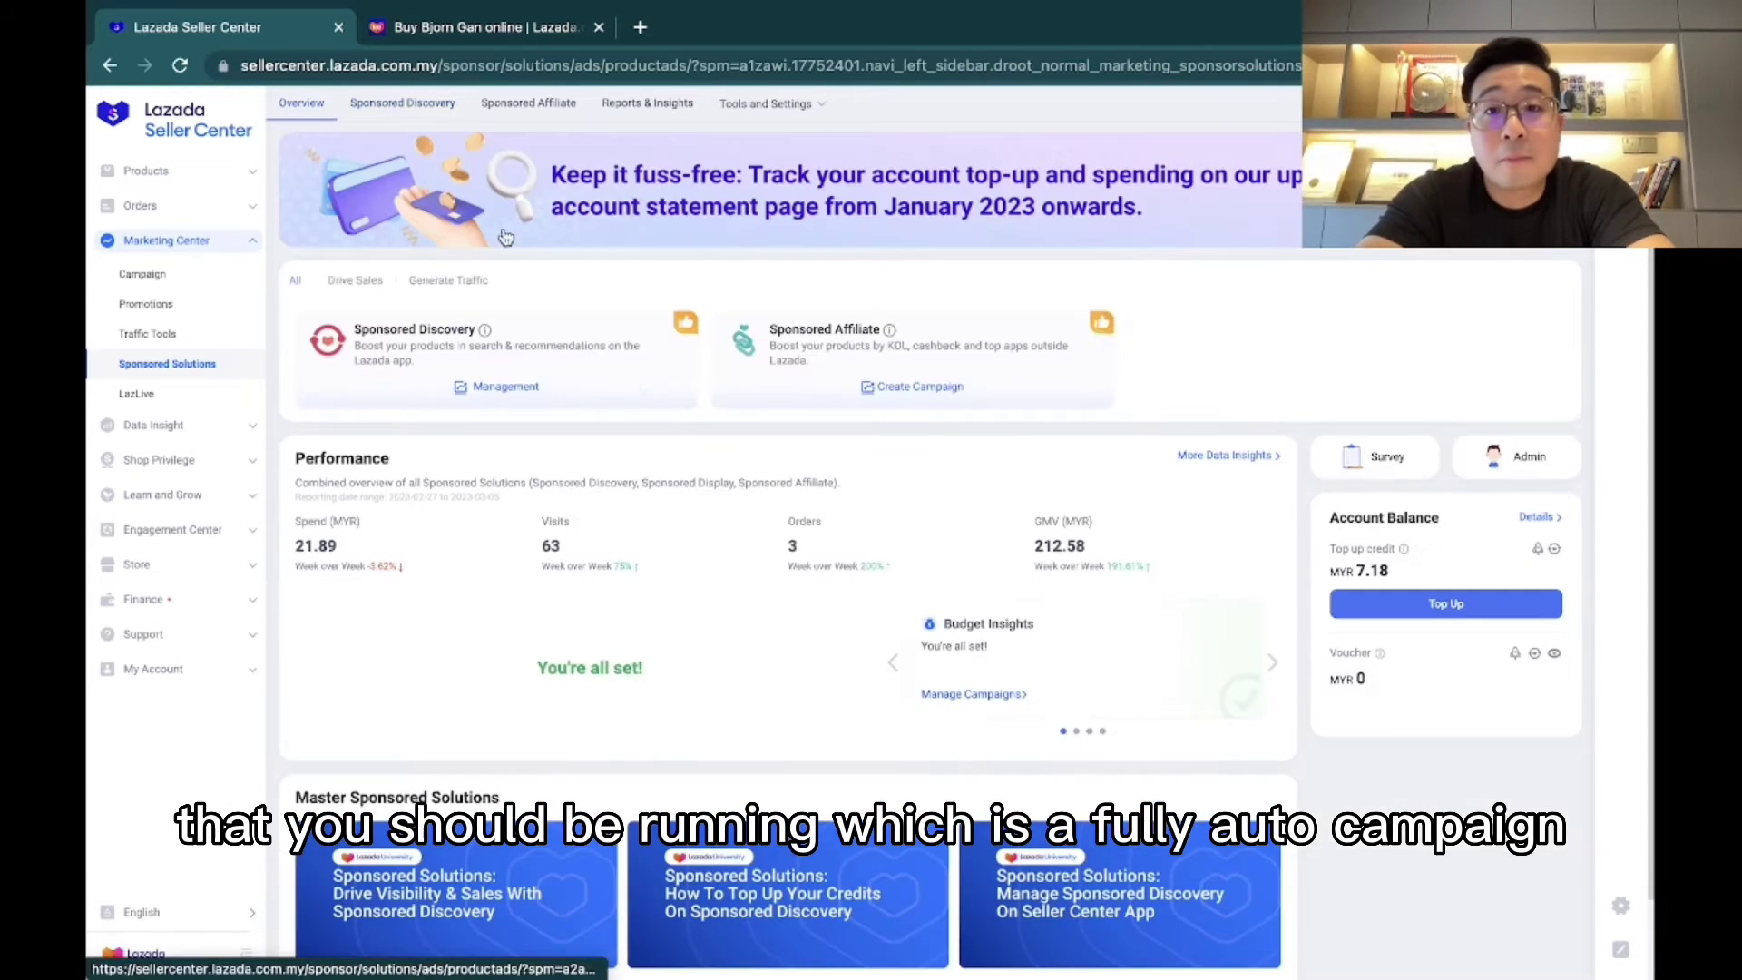
Step: Submit the automated campaign, start a new Sponsored Discovery campaign, and select its default name
click(295, 109)
click(399, 387)
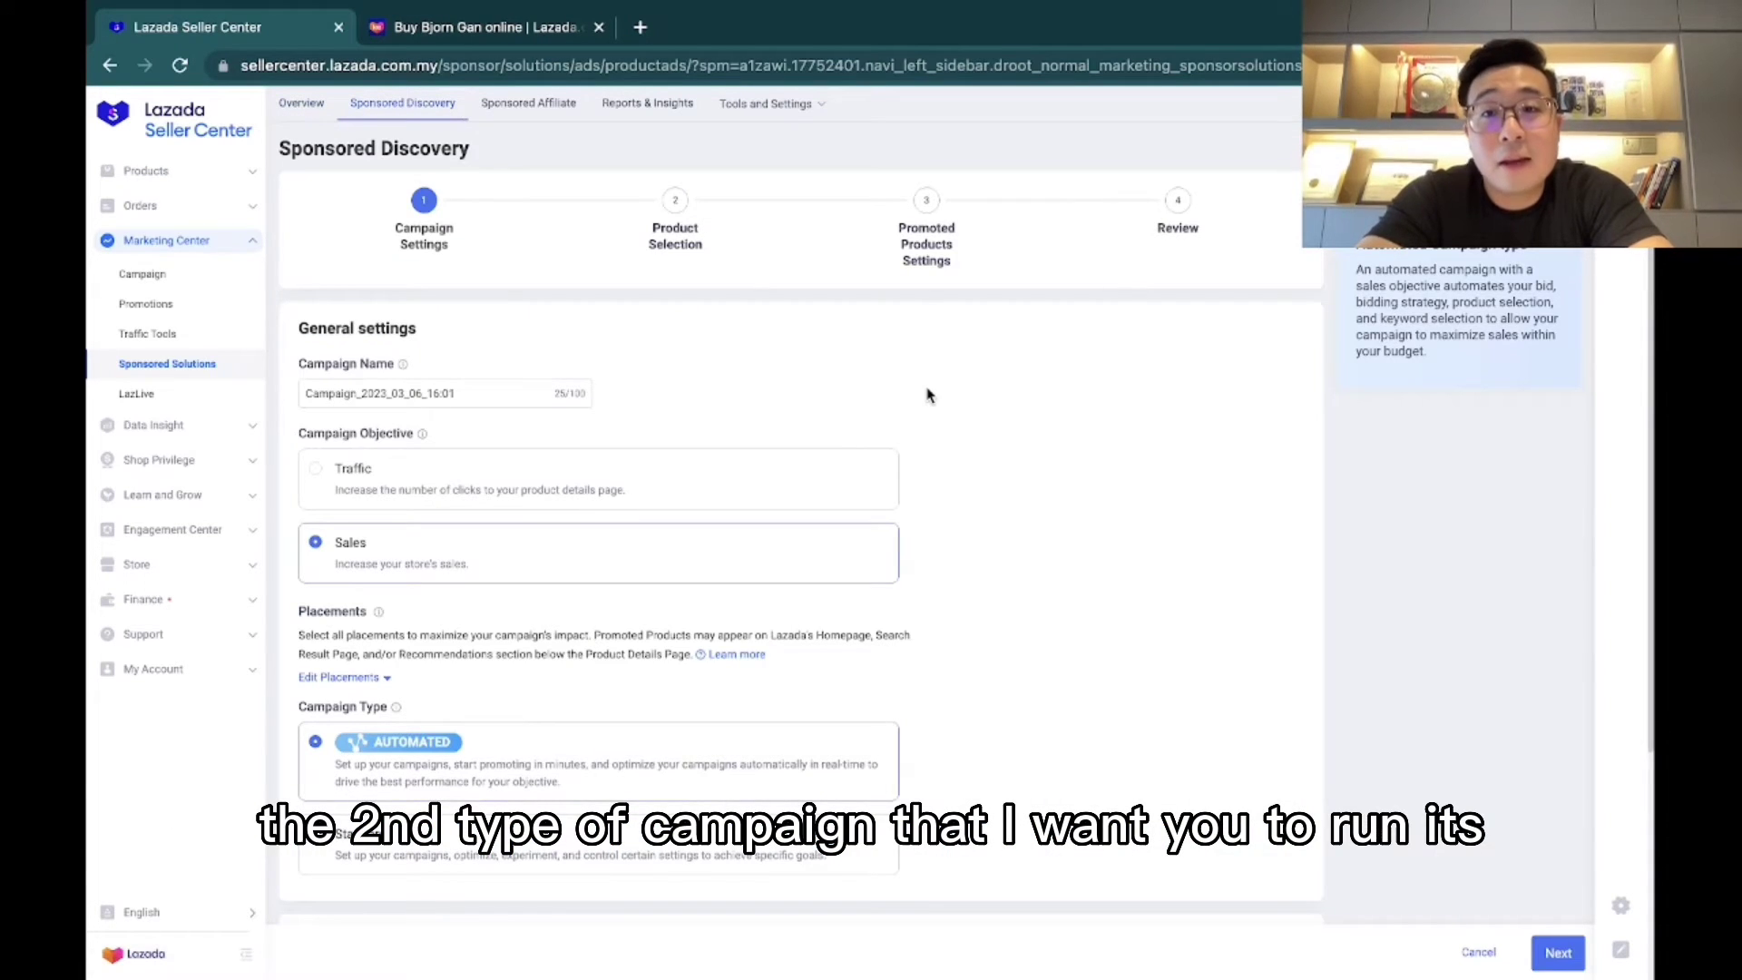
drag(441, 393, 306, 393)
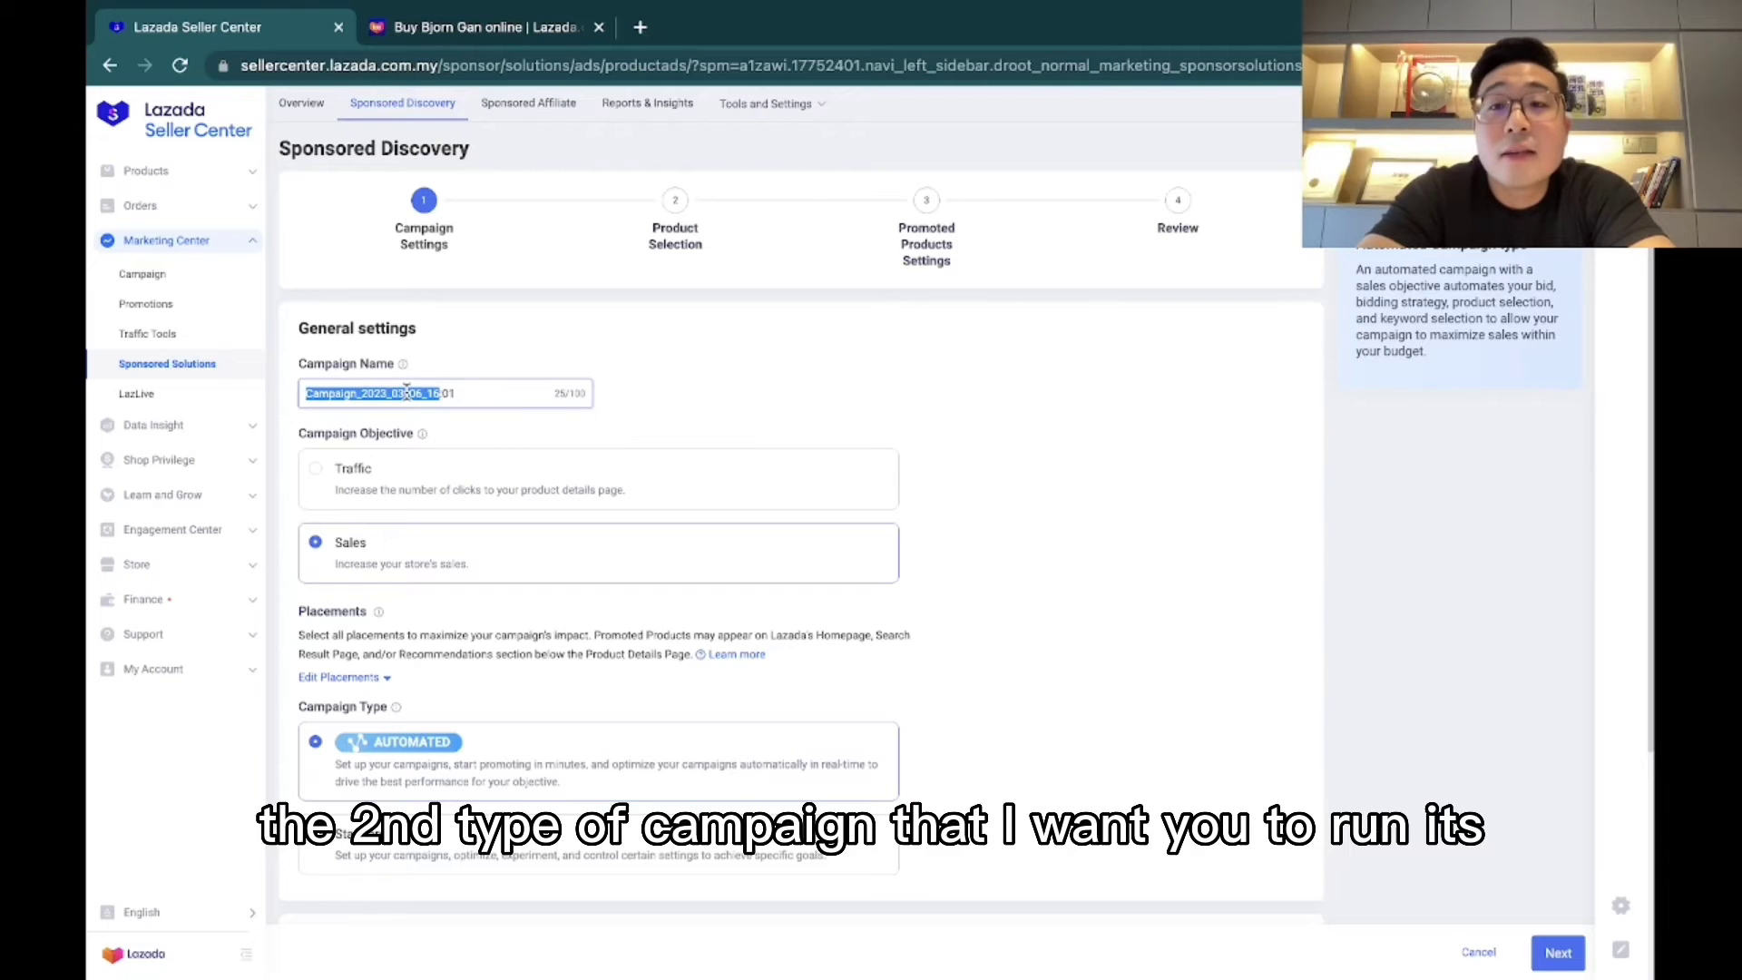
triple_click(431, 393)
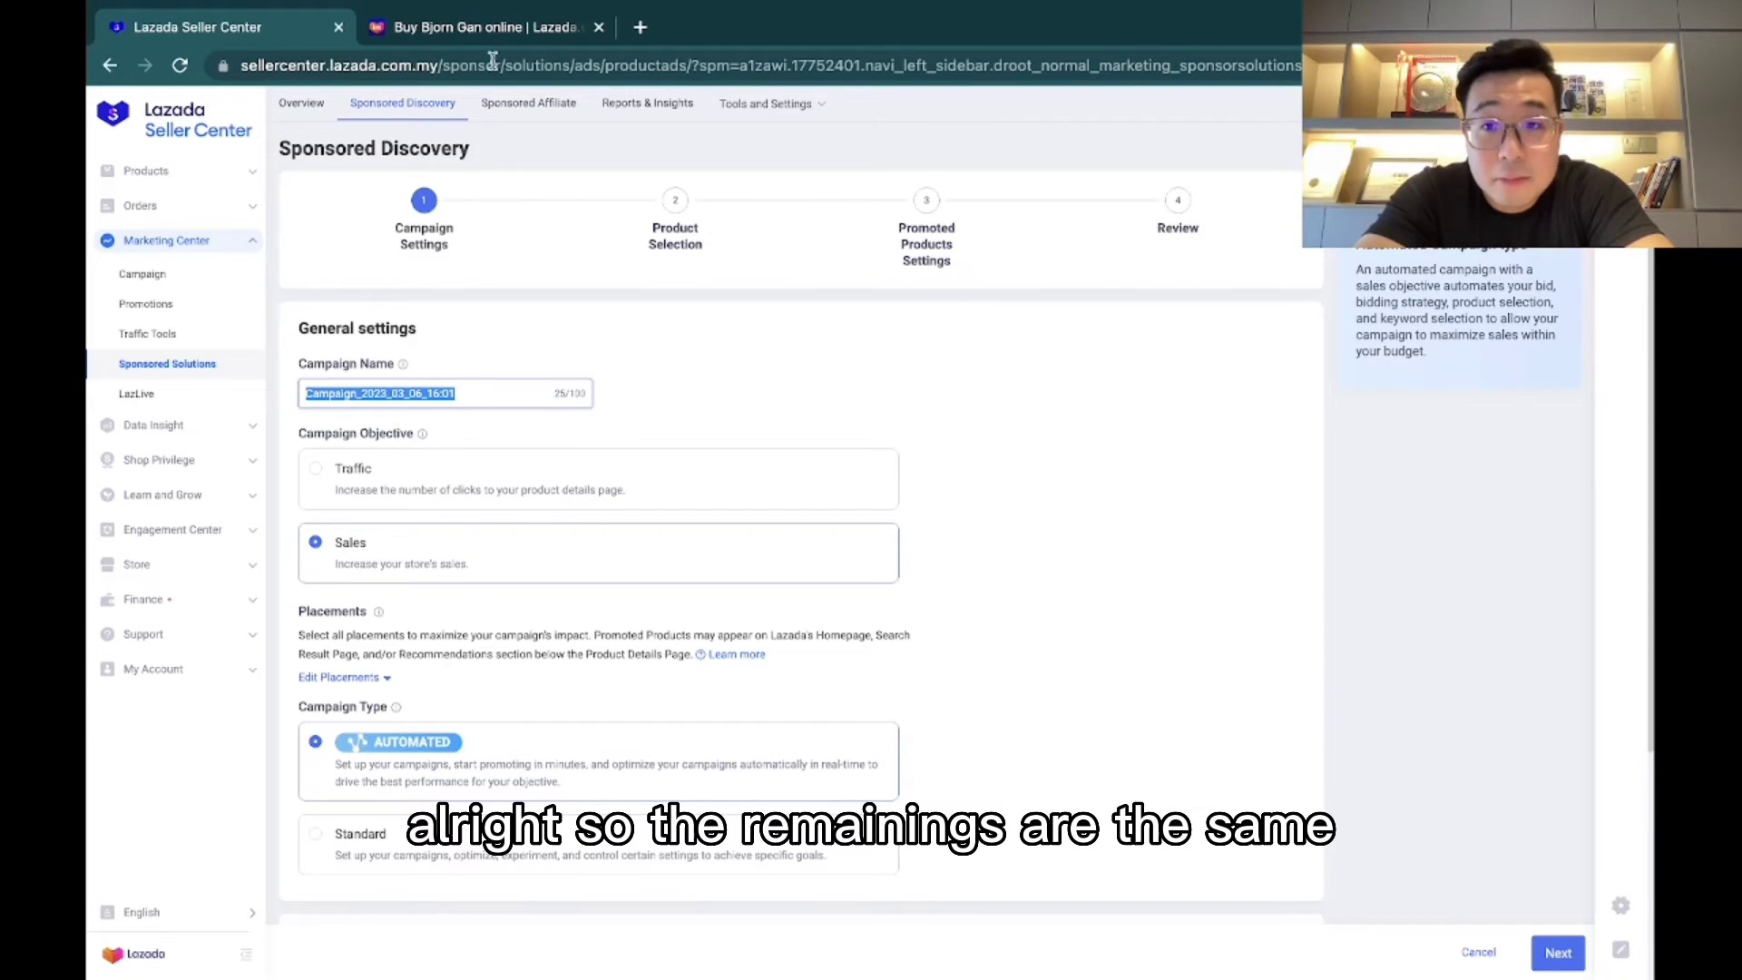
scroll(533, 437, down, 1)
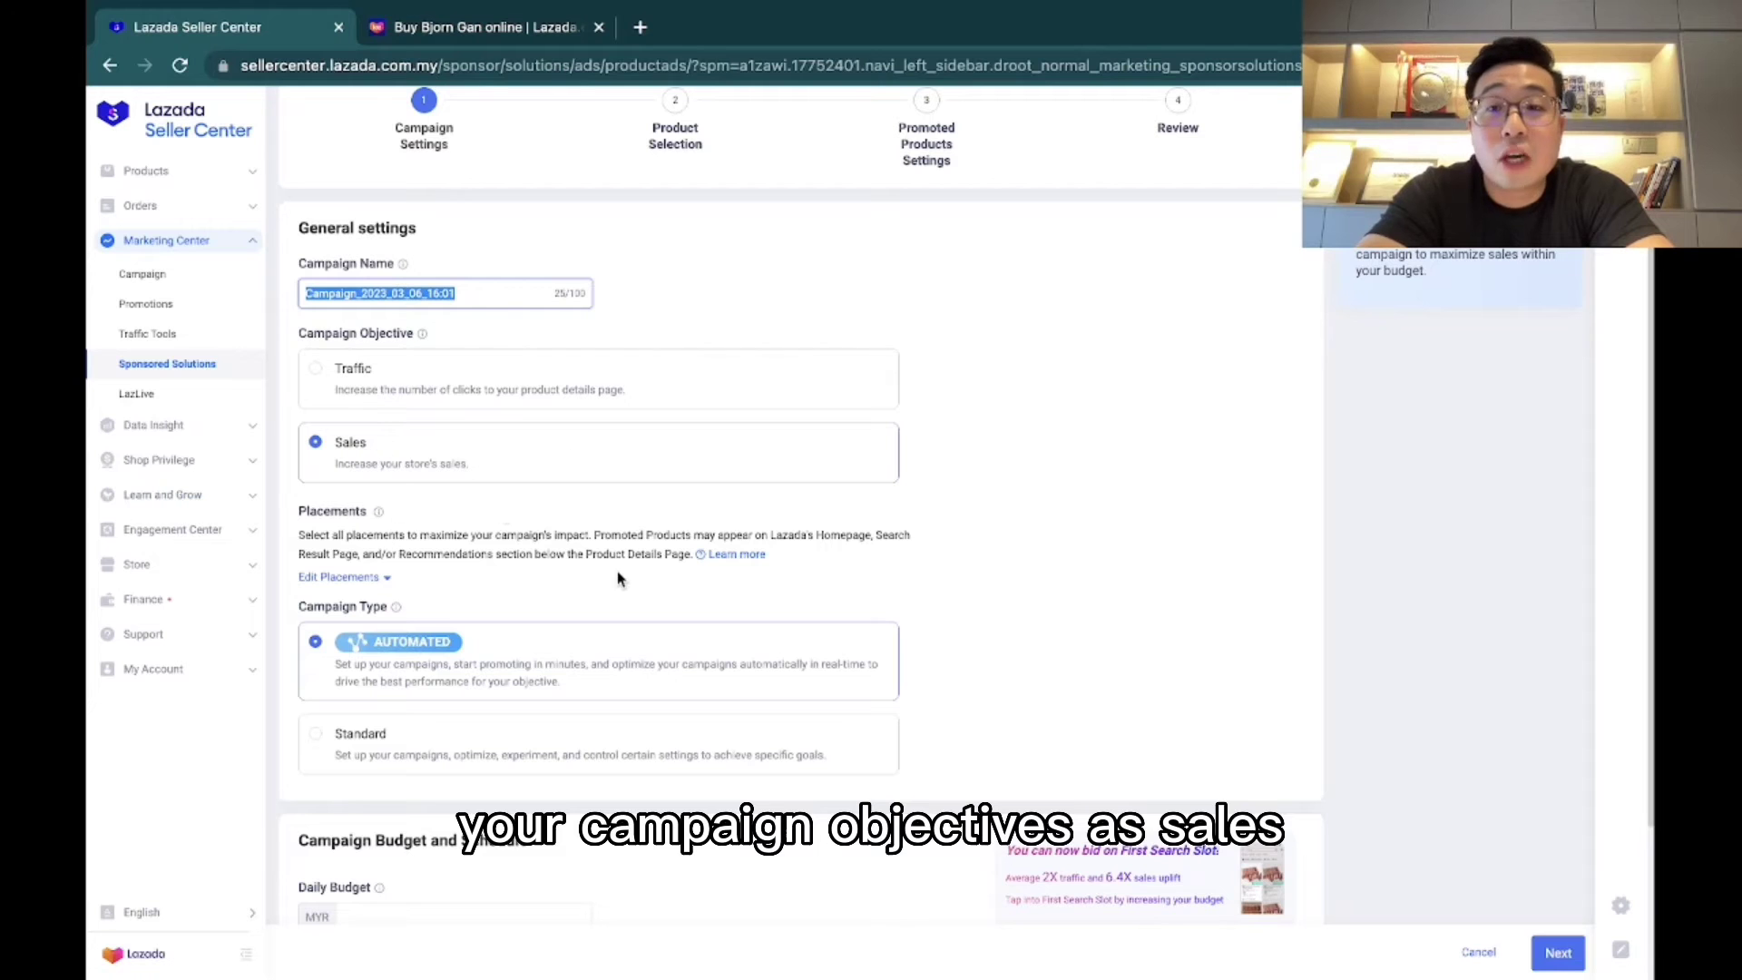
scroll(685, 563, up, 1)
scroll(685, 565, up, 1)
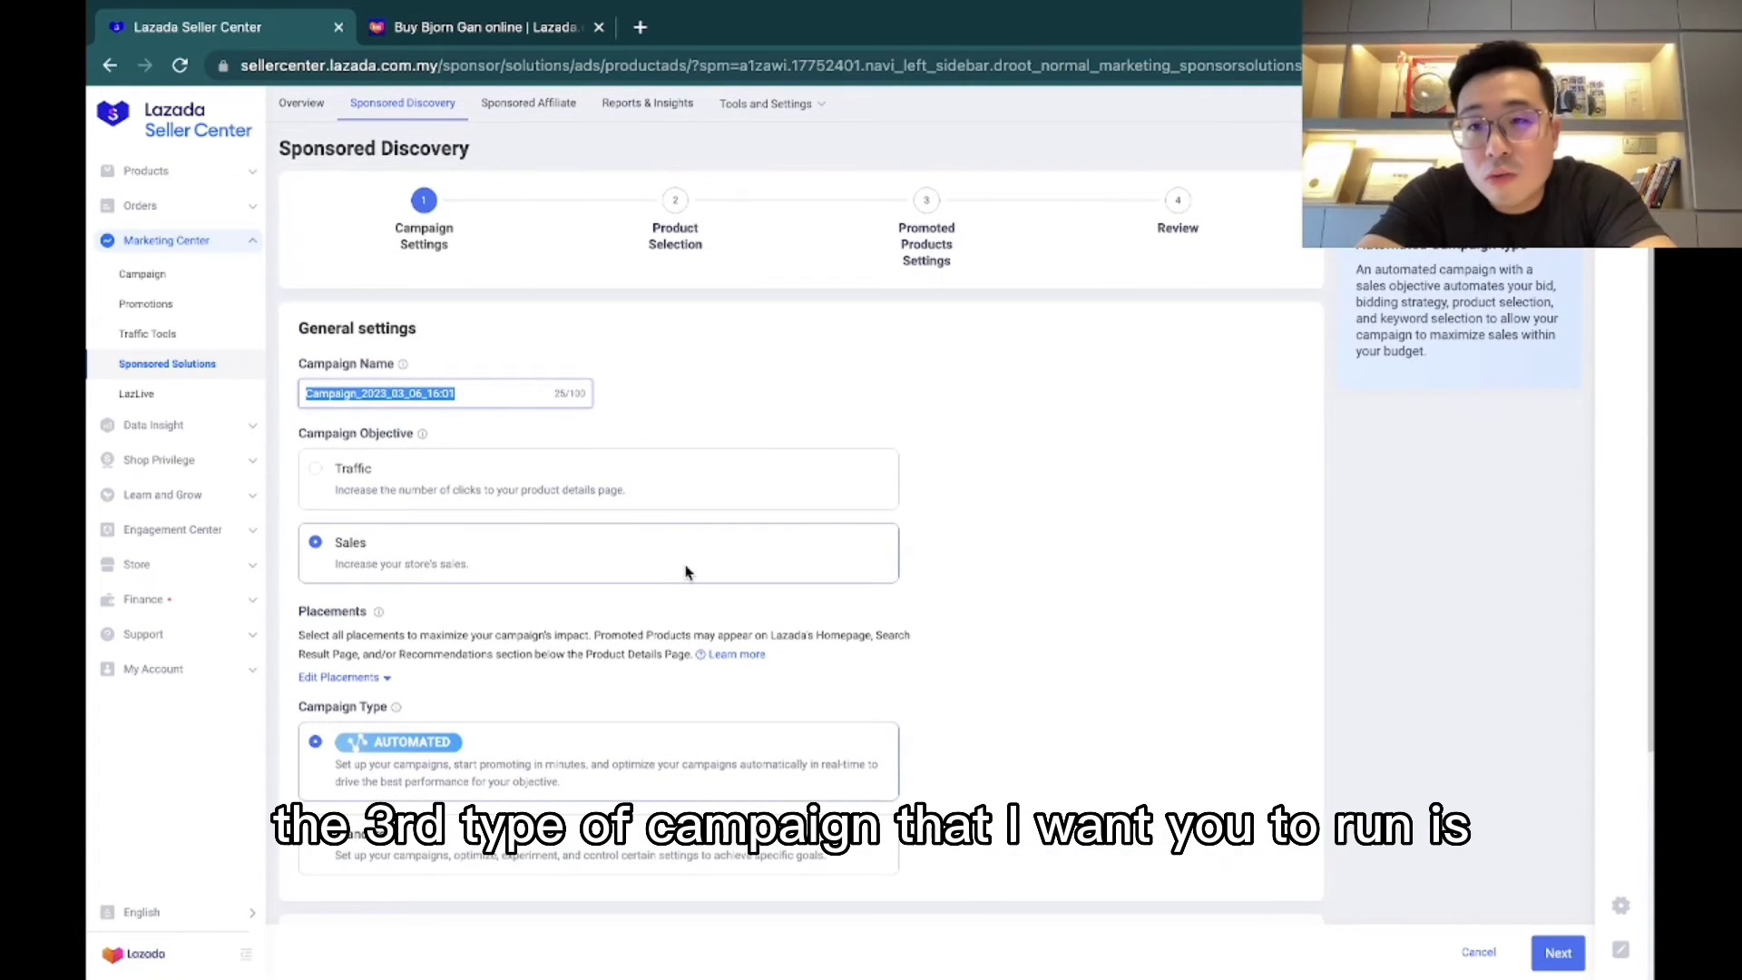
Step: Name the campaign 'Fully Manual Campaign' with the Sales objective, All placements and Standard type
text(Fully )
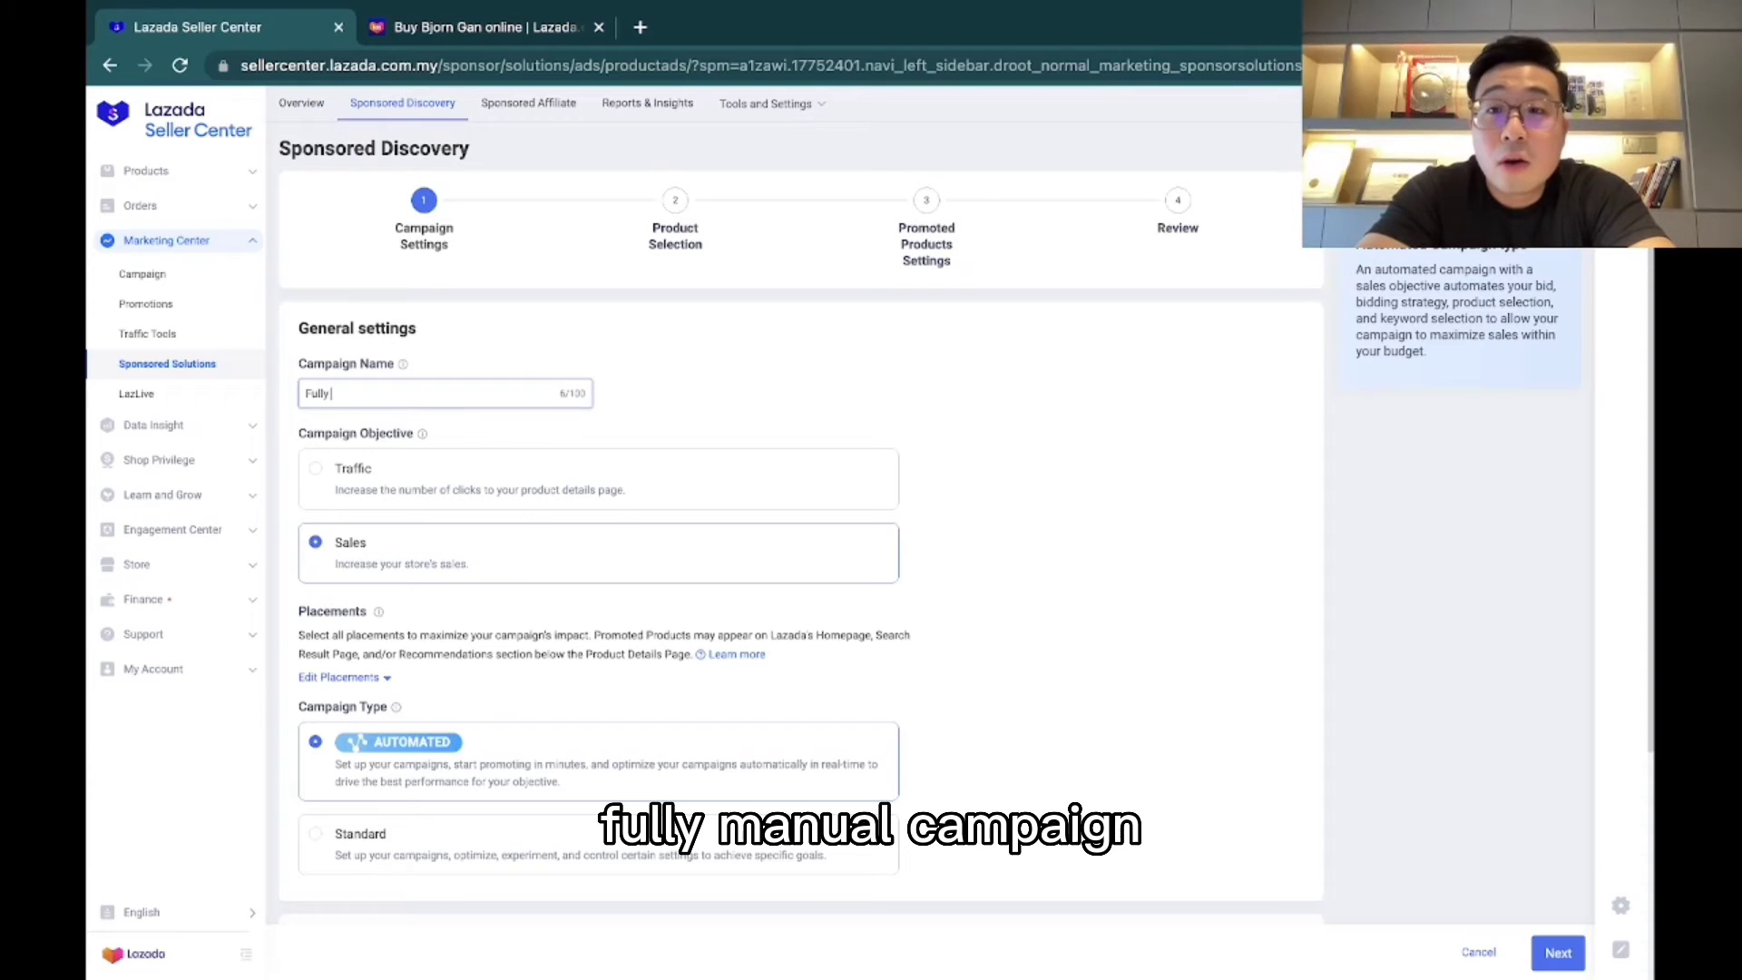
text(Manual Campai)
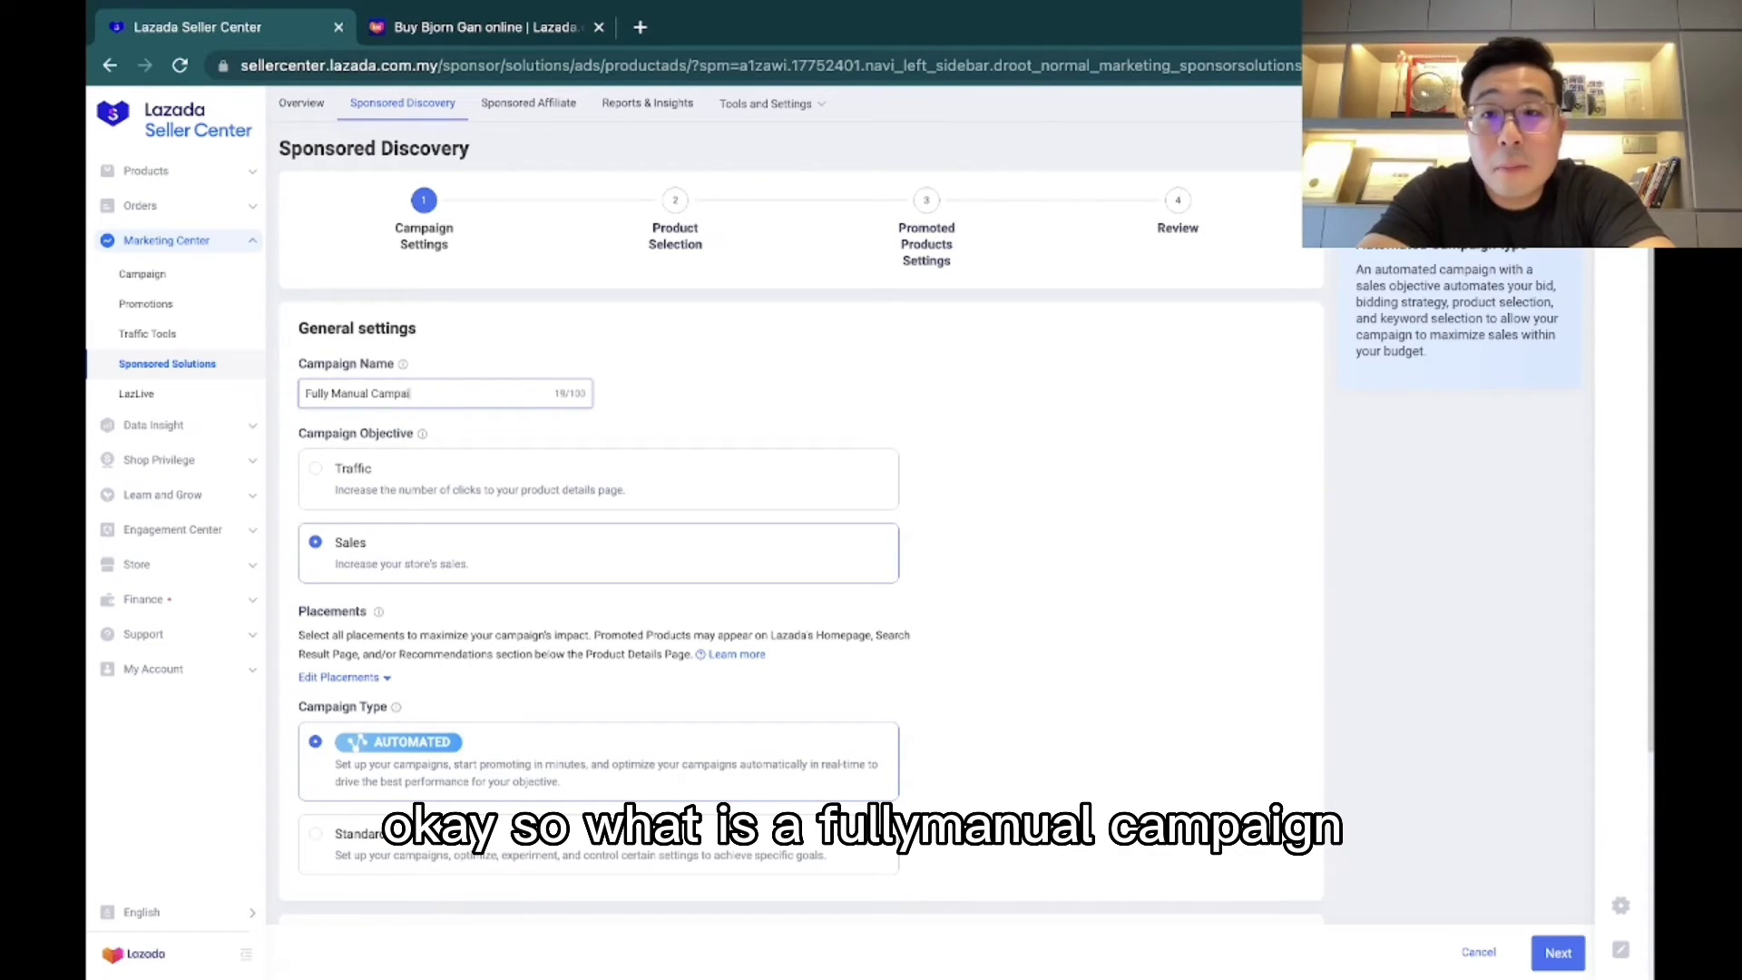
text(gn)
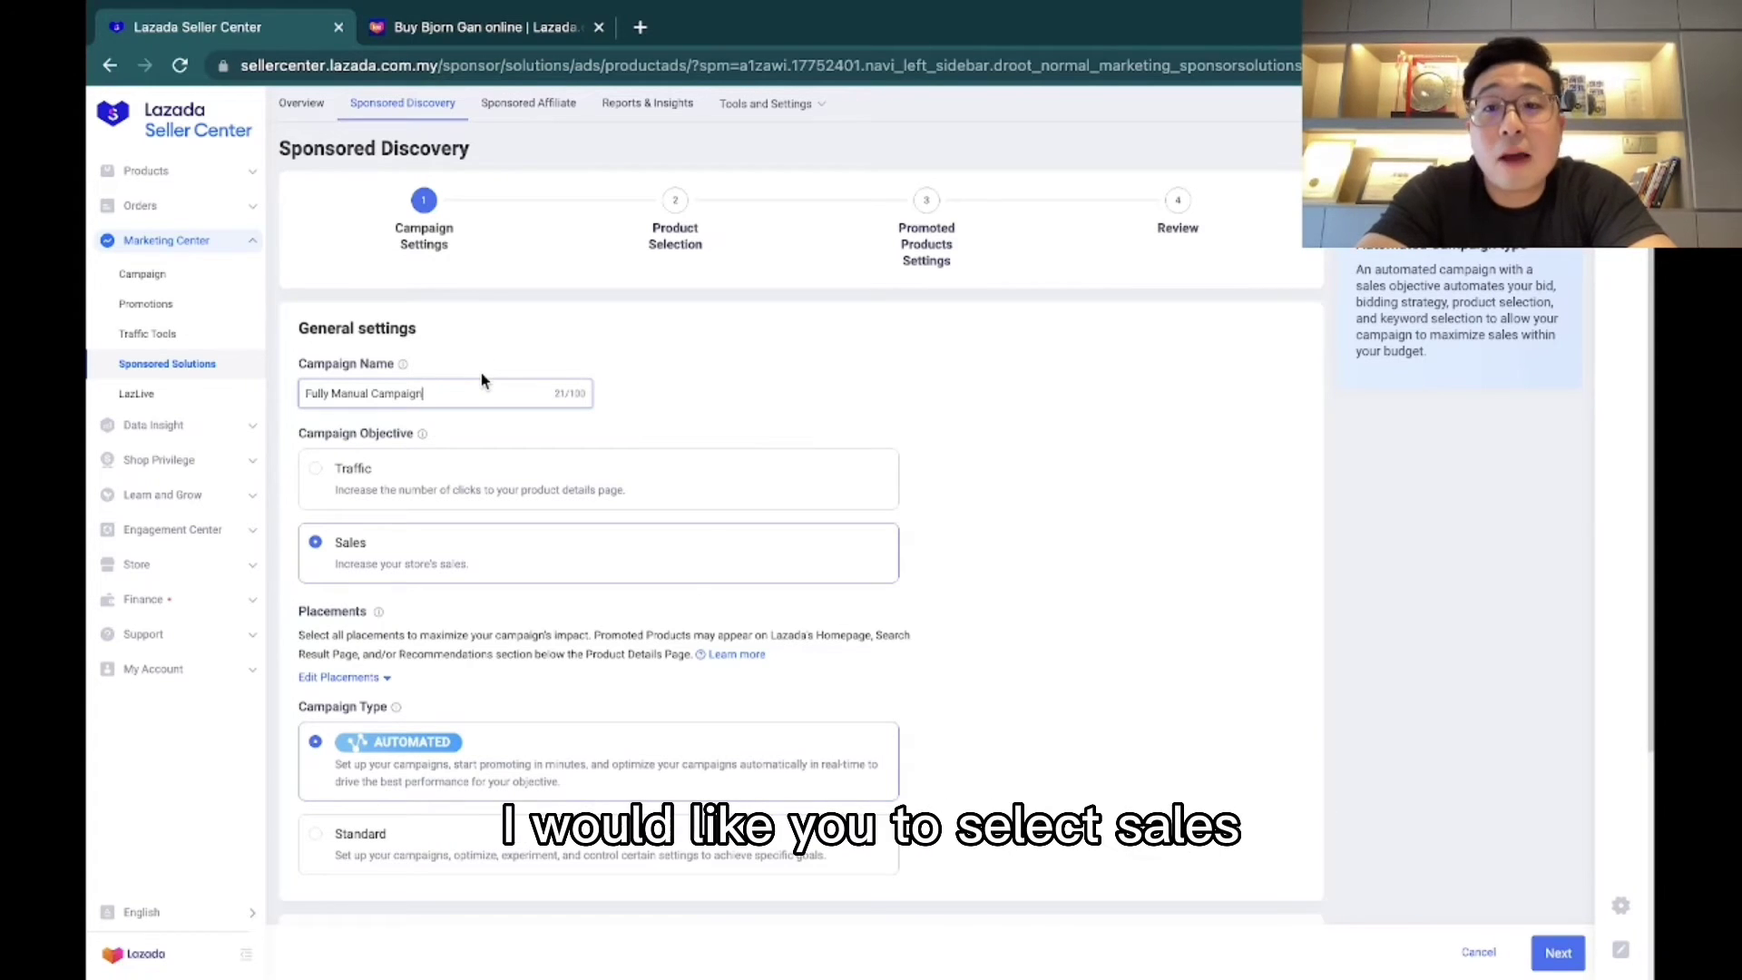
click(411, 551)
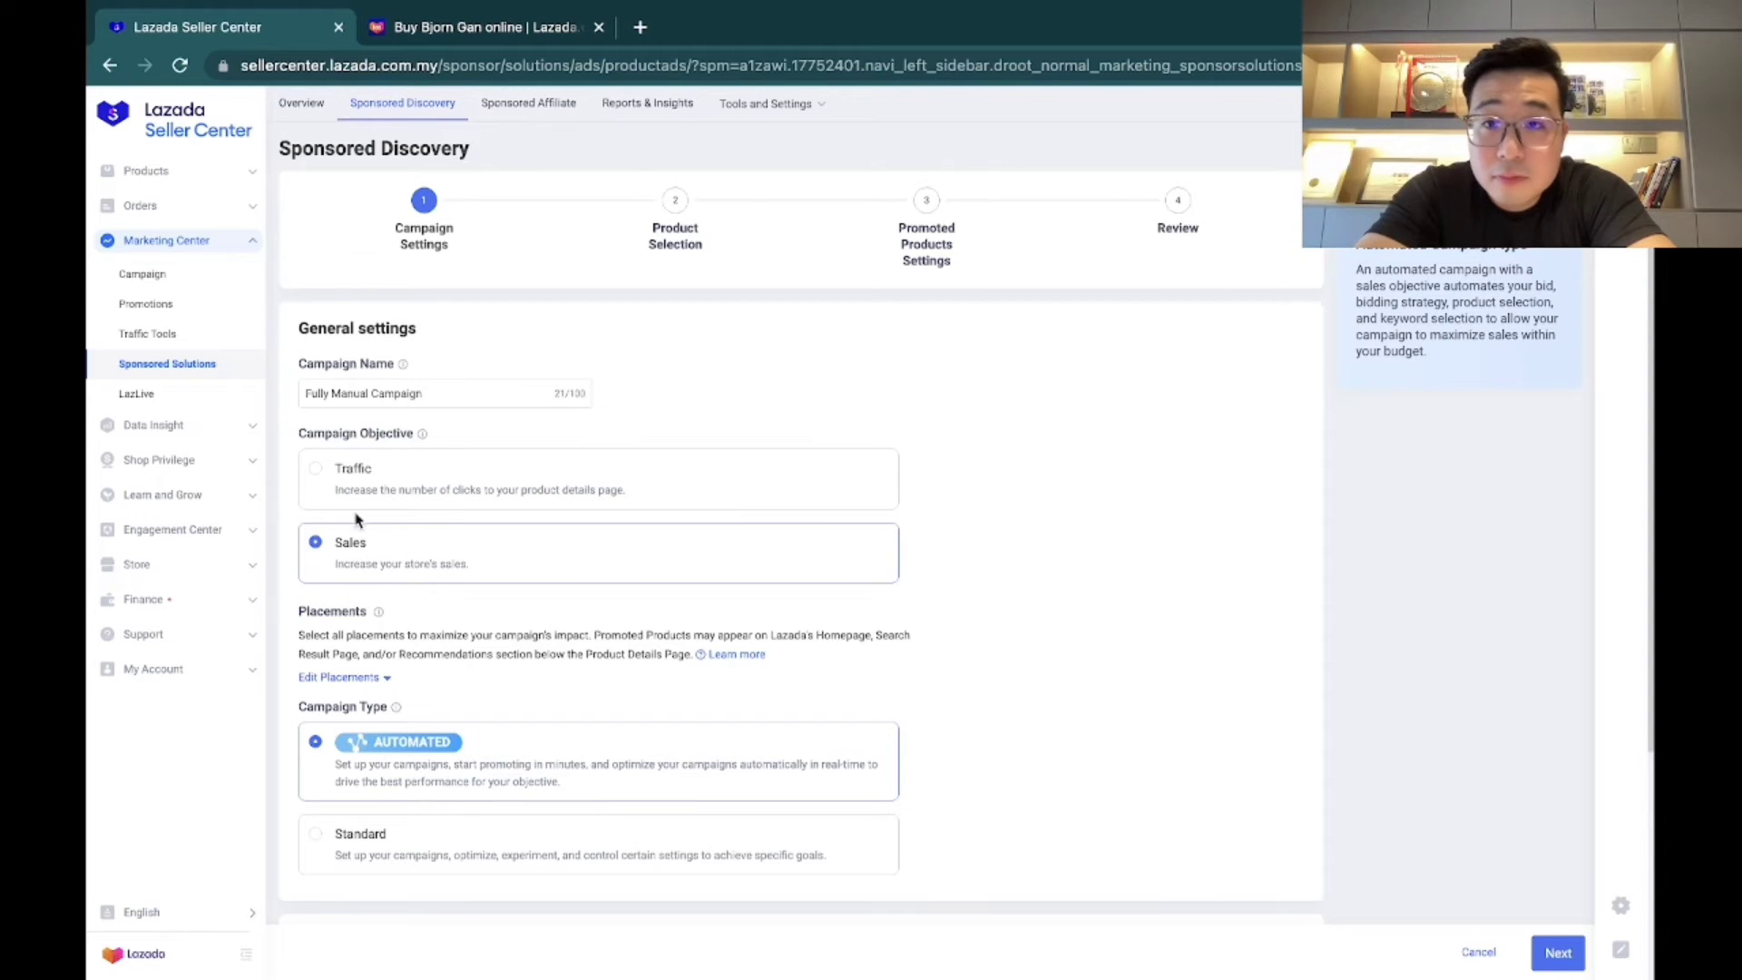
scroll(345, 544, down, 2)
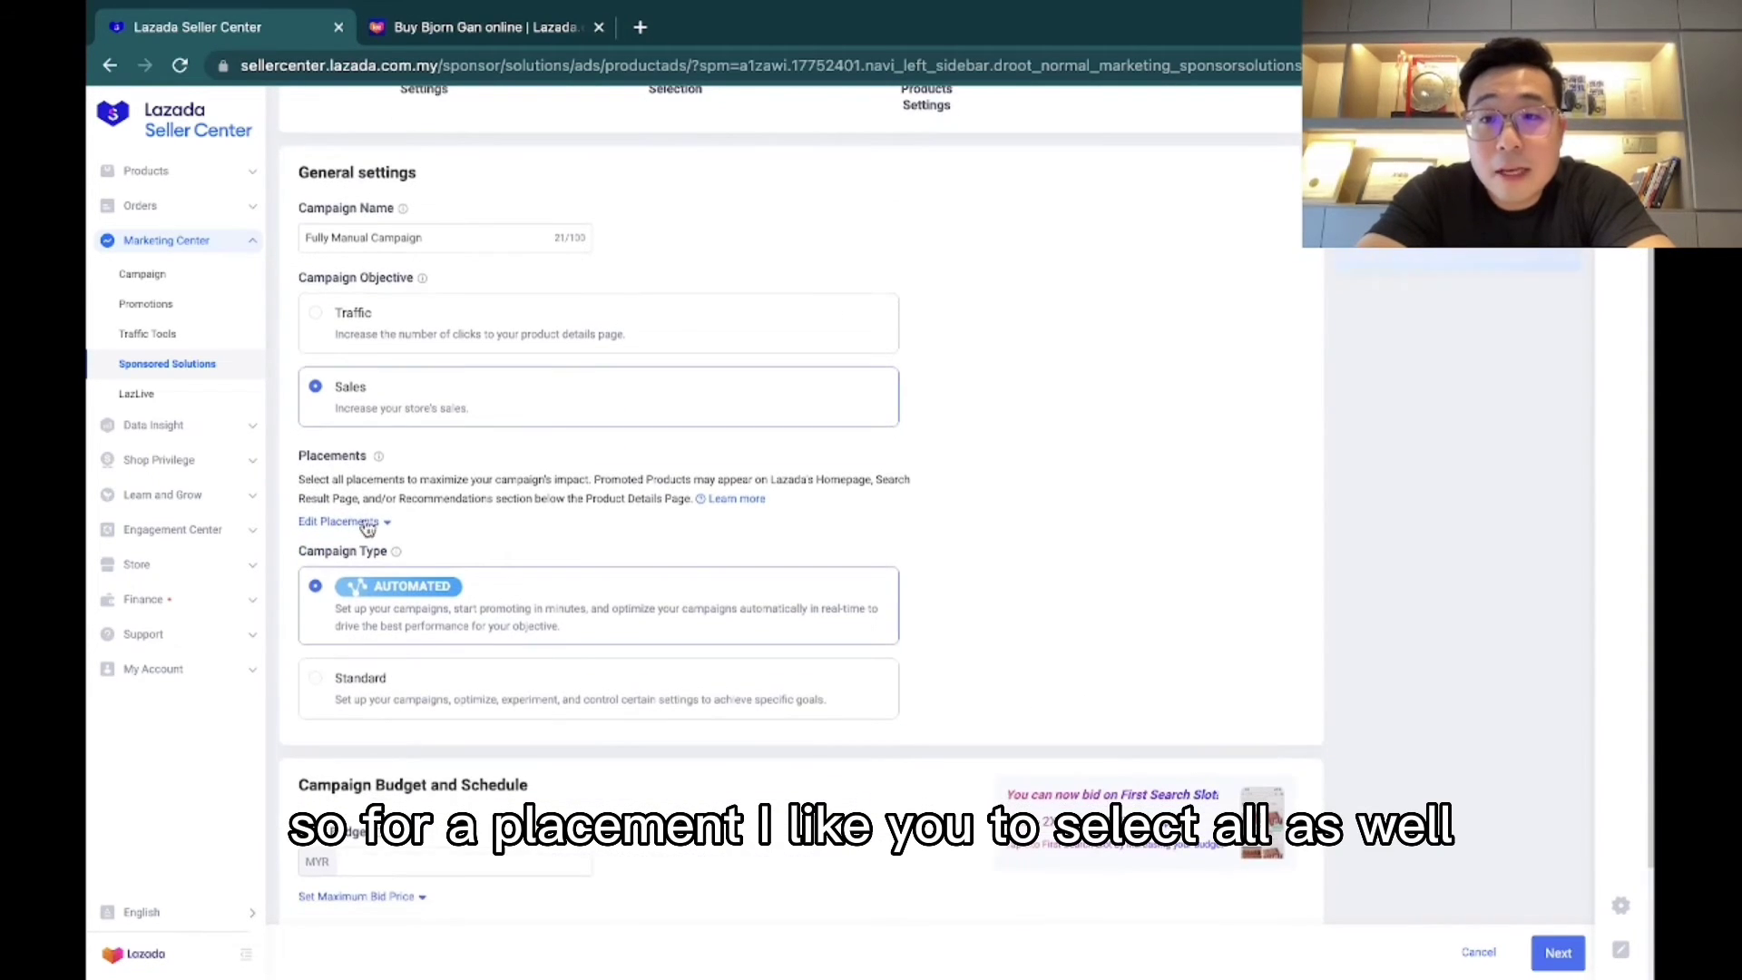
click(334, 523)
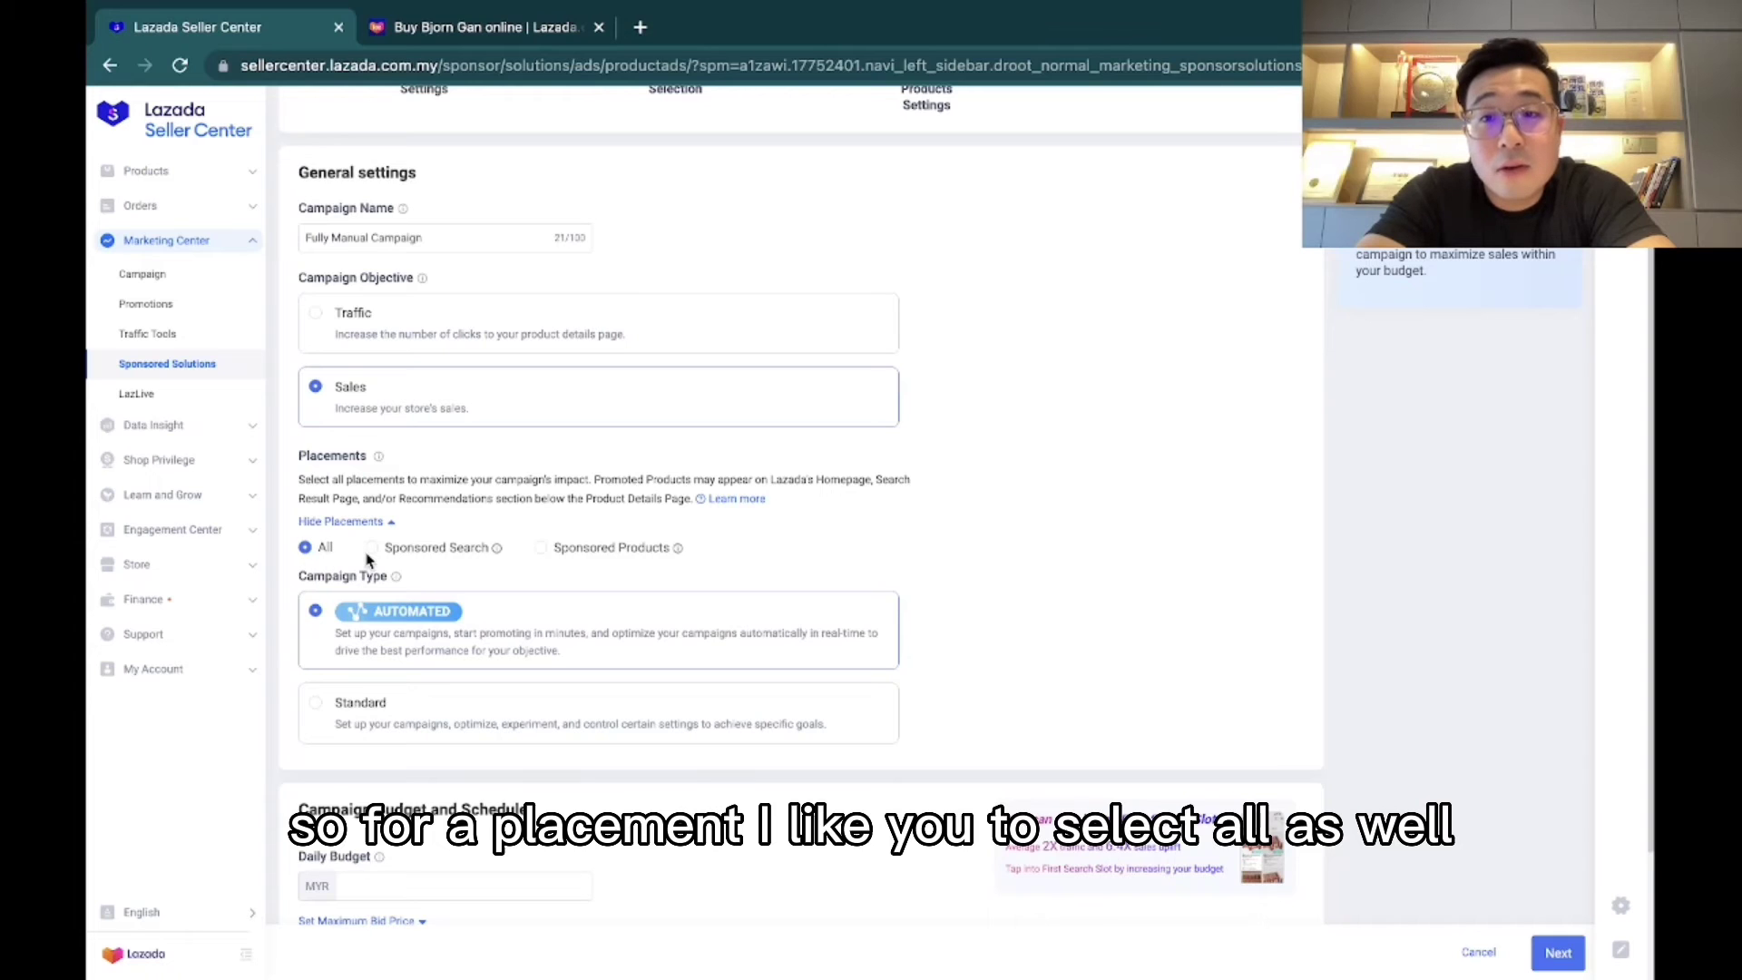
scroll(376, 564, down, 1)
drag(300, 478, 388, 479)
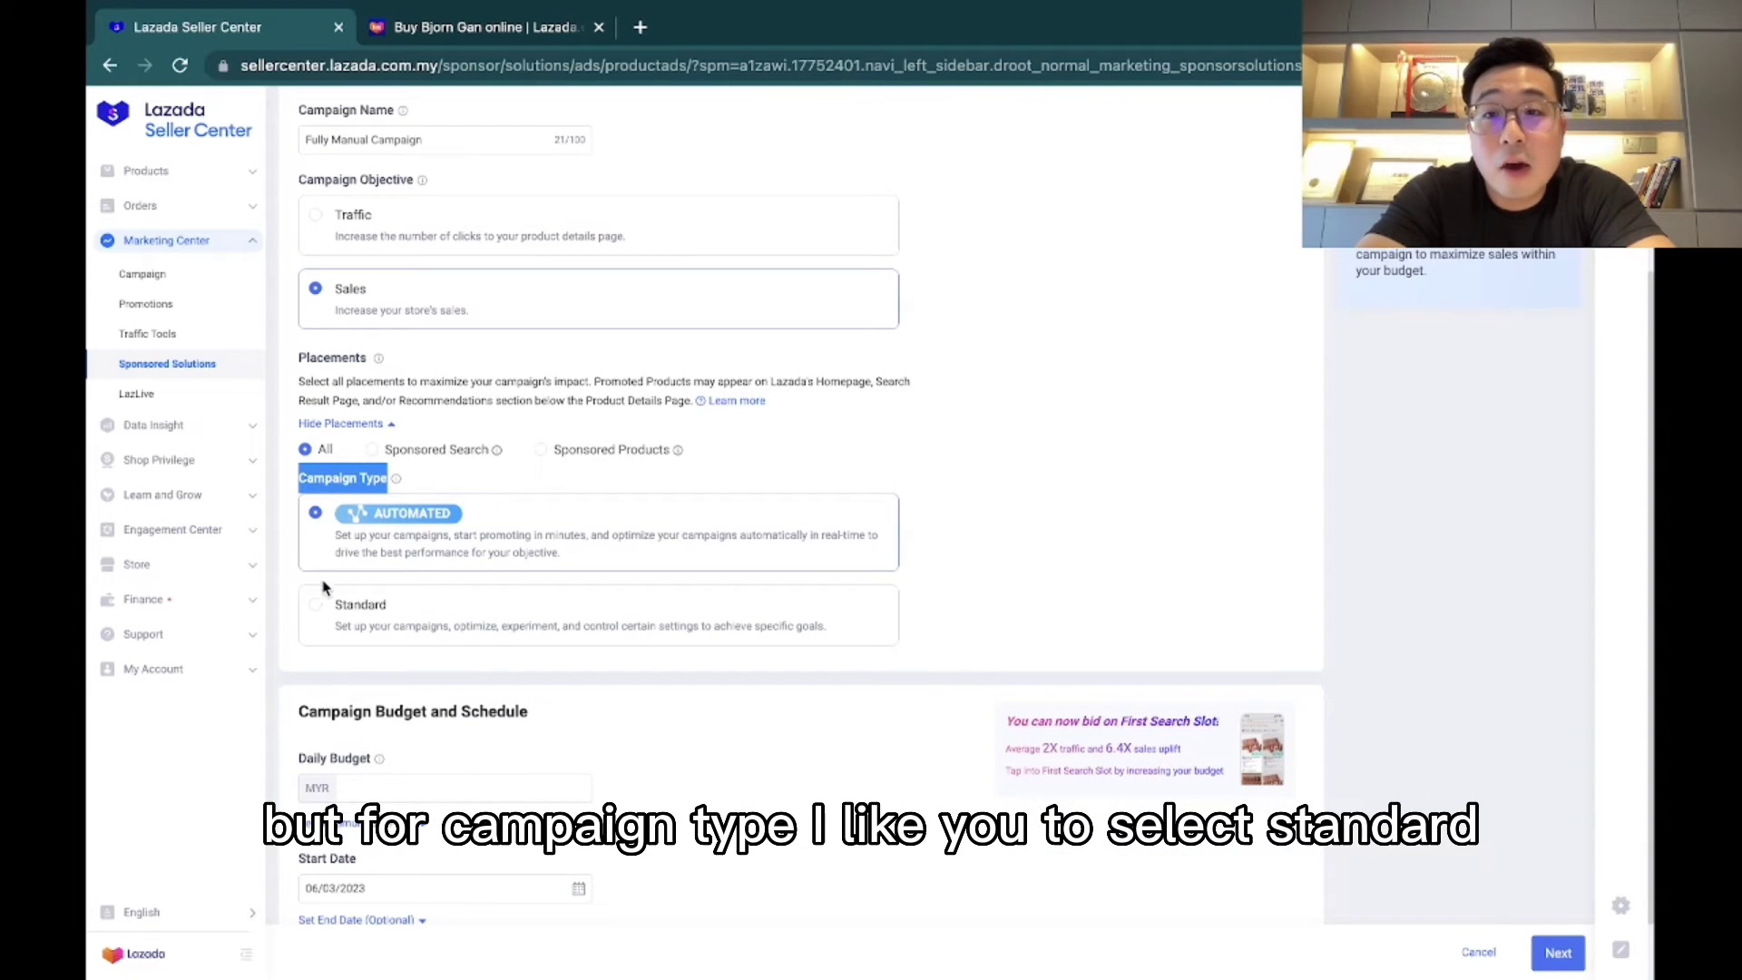
click(319, 606)
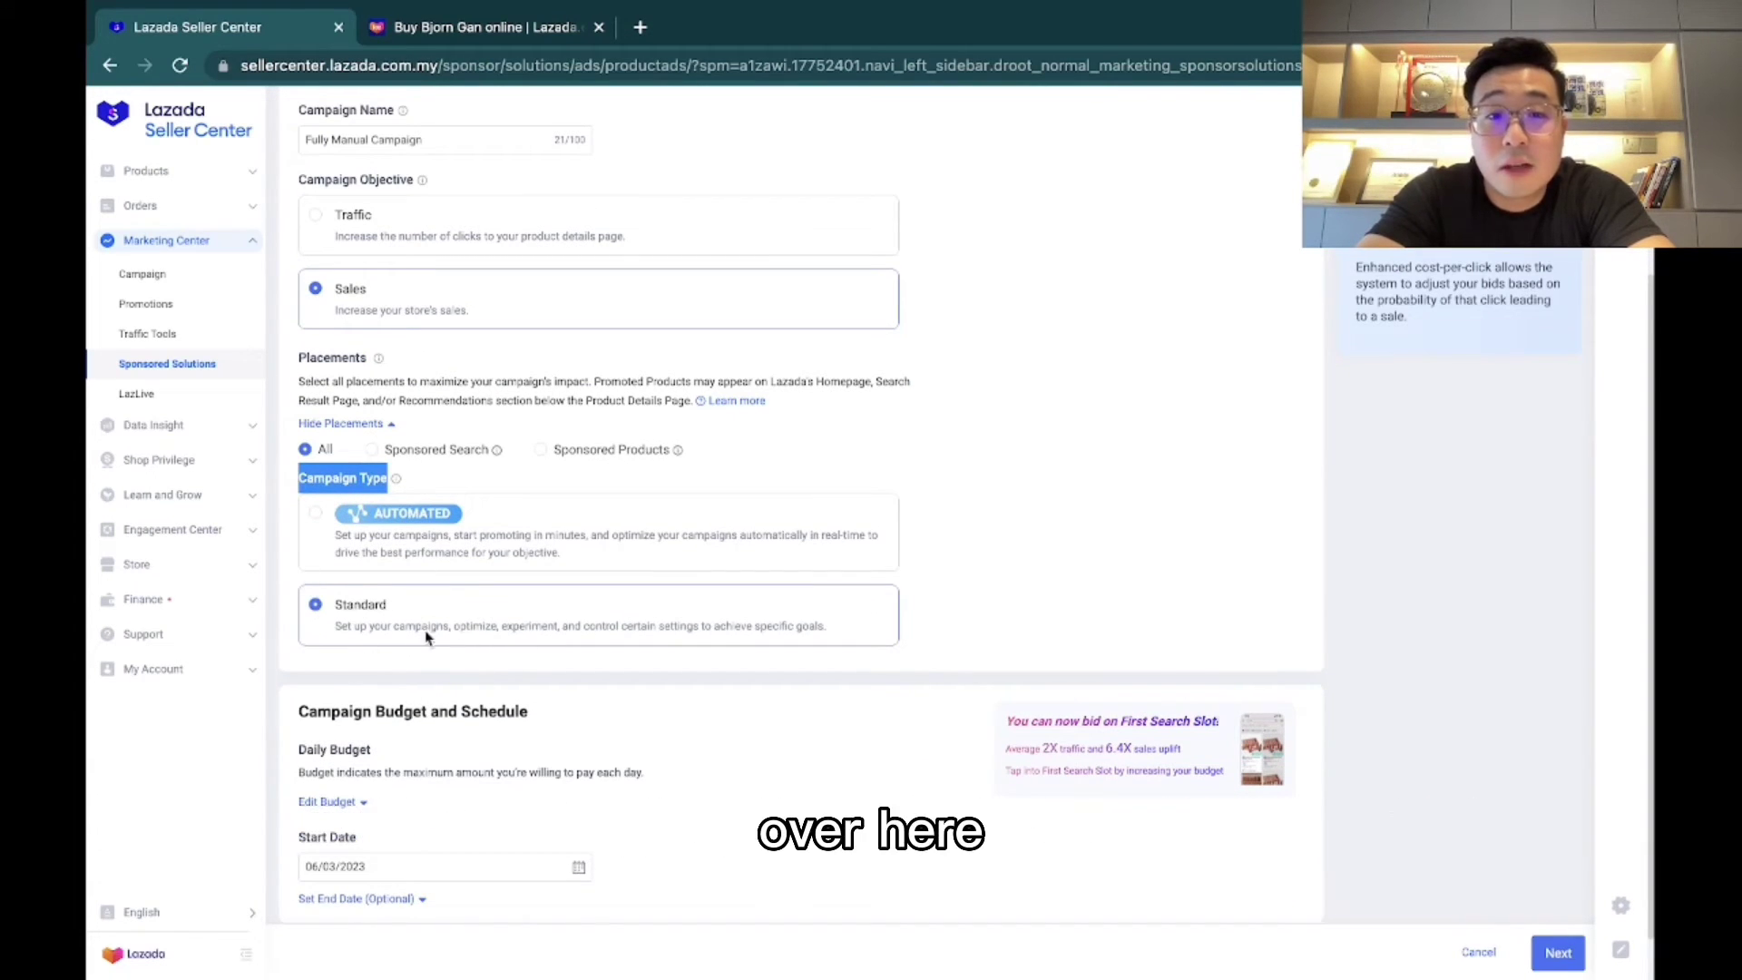
Step: Set a fixed MYR 40 daily budget
scroll(495, 610, down, 1)
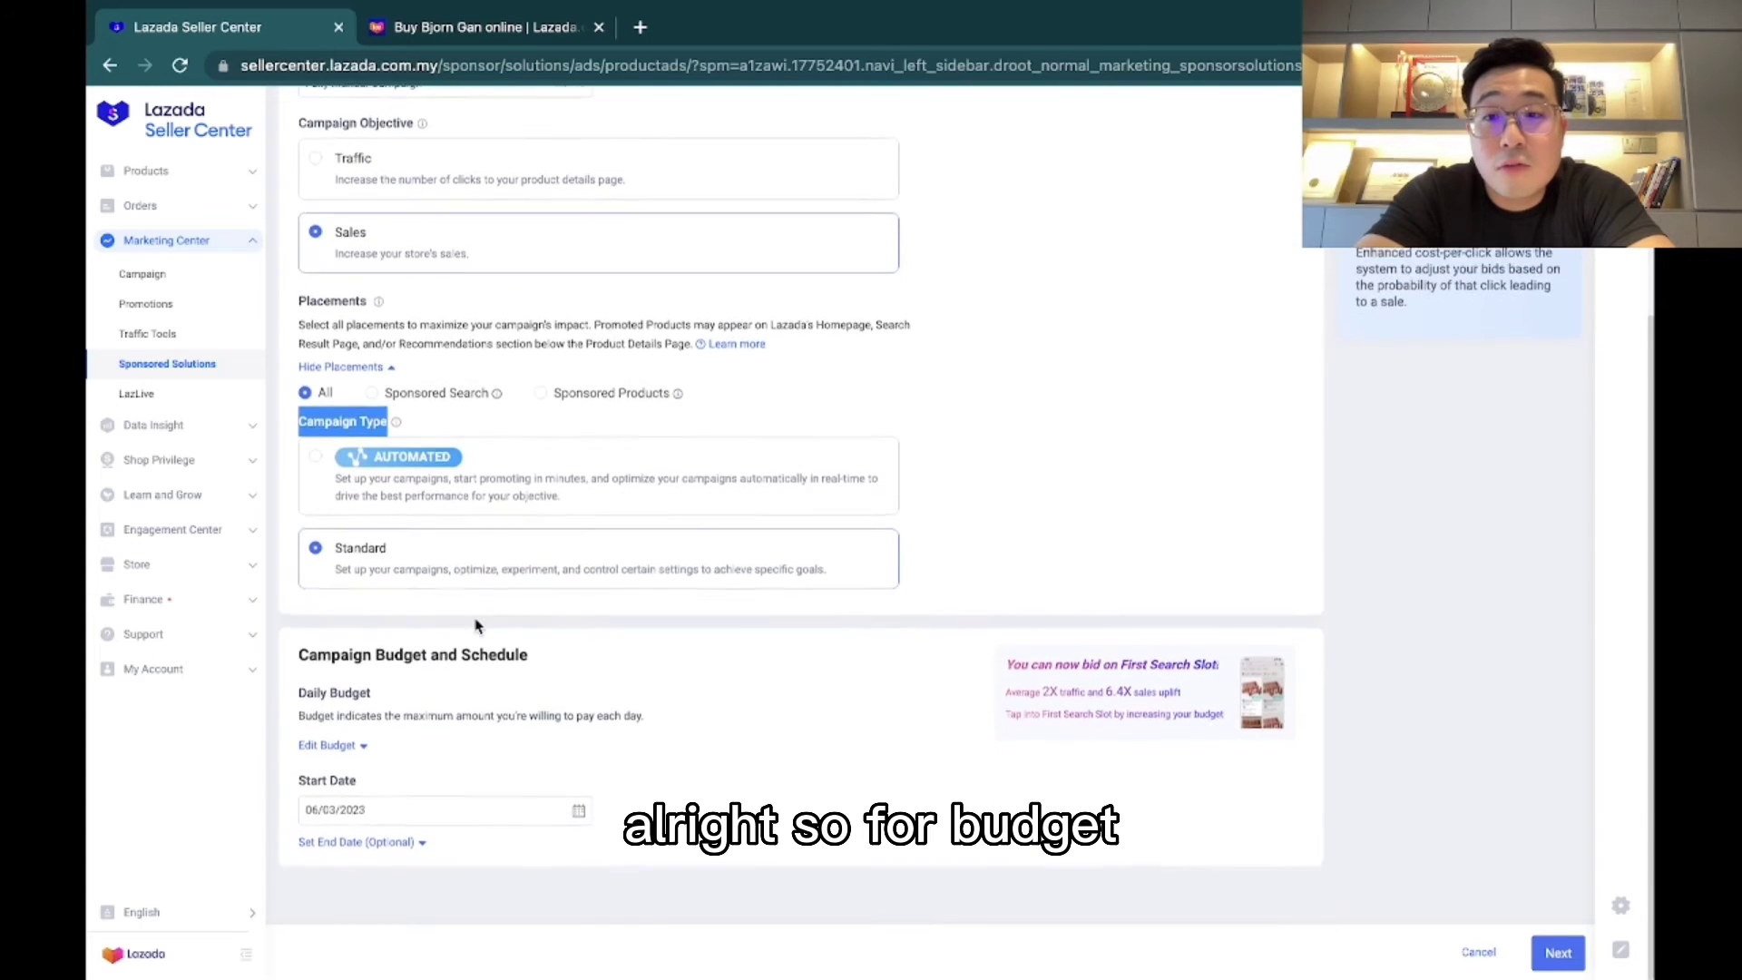
click(350, 749)
click(410, 804)
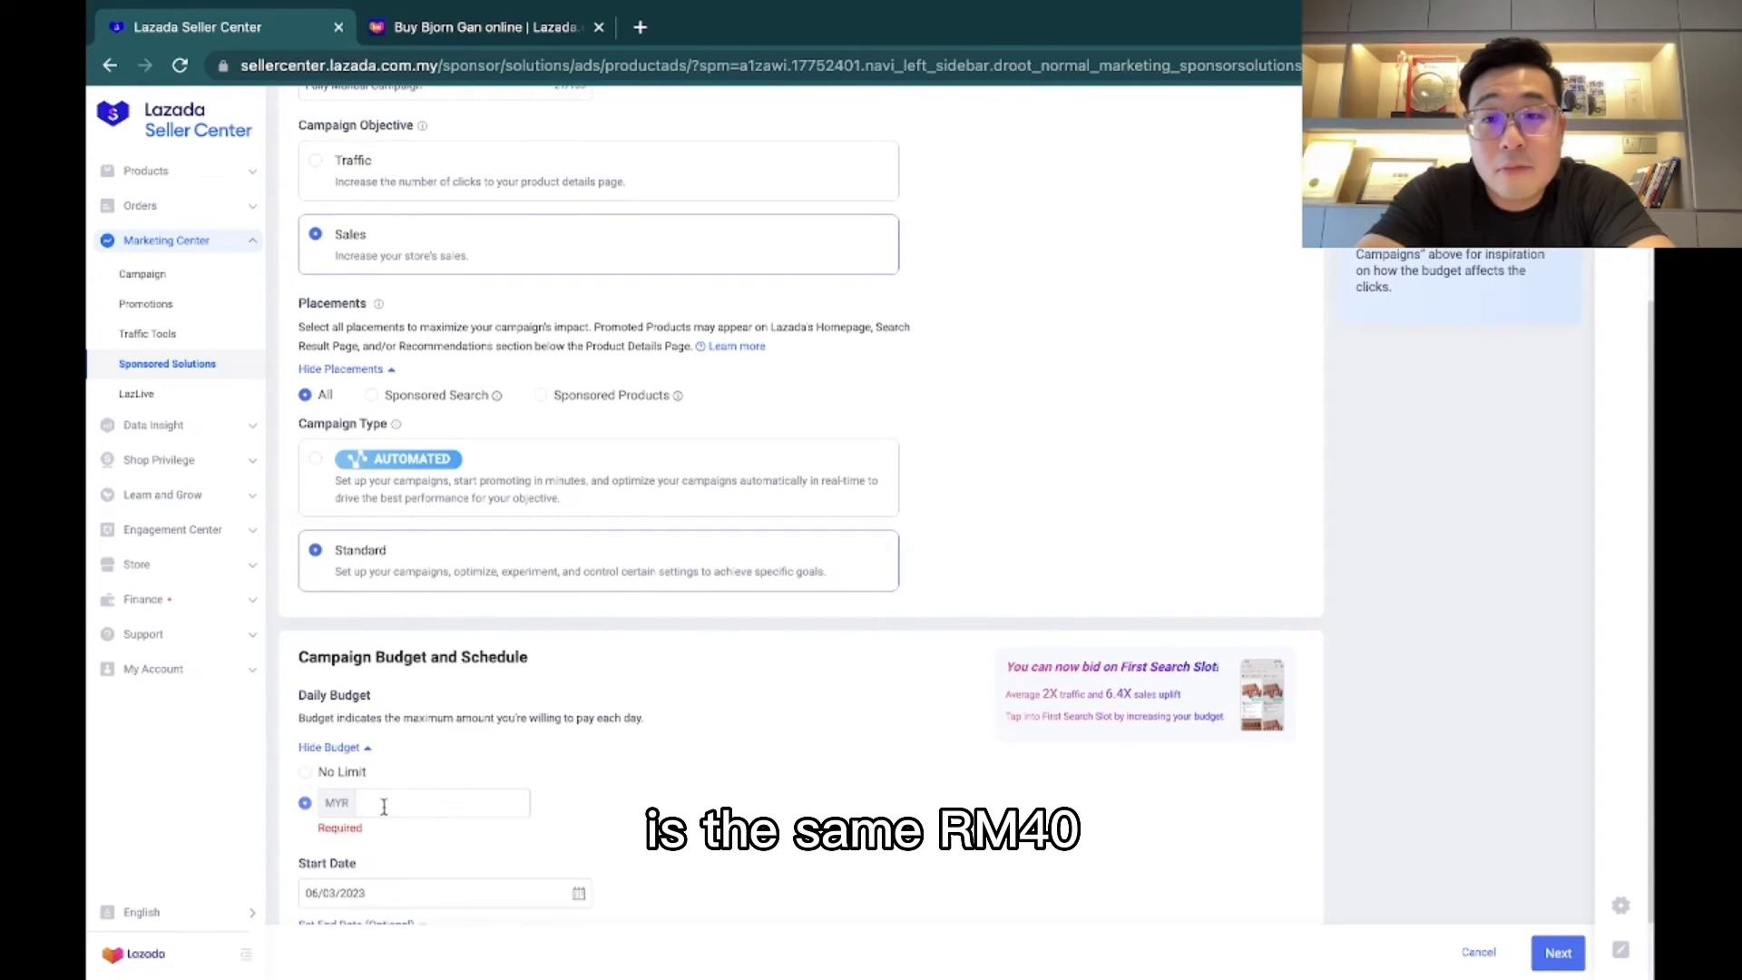
text(40)
scroll(410, 805, down, 1)
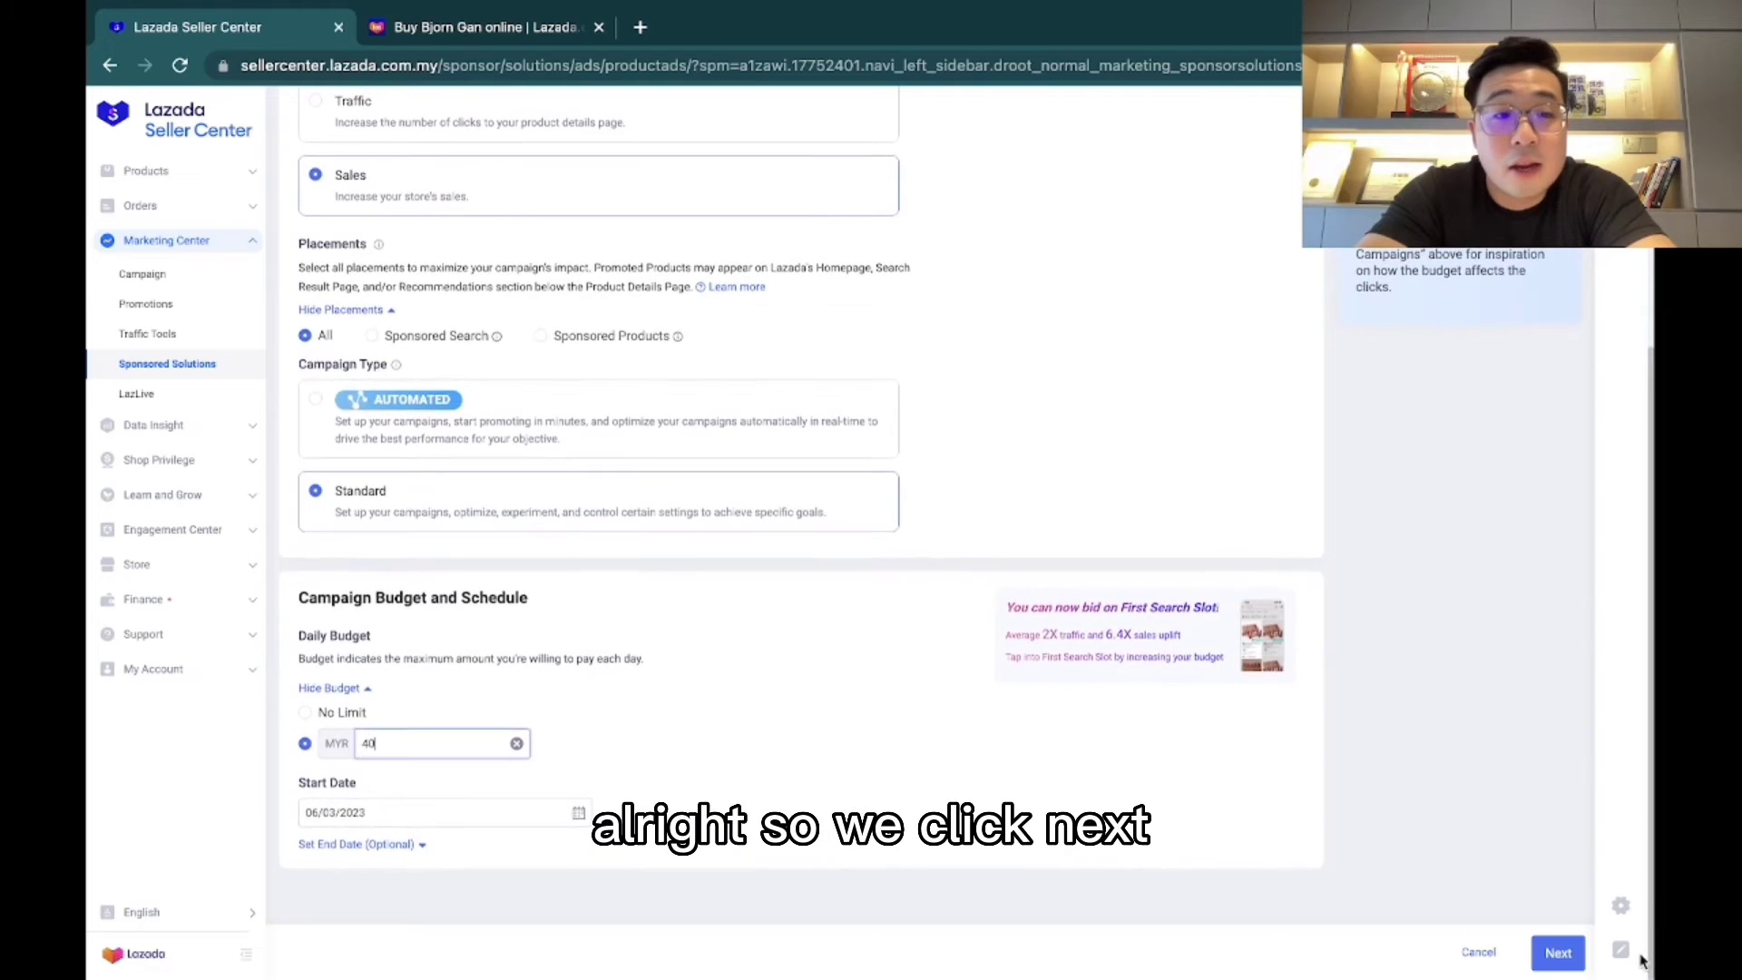
Step: Add the Ecommerce Secret book as the campaign's promoted product
click(1561, 956)
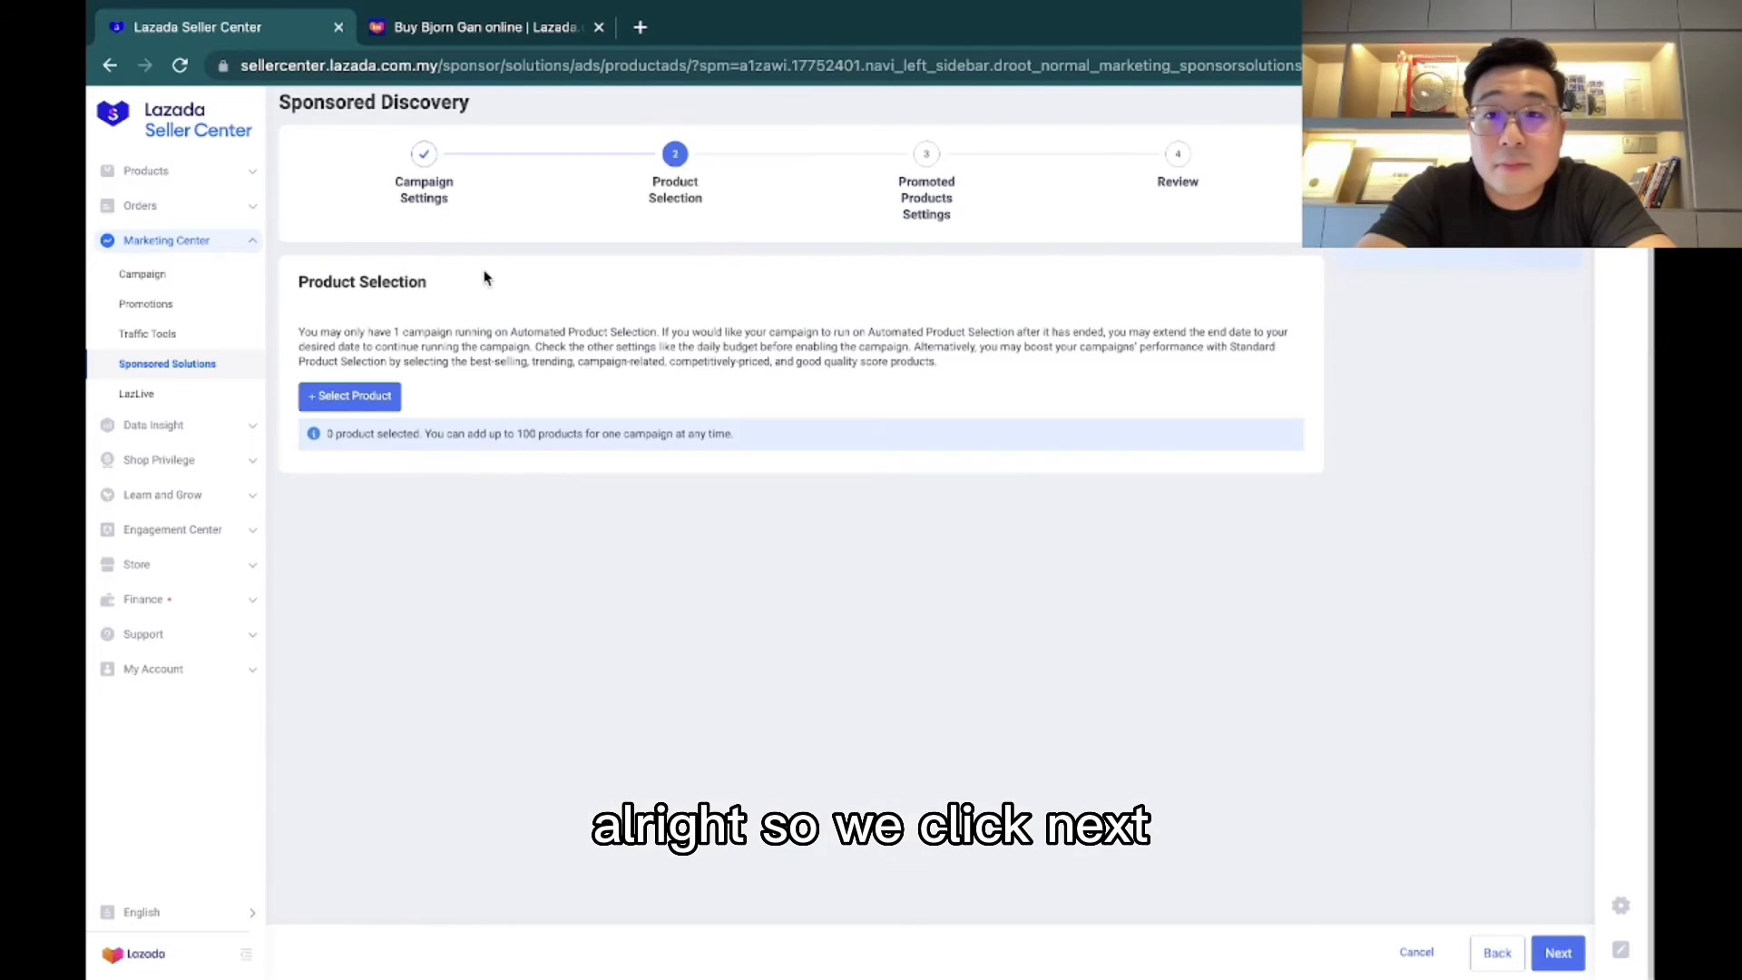
click(363, 439)
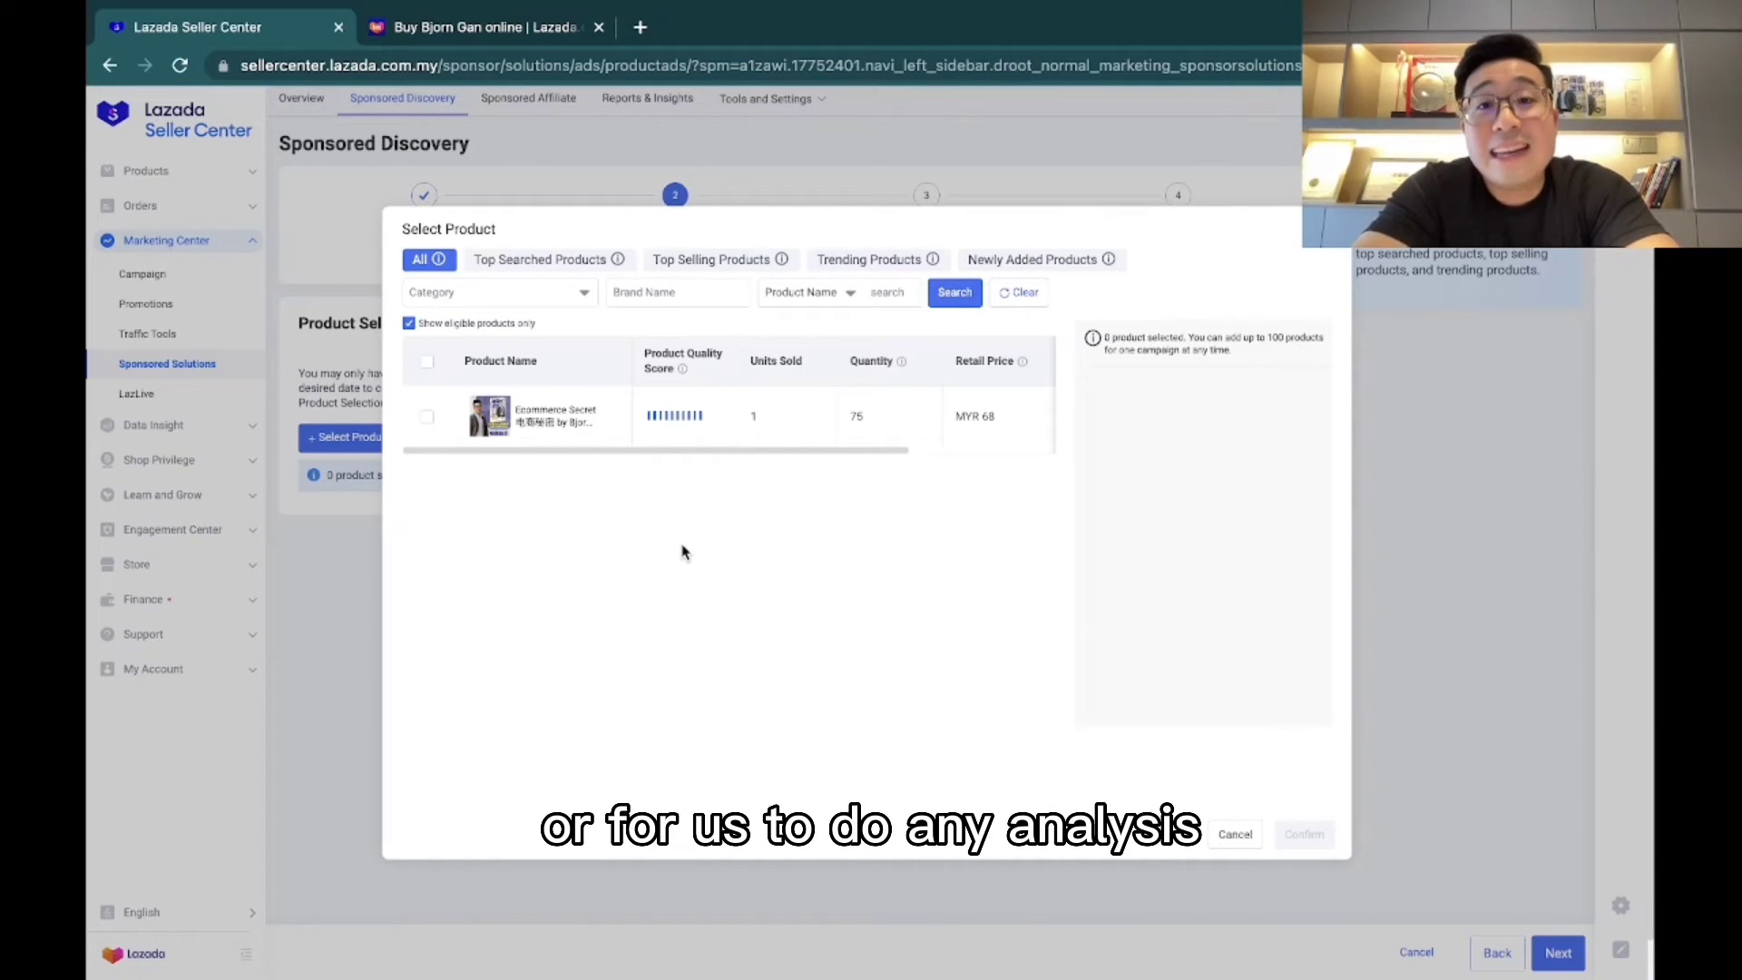
click(426, 417)
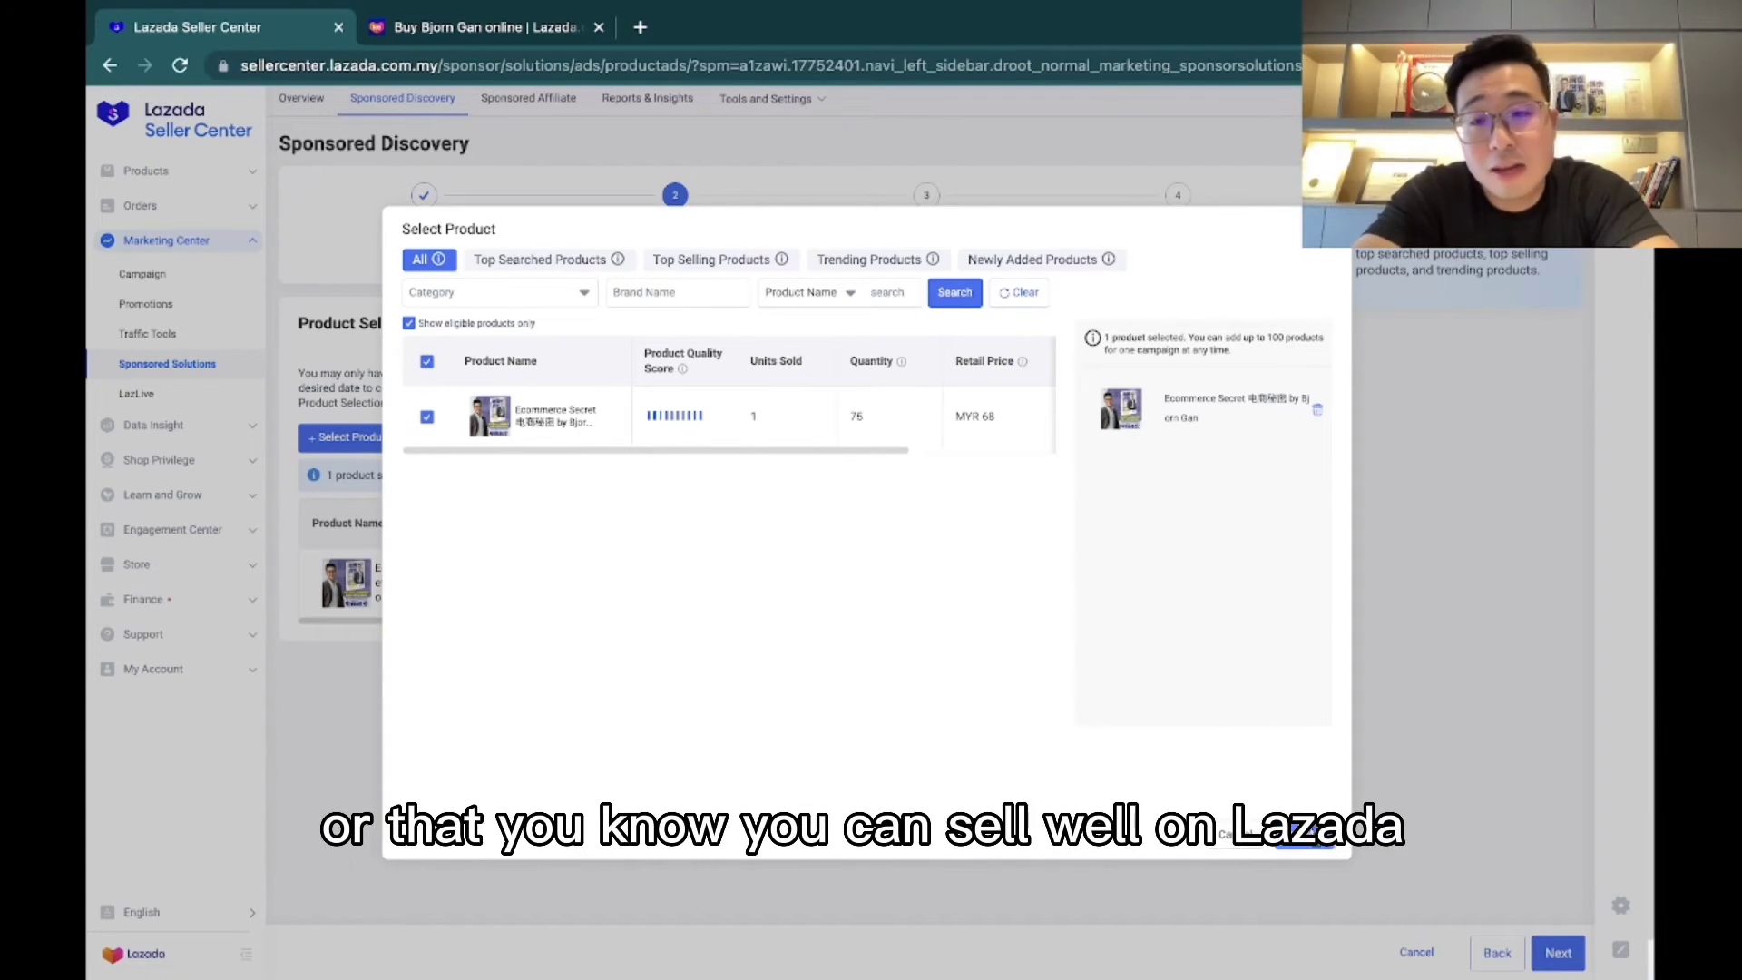
click(1306, 835)
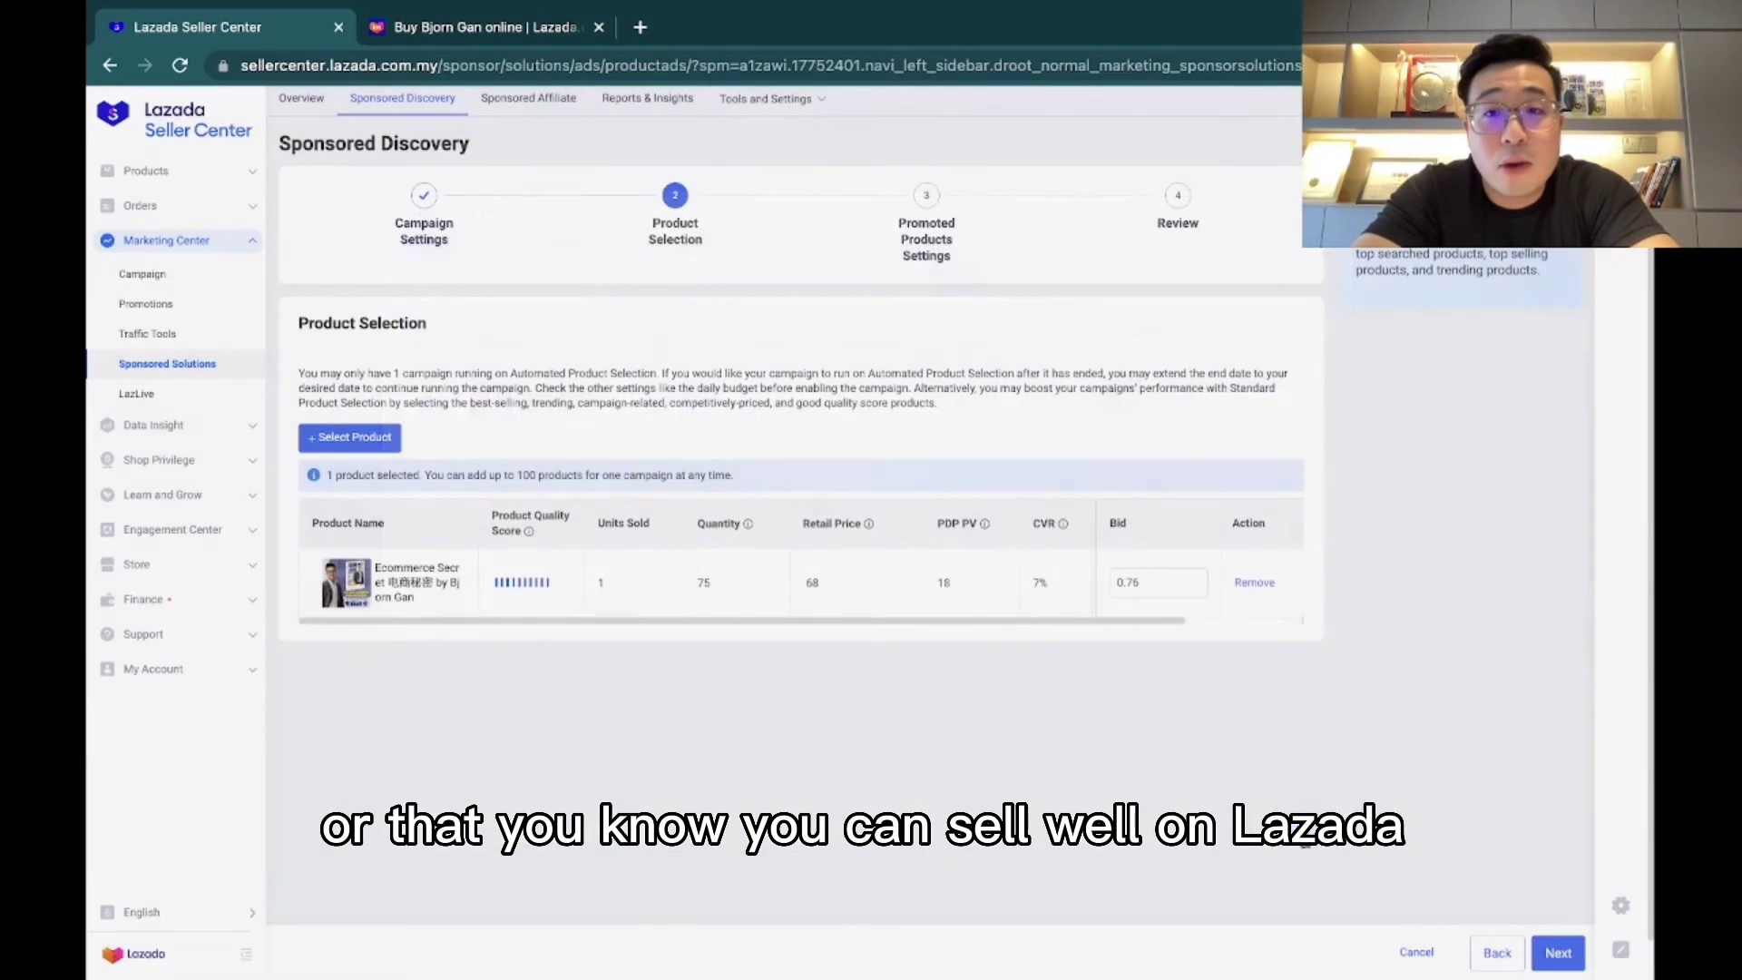
Step: Review the book's figures in the product table, including 18 page views and 7% conversion rate
double_click(1164, 574)
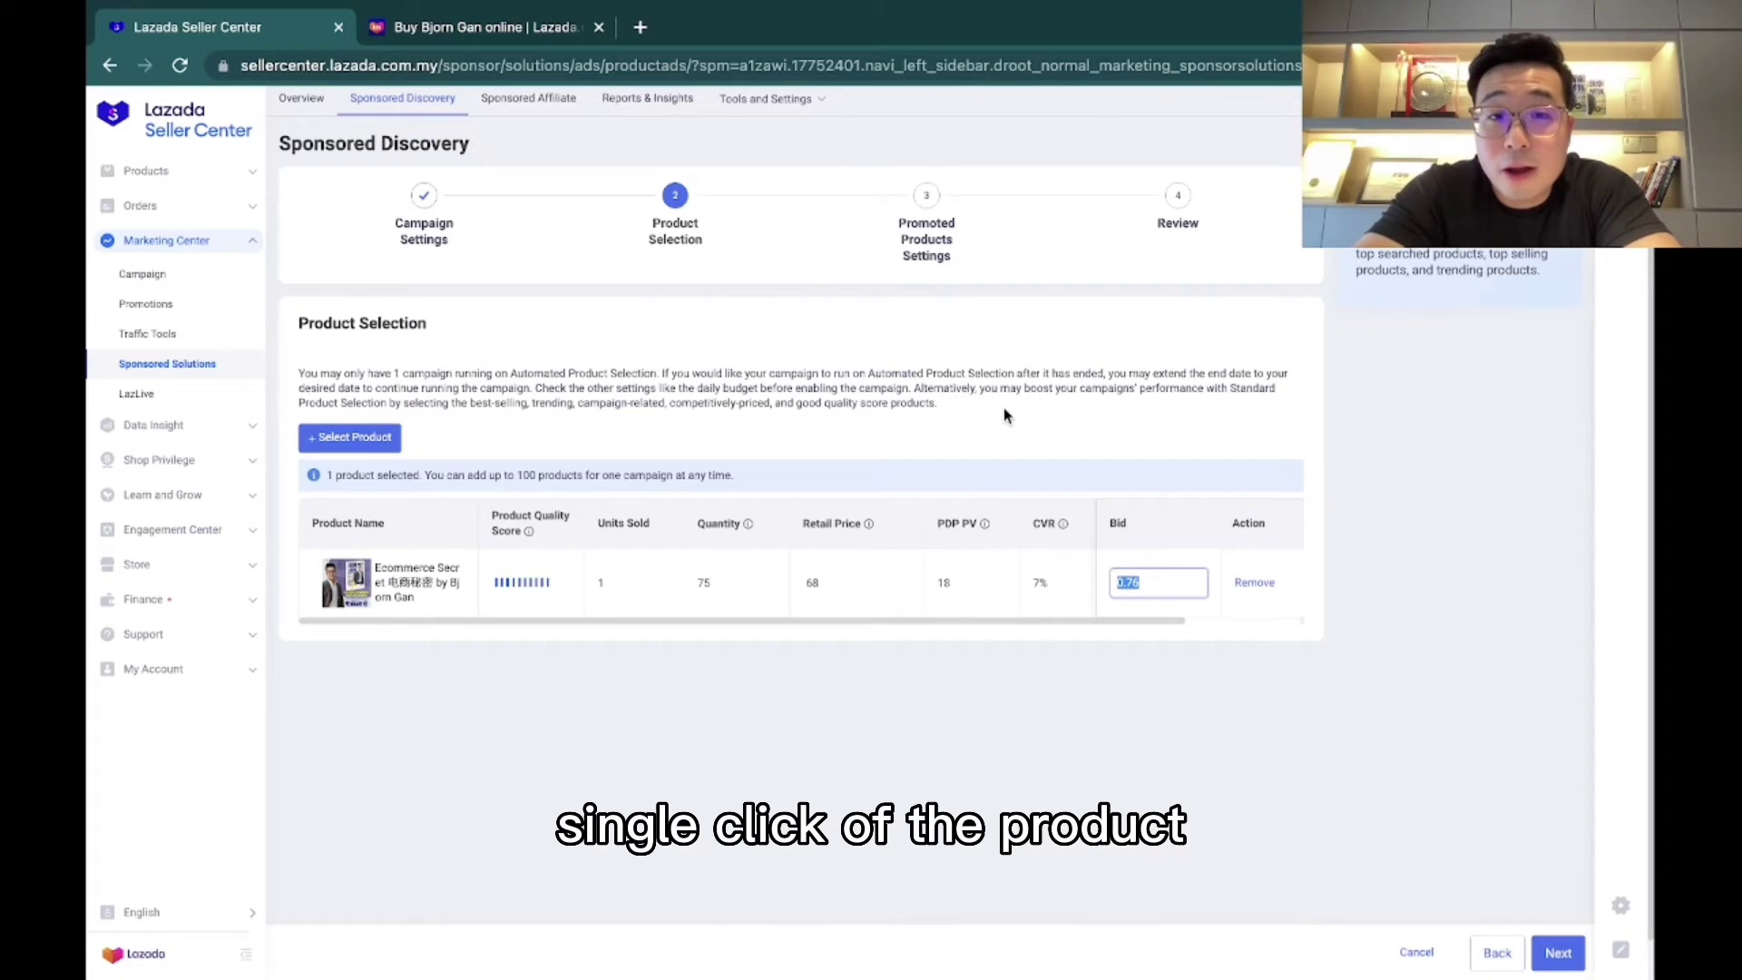
drag(1043, 626, 1136, 617)
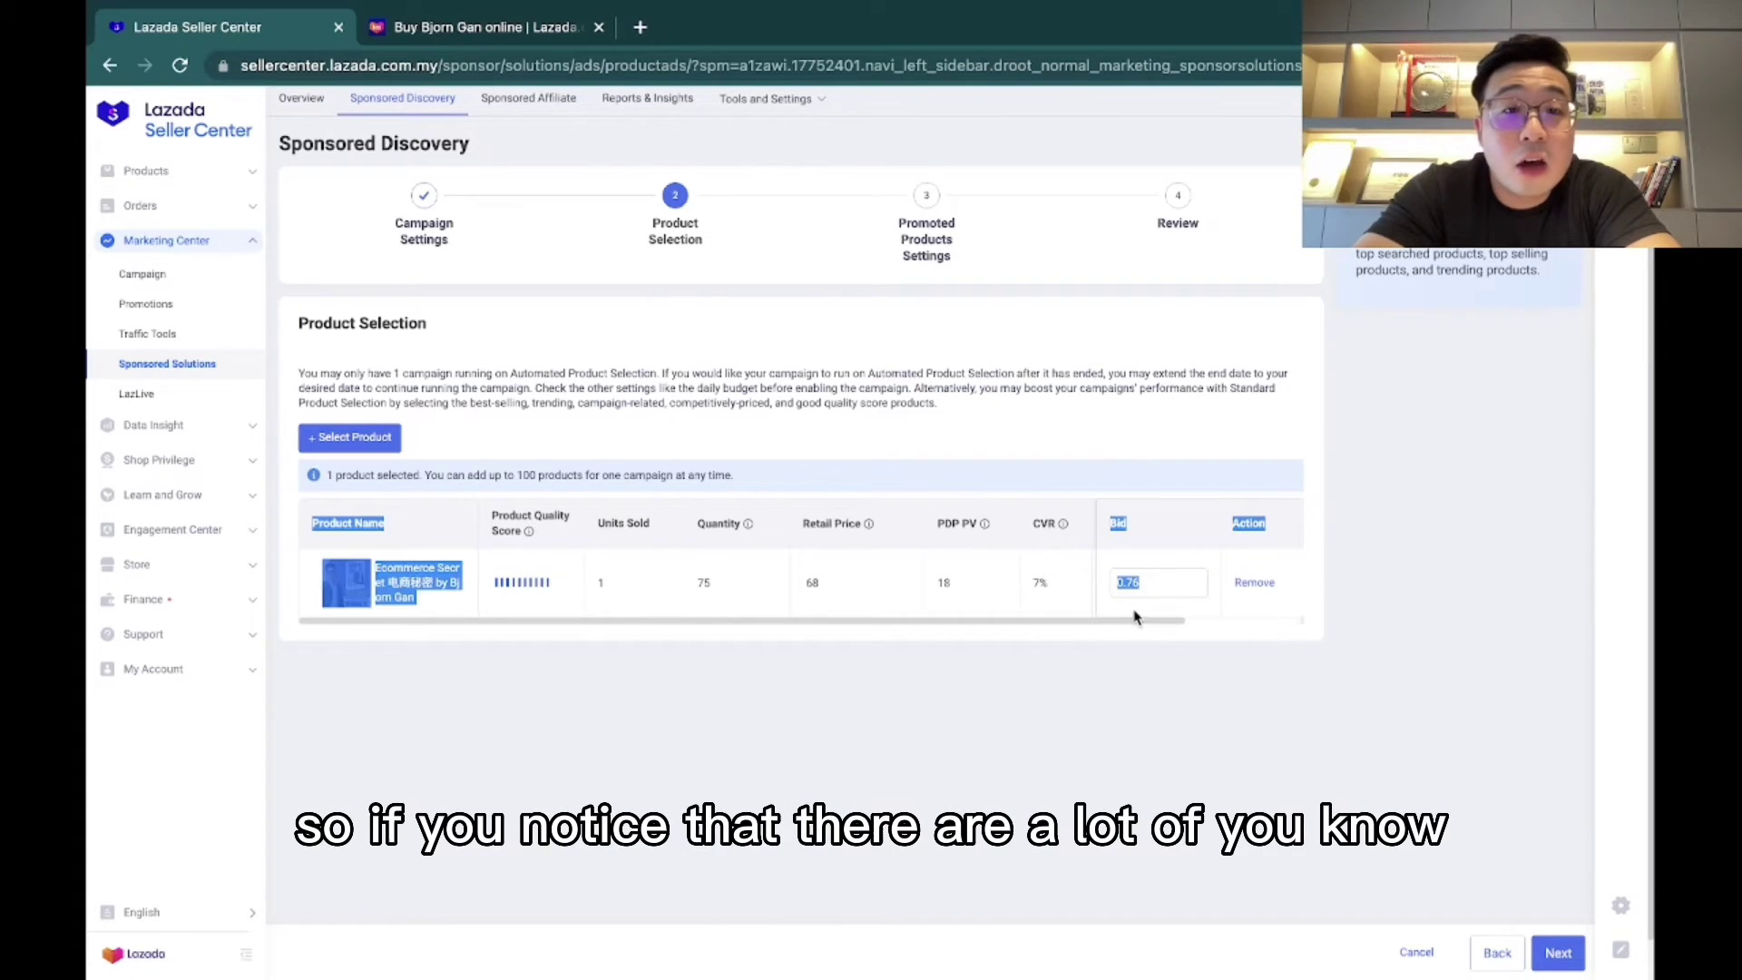
click(943, 593)
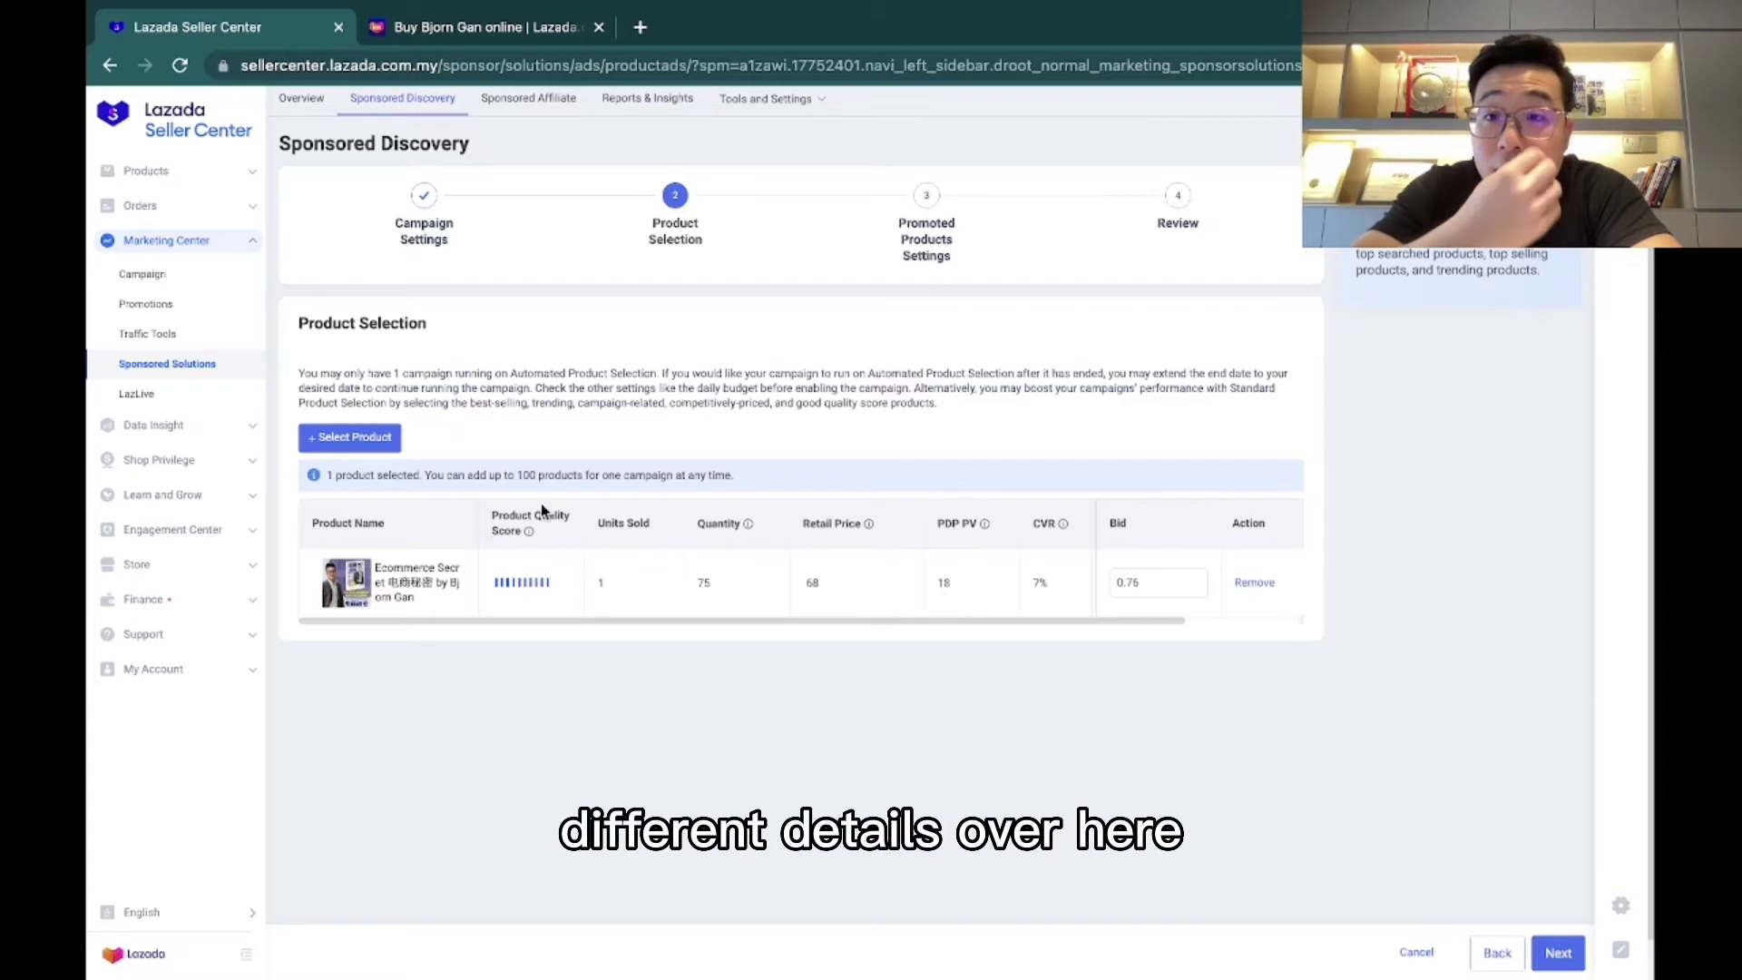
mouse_move(533, 540)
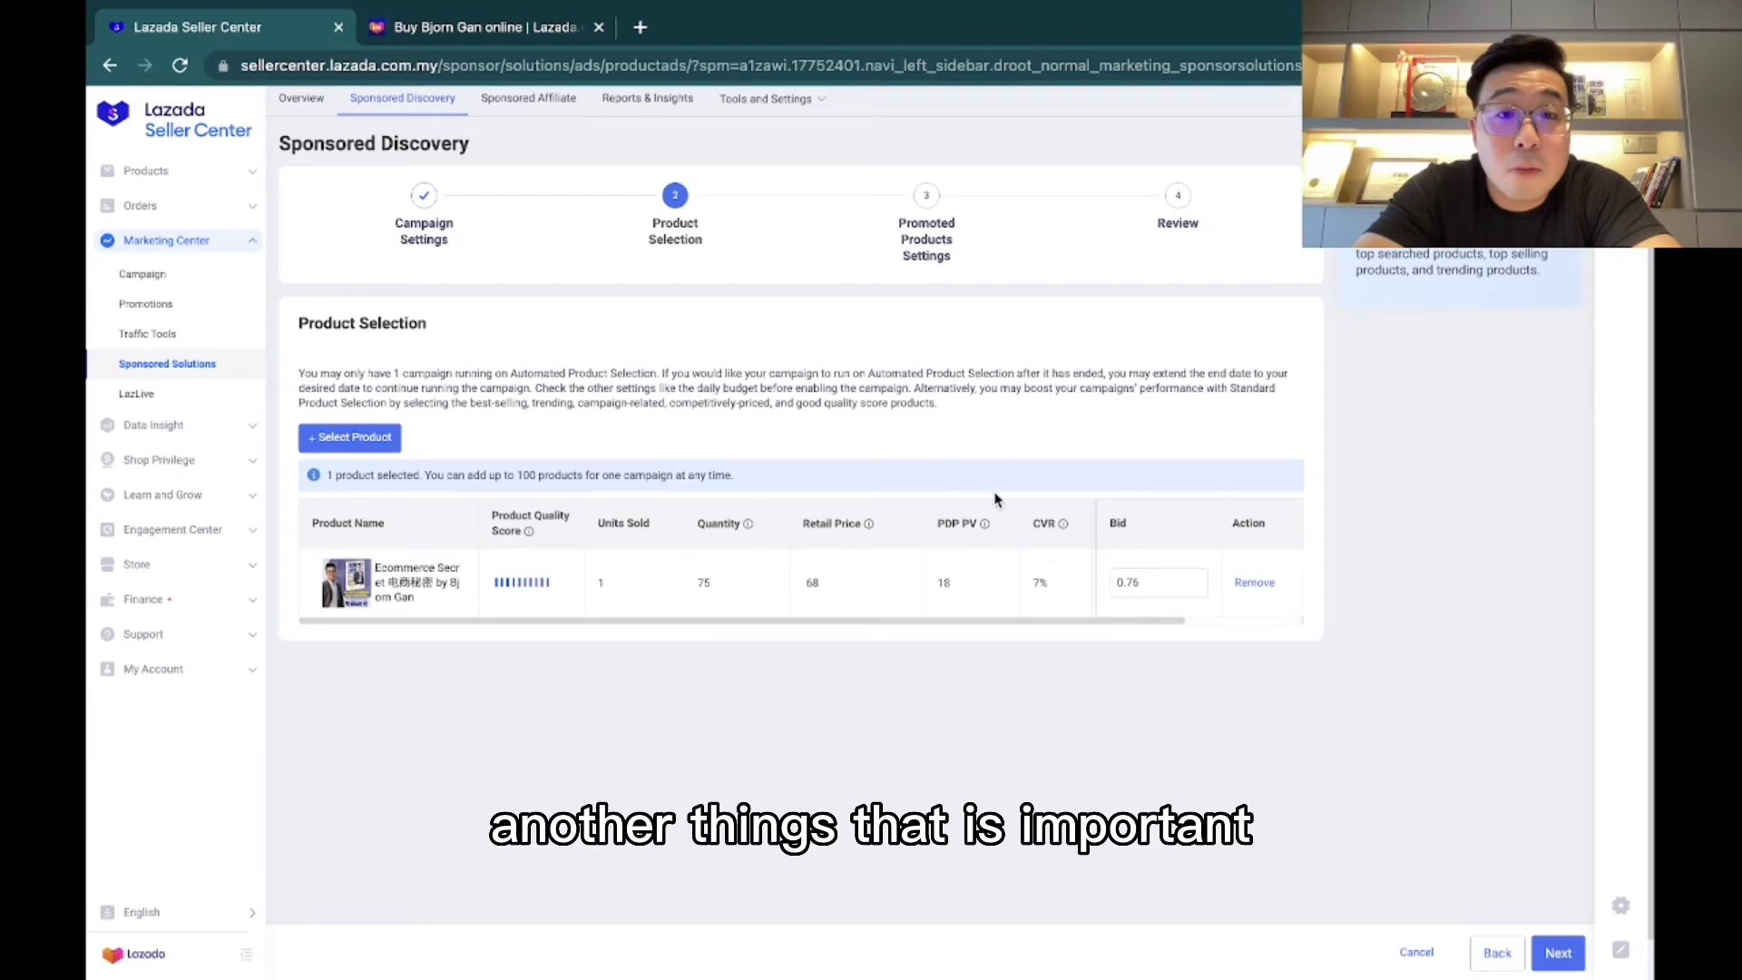
mouse_move(985, 525)
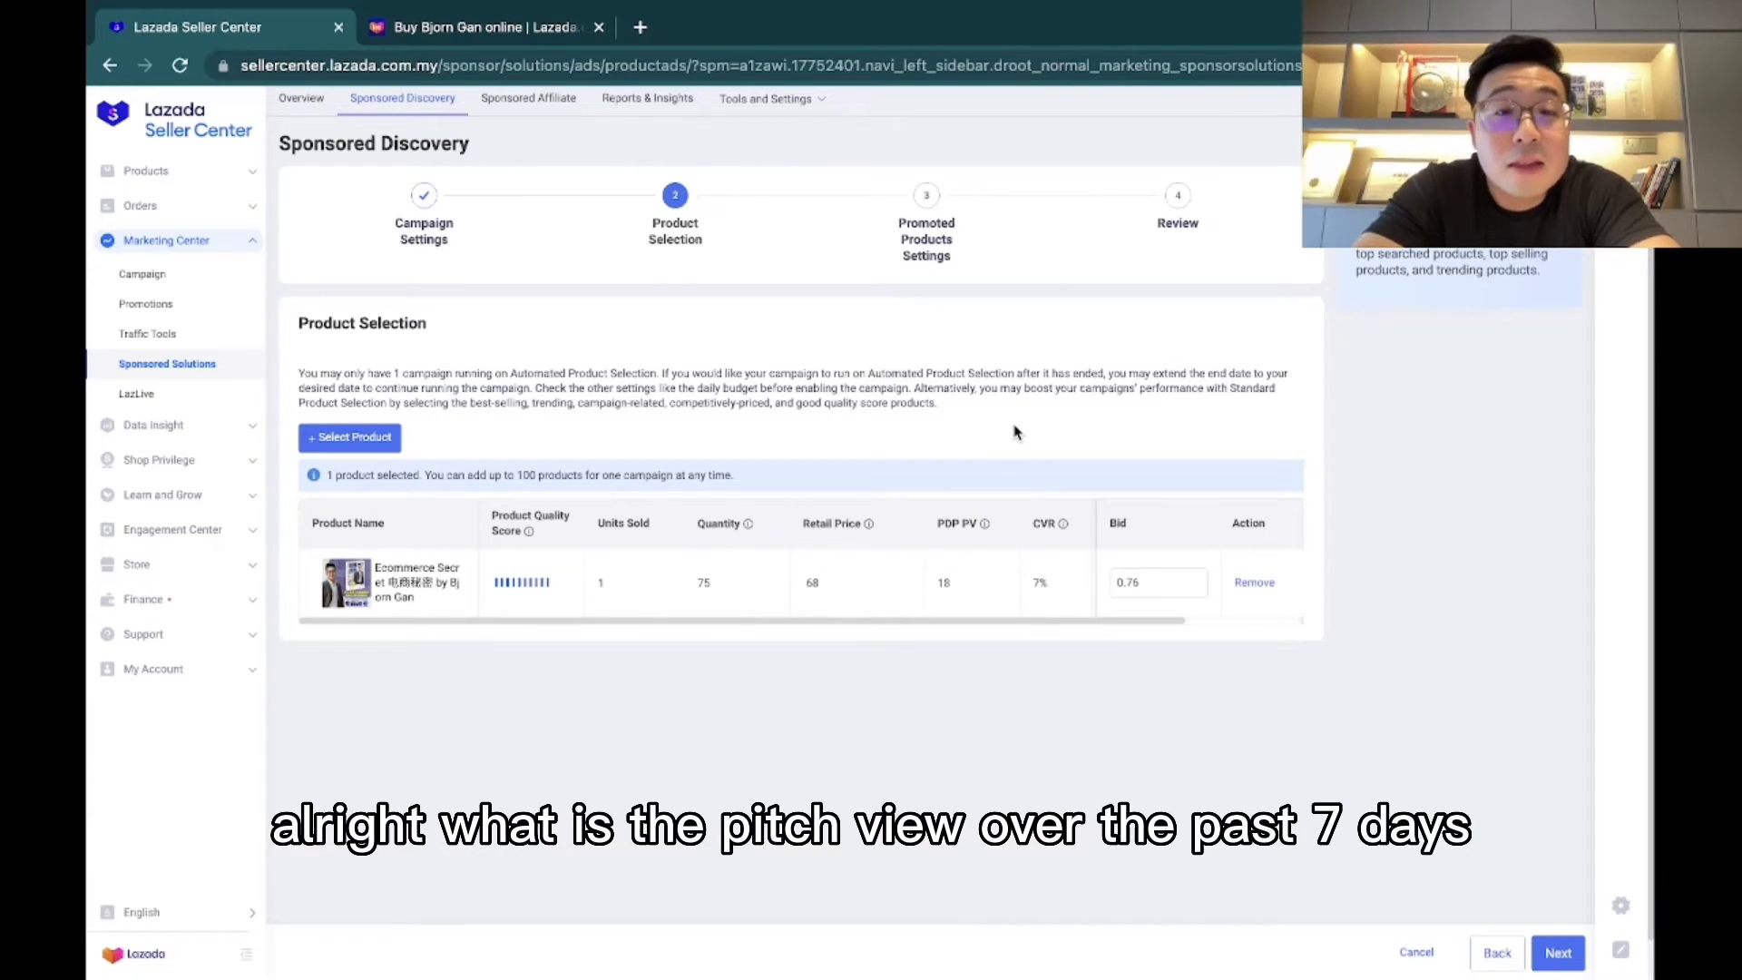
double_click(943, 582)
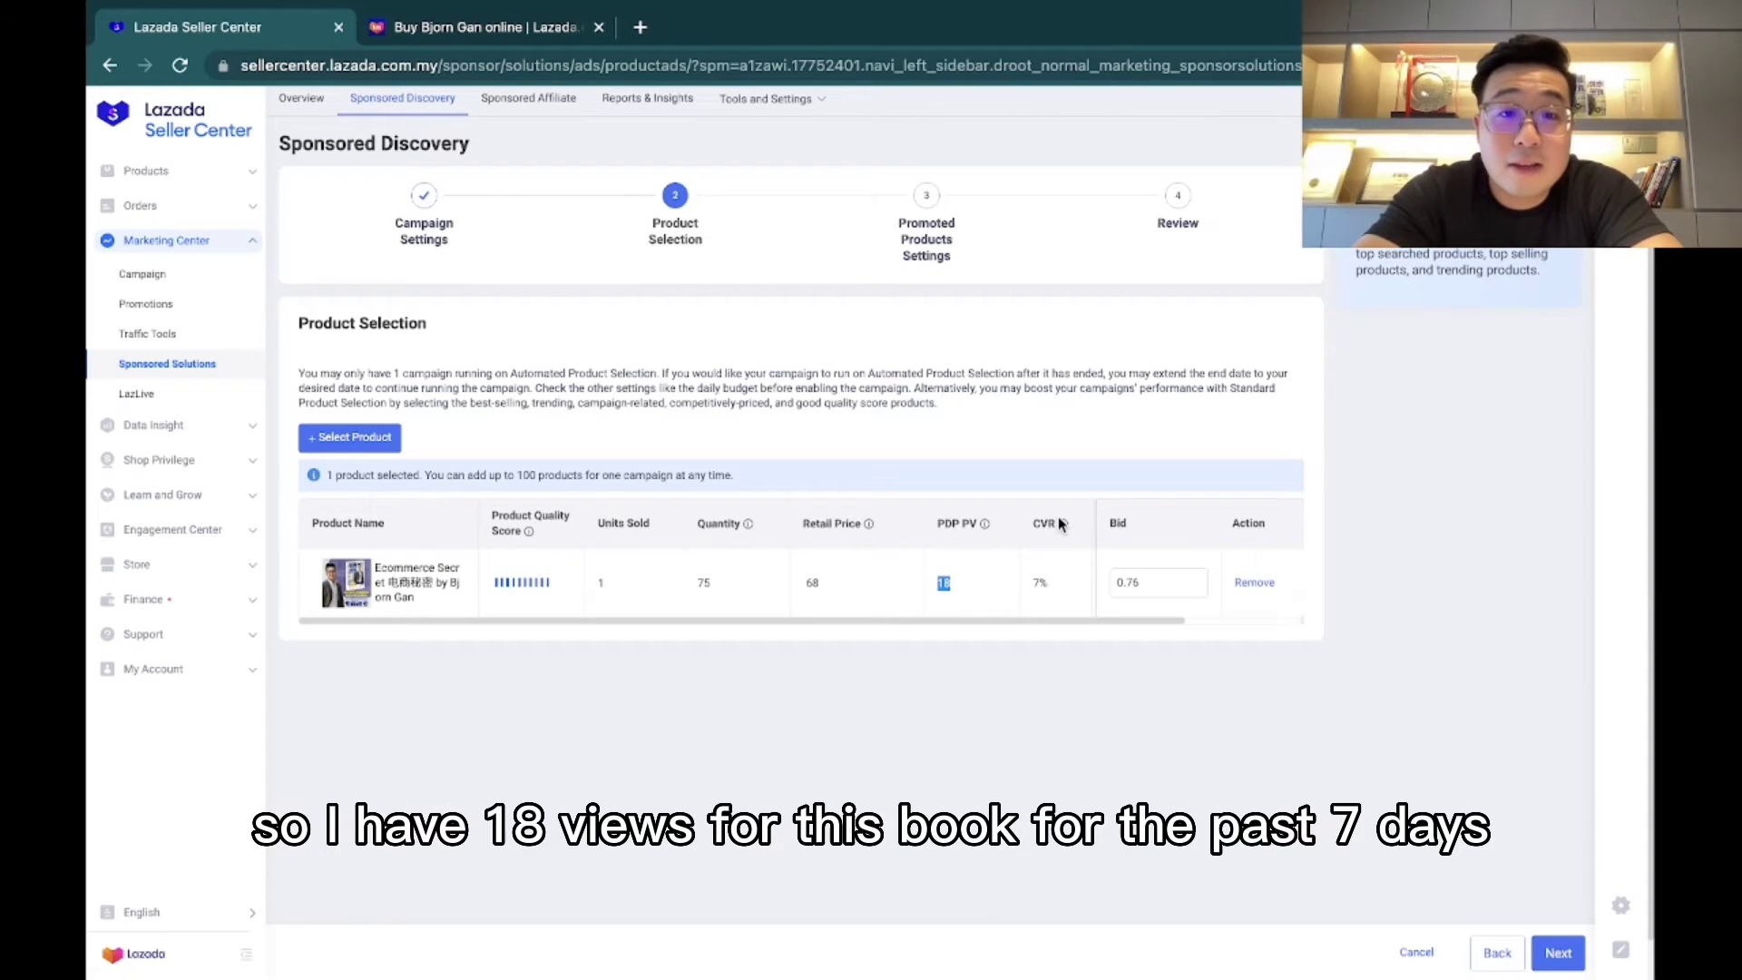
mouse_move(1063, 526)
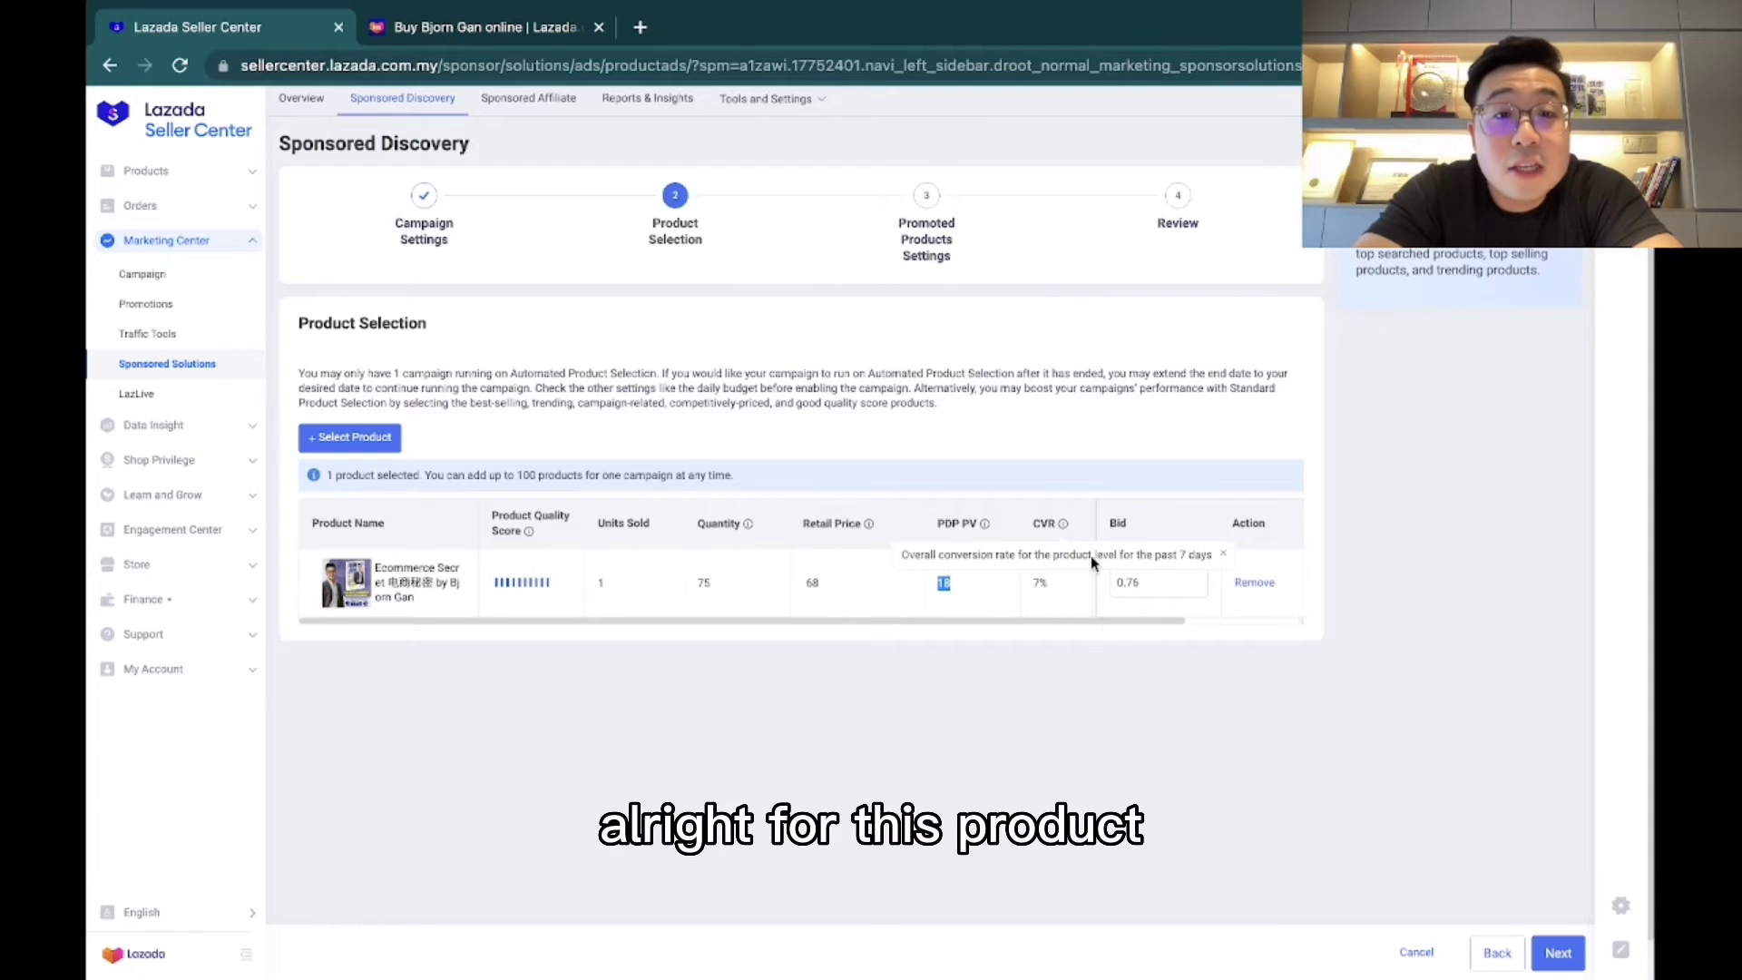
click(1048, 606)
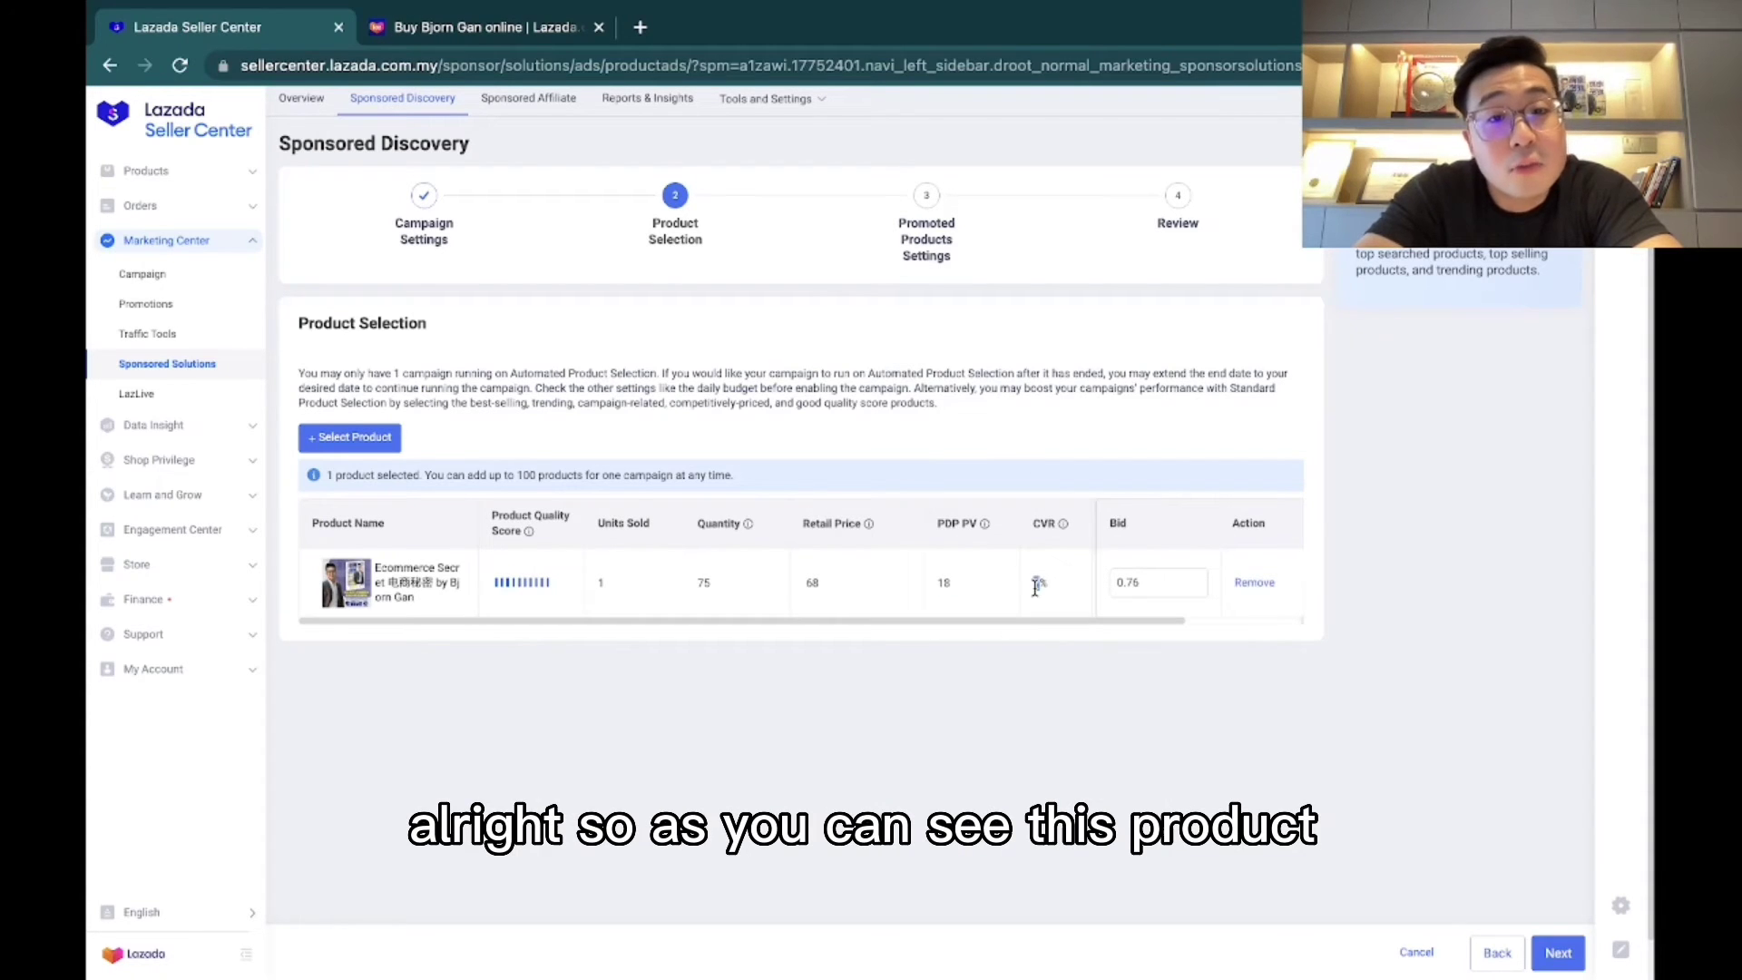
double_click(1038, 583)
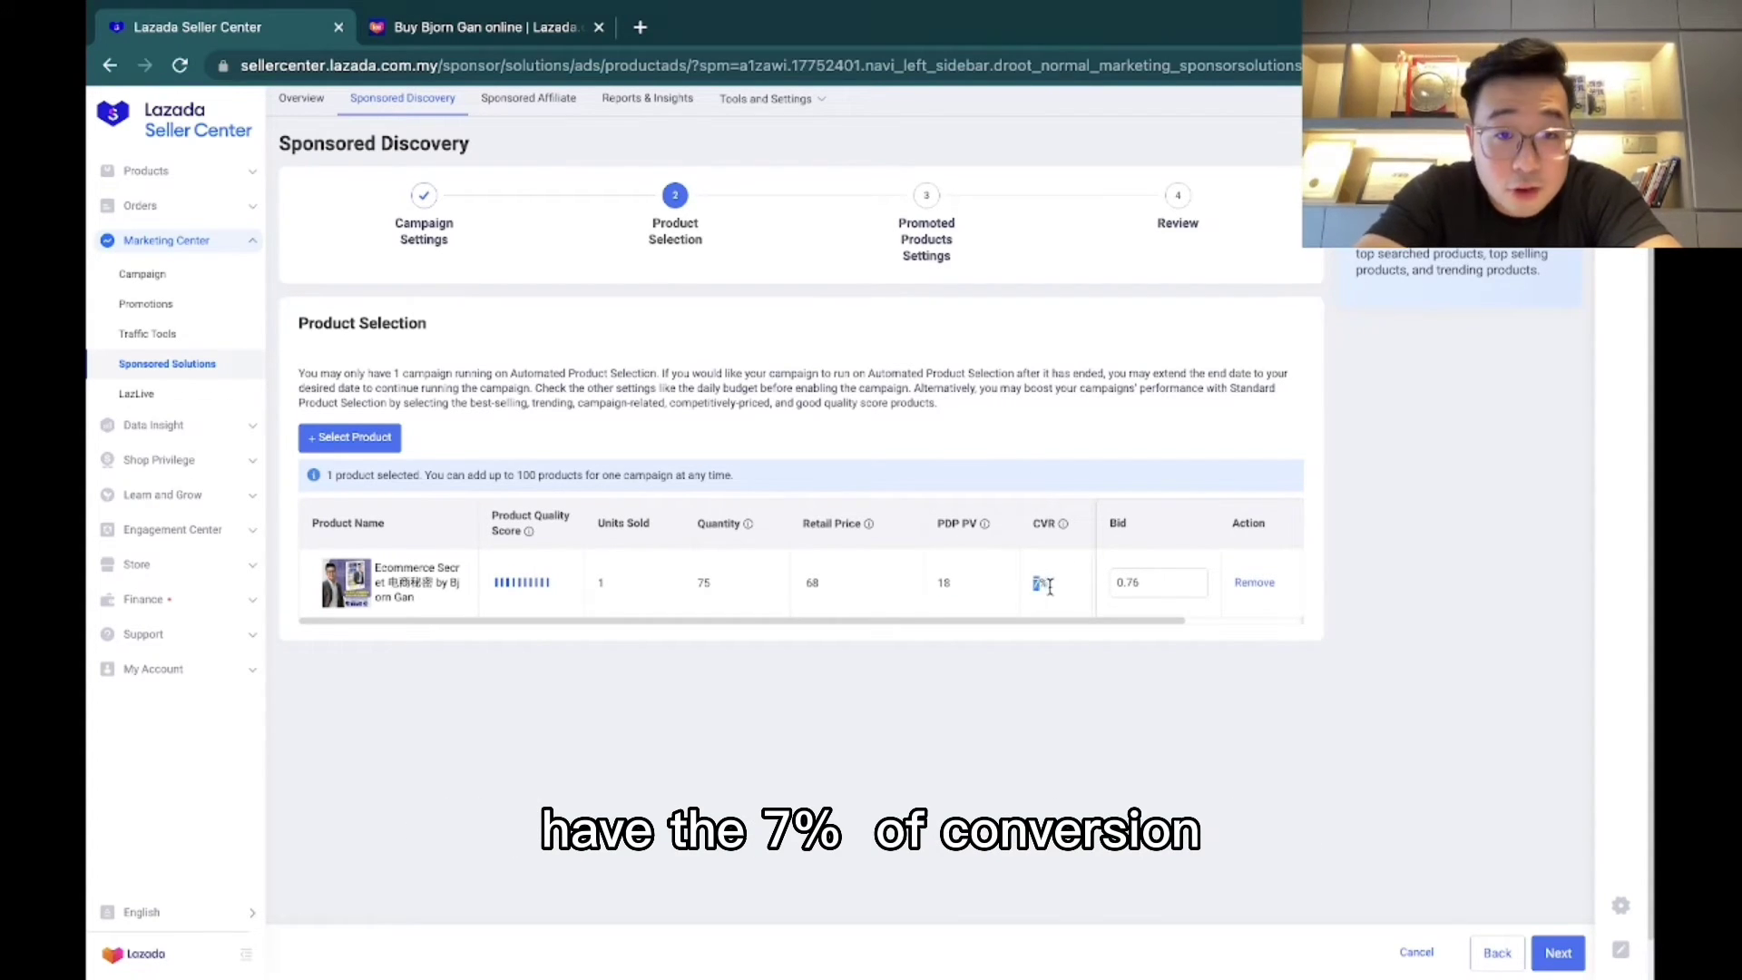
mouse_move(1064, 526)
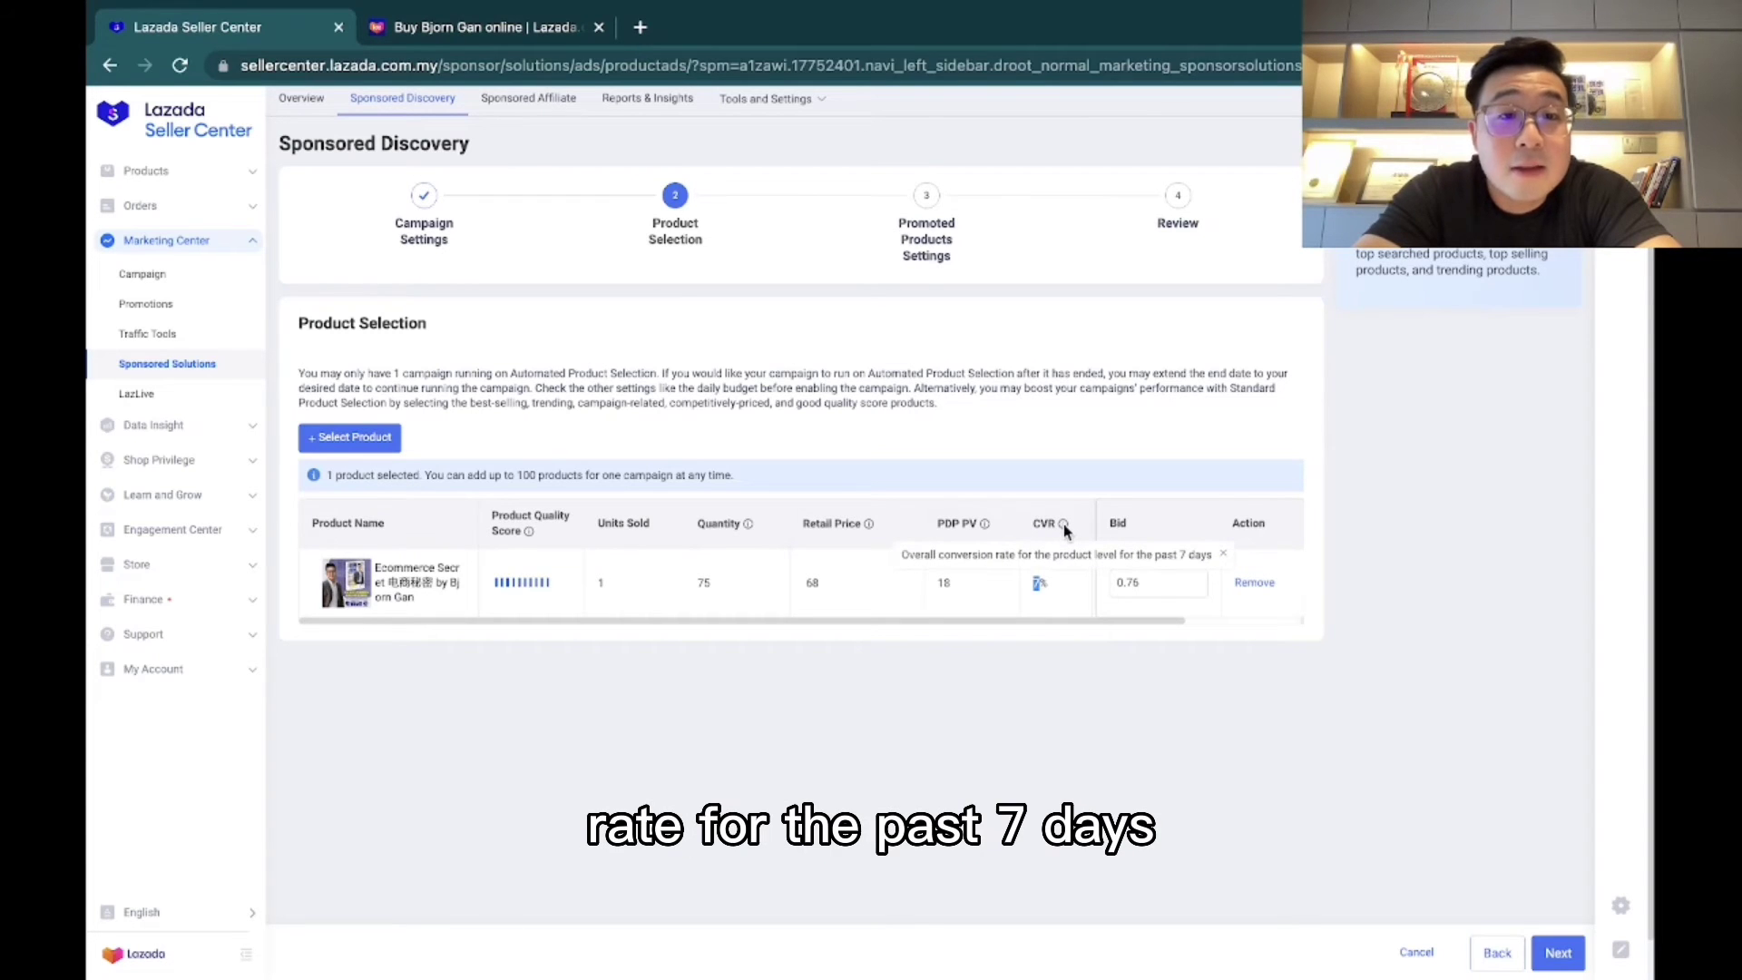
click(1141, 569)
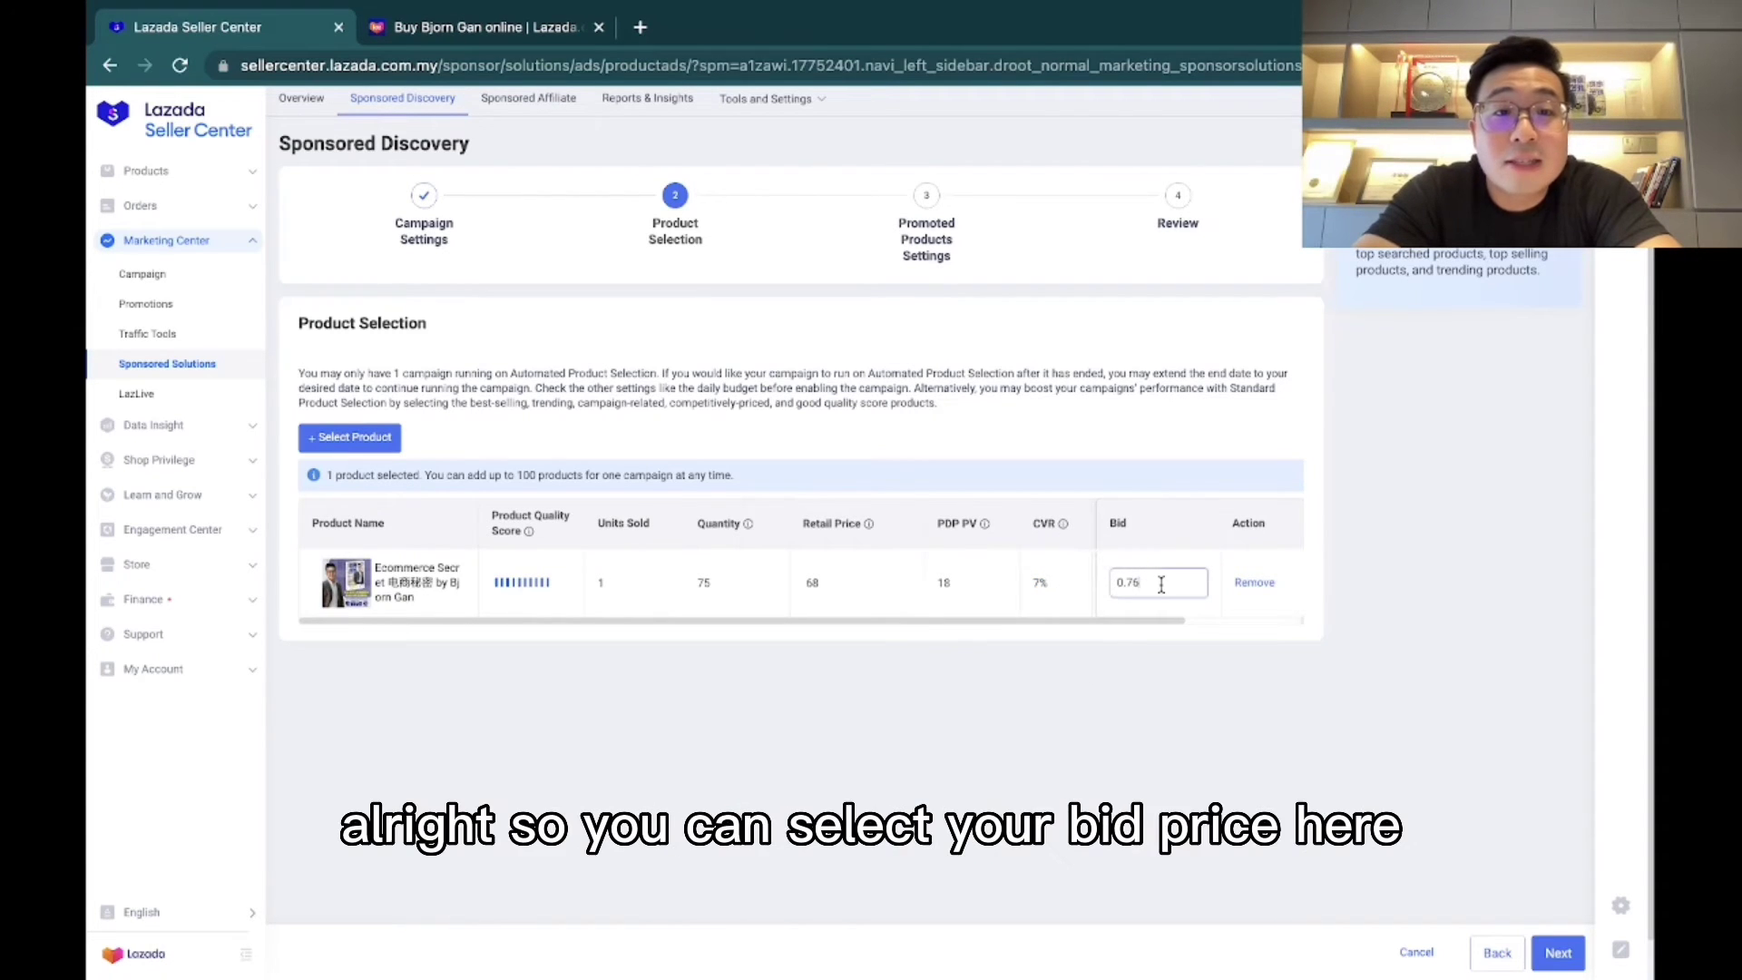
Step: Replace the book's 0.76 bid with 1
double_click(1161, 584)
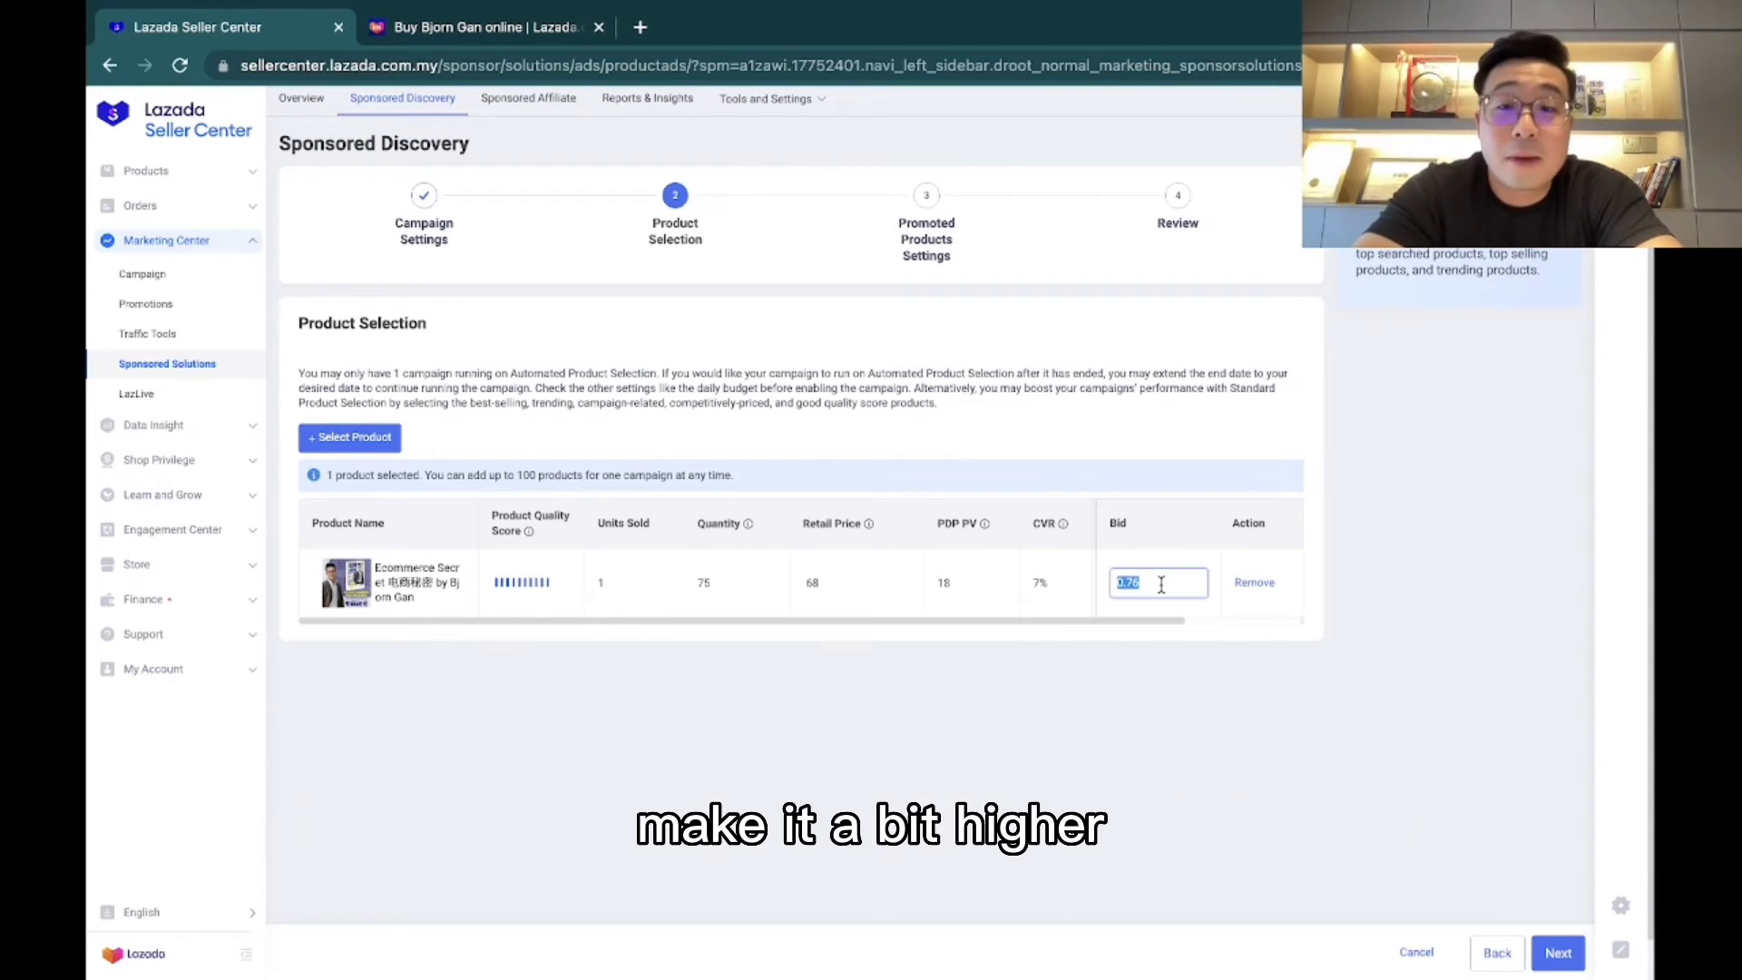
text(1)
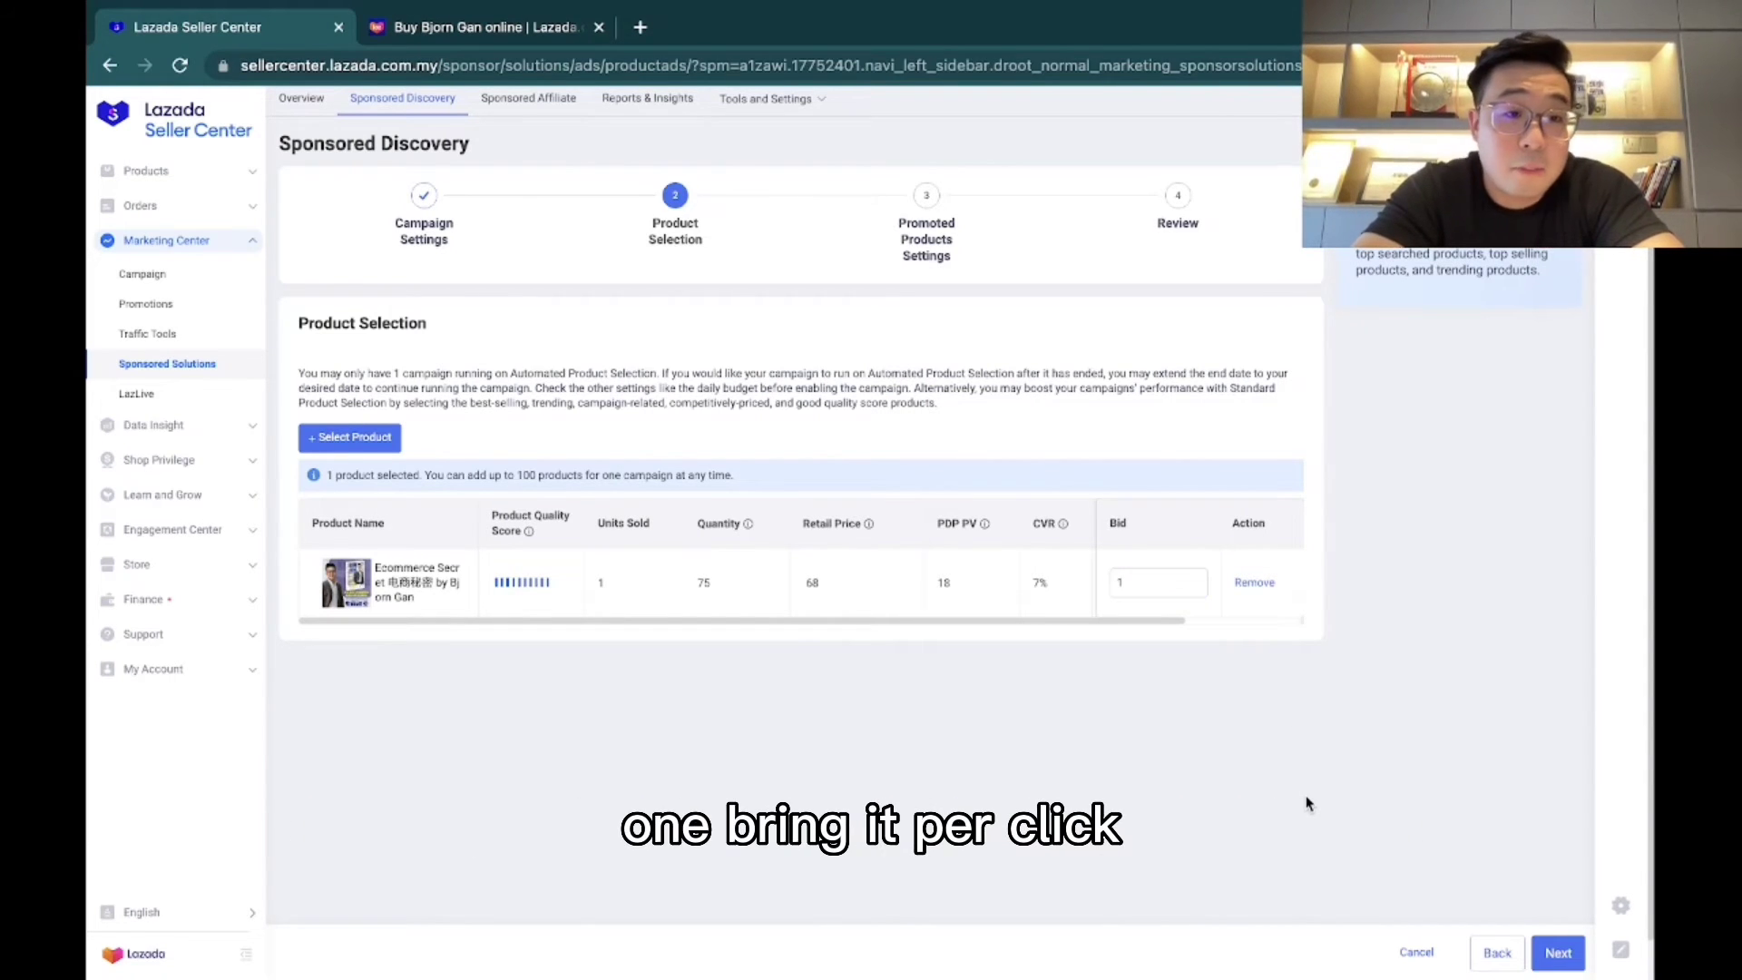
scroll(1306, 801, down, 1)
Step: Switch off 'Enable automatic creatives improvements' on the Promoted Products Settings step
click(1558, 952)
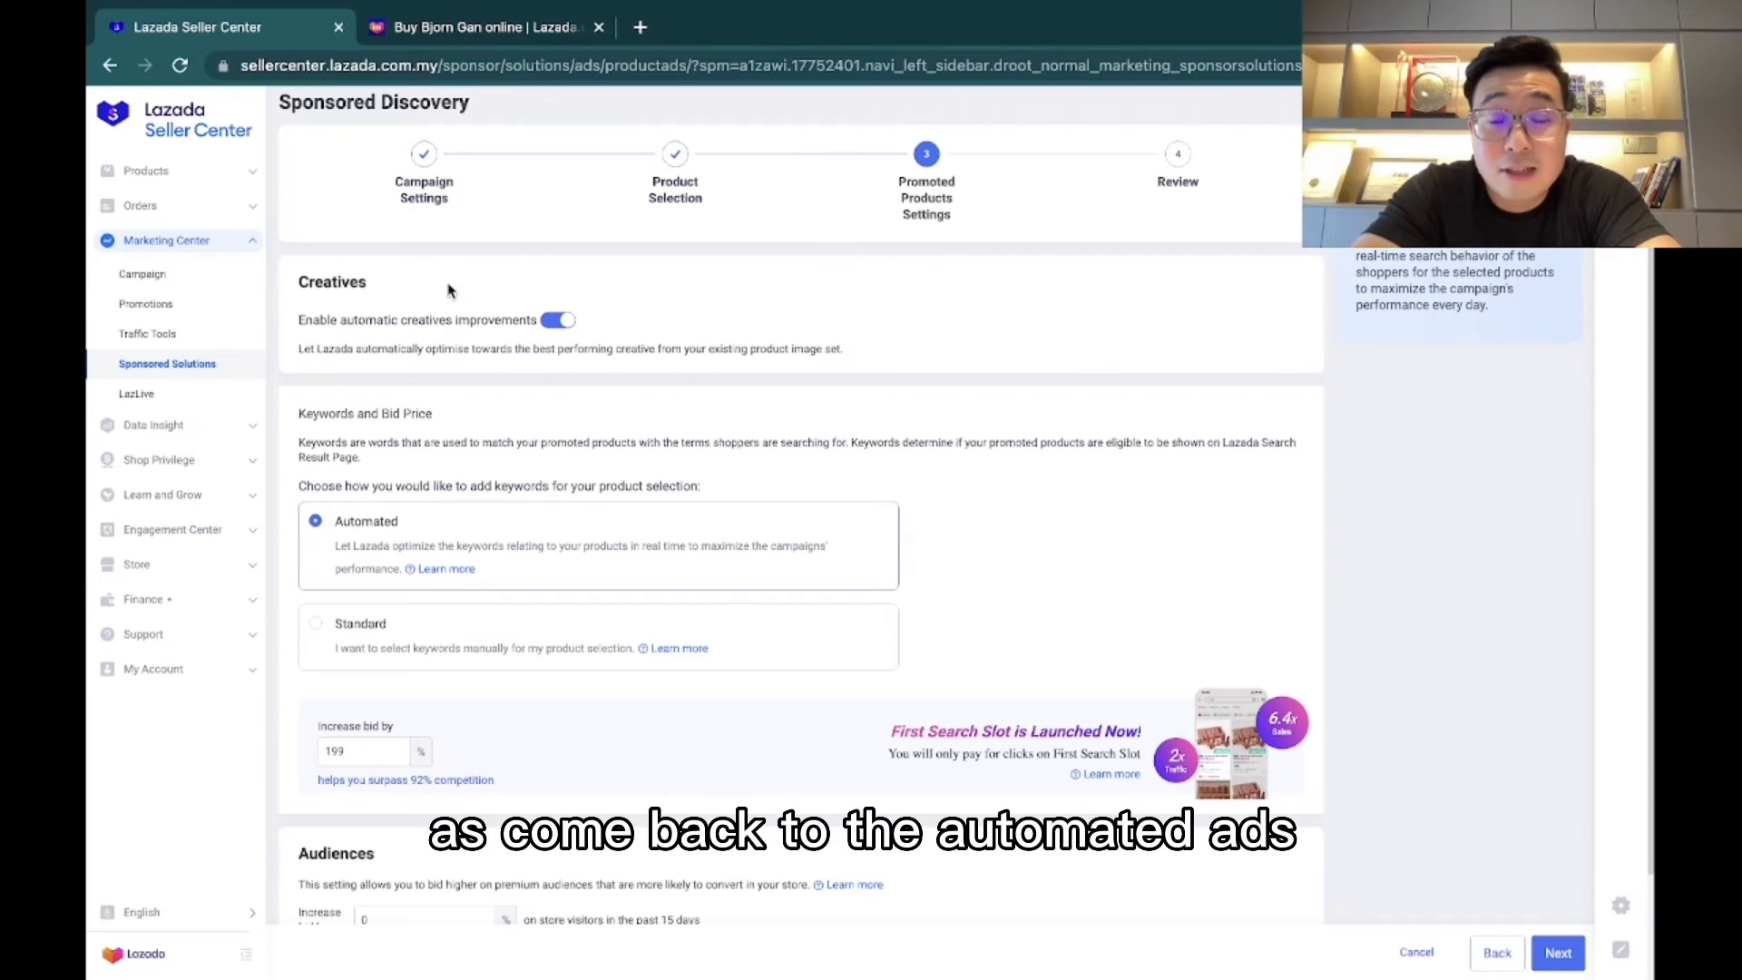
click(561, 323)
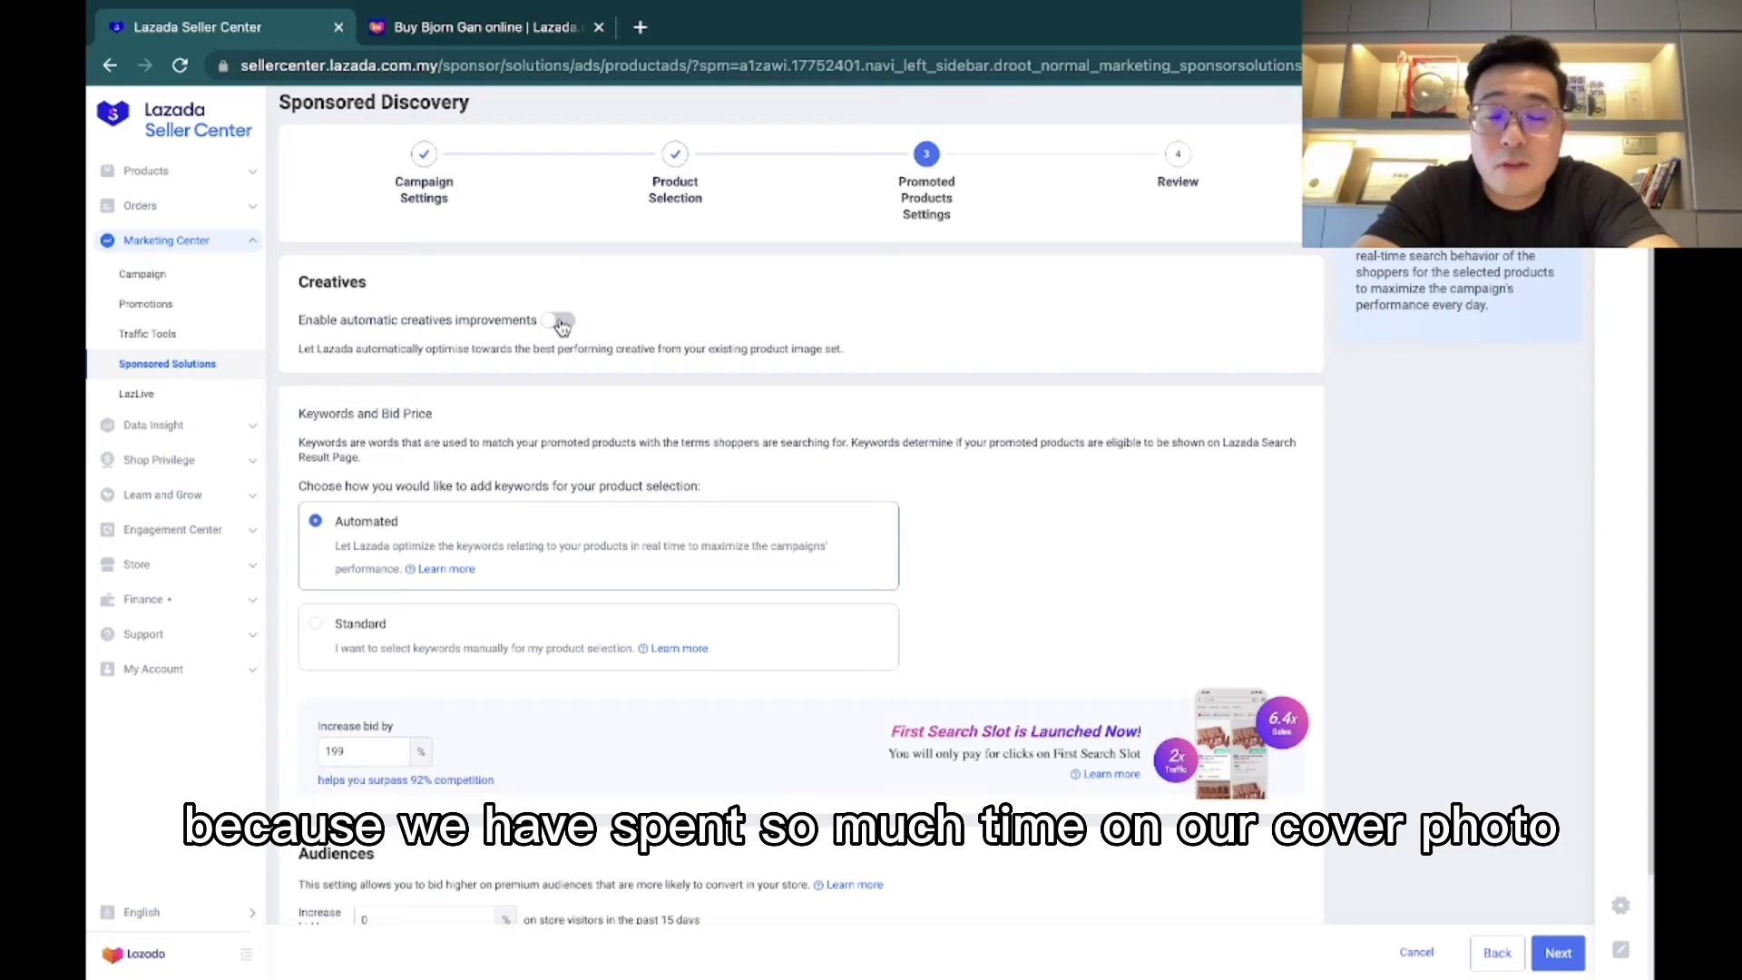
scroll(585, 439, down, 1)
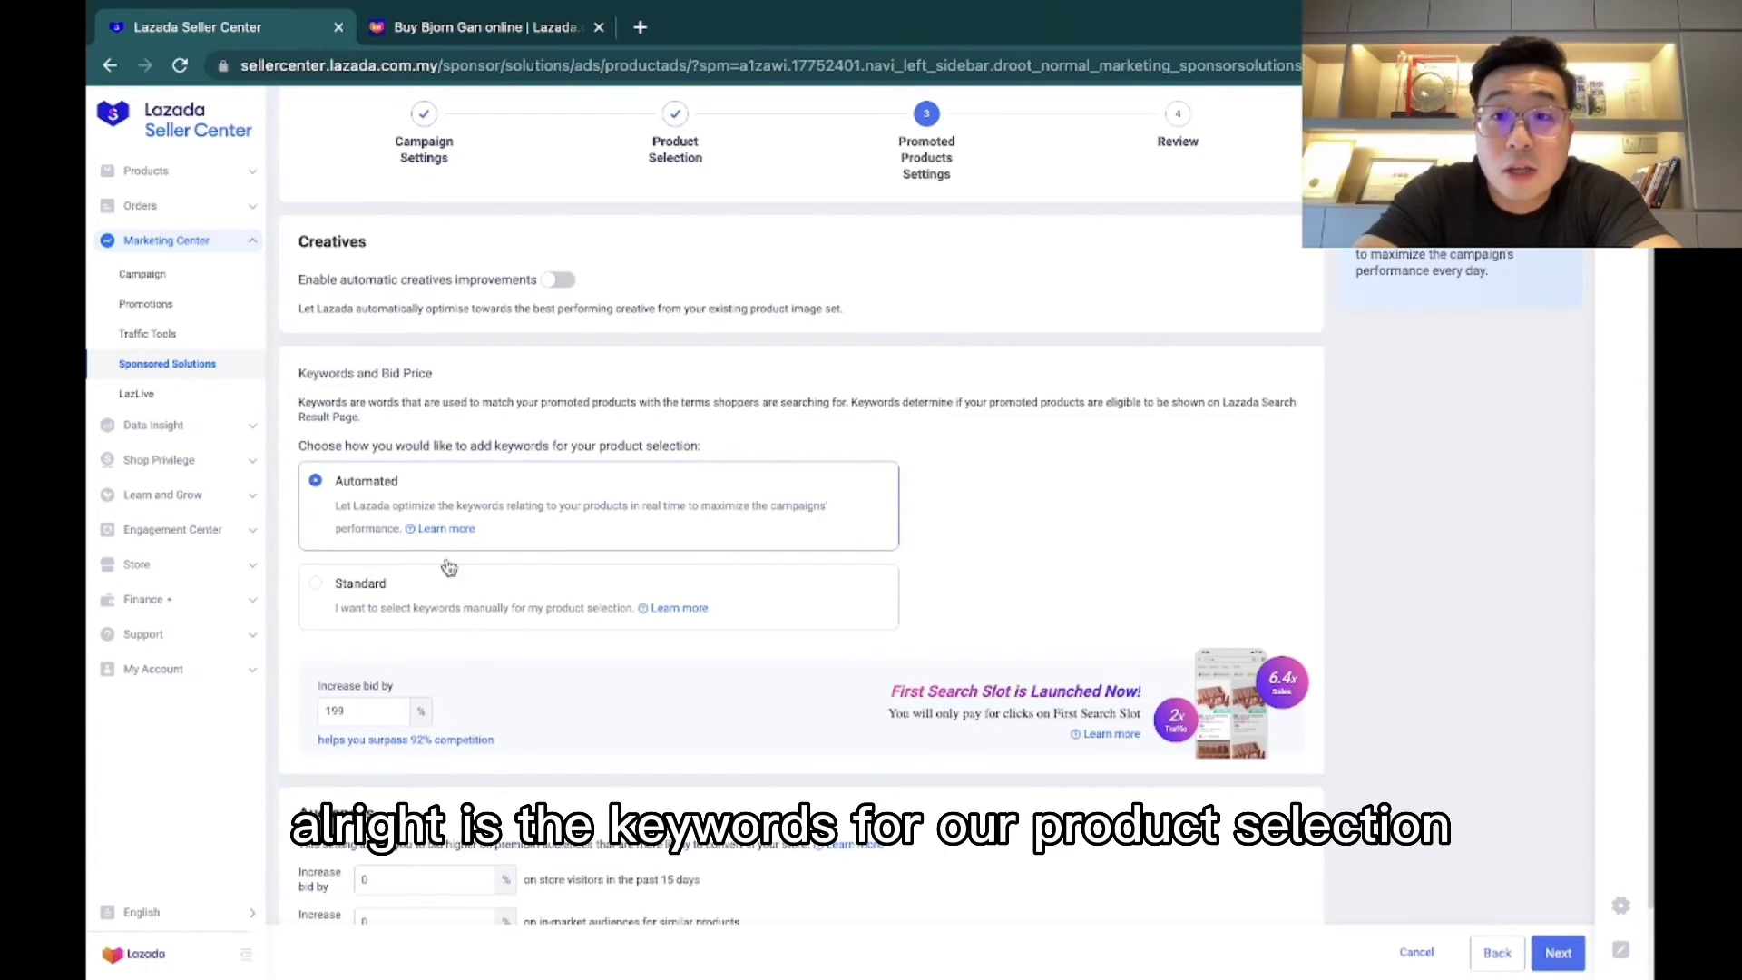
scroll(781, 515, down, 1)
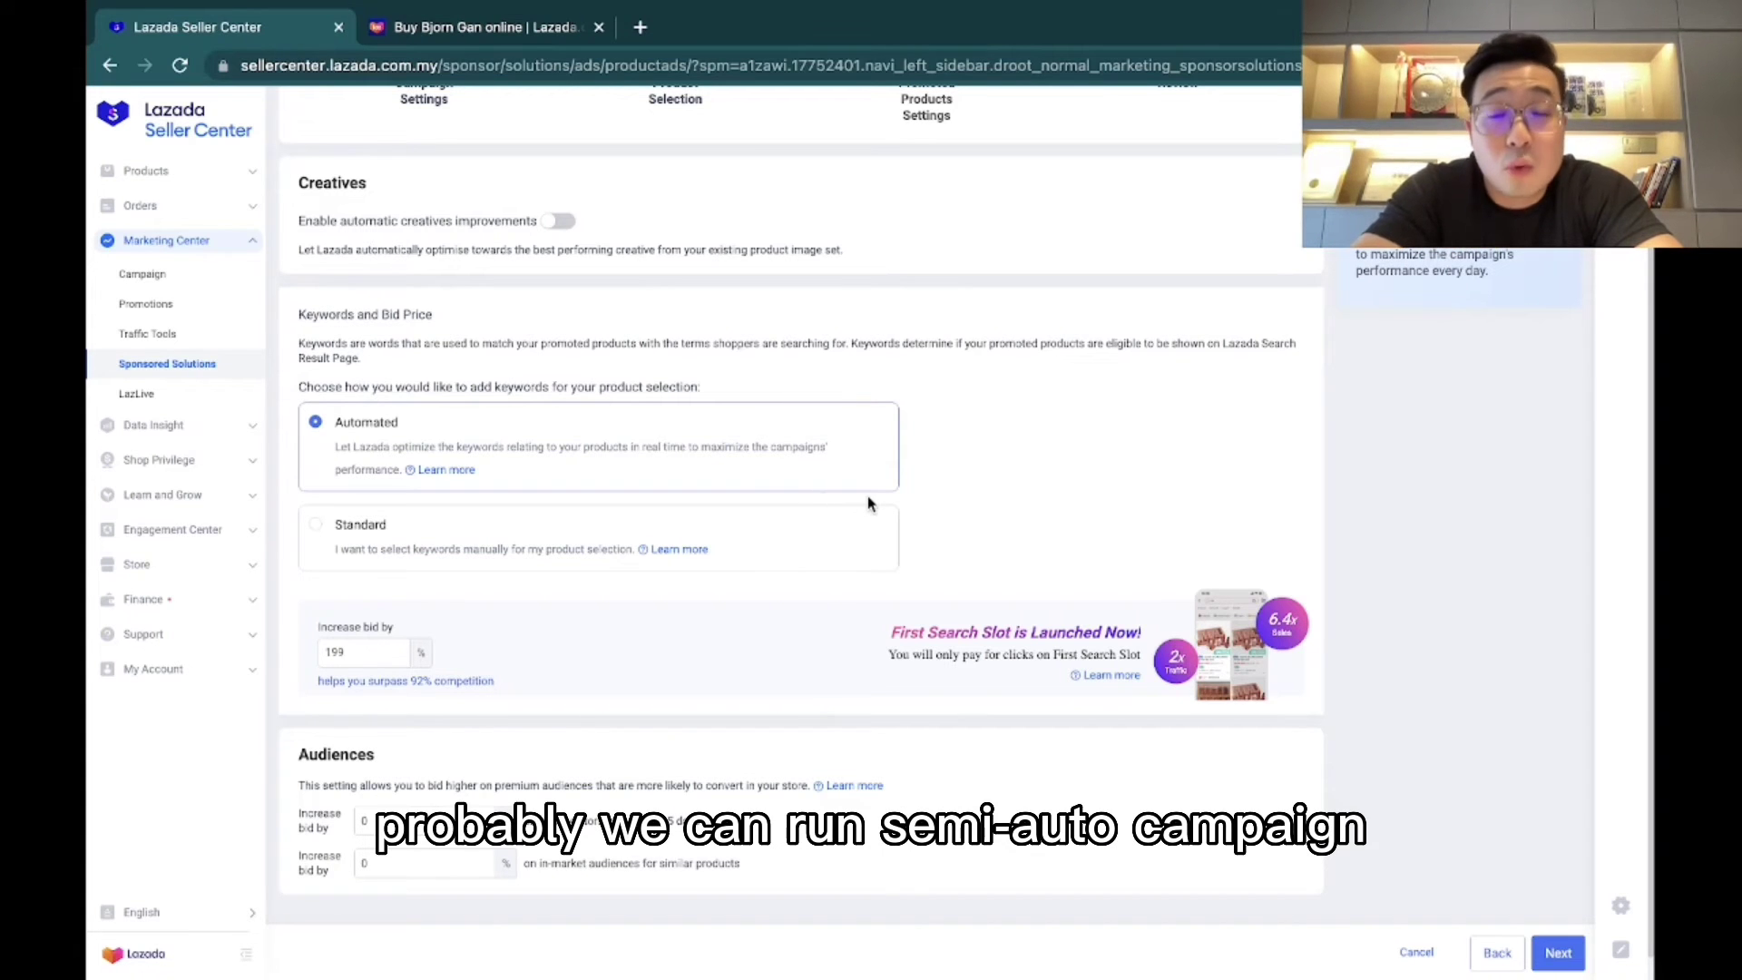
Step: Choose Standard keyword selection to list the book's suggested keywords, and select the 199% bid increase
click(483, 540)
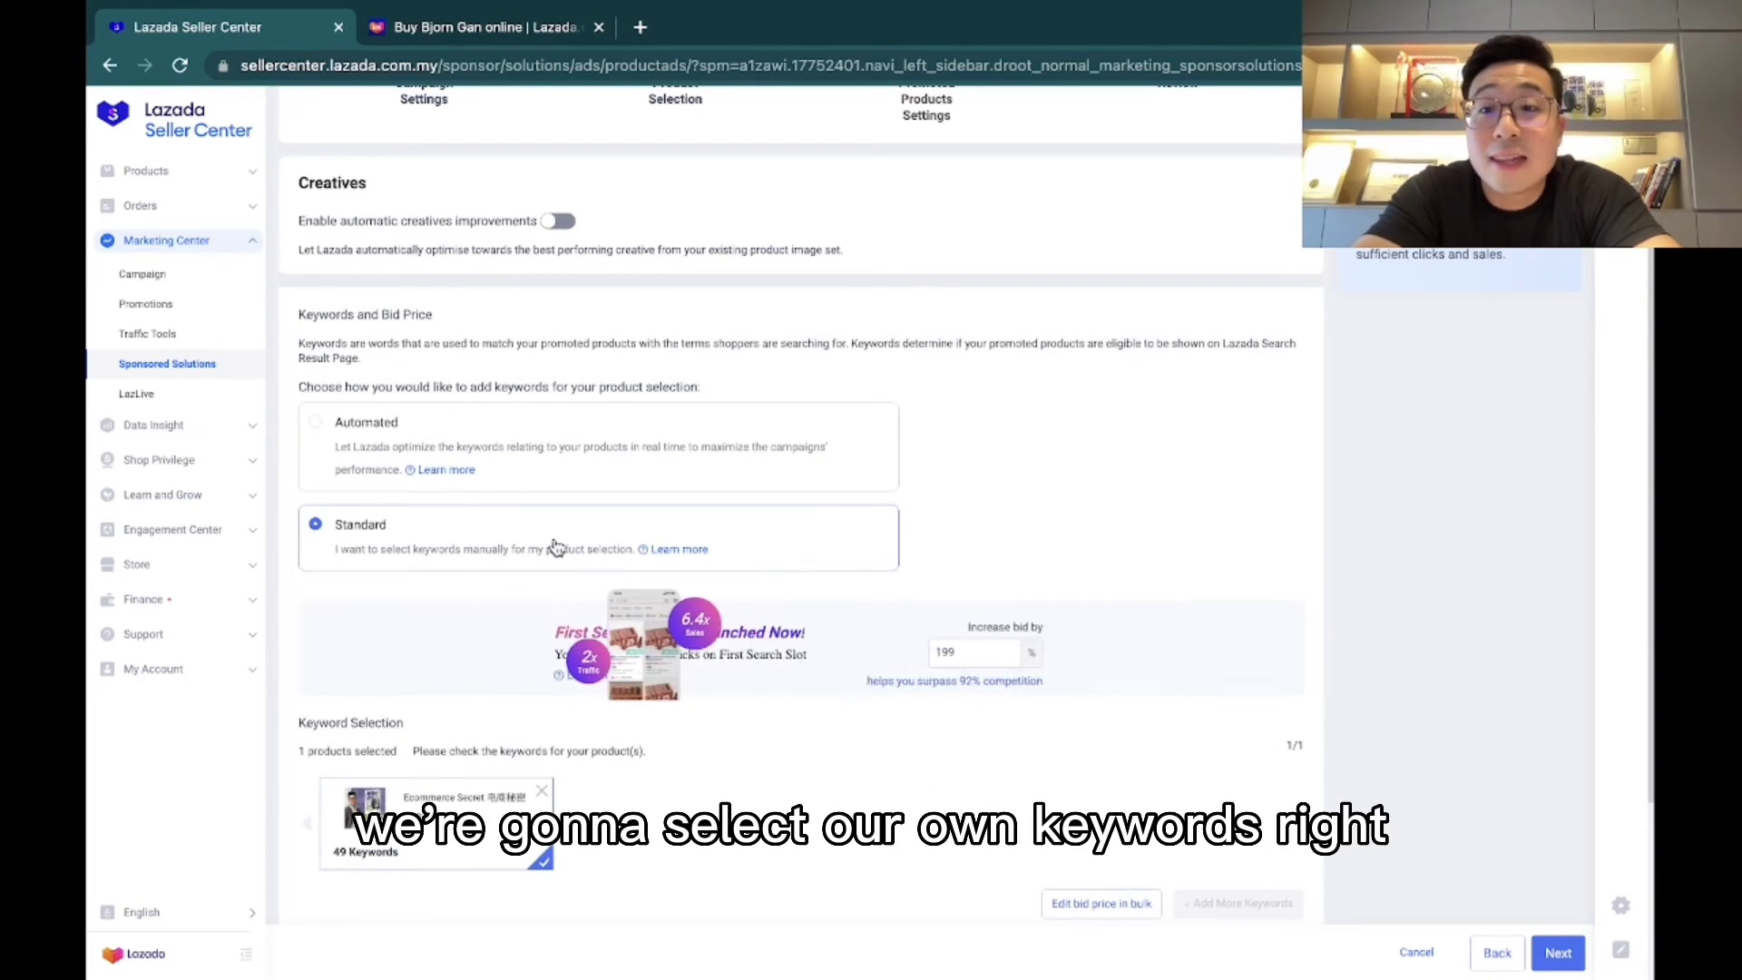
scroll(728, 546, down, 1)
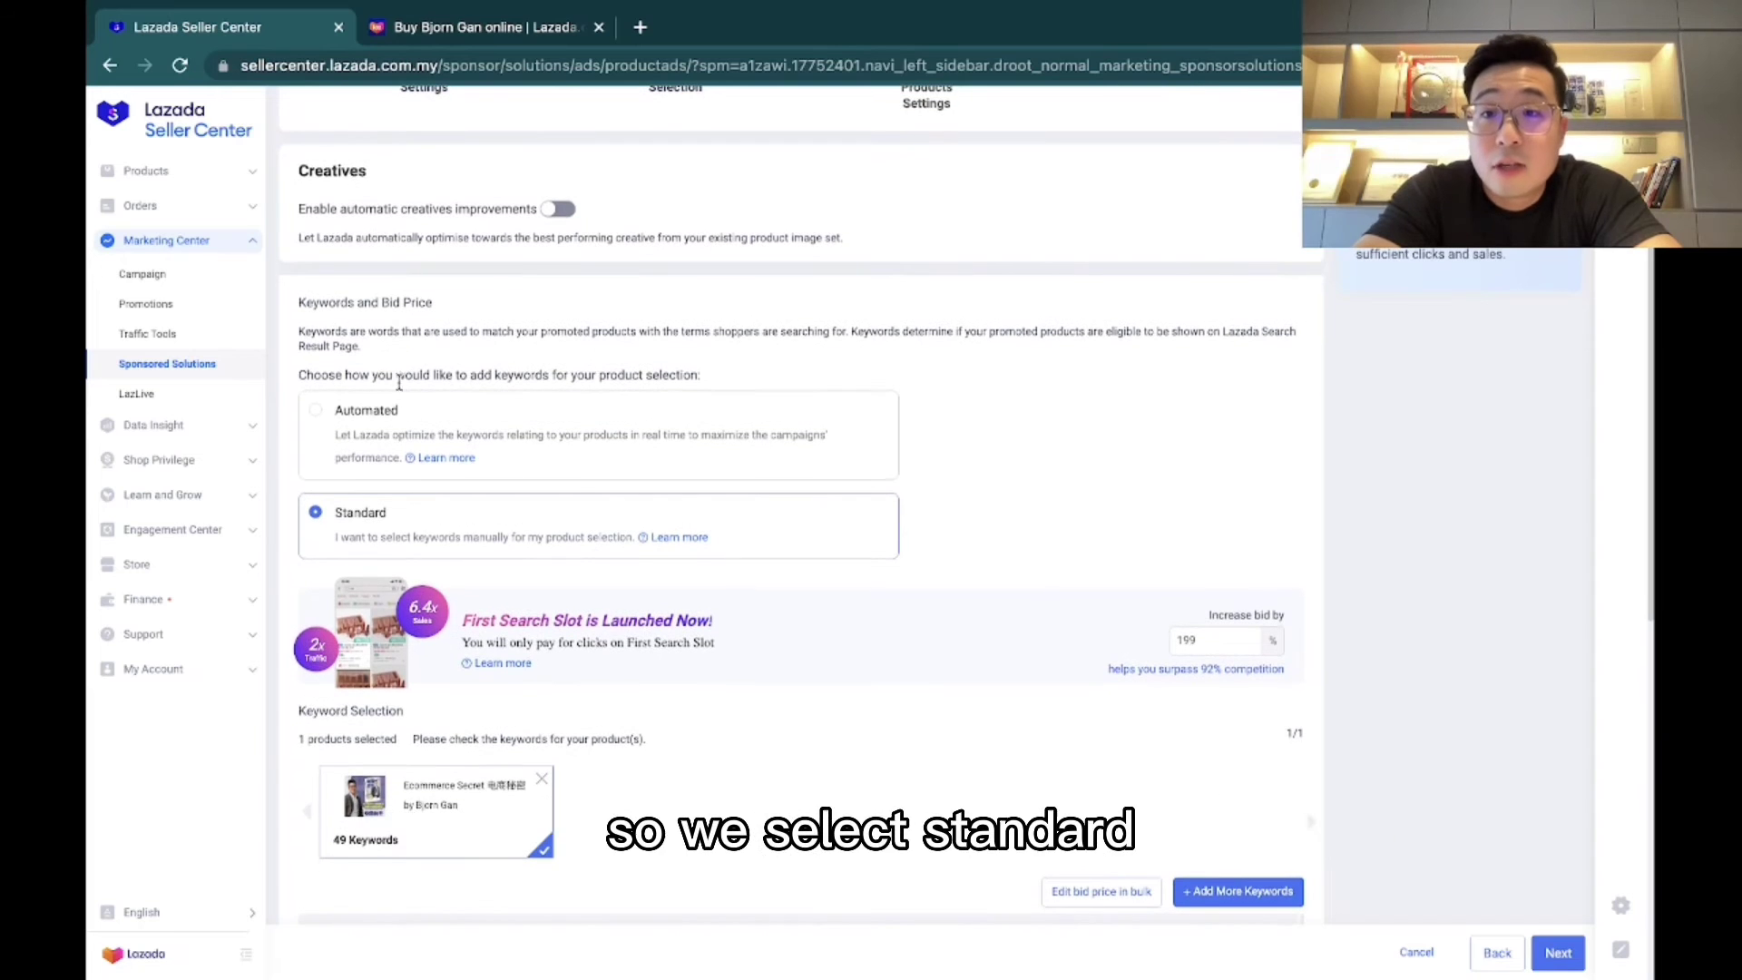
scroll(453, 542, down, 1)
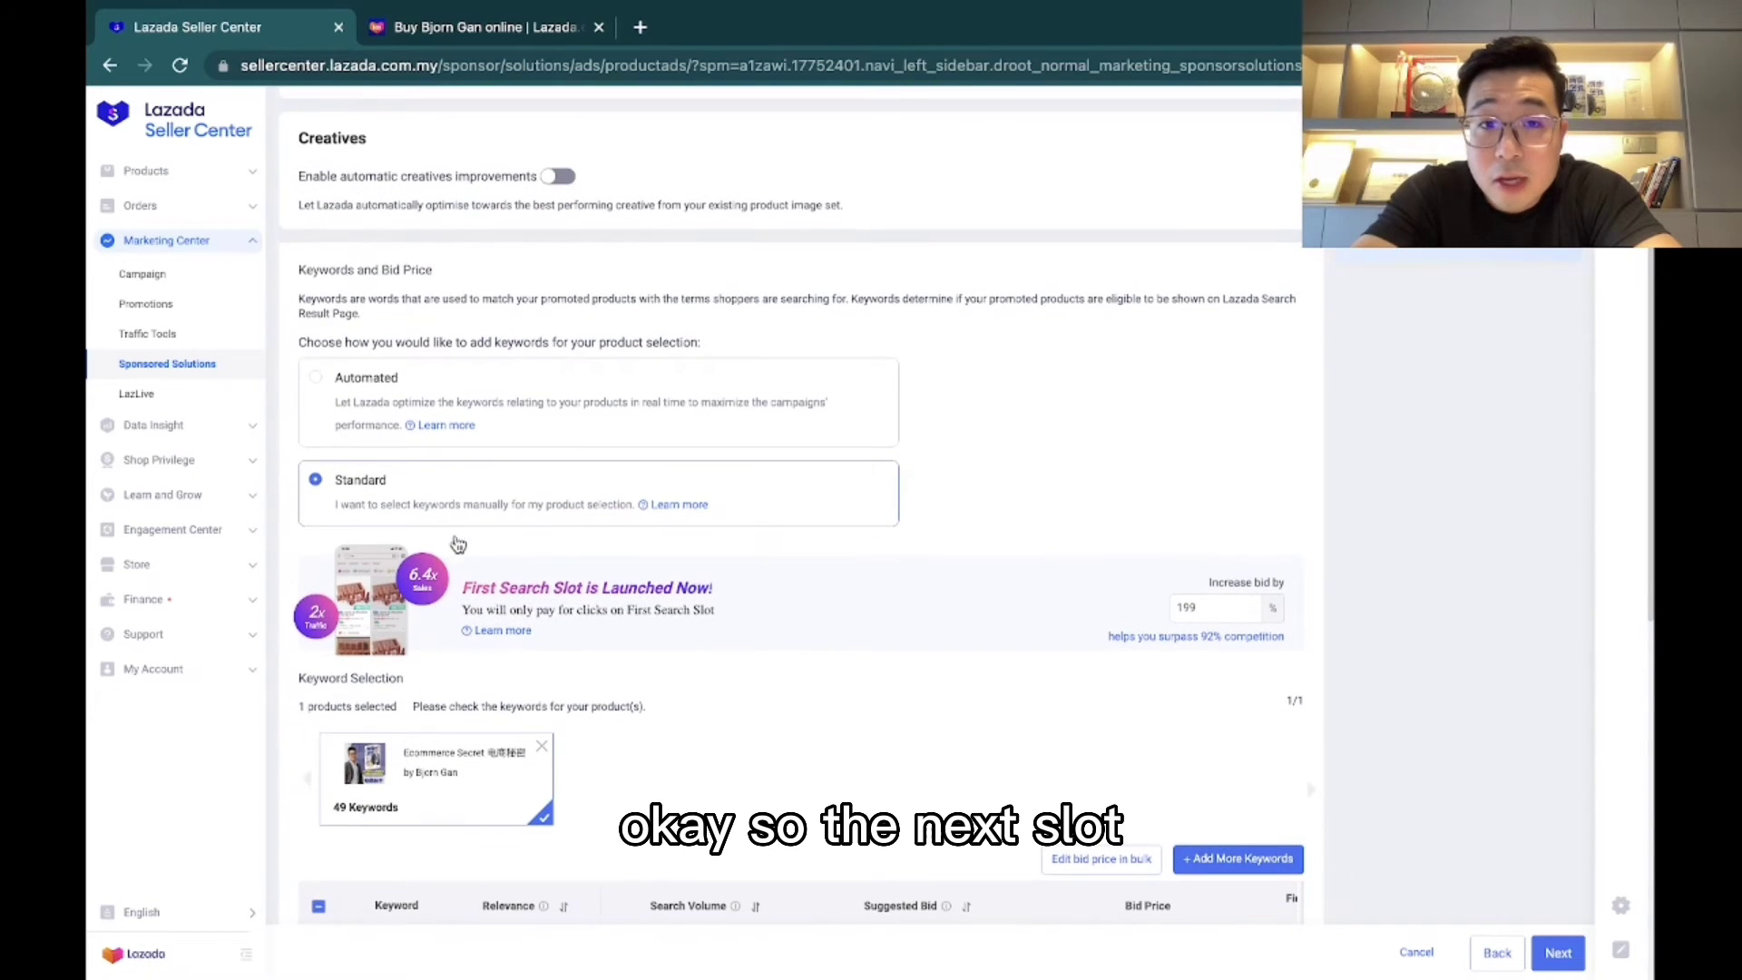
double_click(1221, 603)
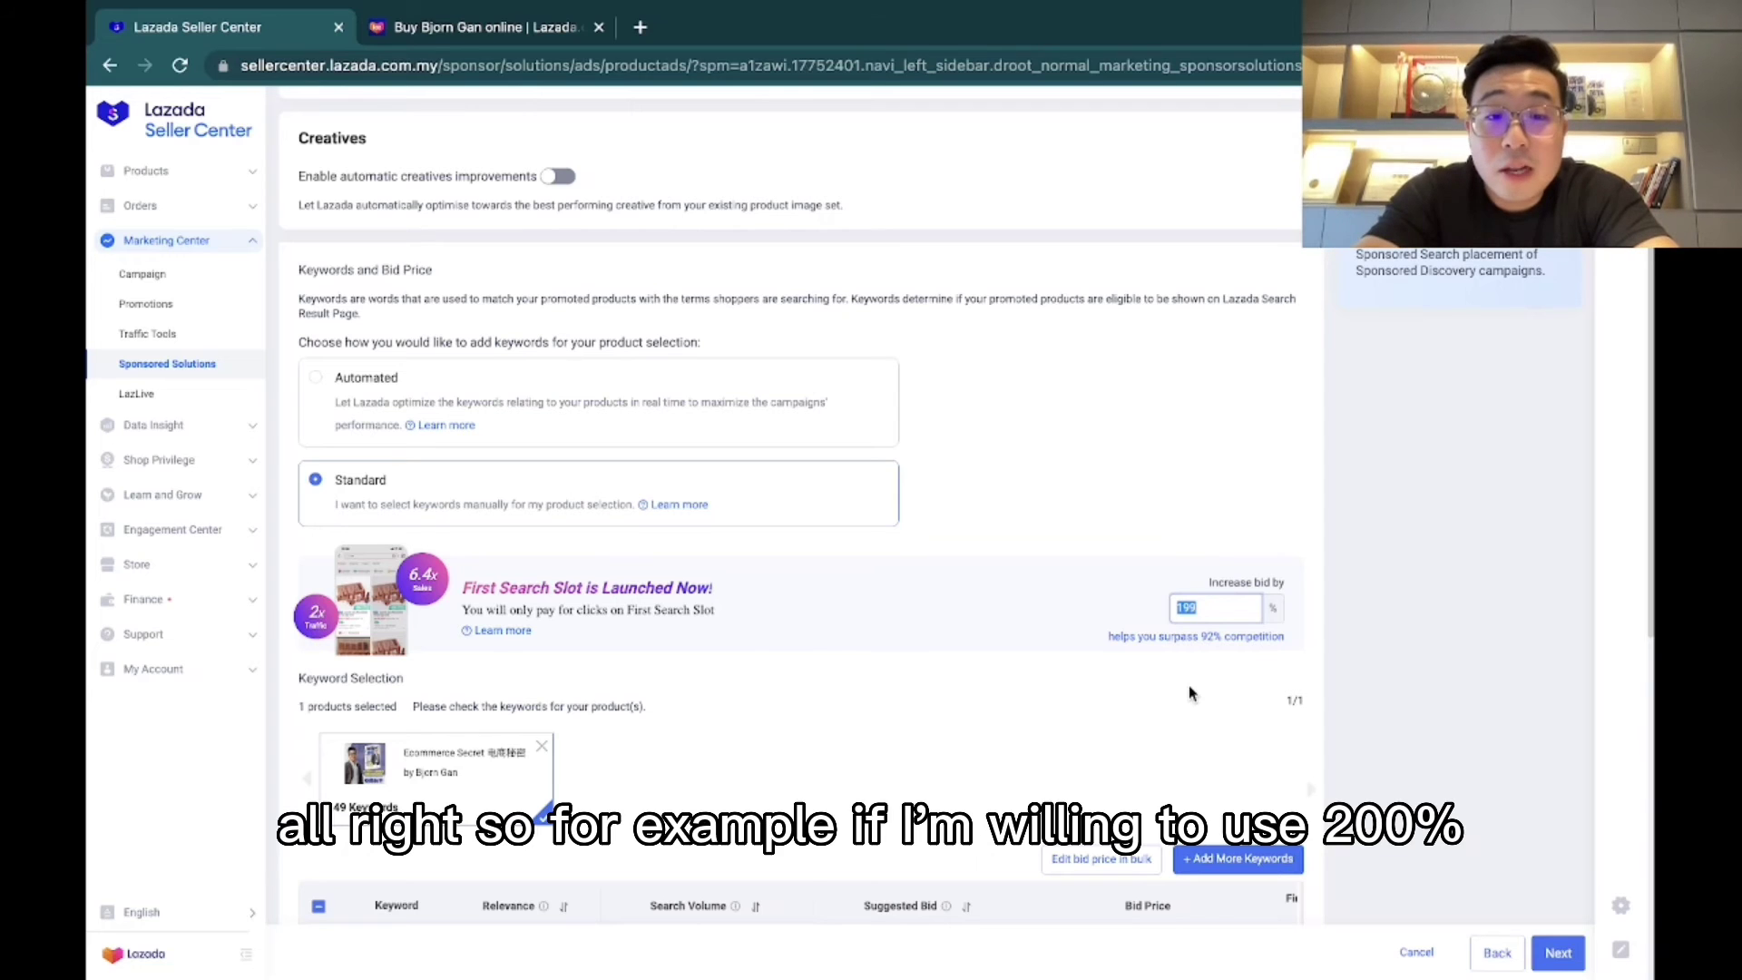
Step: Set the First Search Slot bid increase to 200%
text(200)
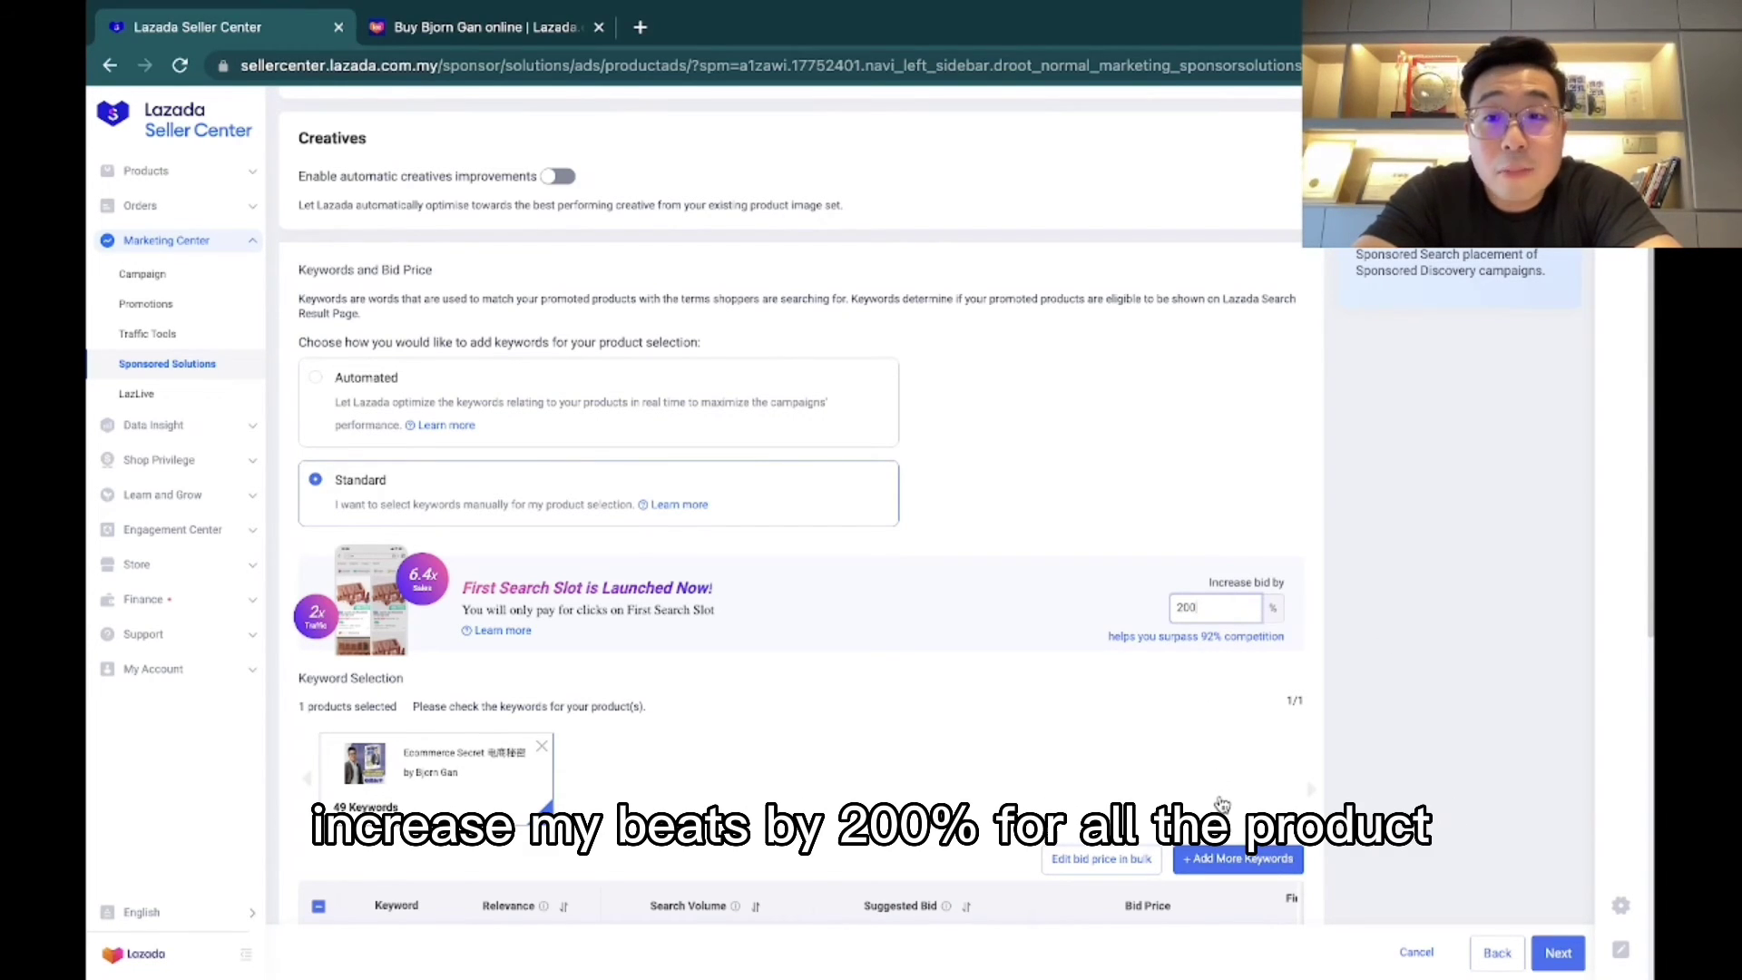
scroll(1221, 803, down, 2)
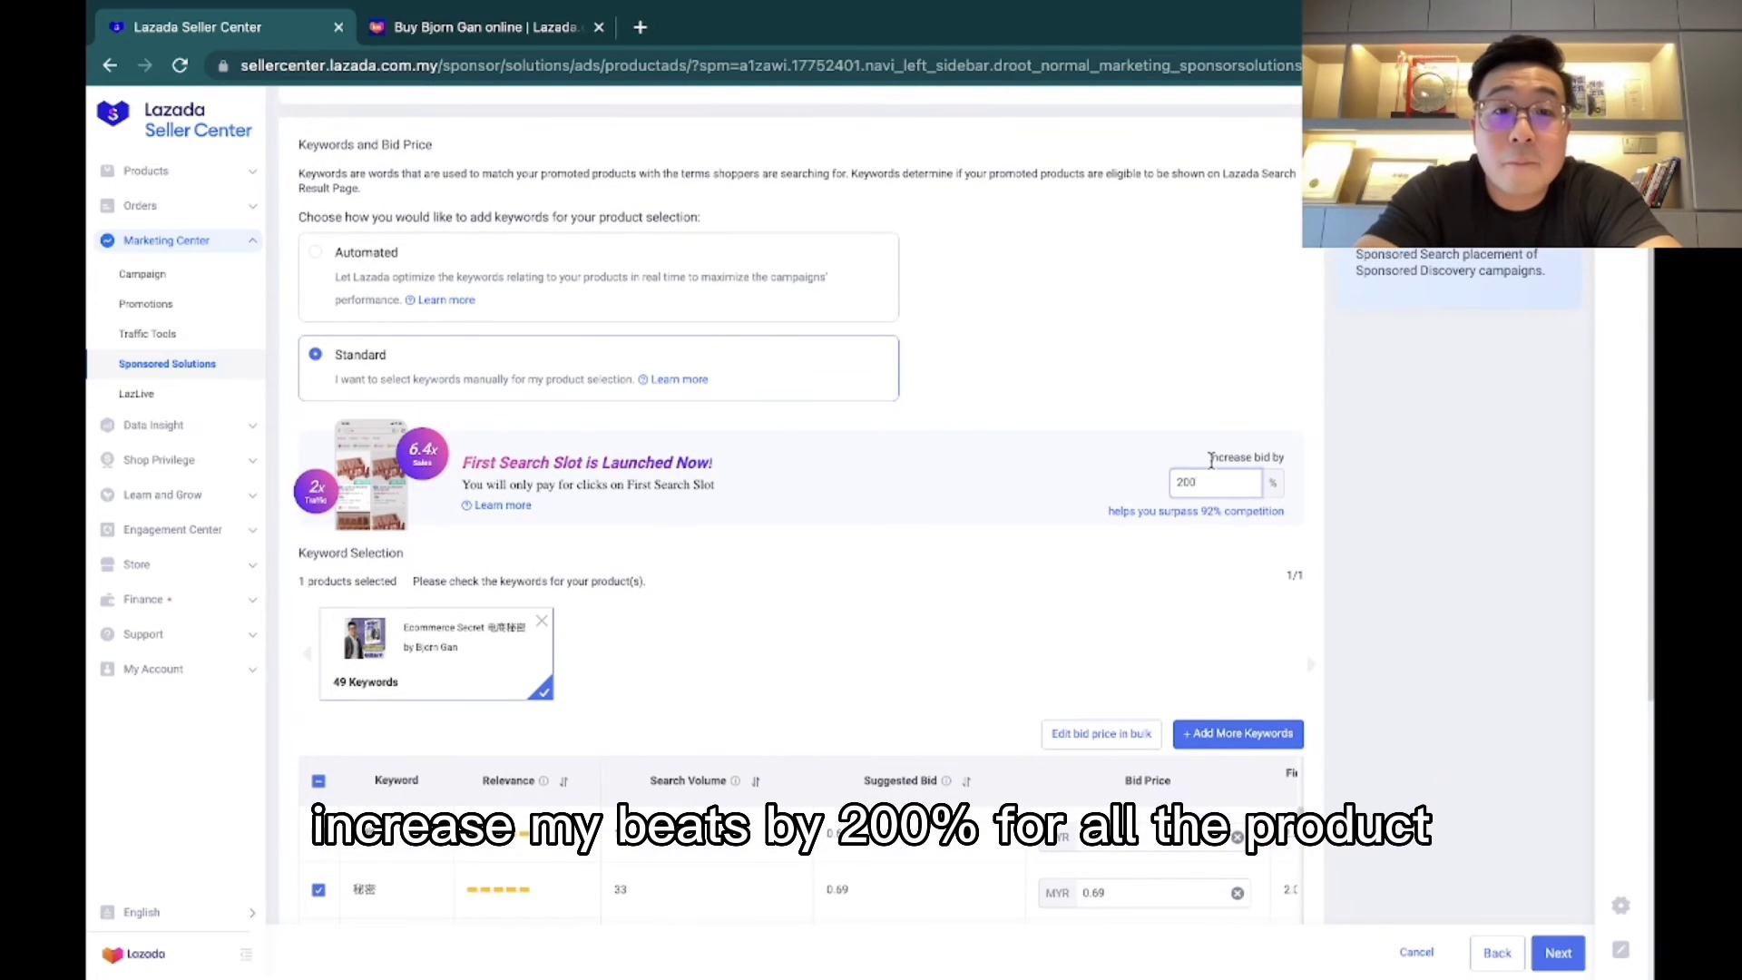
scroll(1211, 461, up, 1)
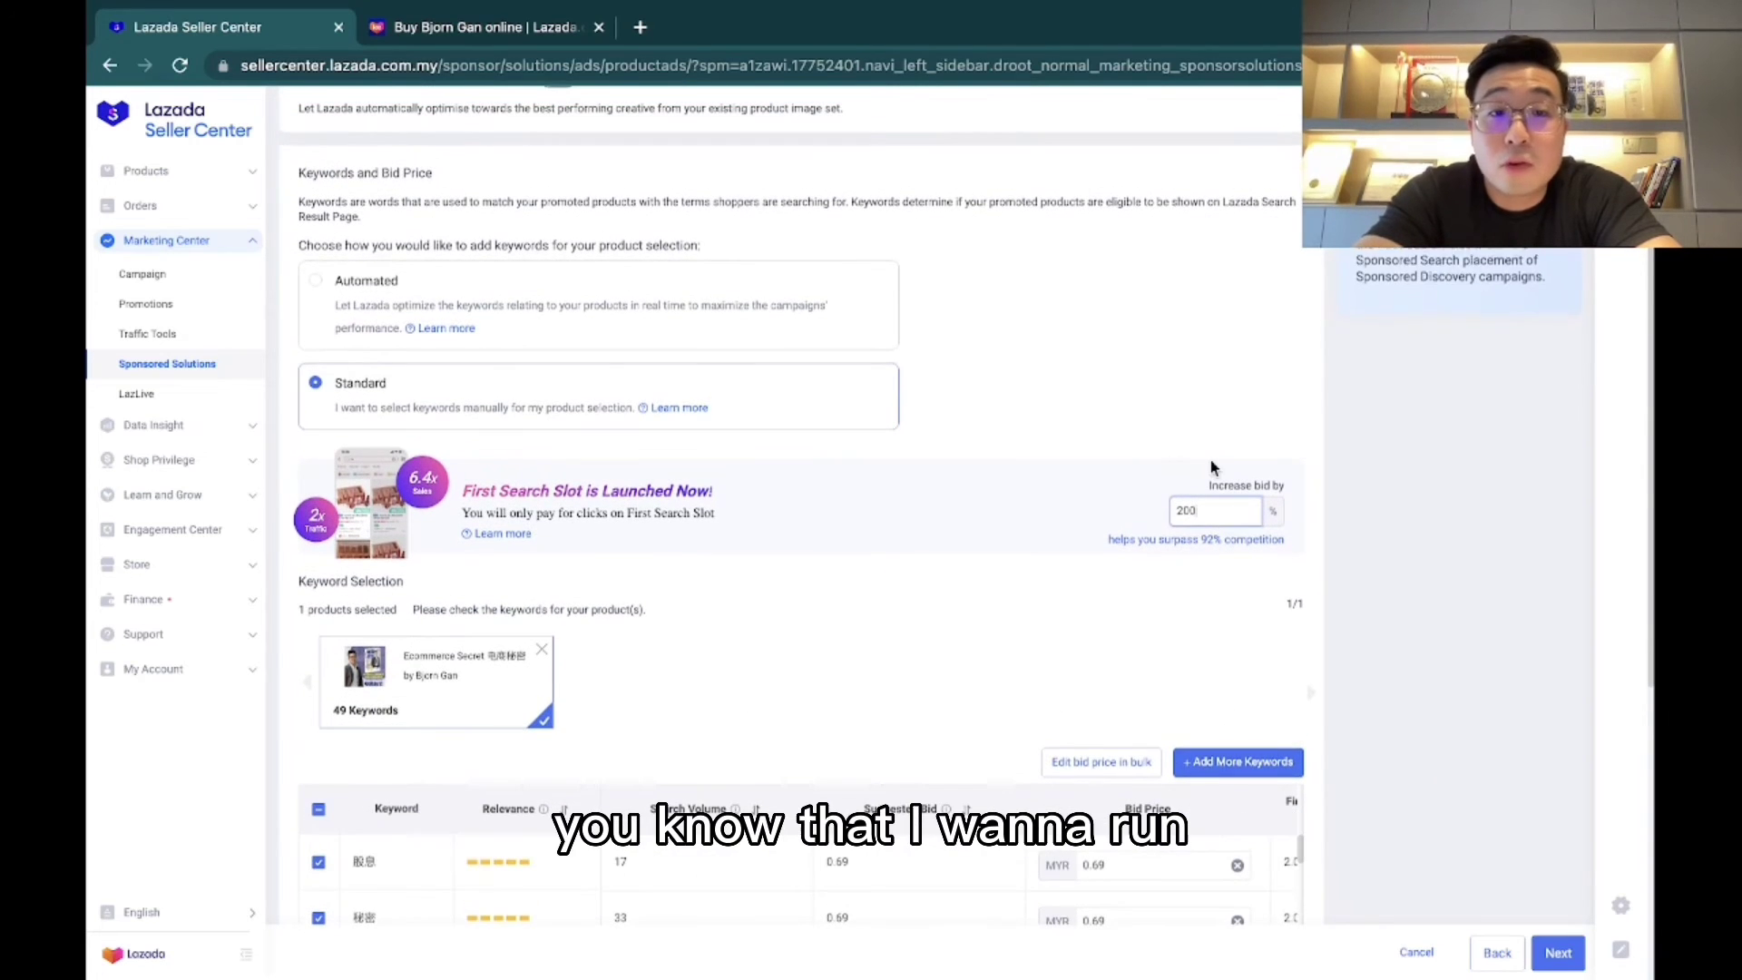
double_click(1223, 514)
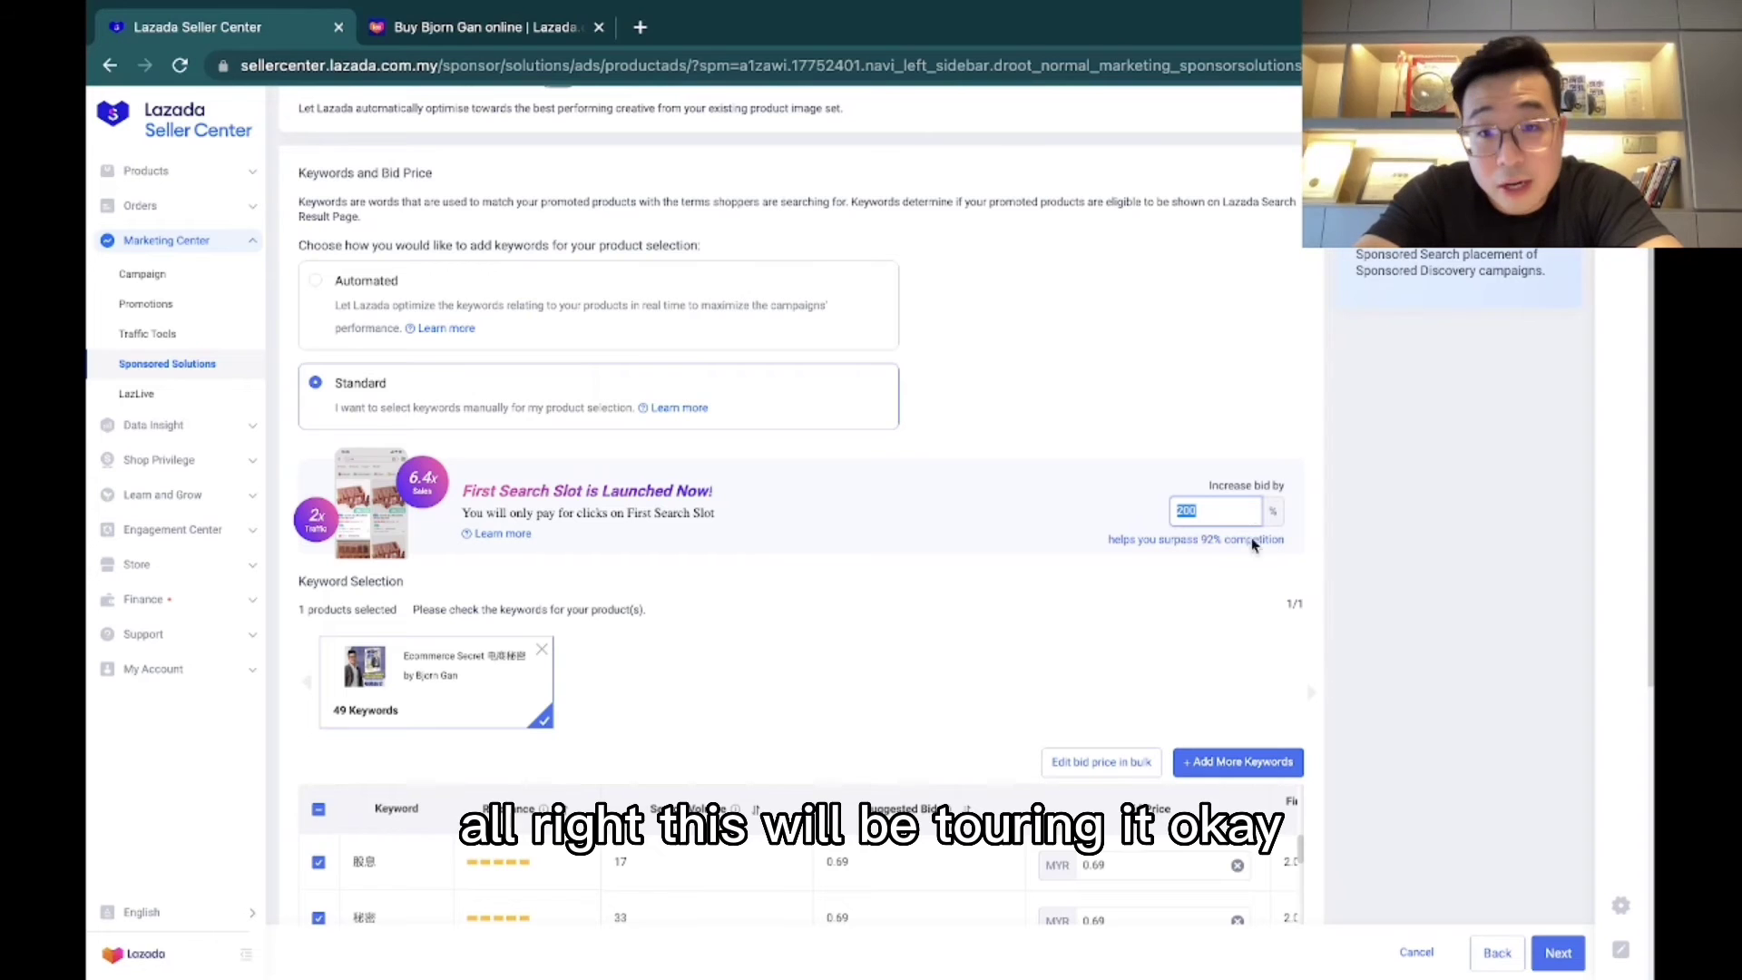
Step: Inspect the keyword list, including the first keyword 股息 and its 0.69 bid
scroll(1236, 583, down, 2)
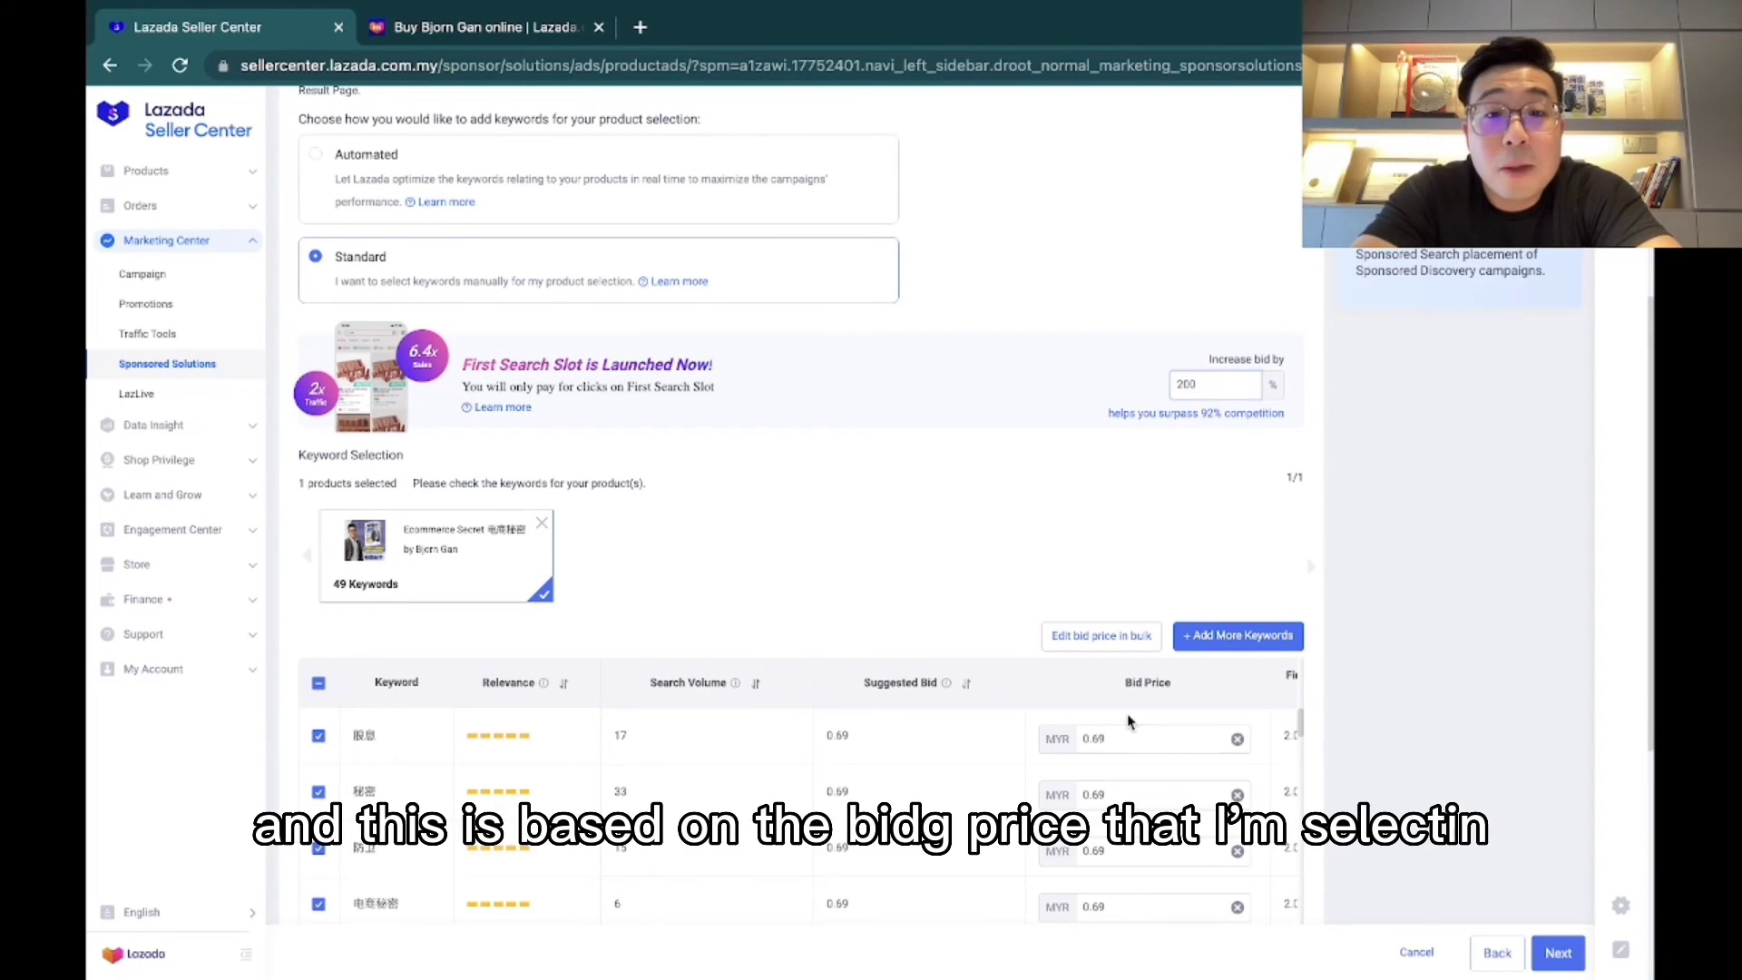
double_click(1128, 736)
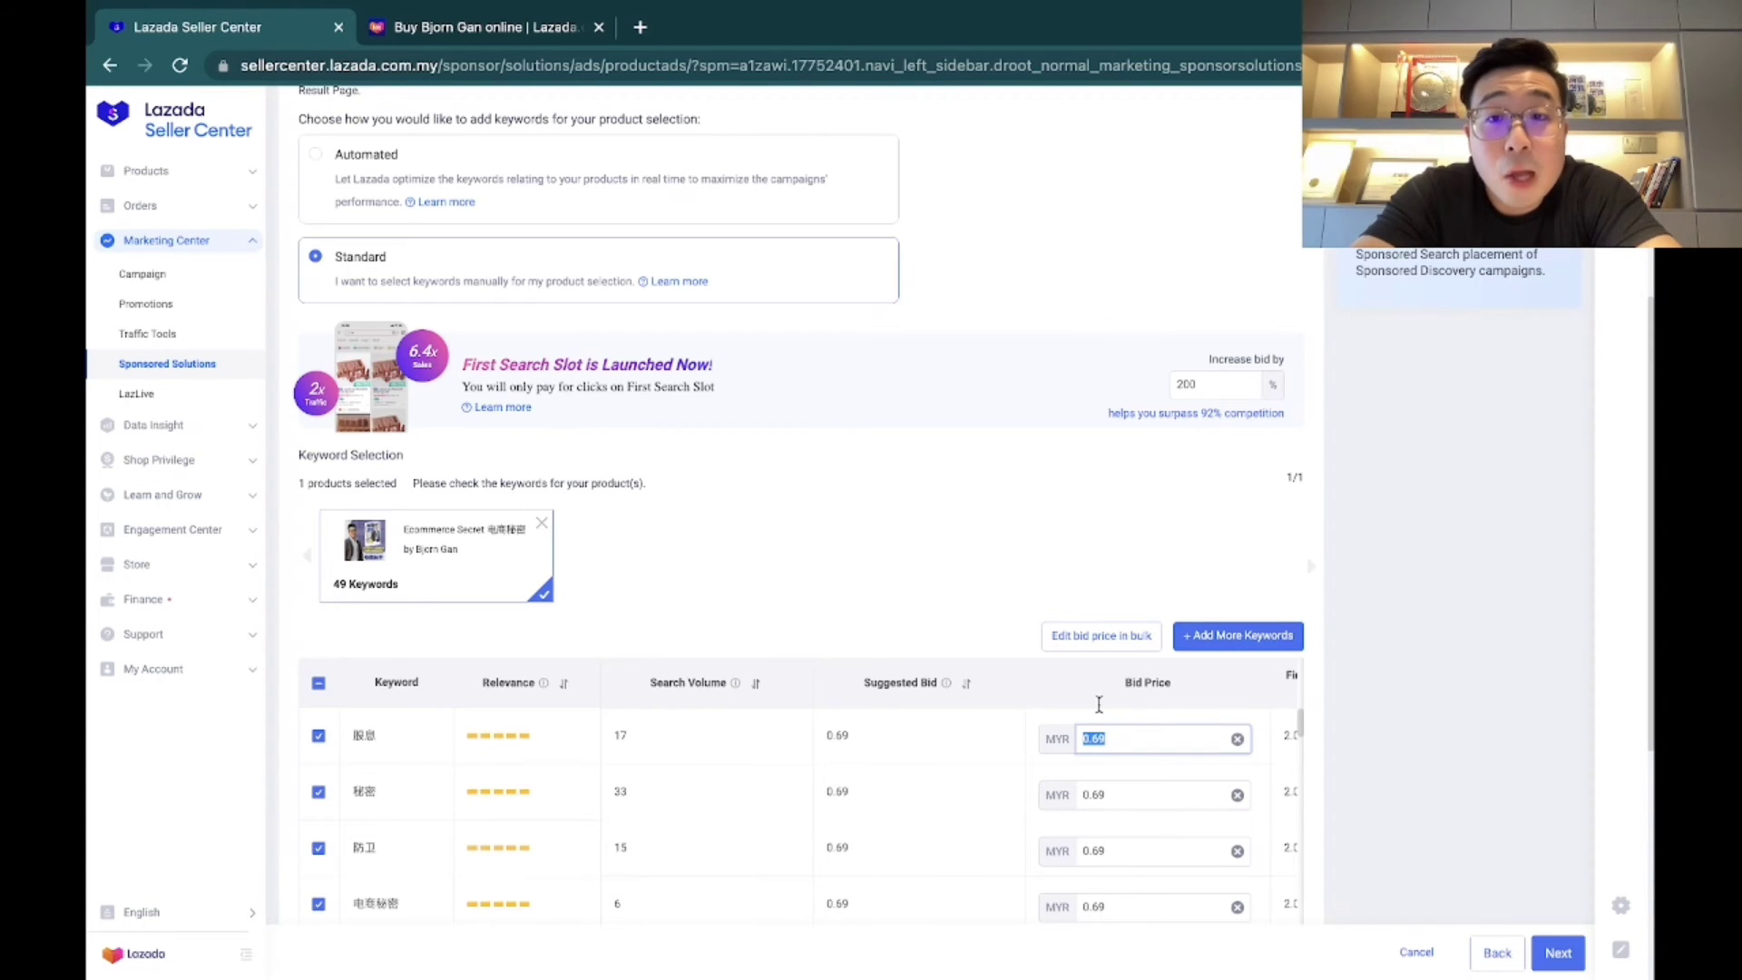
scroll(1107, 798, down, 1)
scroll(1107, 798, up, 1)
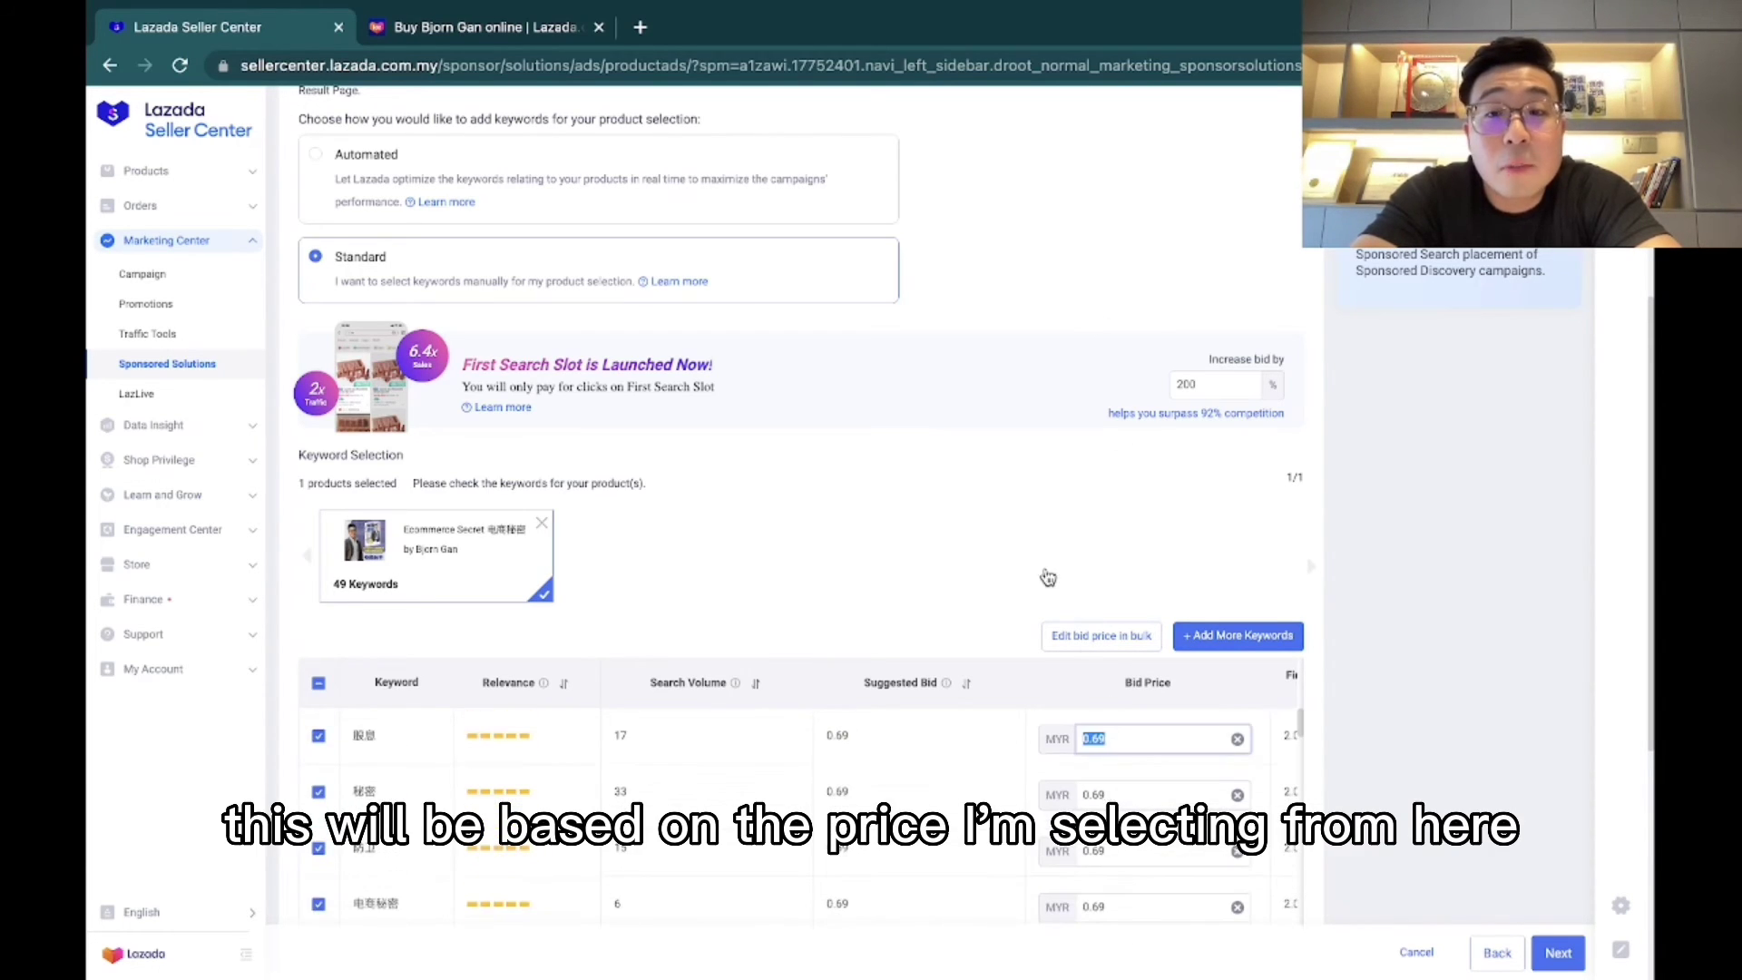
scroll(1043, 576, down, 2)
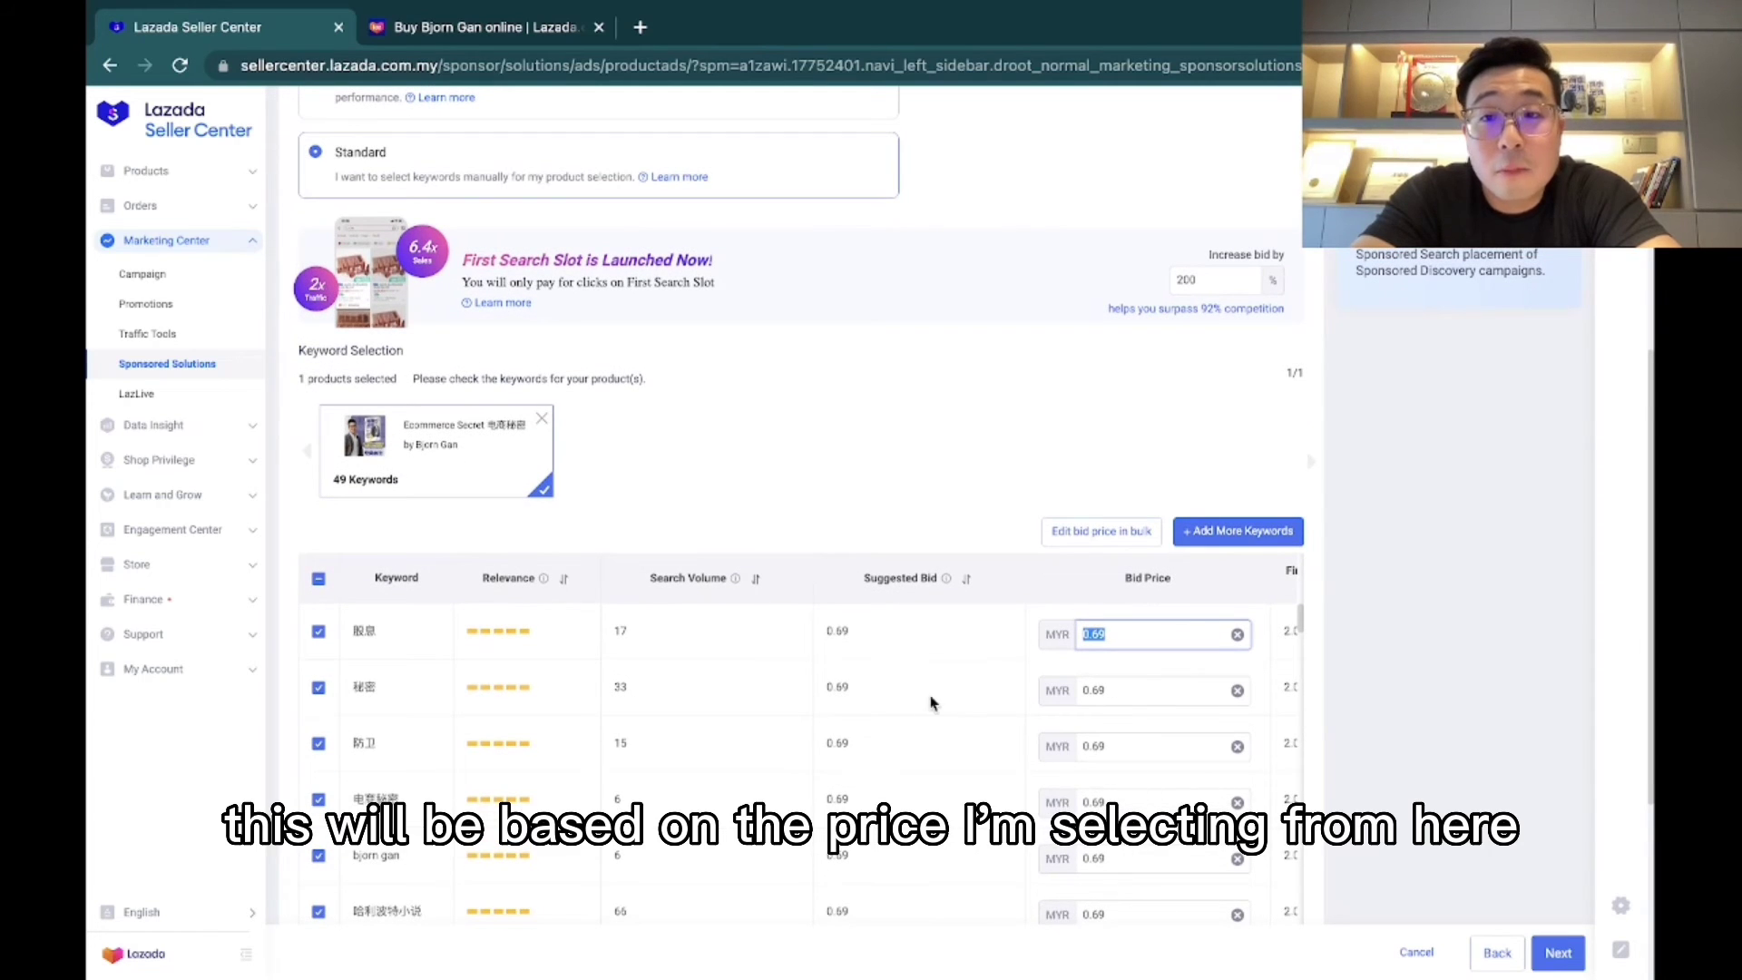
double_click(364, 627)
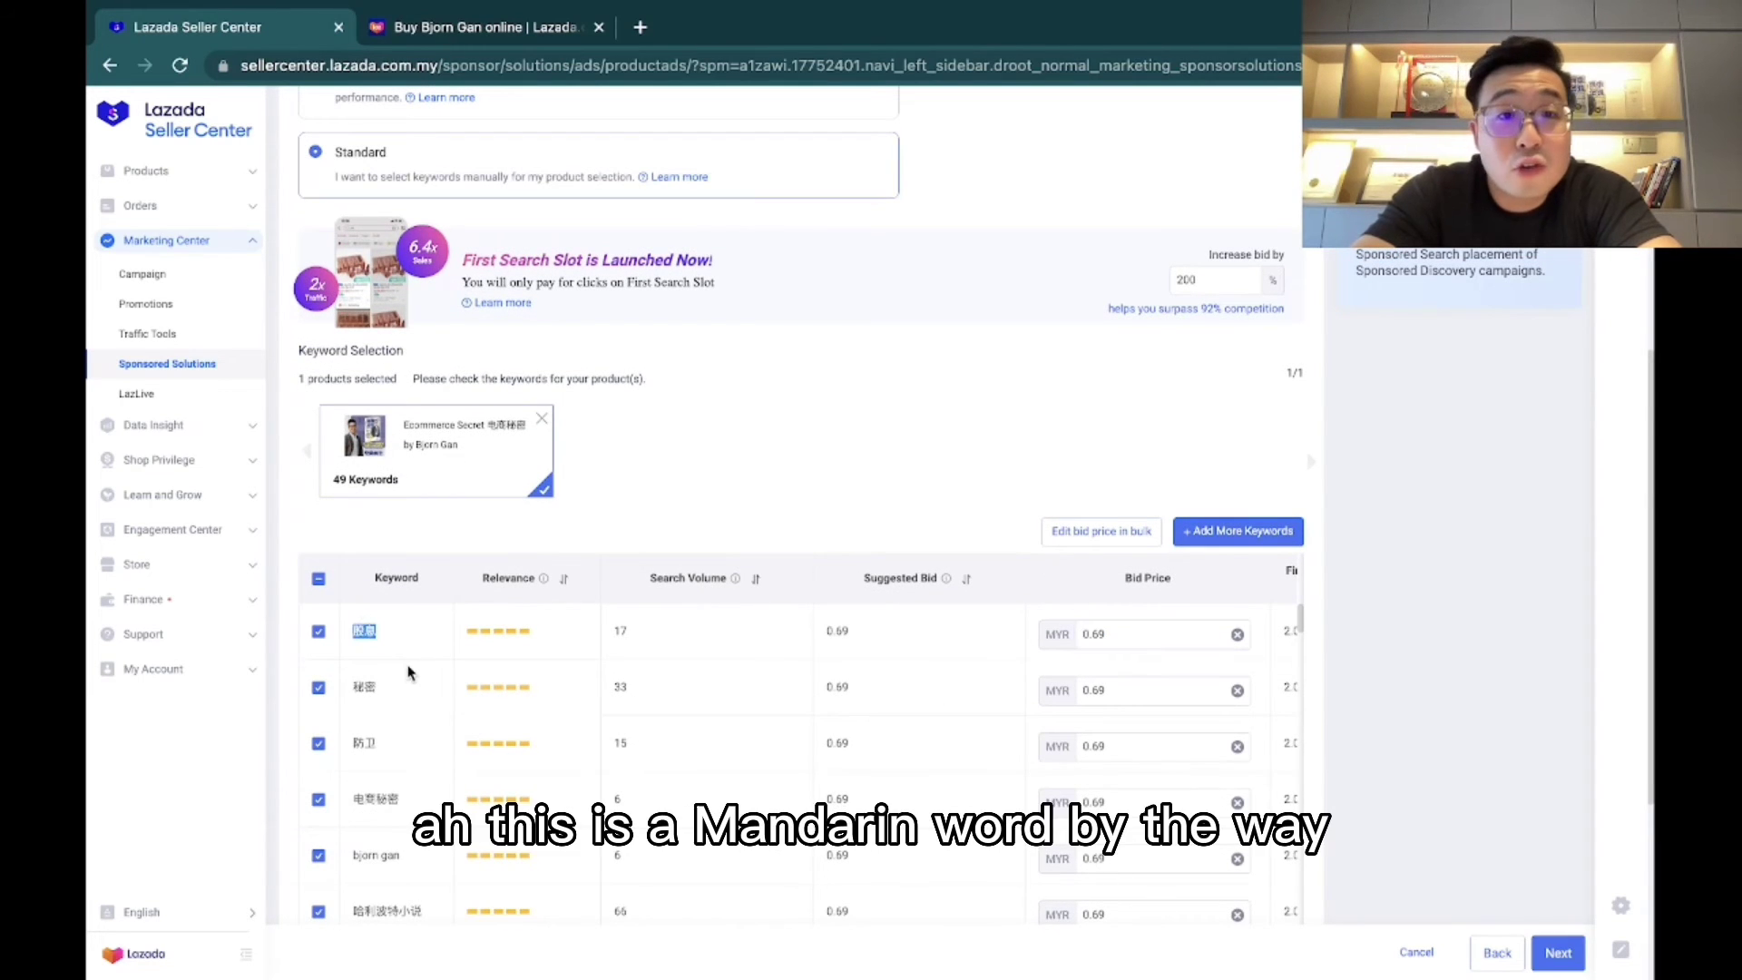
click(374, 626)
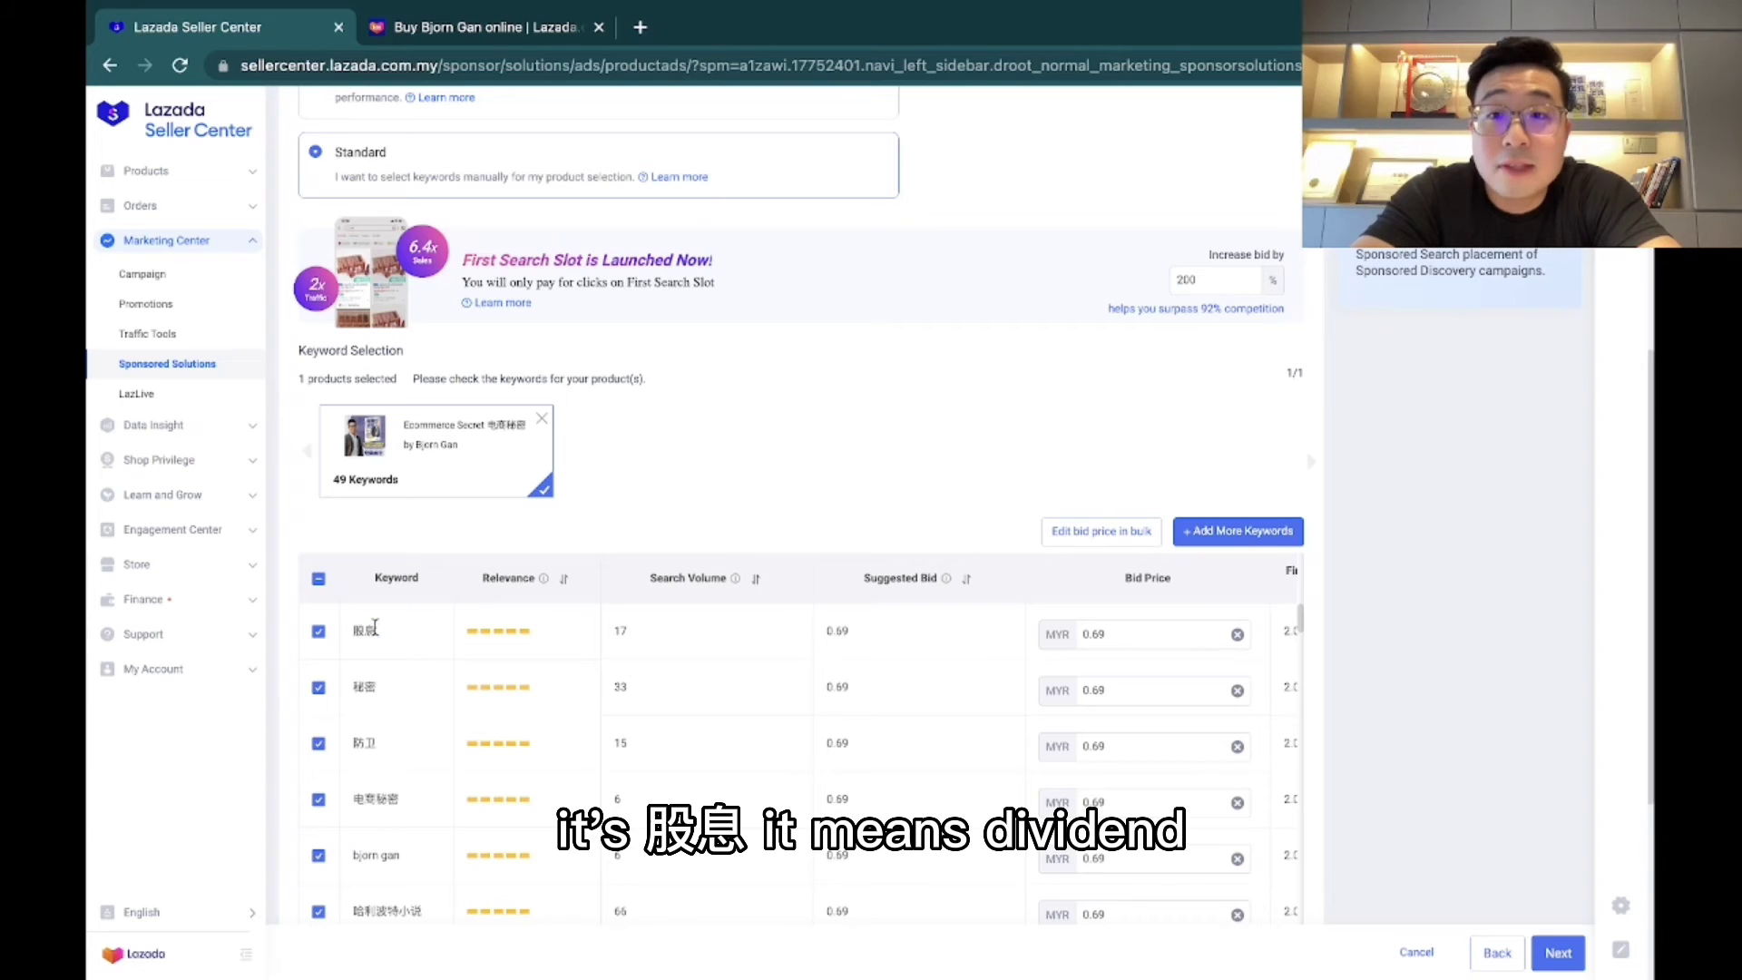
double_click(366, 628)
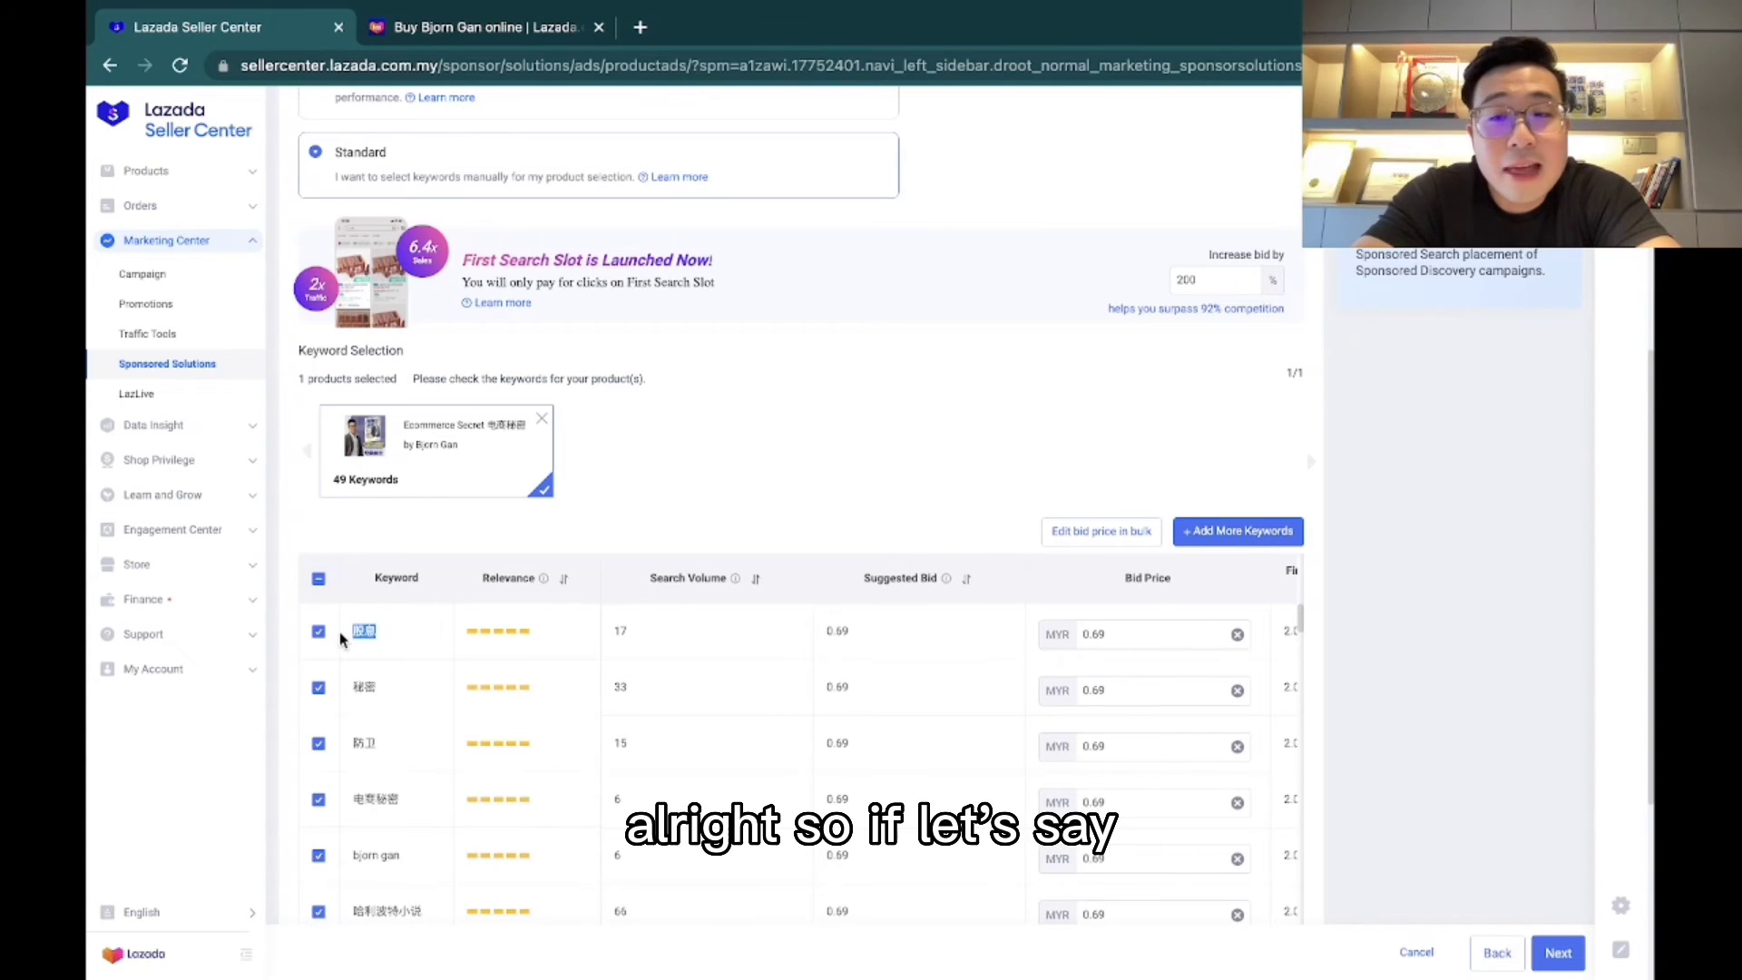
Step: Select all suggested keywords and compare the Bid Price with the Suggested Bid column
click(318, 581)
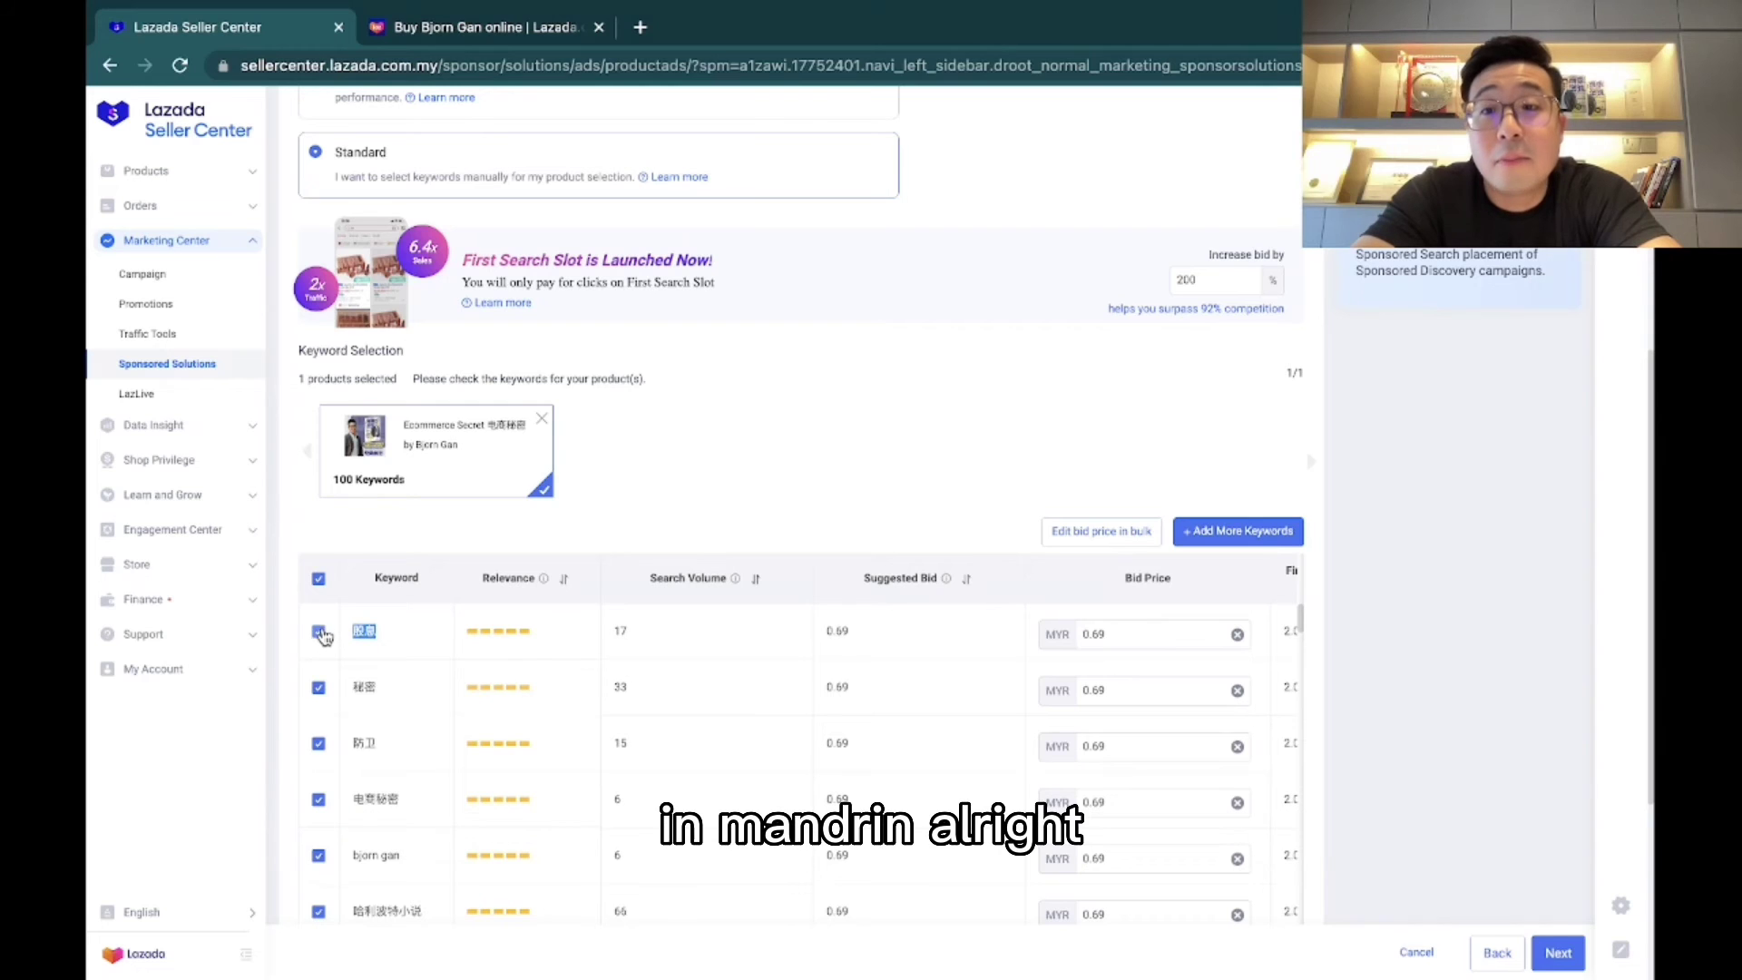
click(320, 633)
click(321, 638)
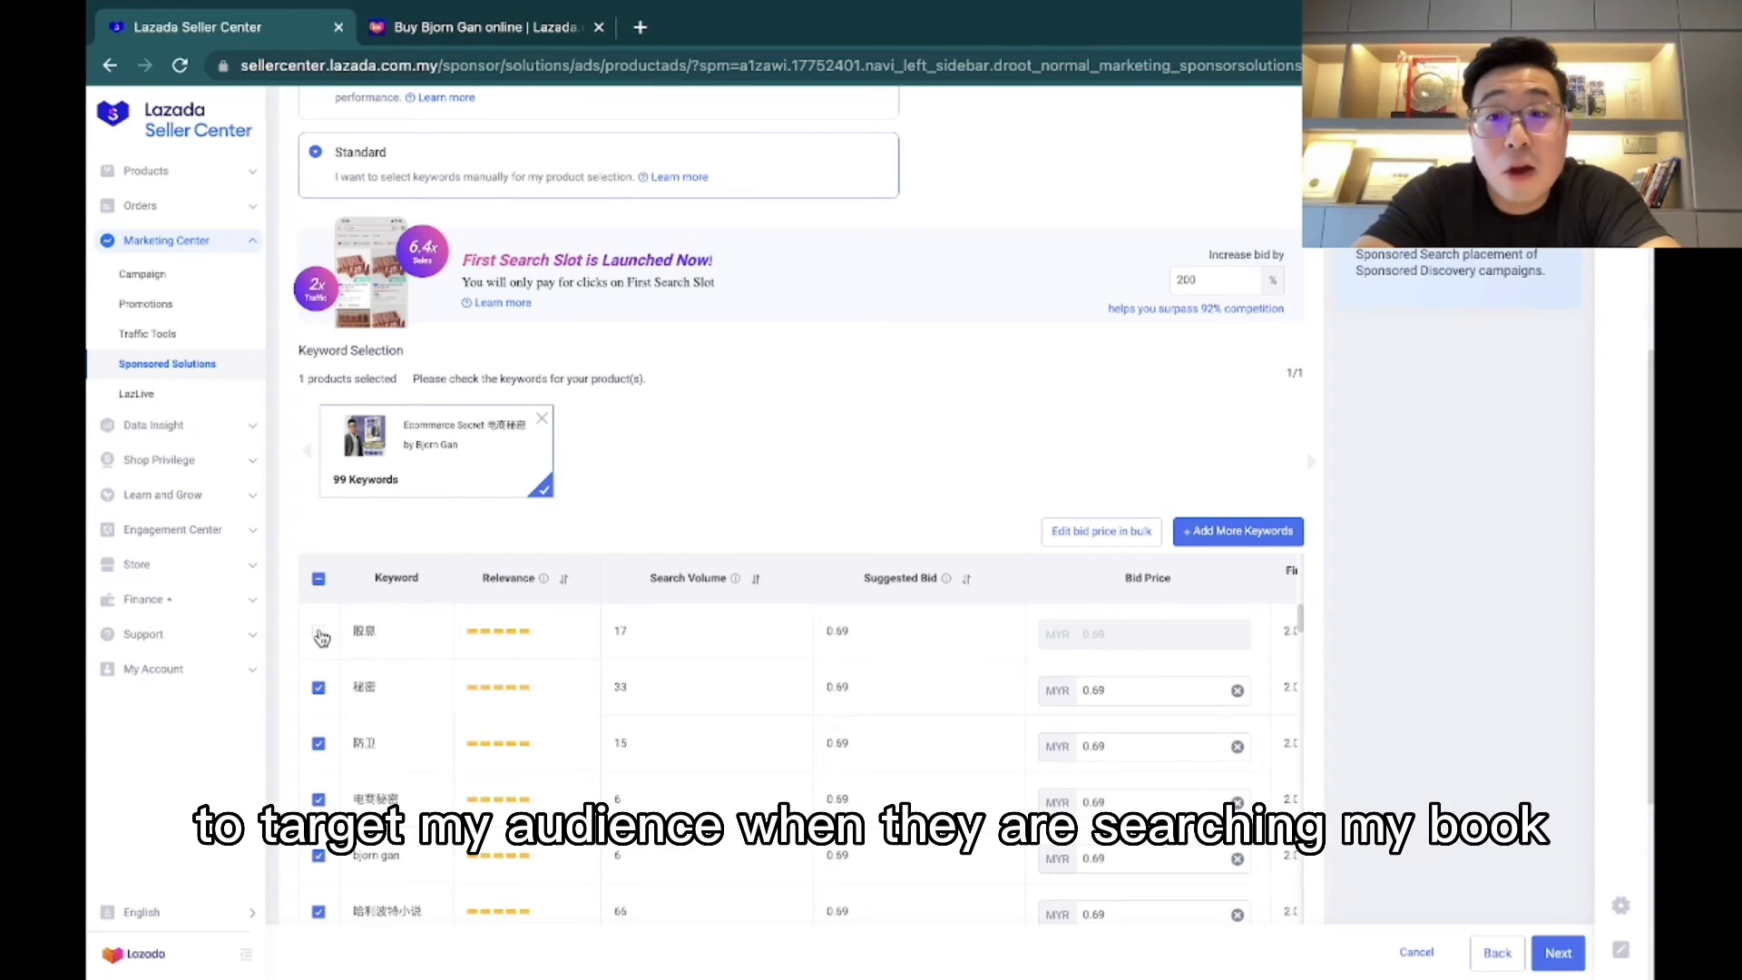
click(320, 633)
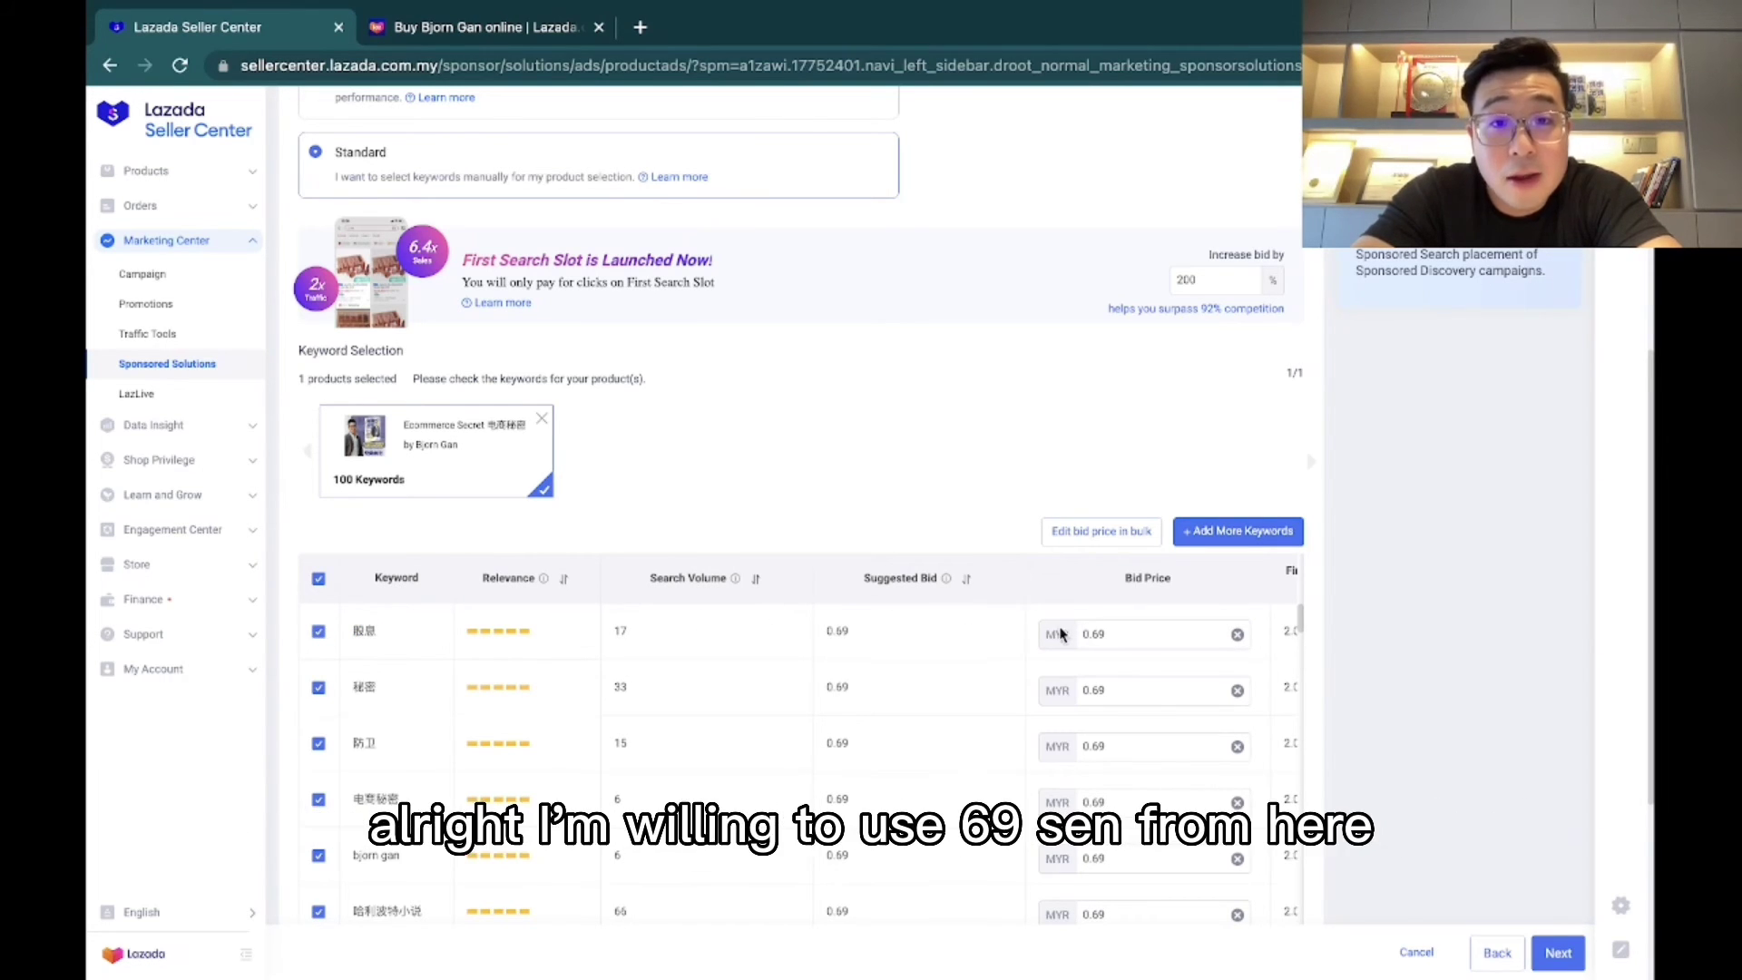
double_click(1164, 636)
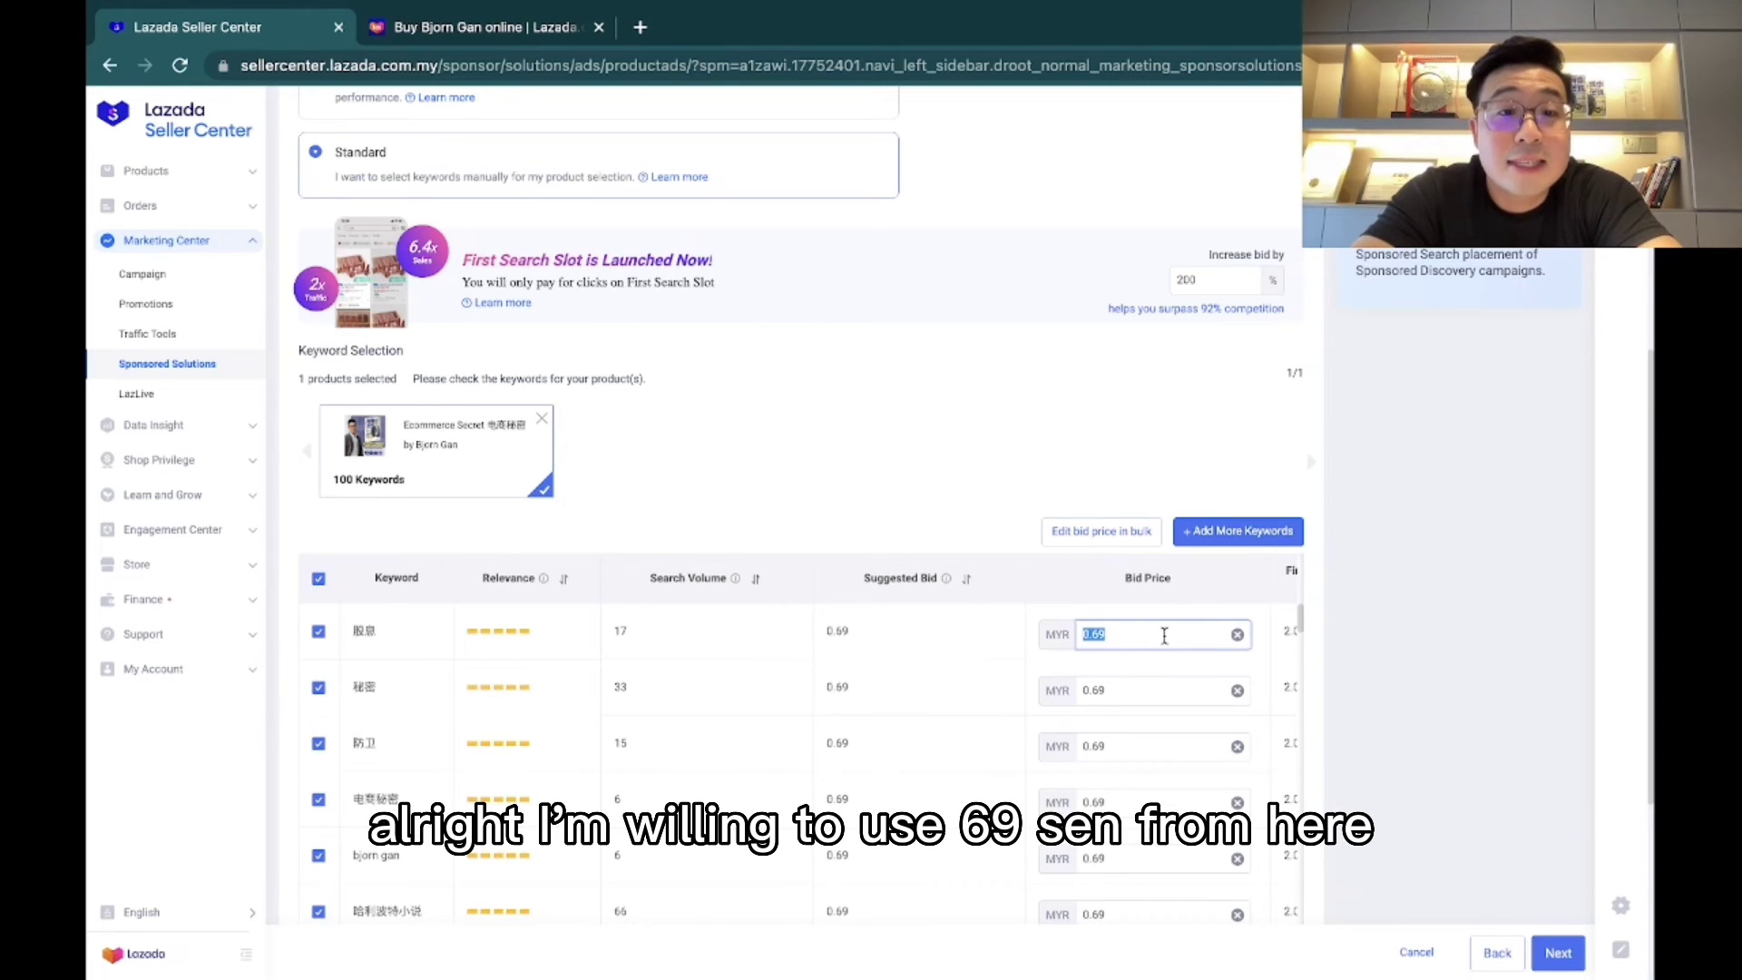
click(1127, 638)
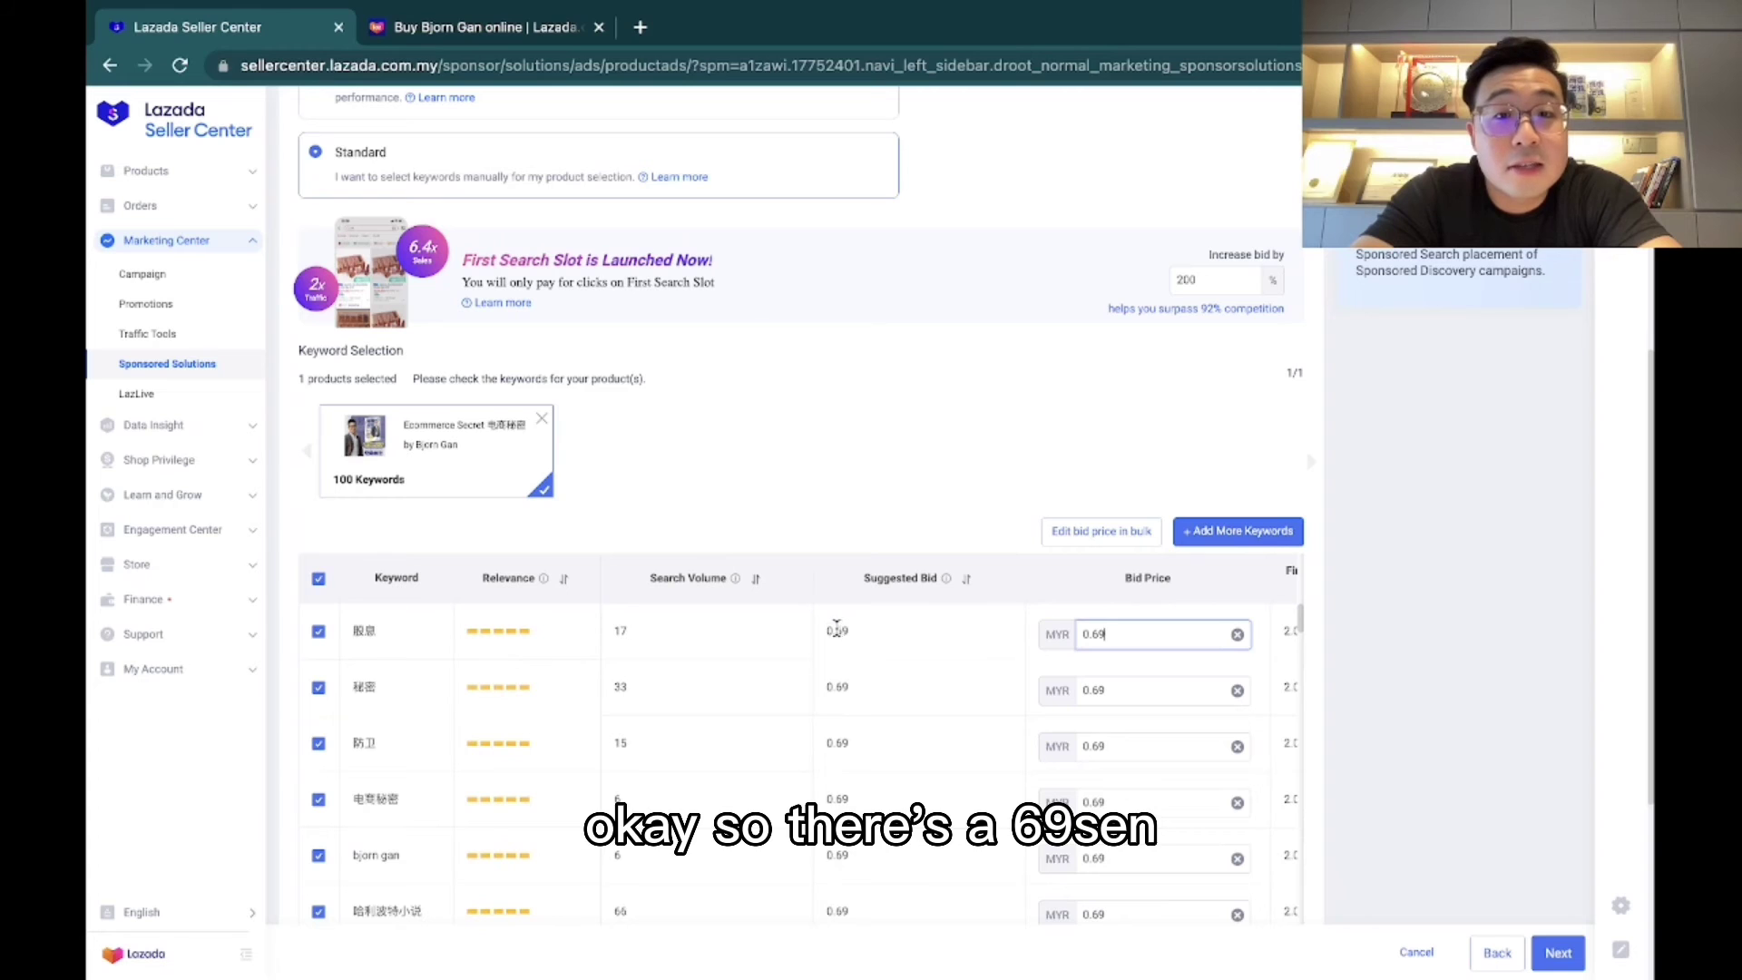
triple_click(901, 579)
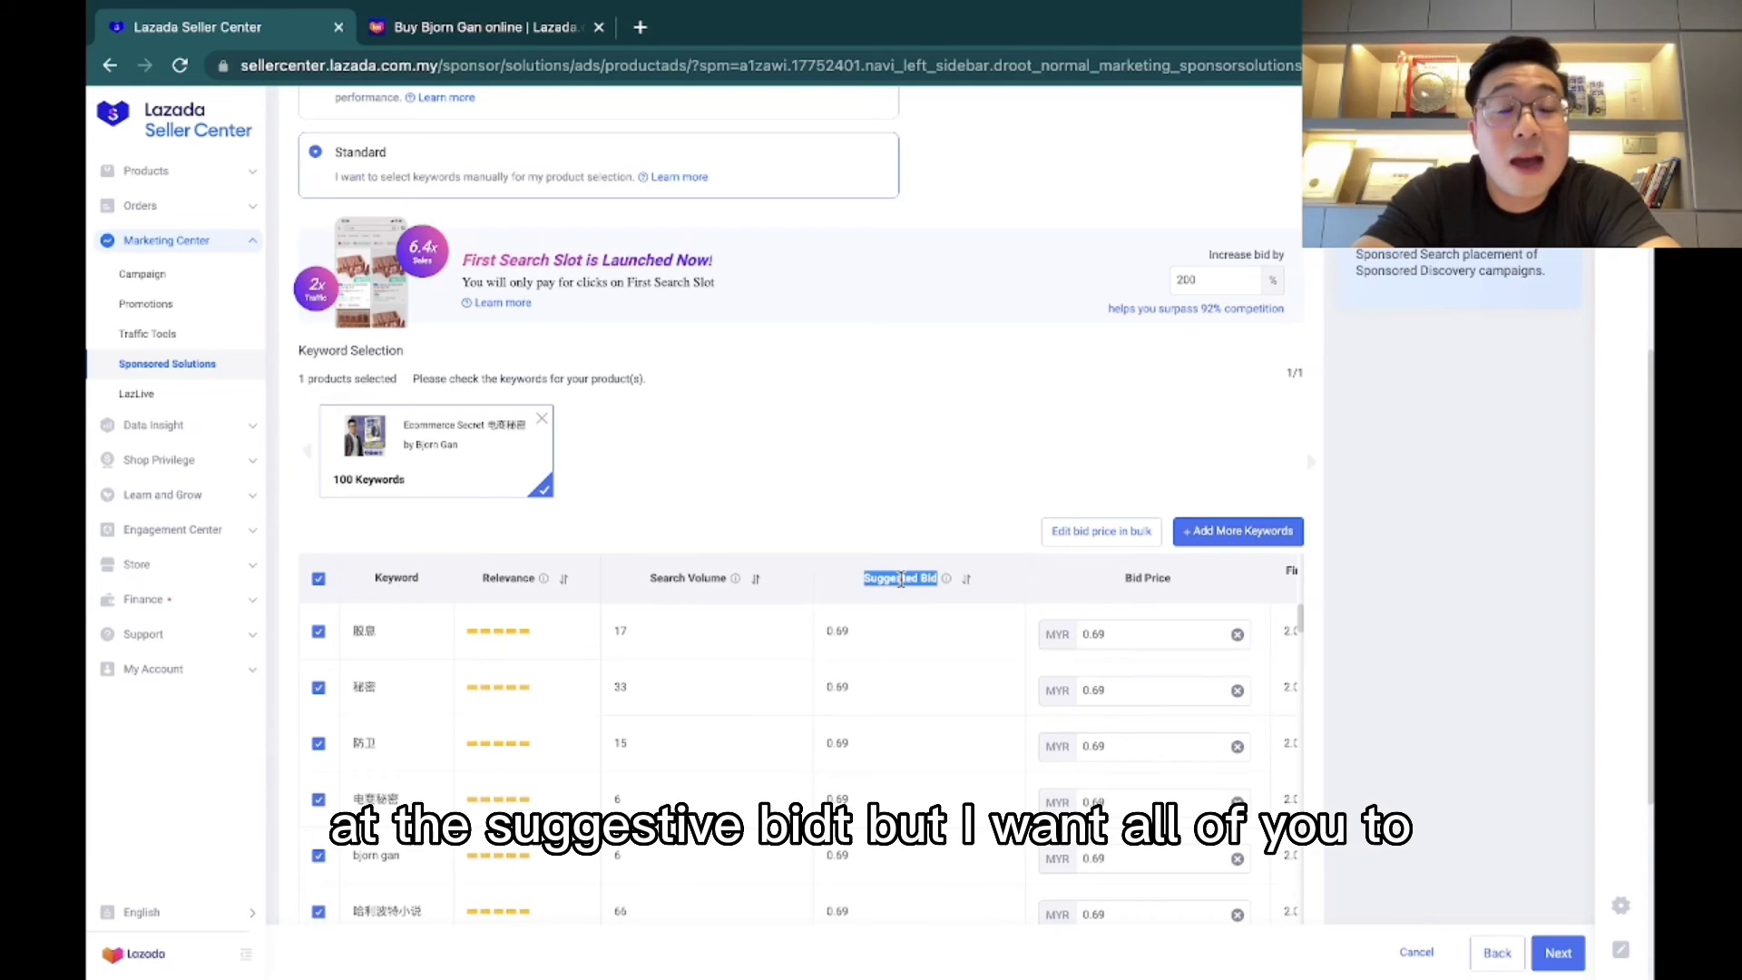
click(902, 593)
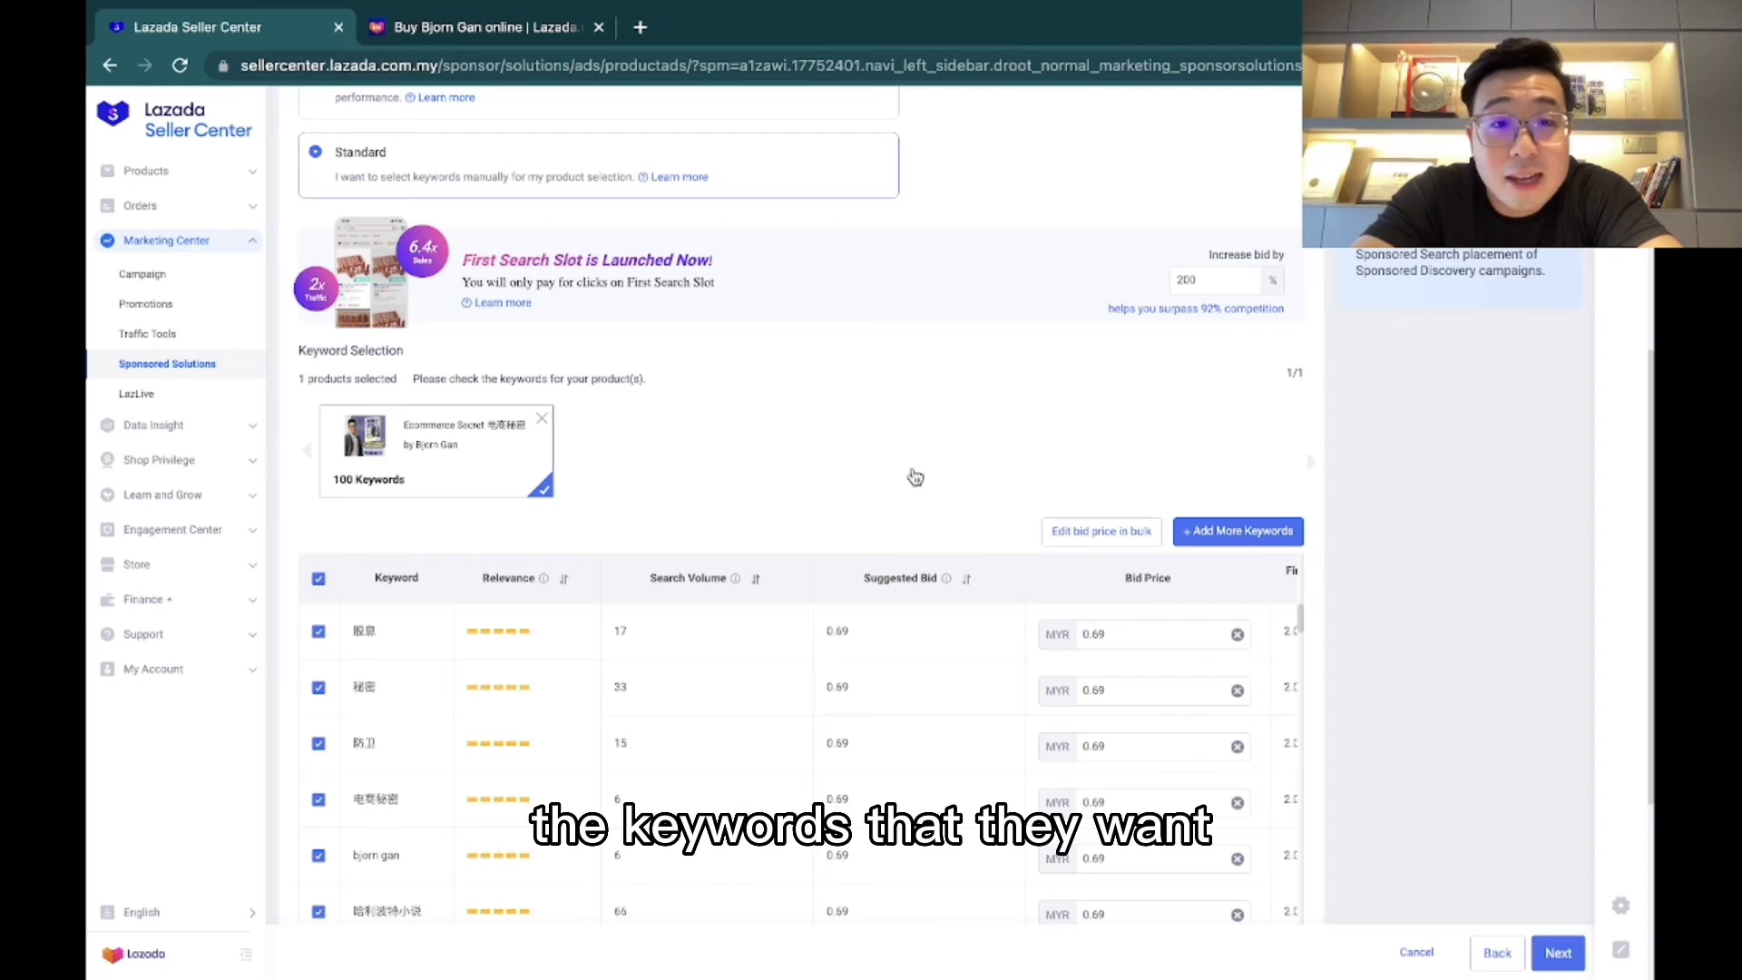
Step: Apply a flat bid price of 0.2 to all keywords through the bulk bid editor
click(1119, 532)
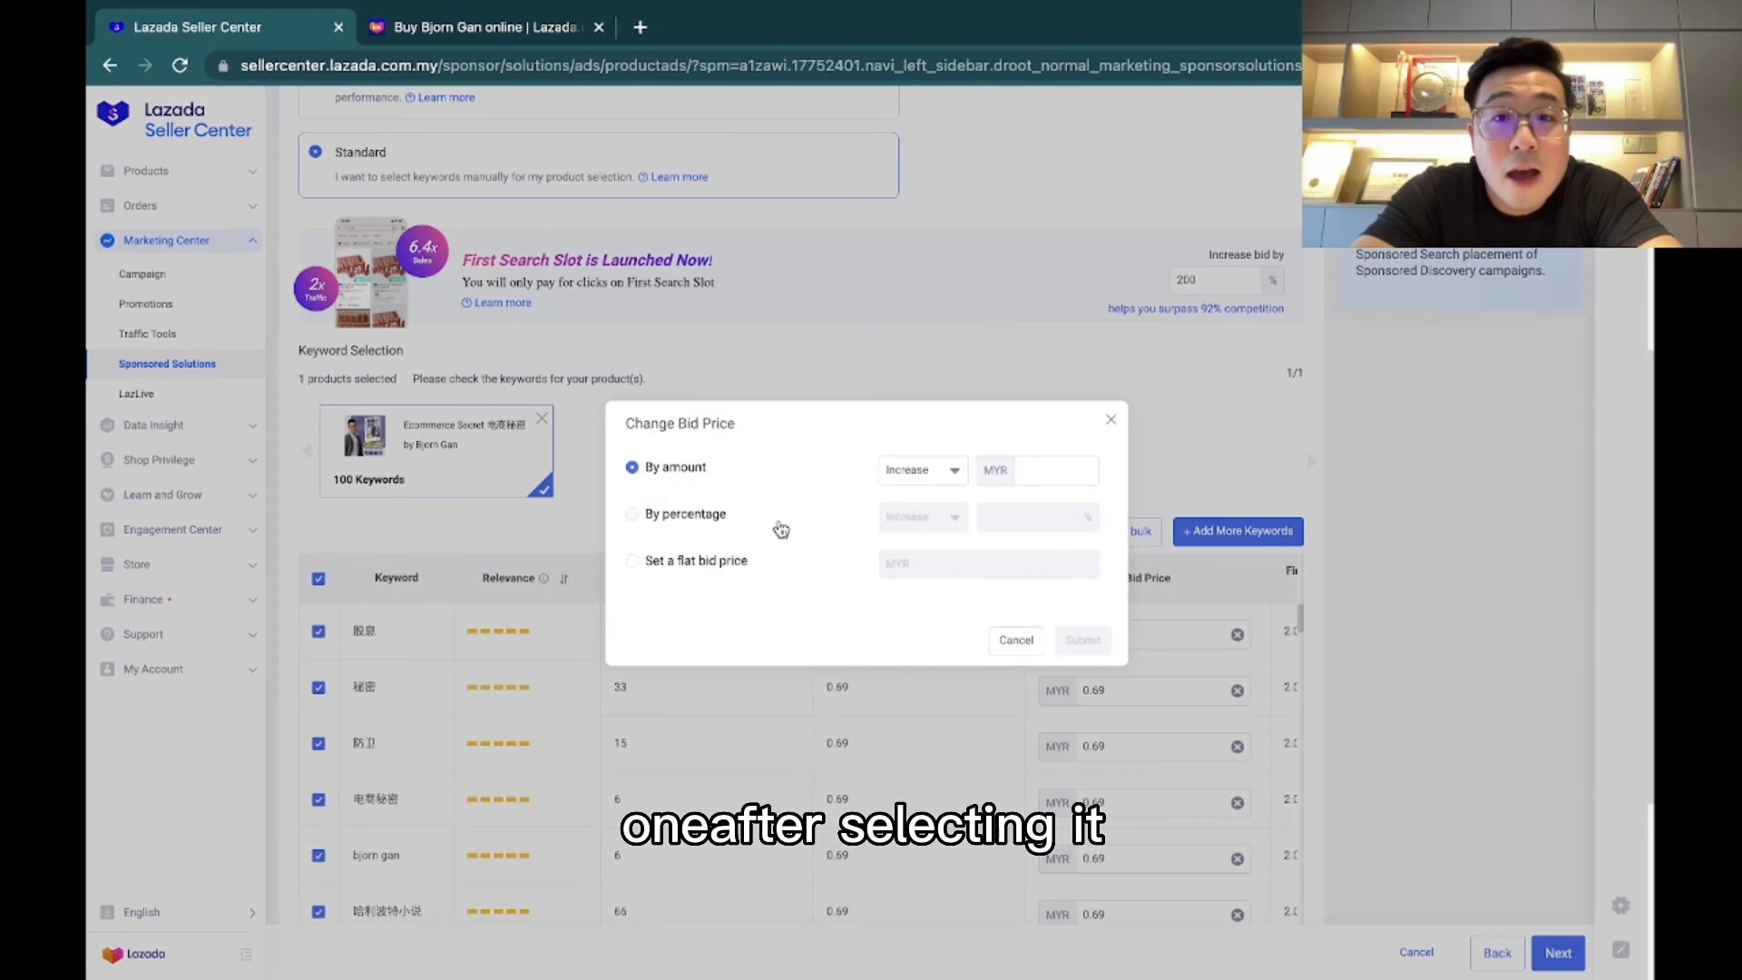
click(633, 561)
click(975, 563)
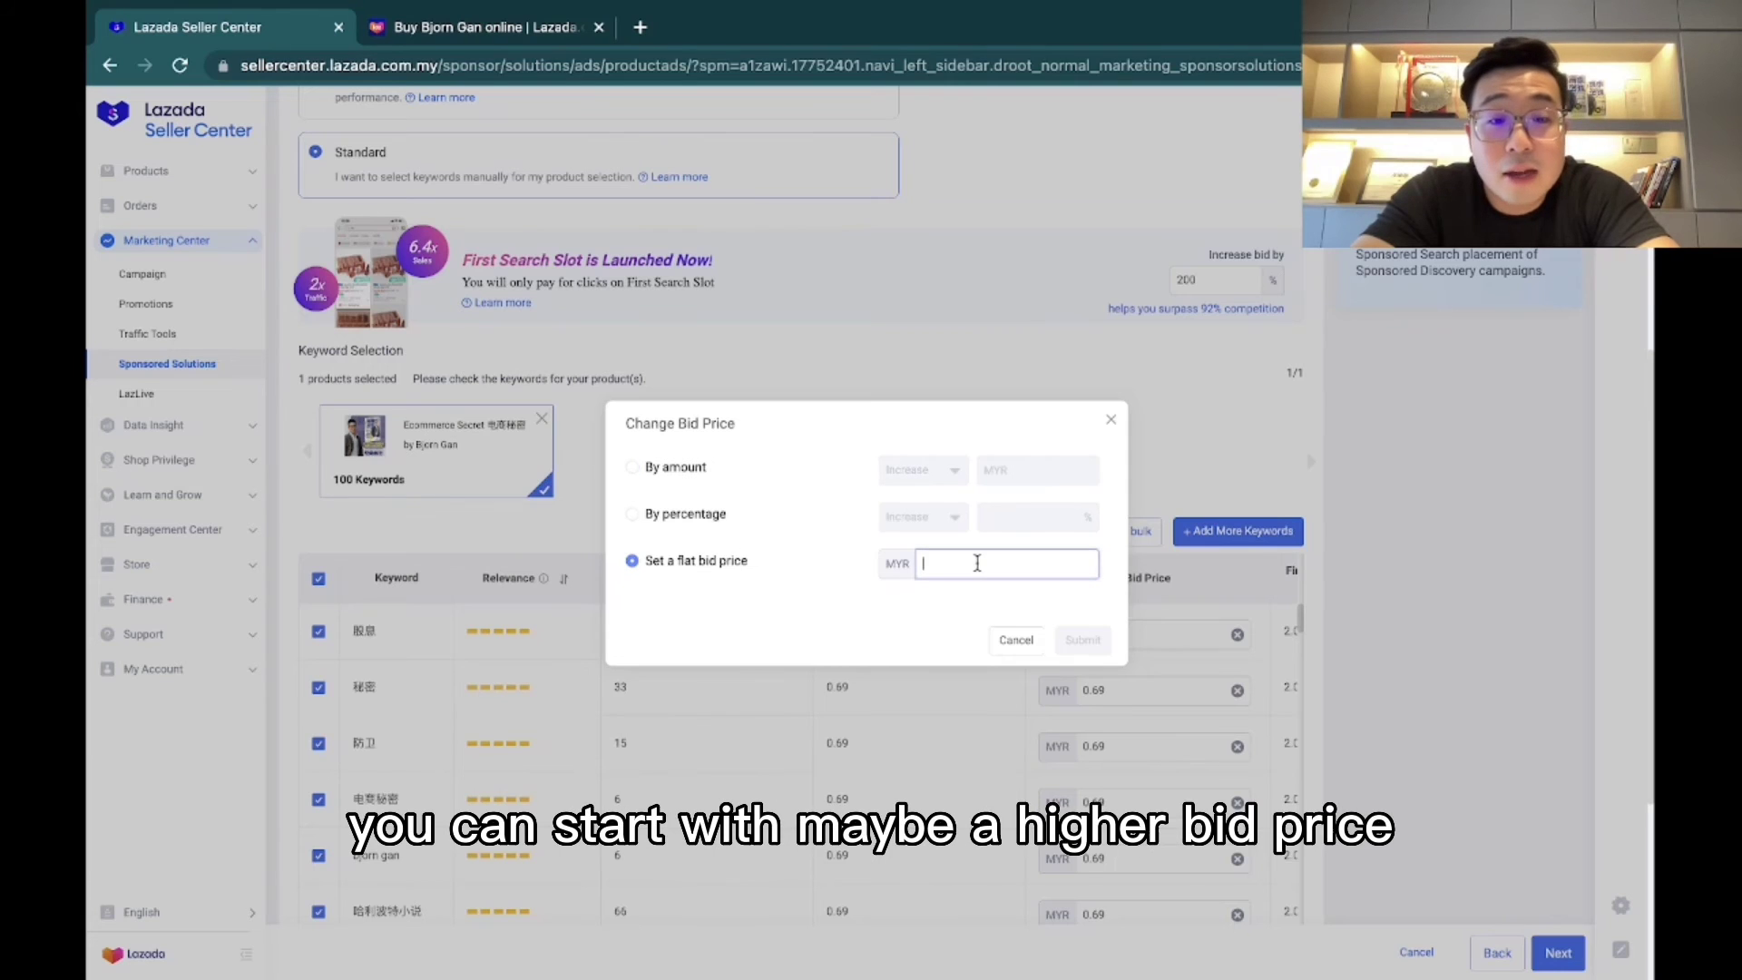
text(0.)
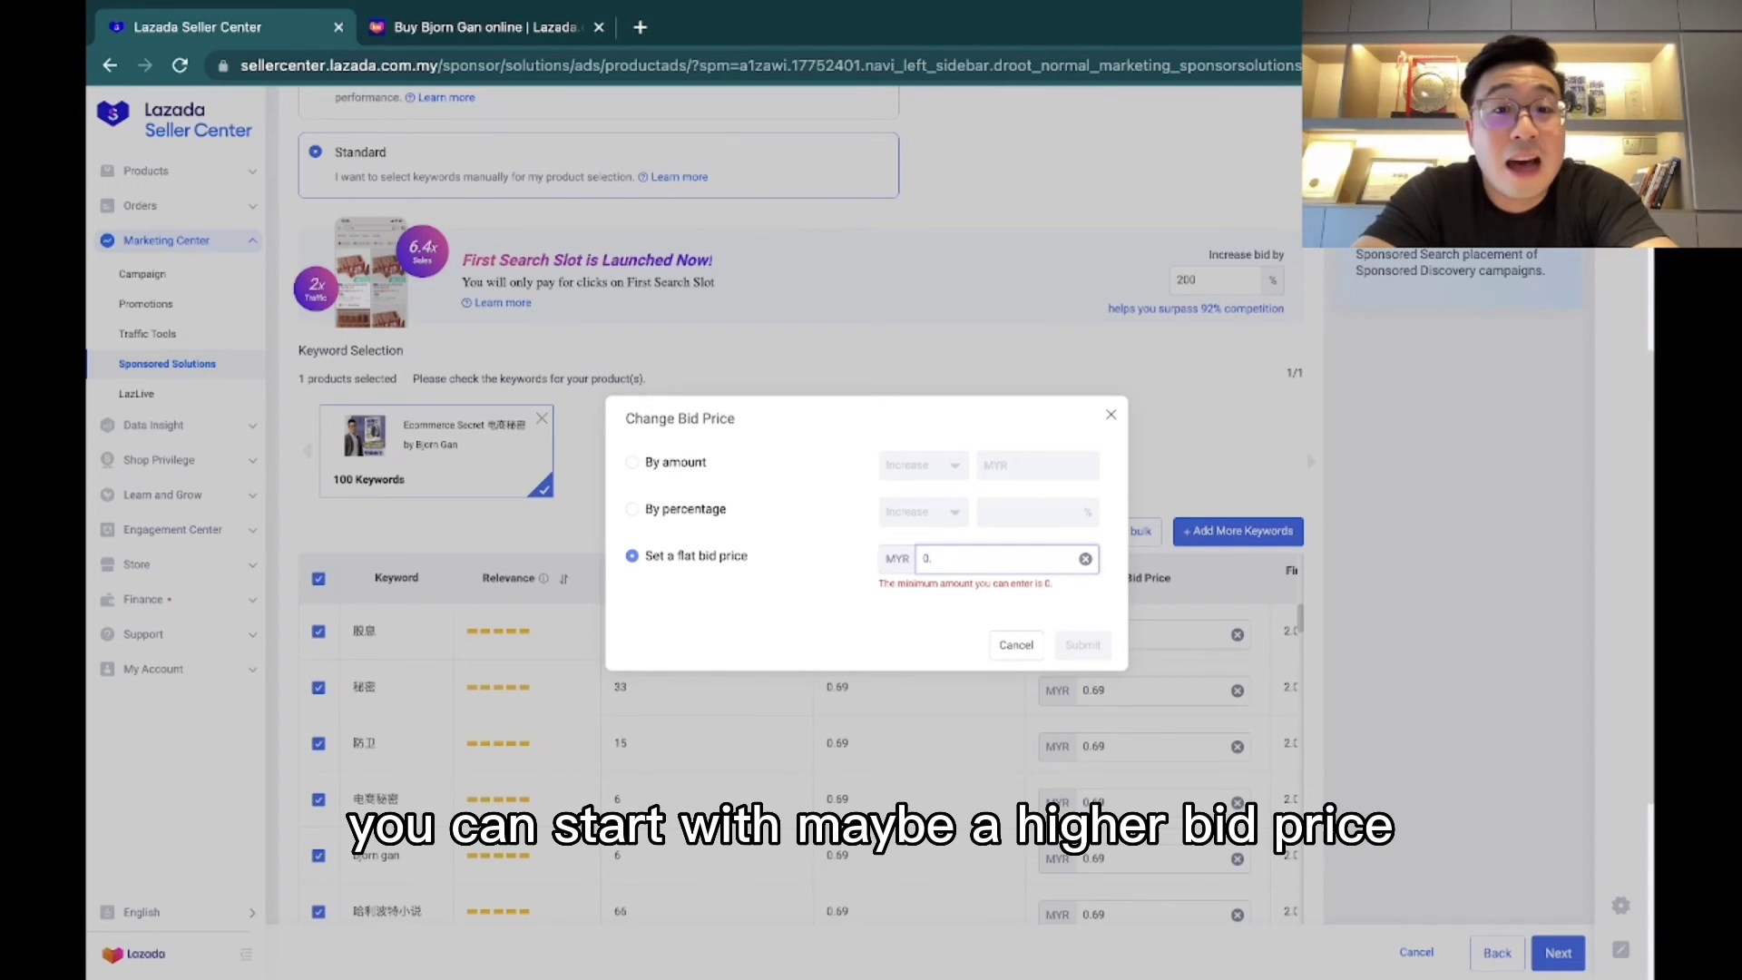
text(5)
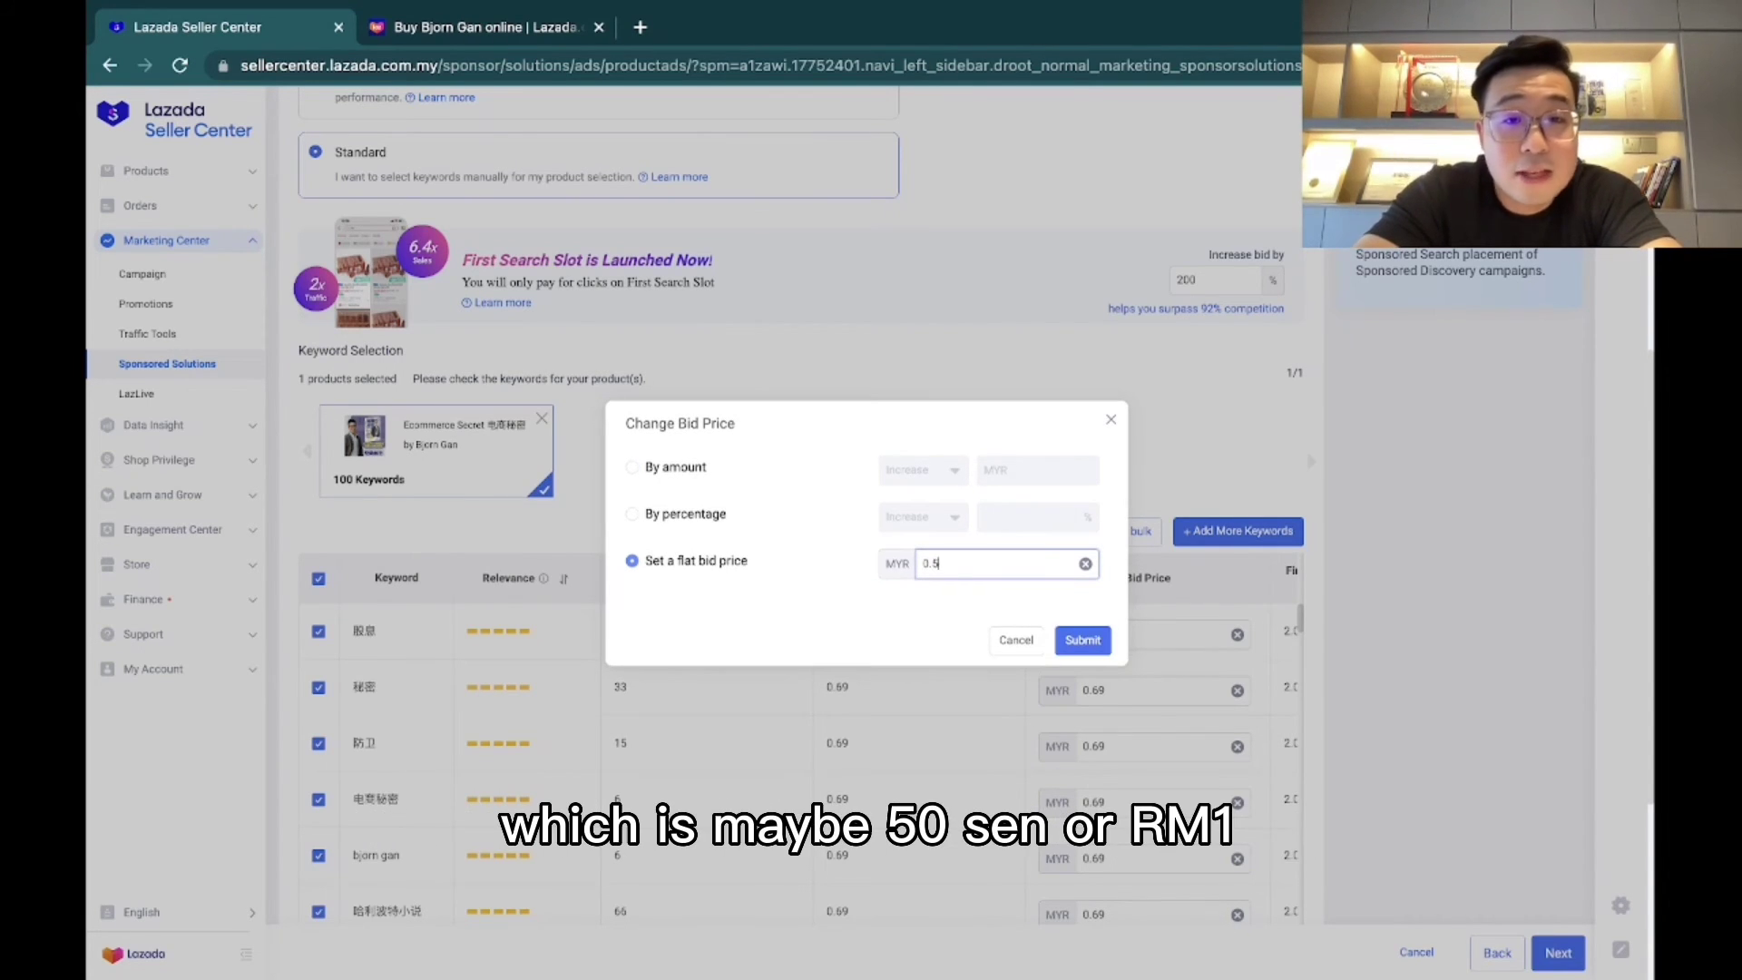
key(BackSpace)
key(BackSpace)
key(BackSpace)
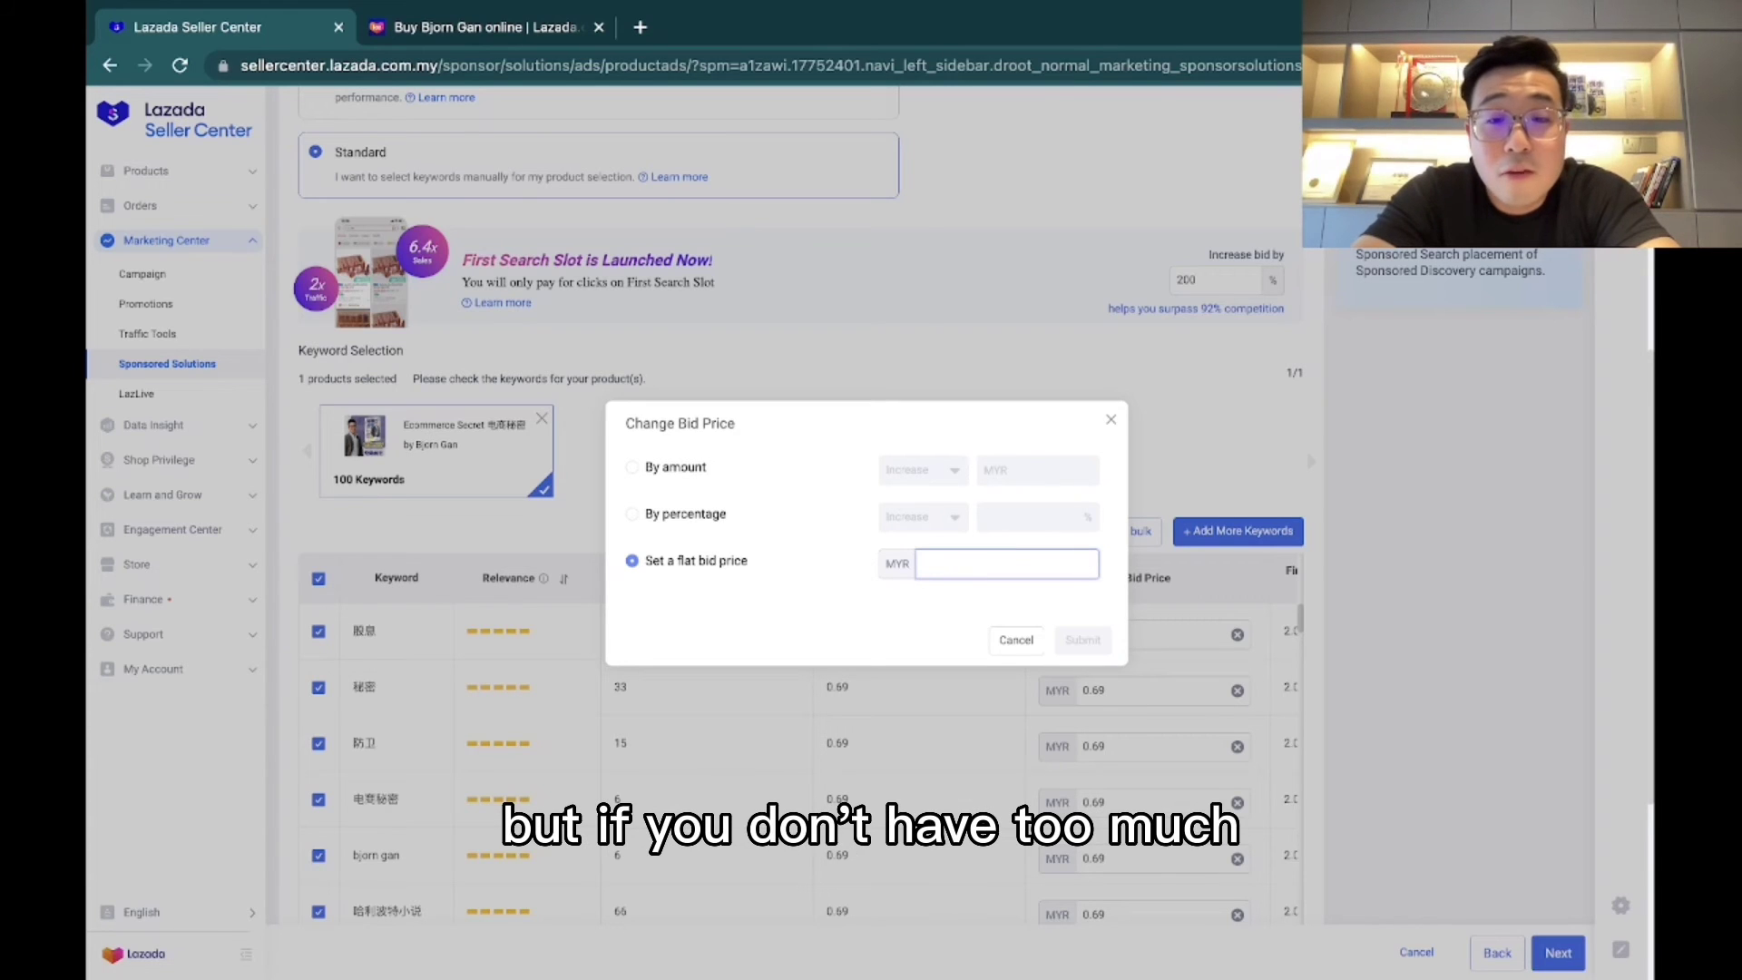
text(0/2.2)
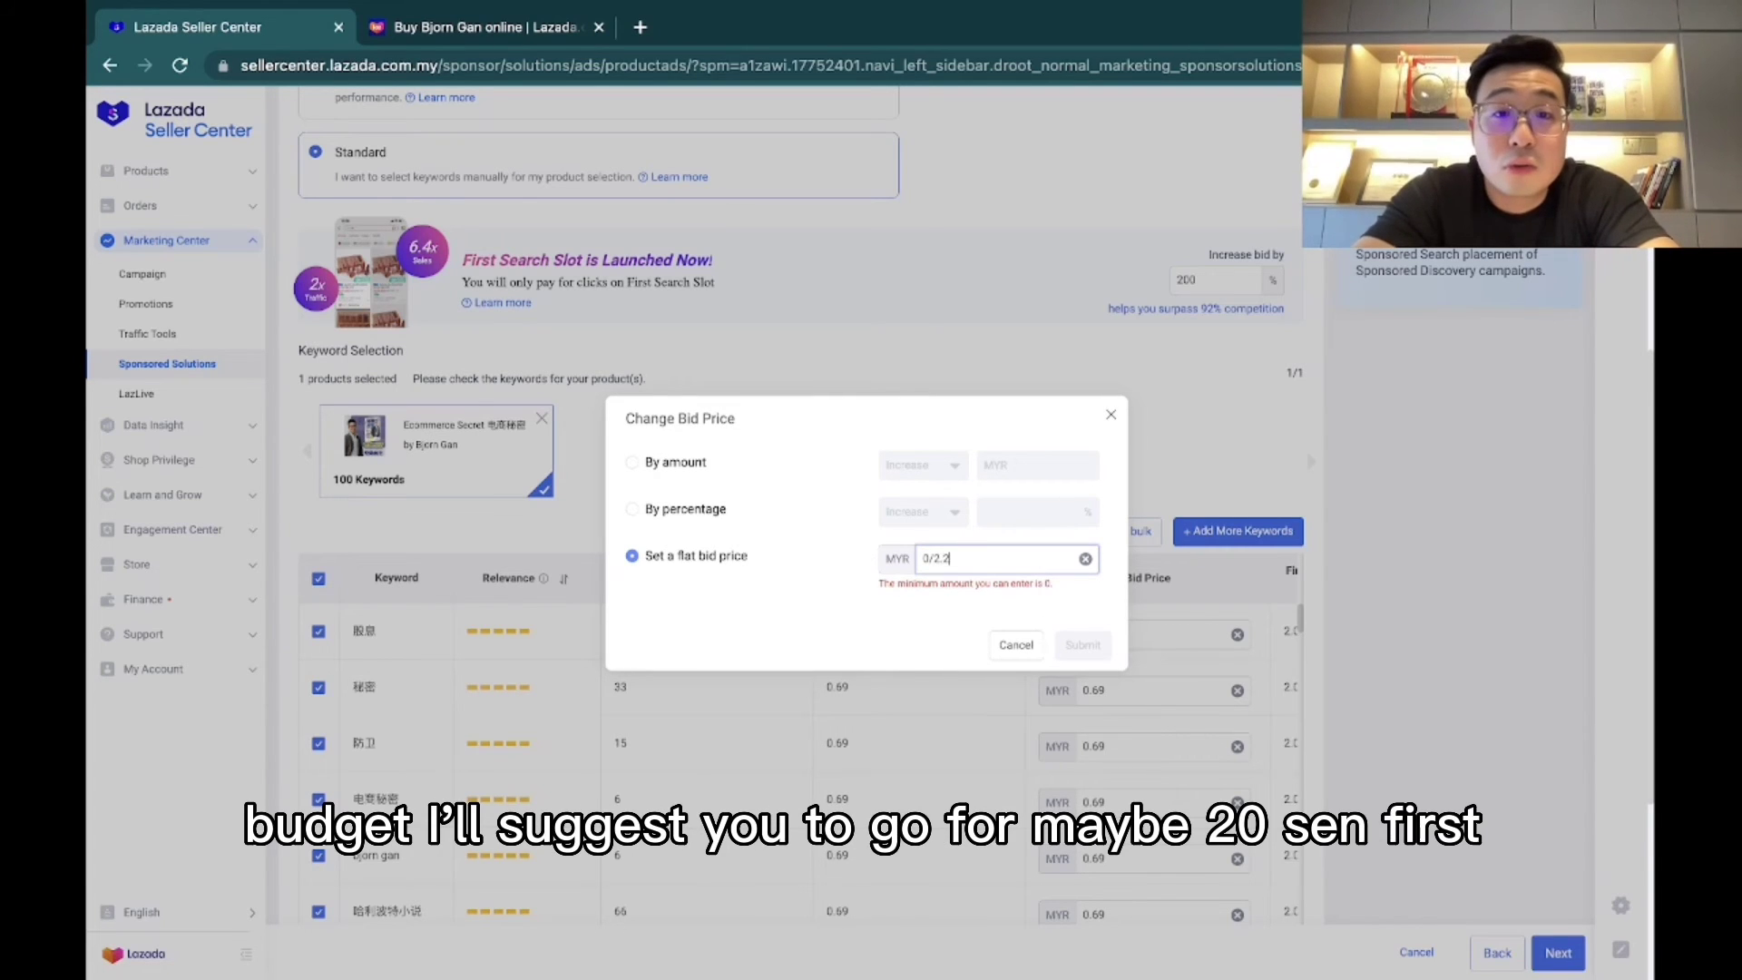
text(.)
key(BackSpace)
text(.2)
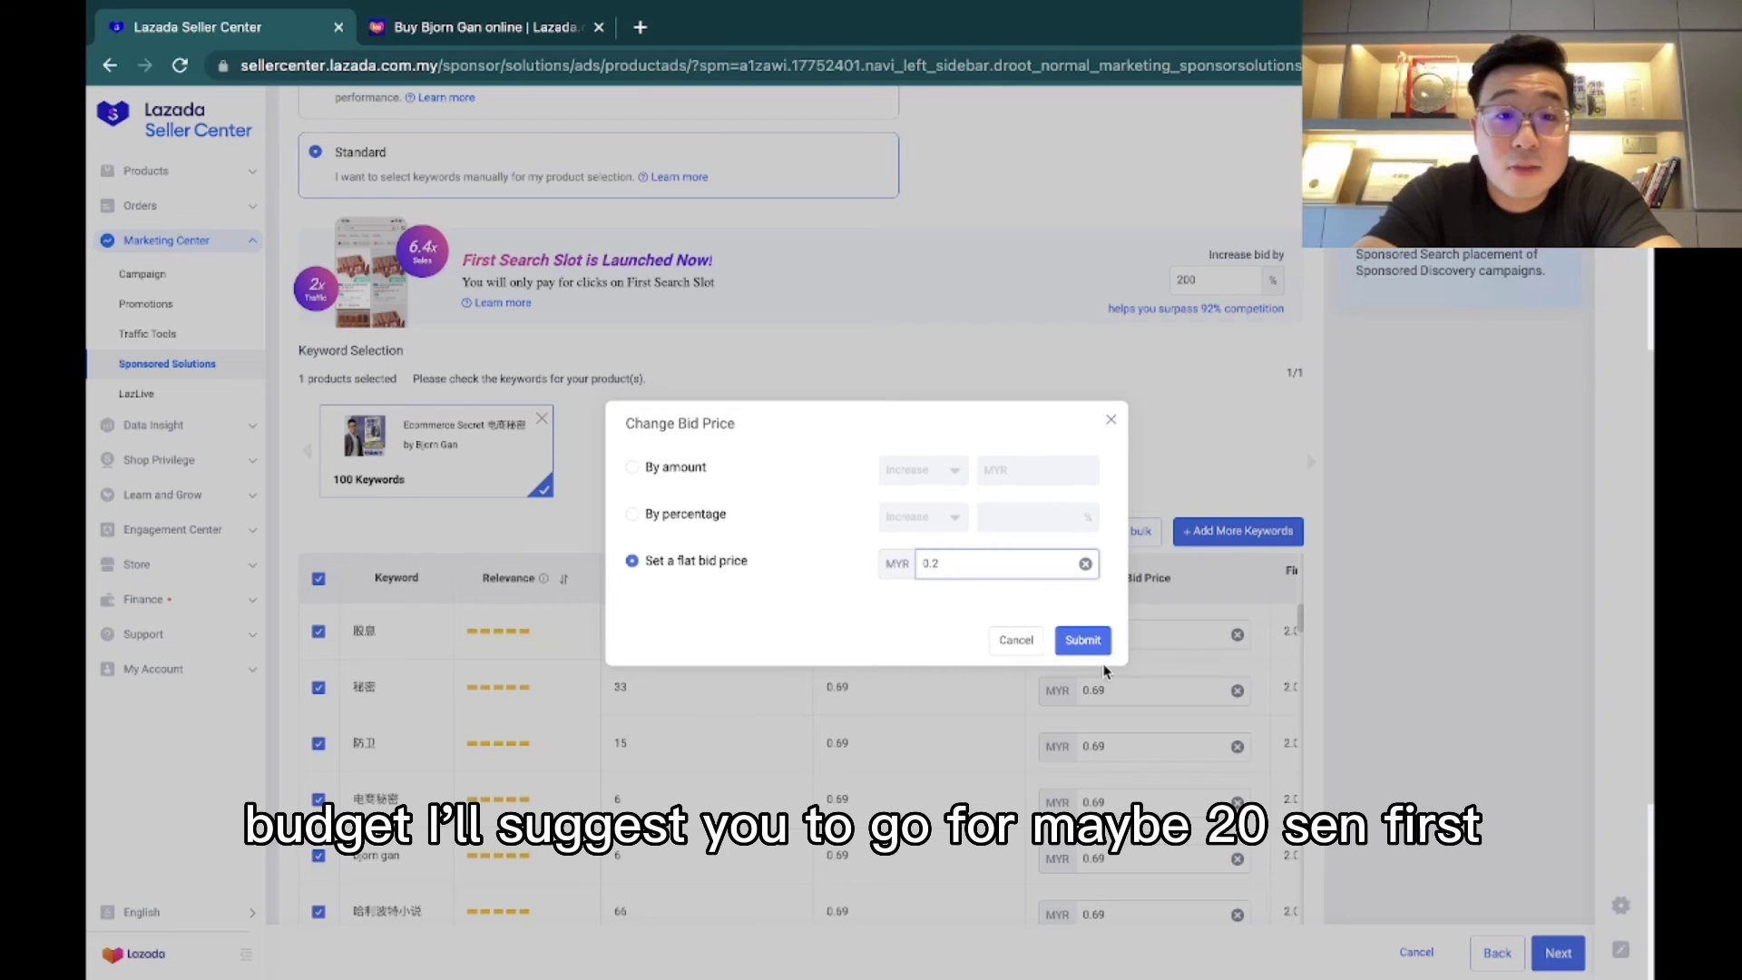
click(1083, 640)
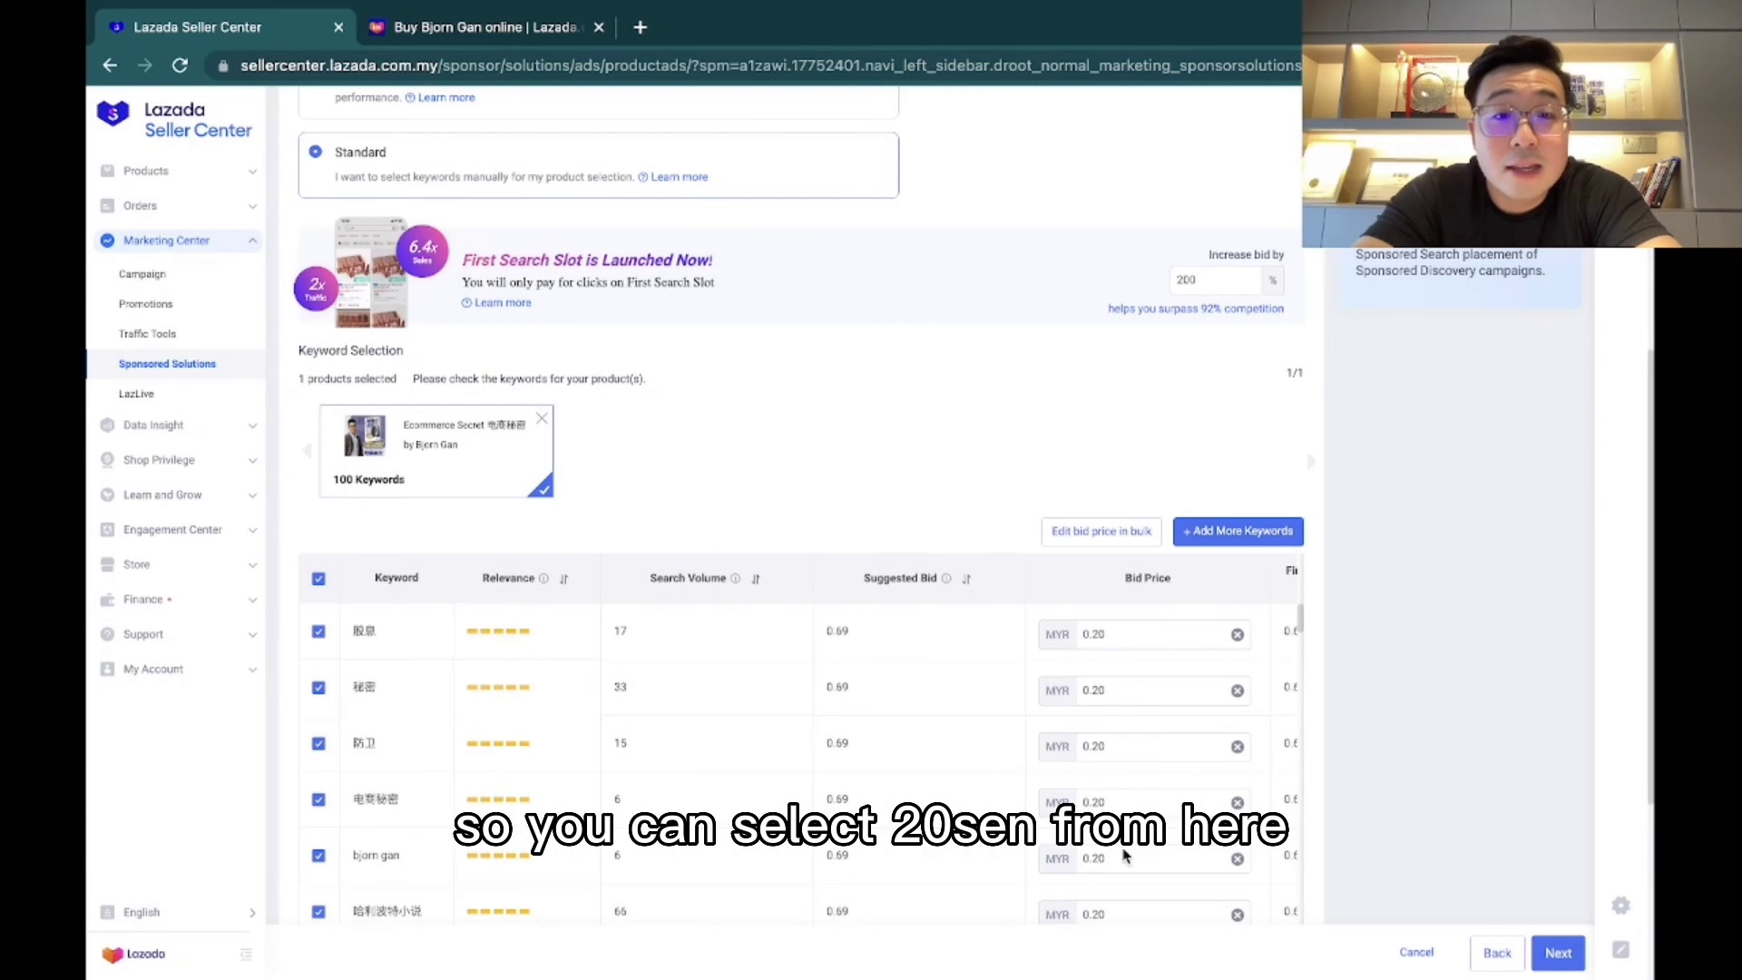
Step: Check the resulting 0.6 First Search Slot Bid Price and the 0.20 keyword bid
scroll(1188, 744, right, 2)
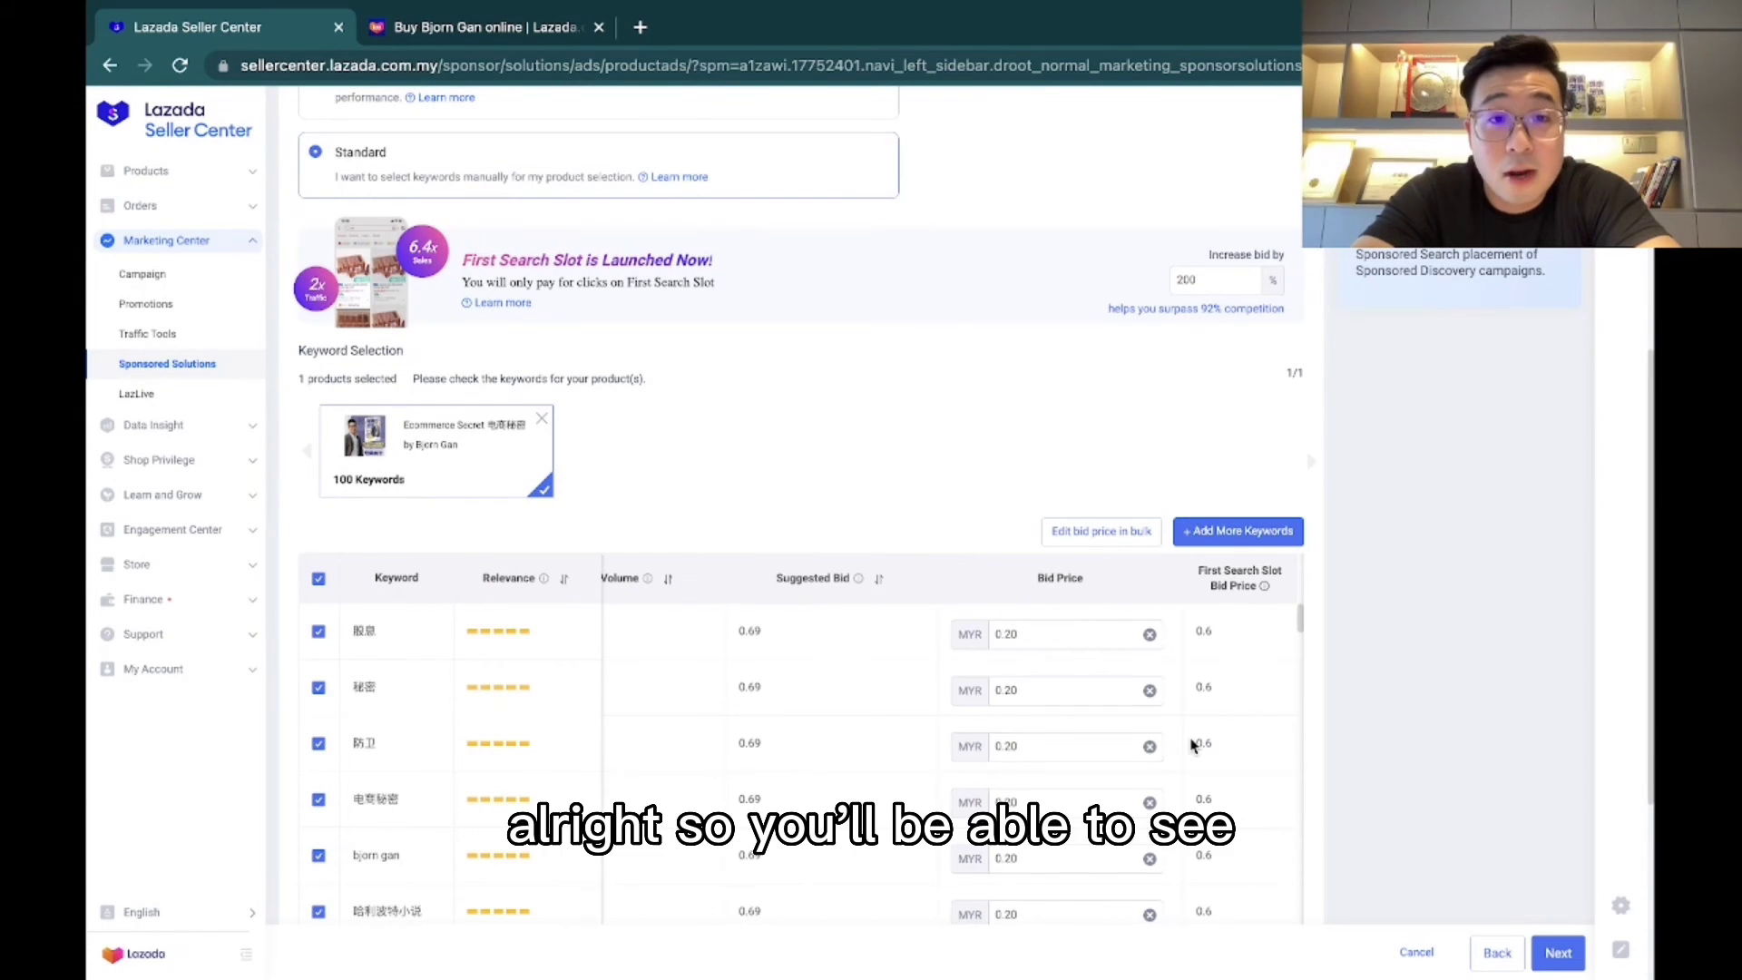
scroll(1043, 731, left, 2)
scroll(1043, 730, right, 2)
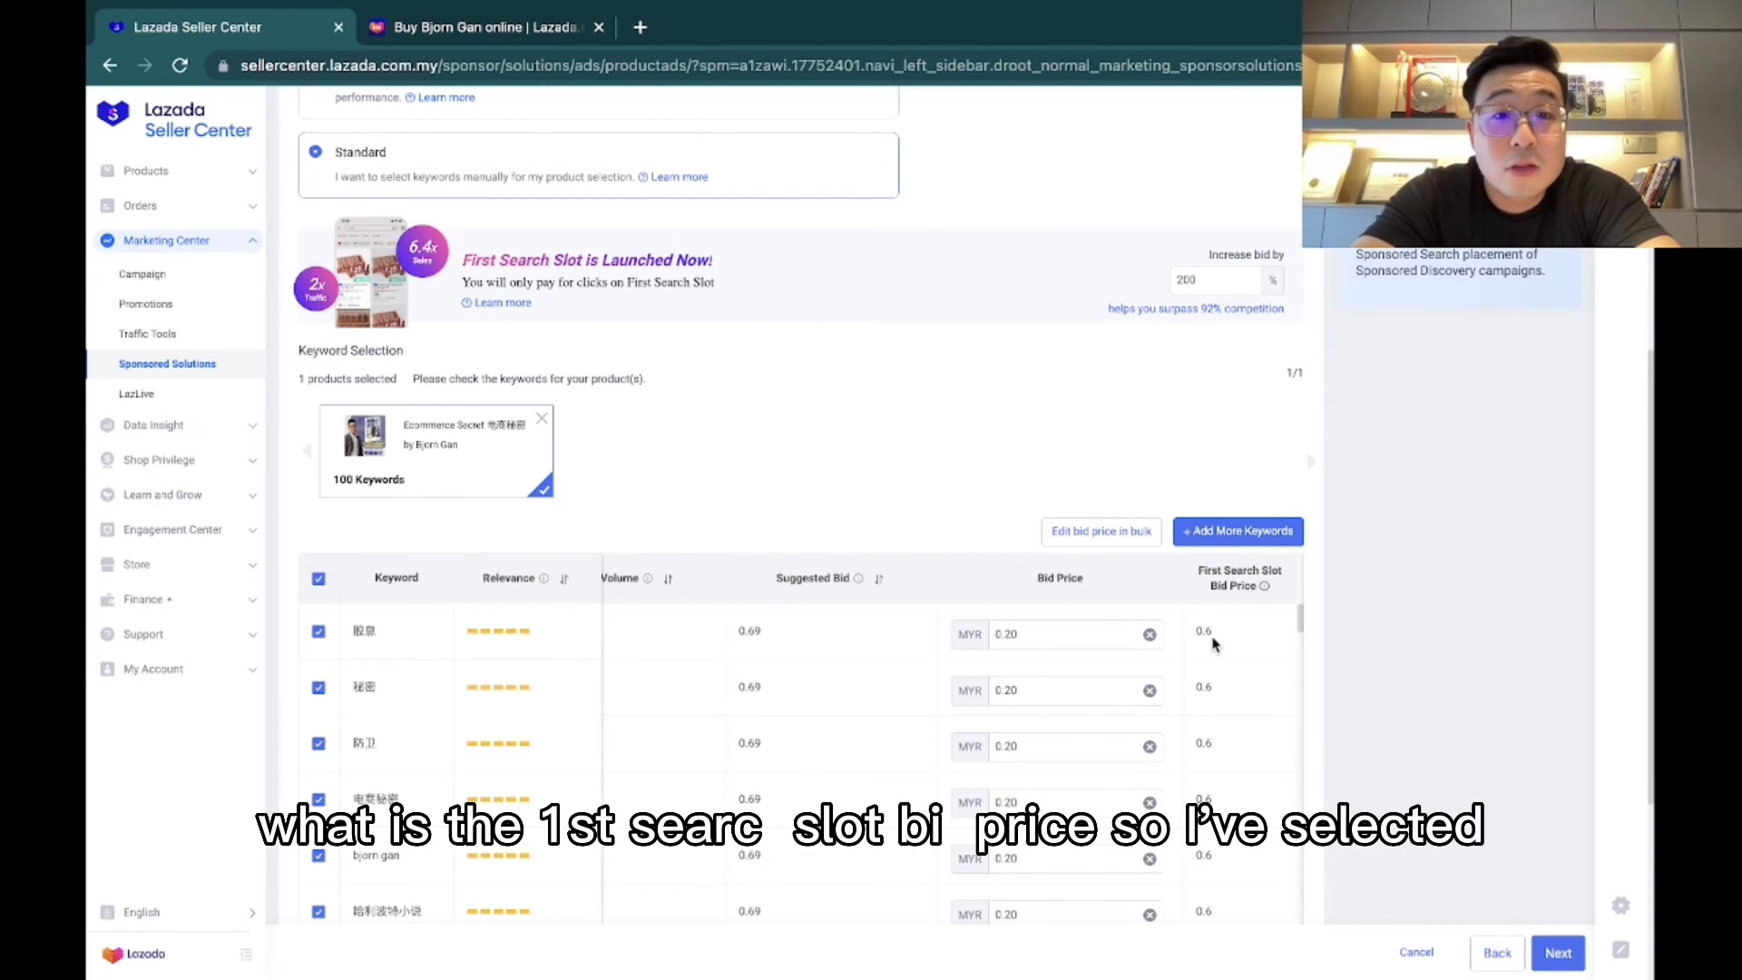
triple_click(1233, 586)
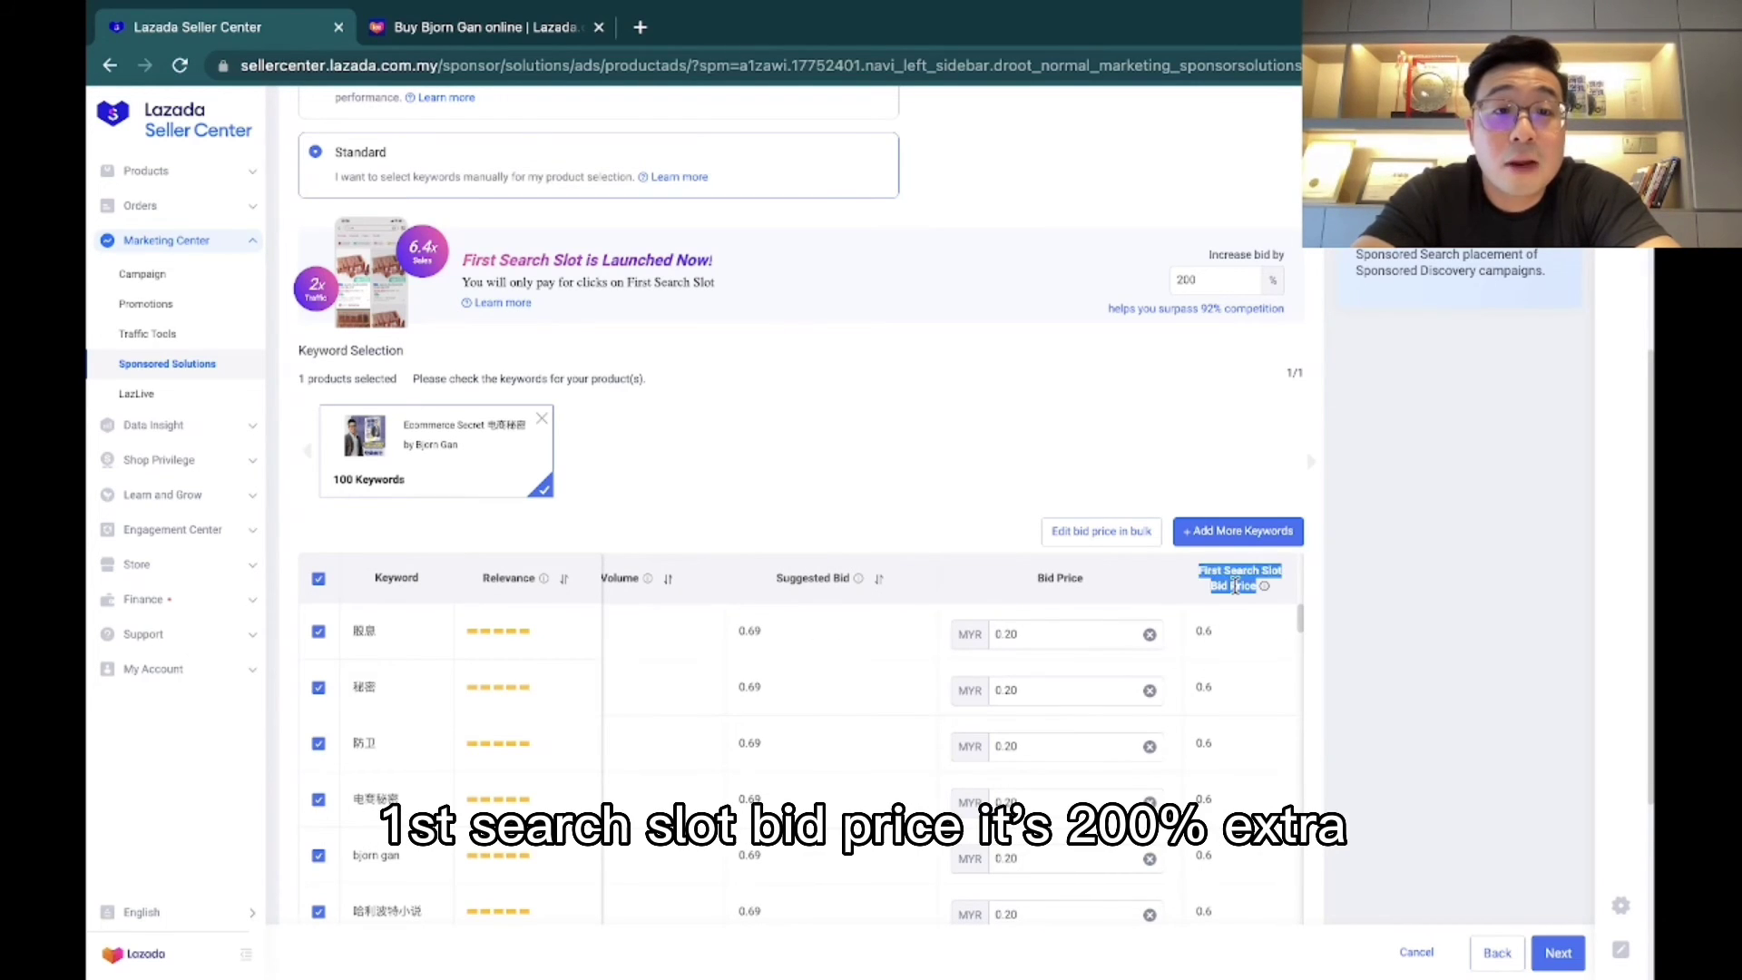
click(1211, 642)
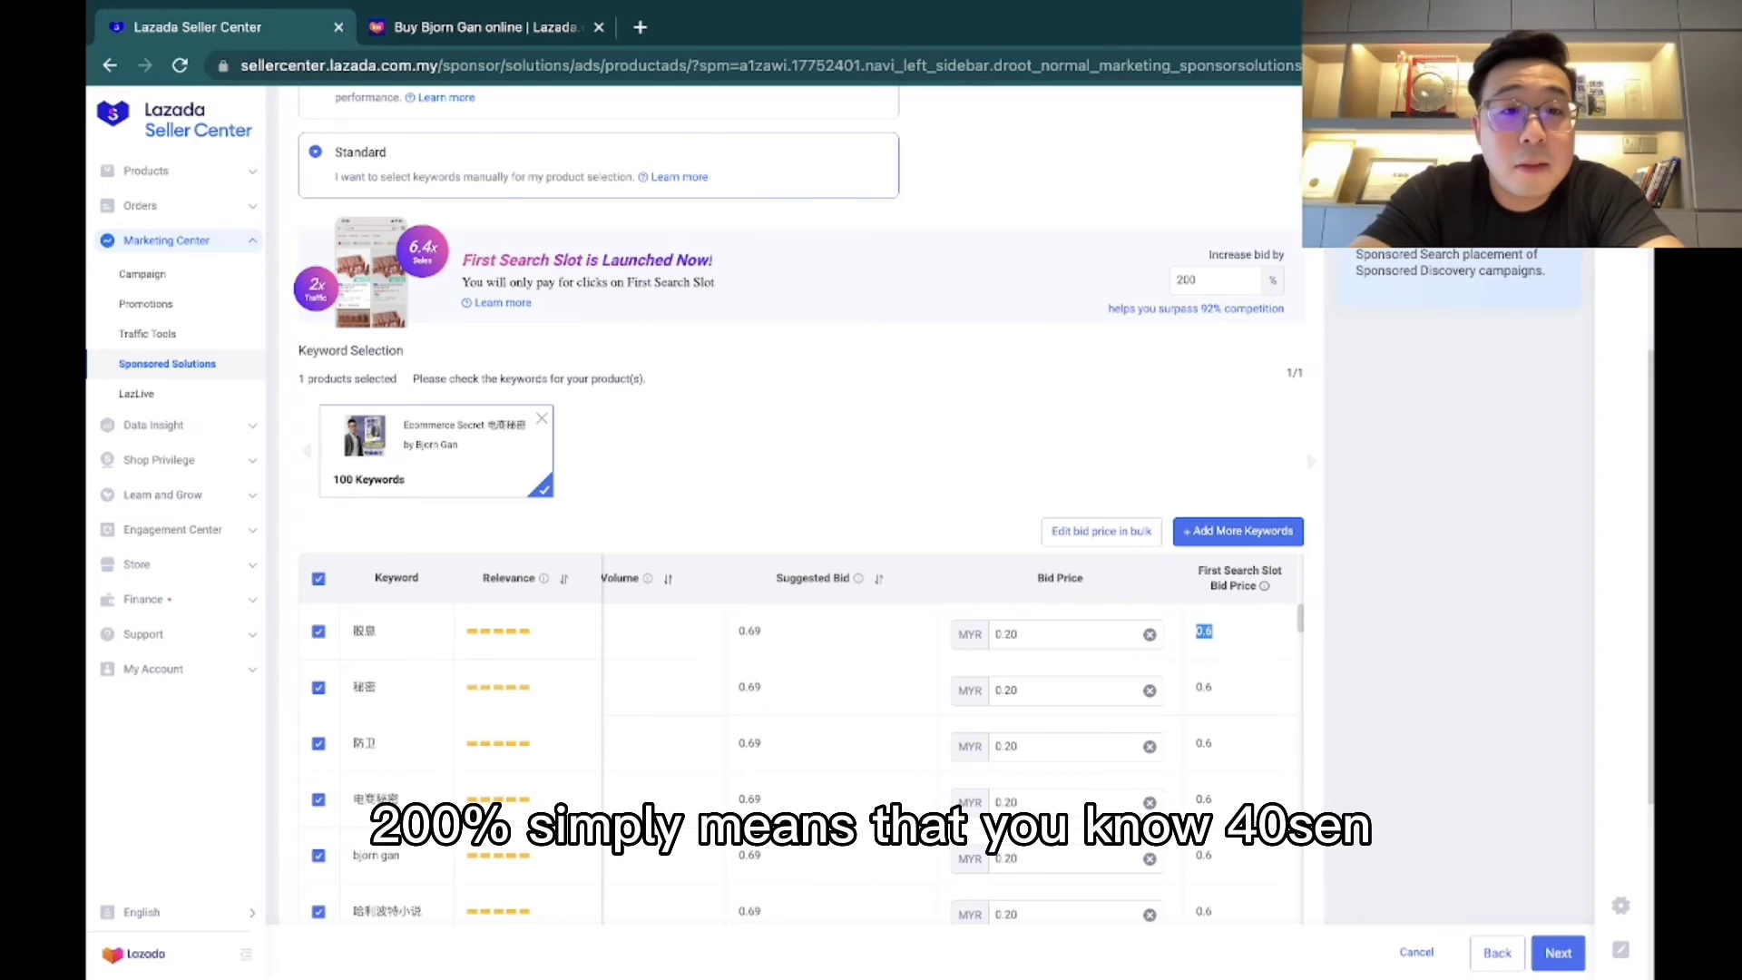
click(1069, 633)
double_click(1068, 633)
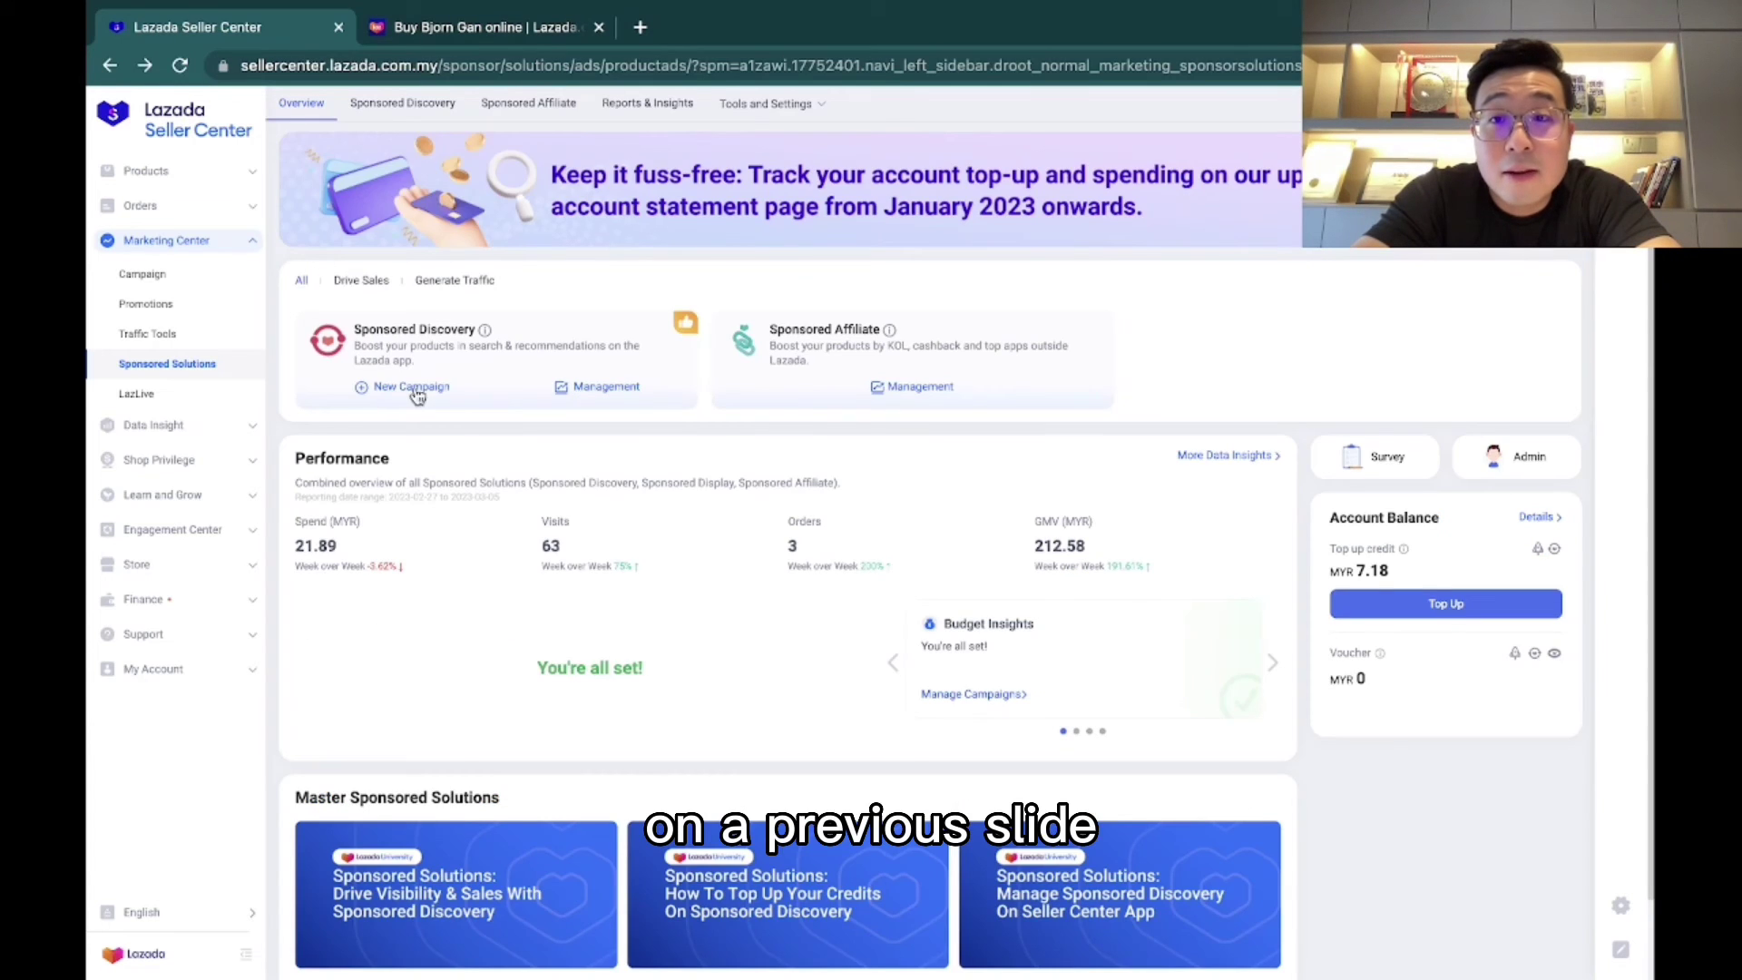
Step: Start a fresh Sponsored Discovery campaign named 'fully manual'
click(408, 385)
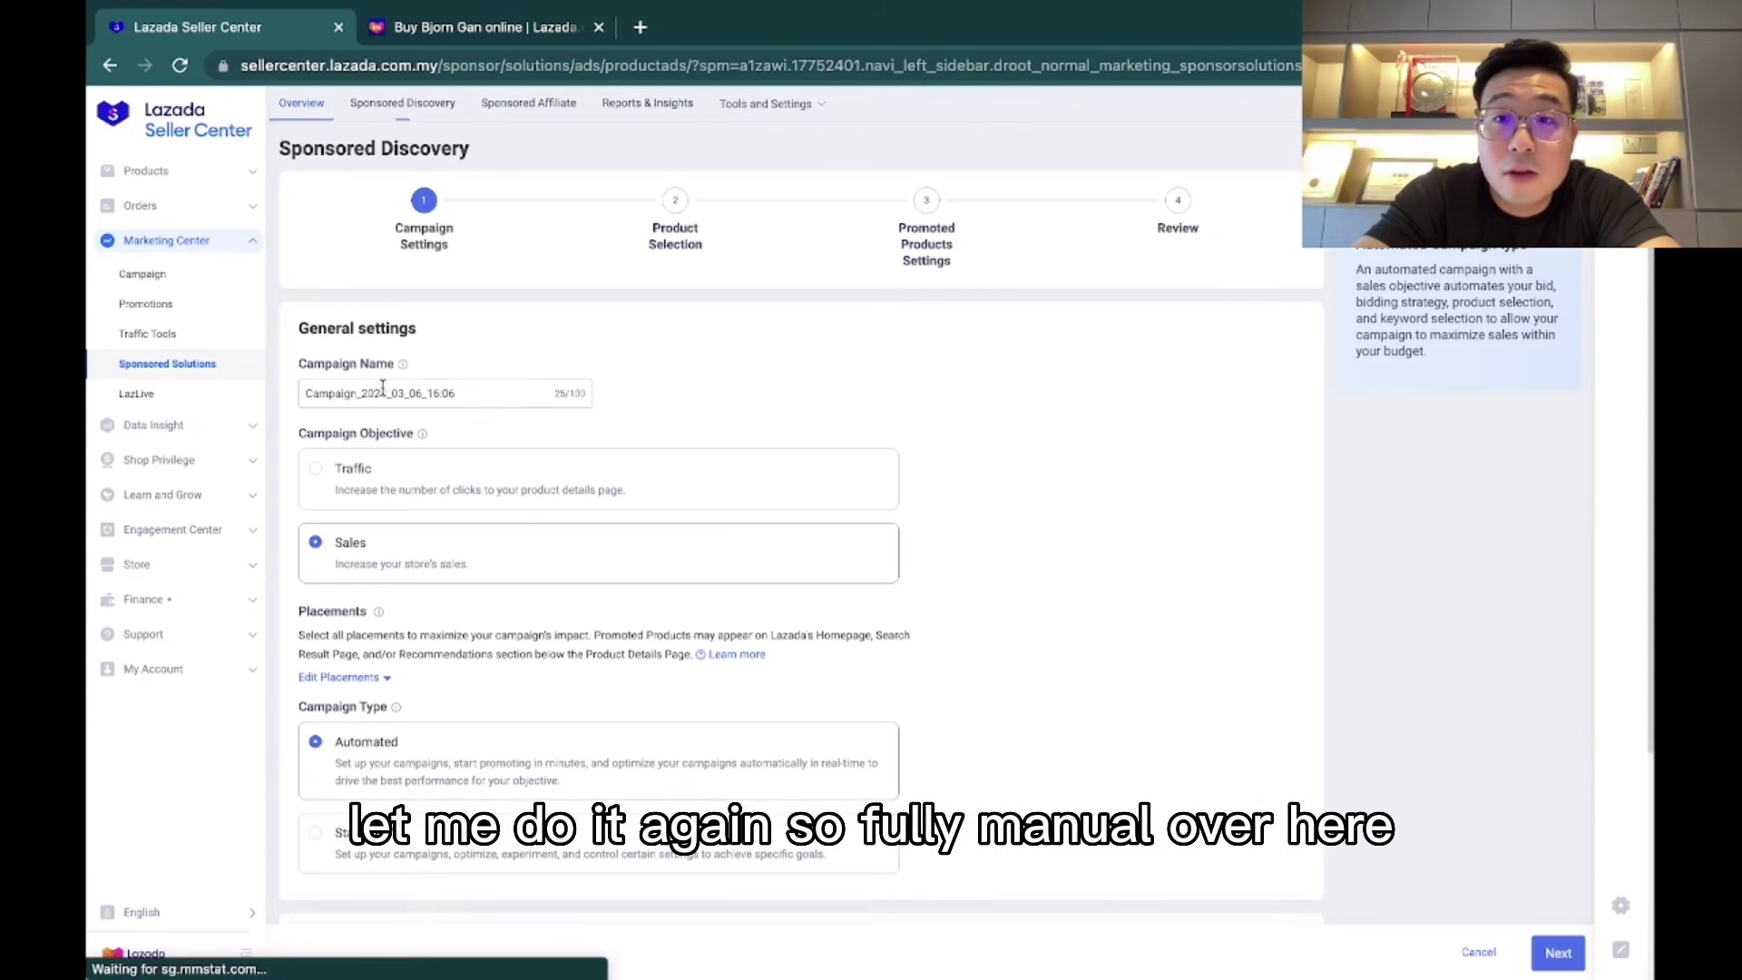
triple_click(444, 388)
text(fu)
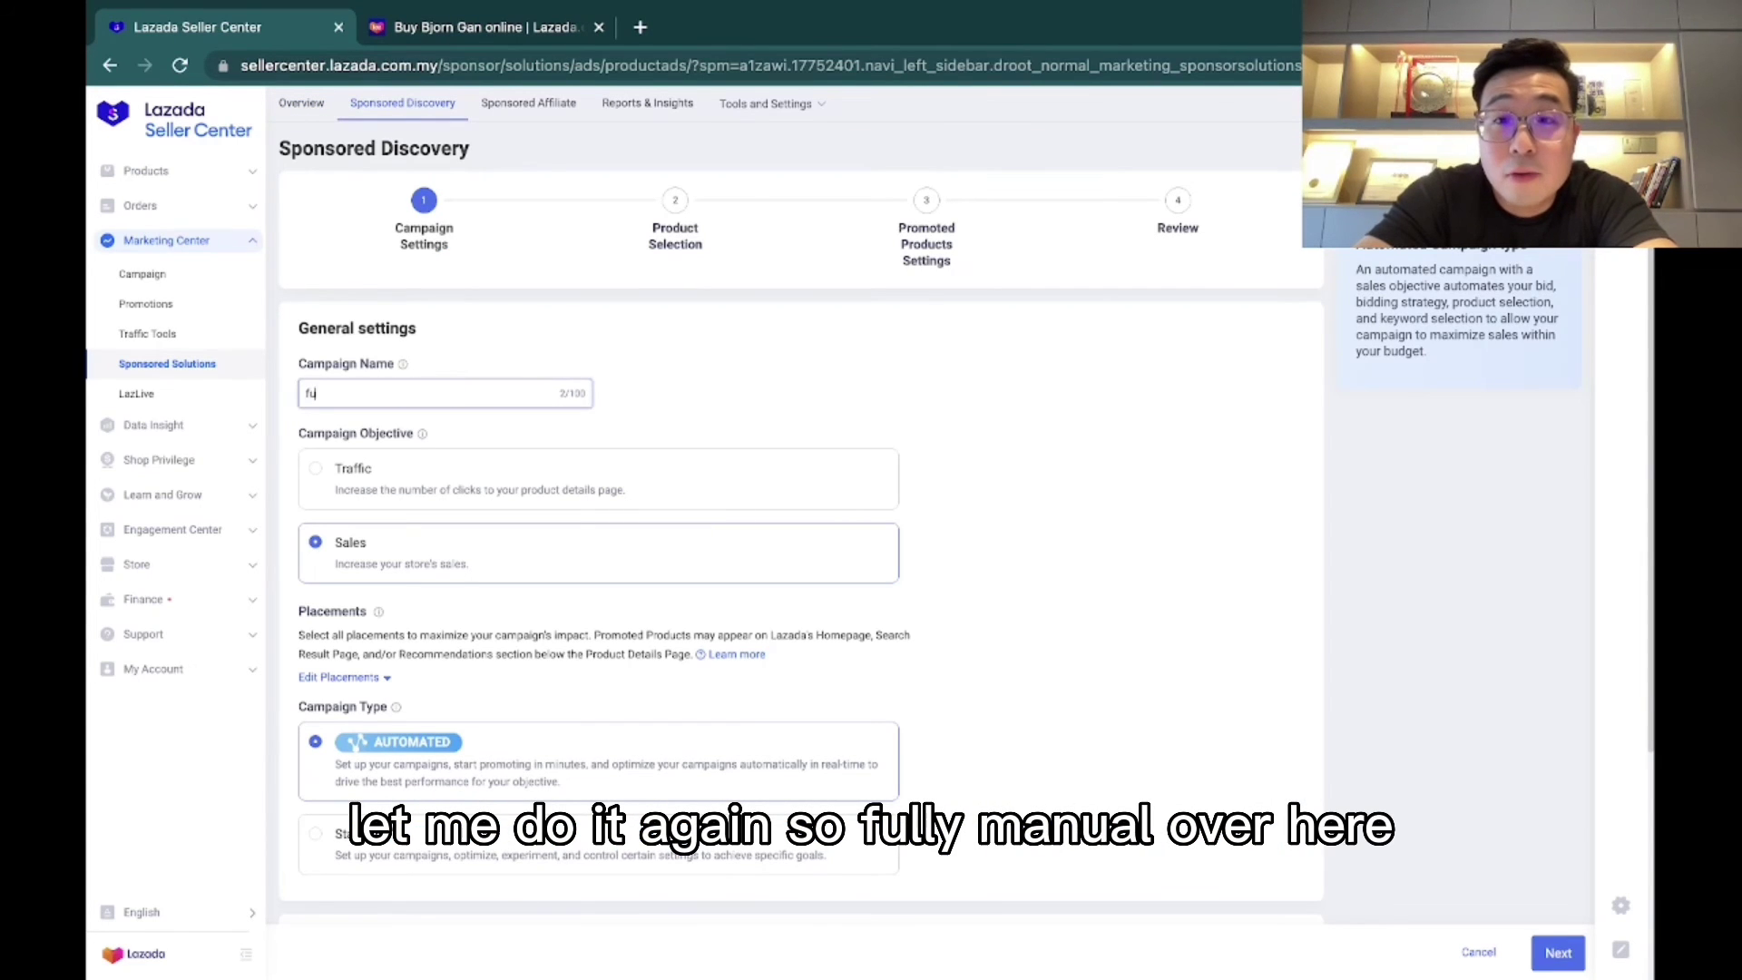
text(lly manual)
Step: Make it a Standard campaign with a fixed MYR 40 daily budget and continue to Product Selection
scroll(490, 544, down, 2)
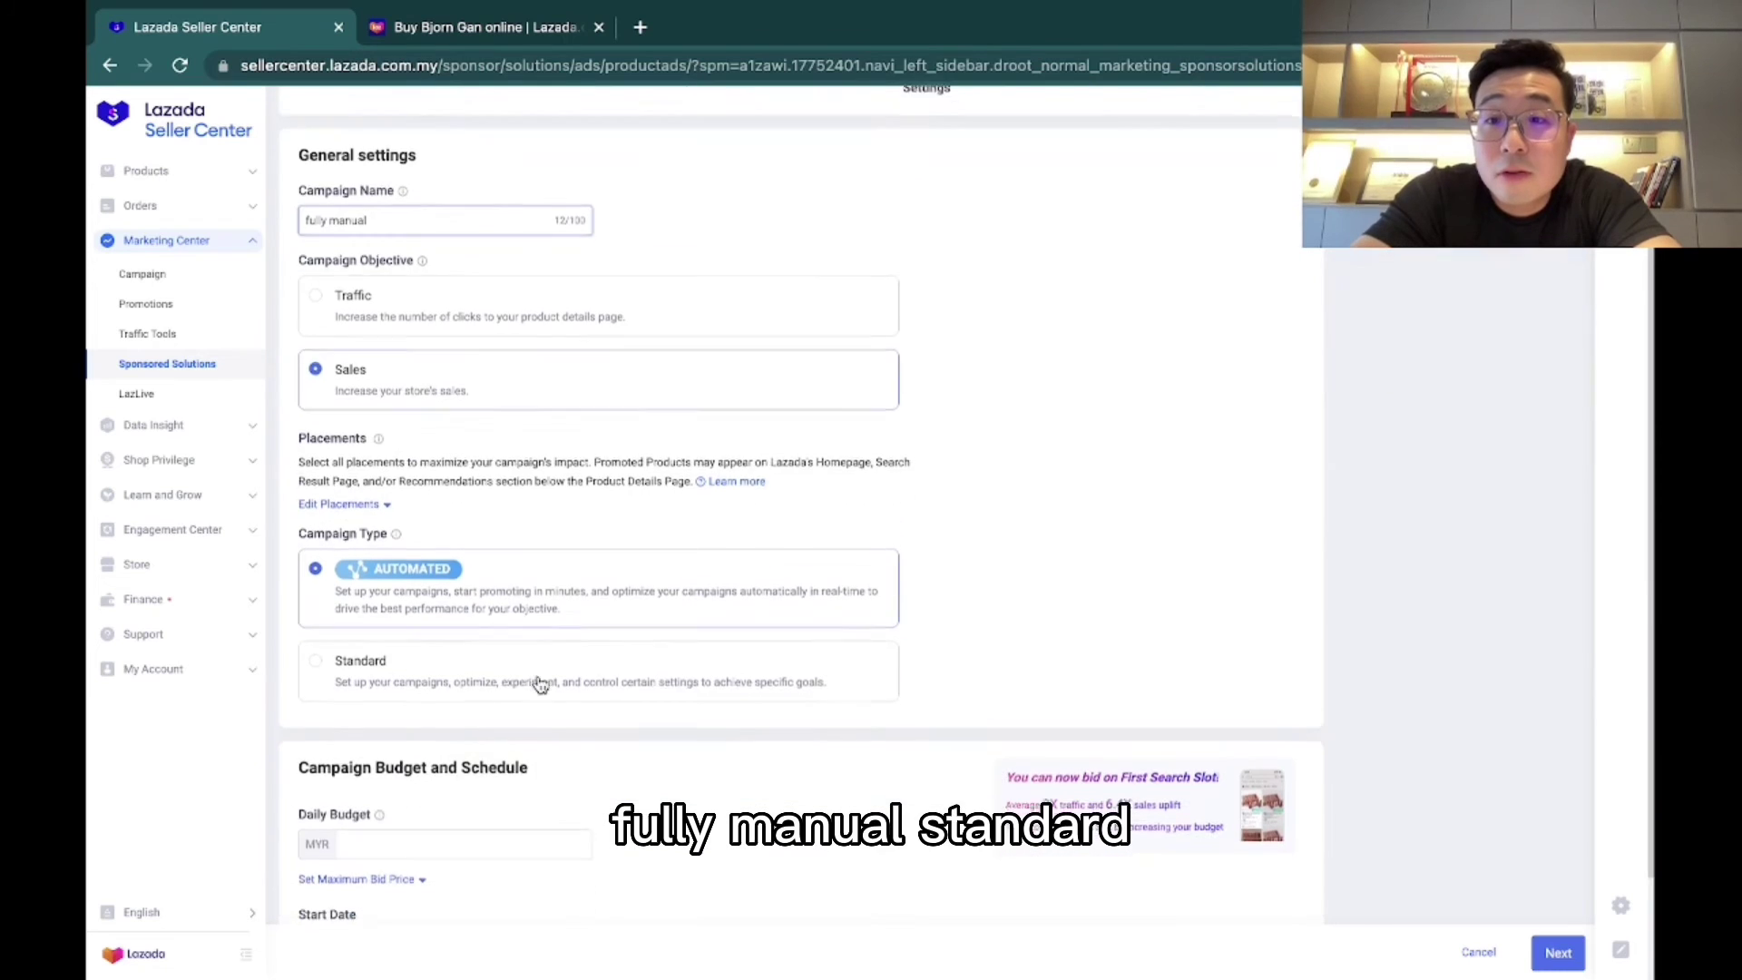
click(453, 641)
scroll(449, 646, down, 1)
click(328, 747)
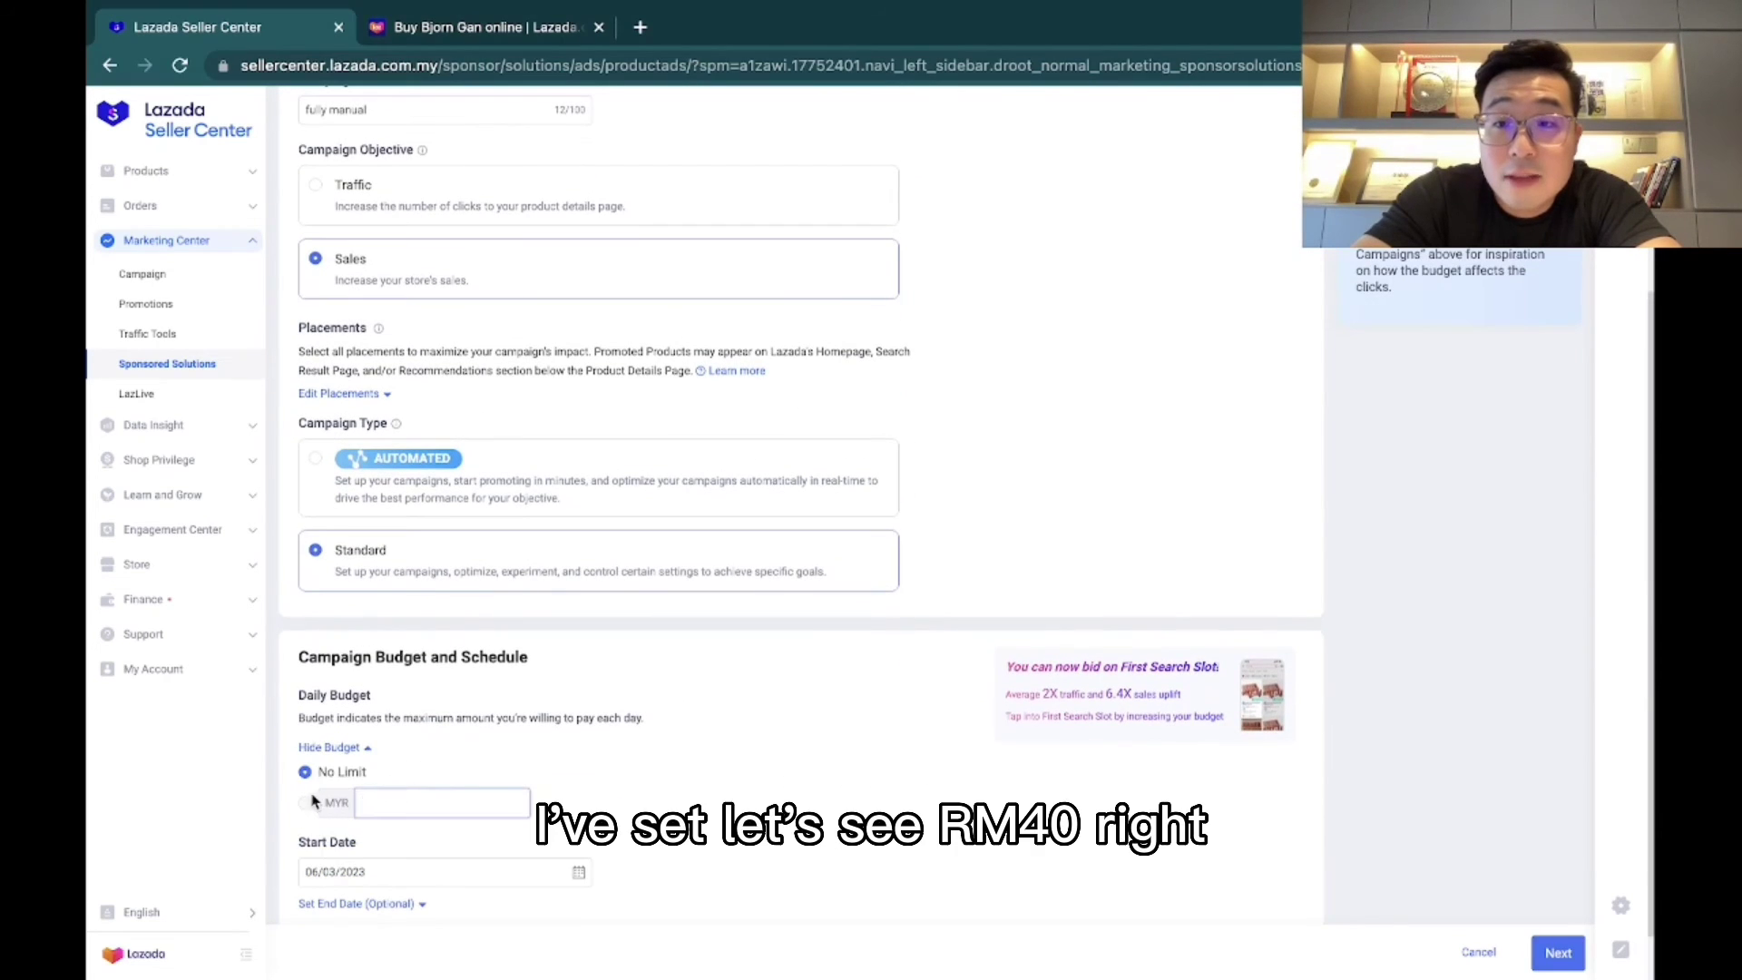
click(306, 804)
click(416, 798)
text(40)
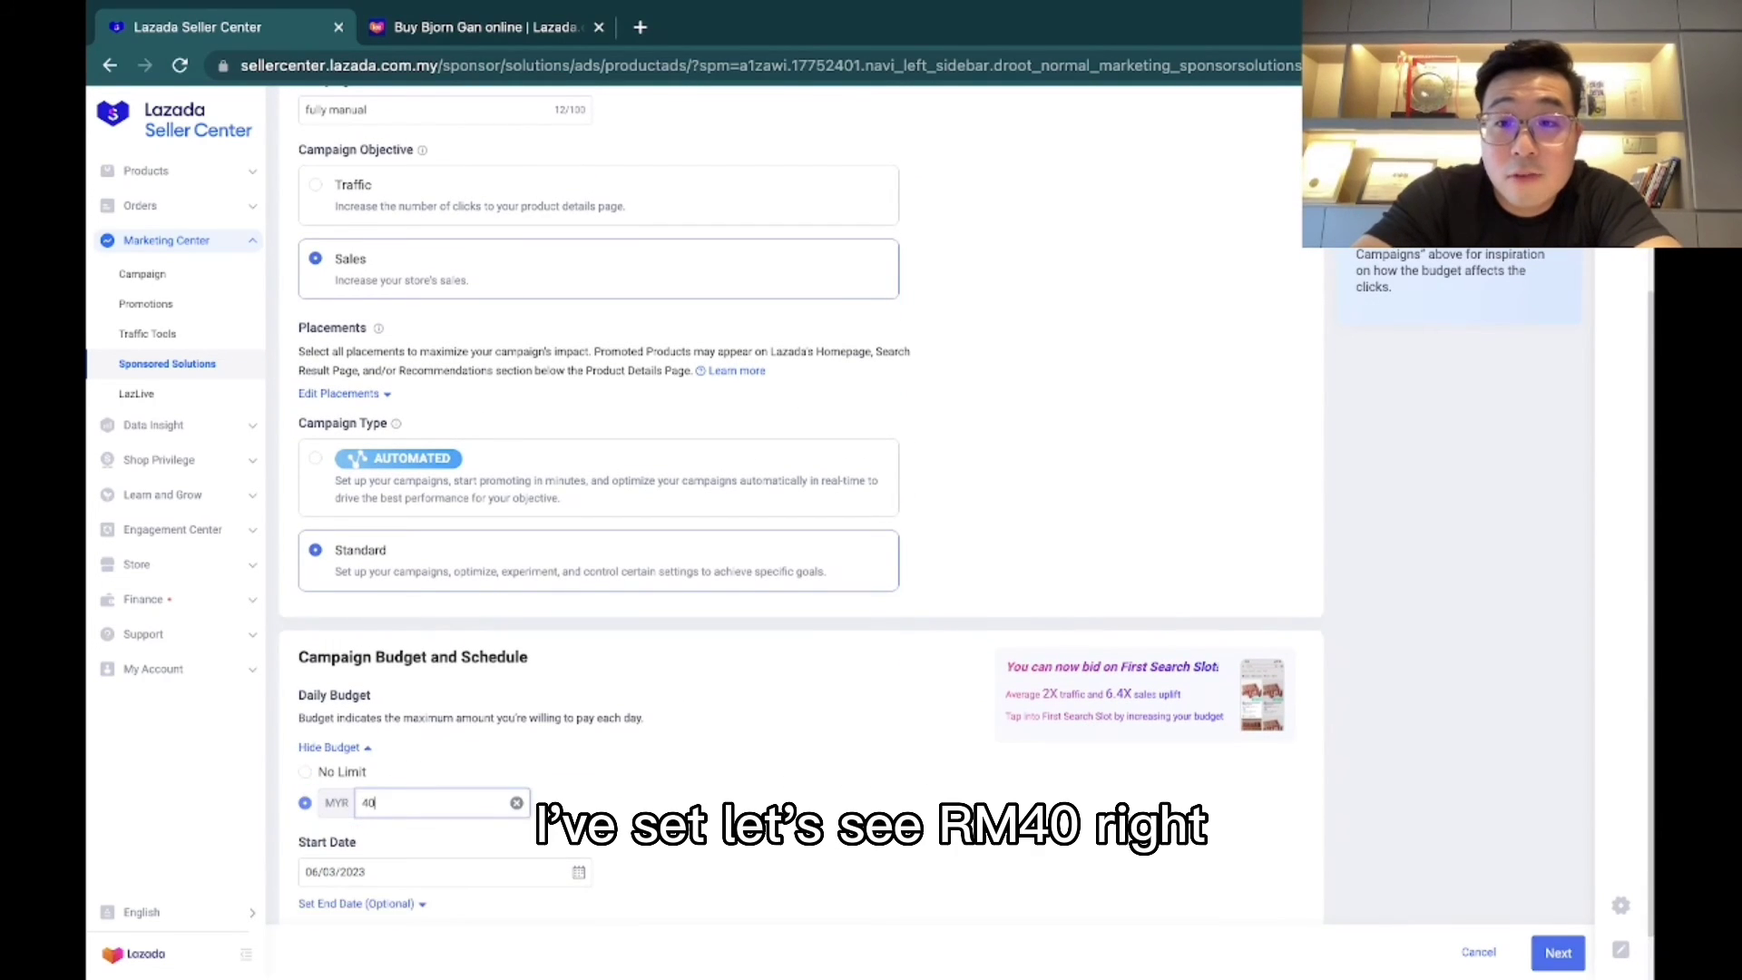
scroll(416, 798, down, 1)
click(1601, 943)
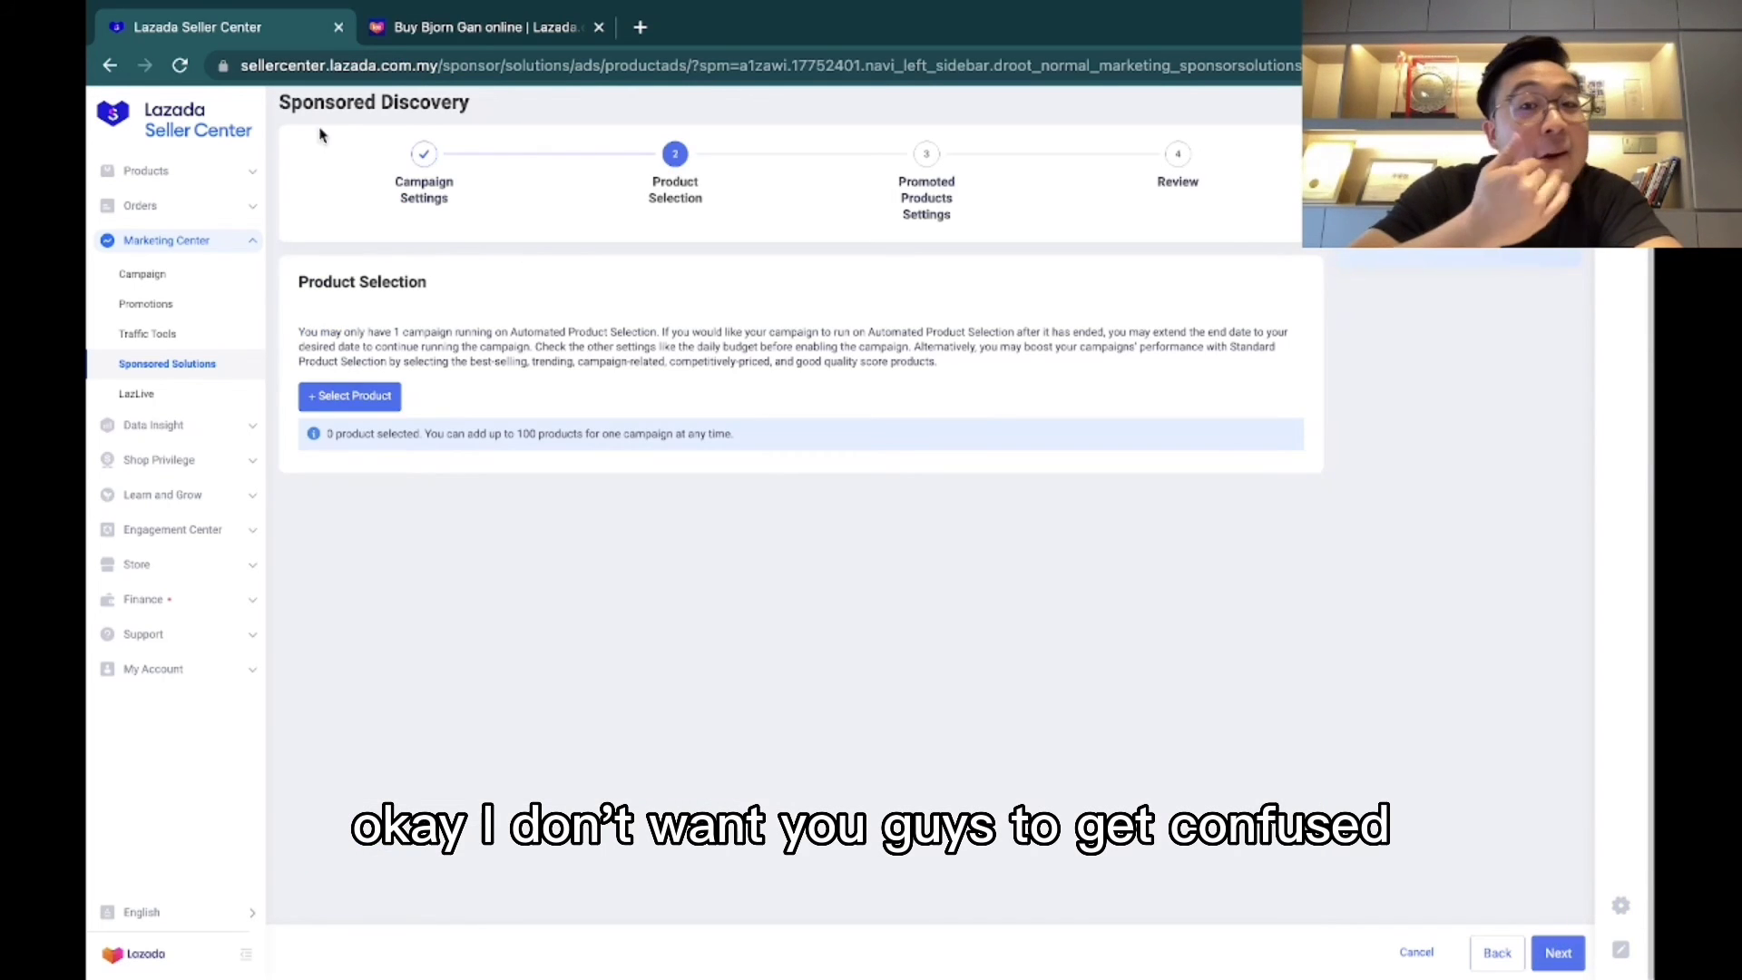
Step: Add the Ecommerce Secret book as the campaign's product and select its 0.76 bid
click(347, 396)
click(426, 417)
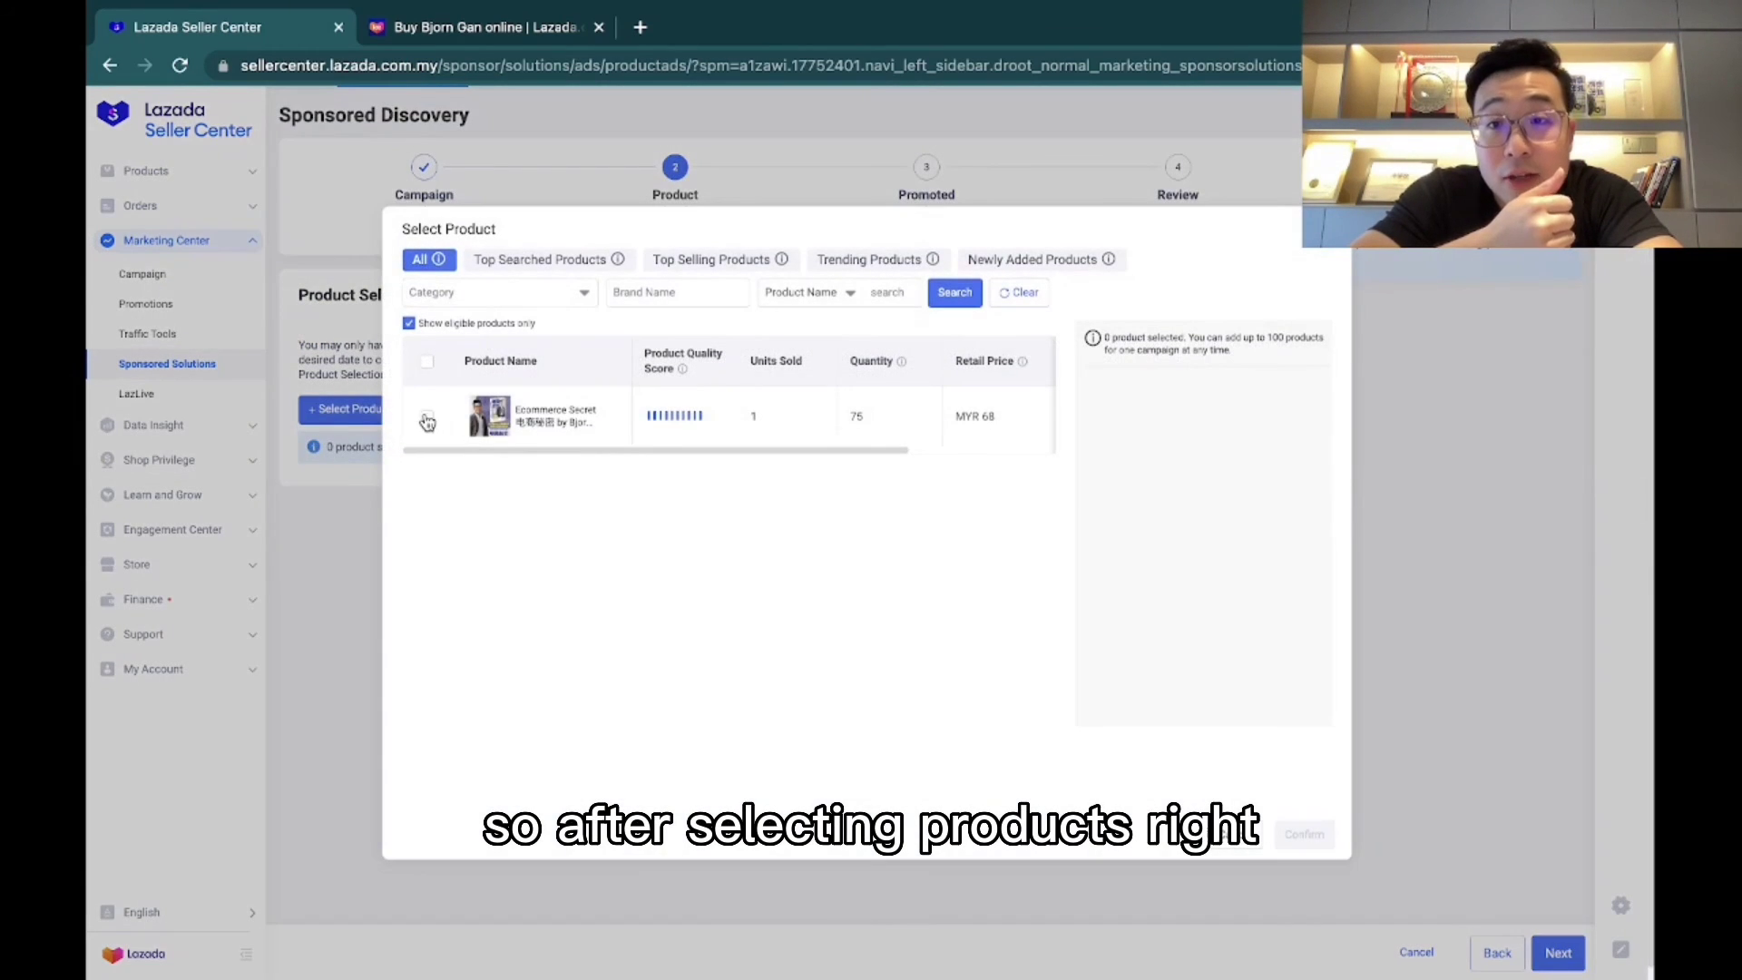
click(1306, 836)
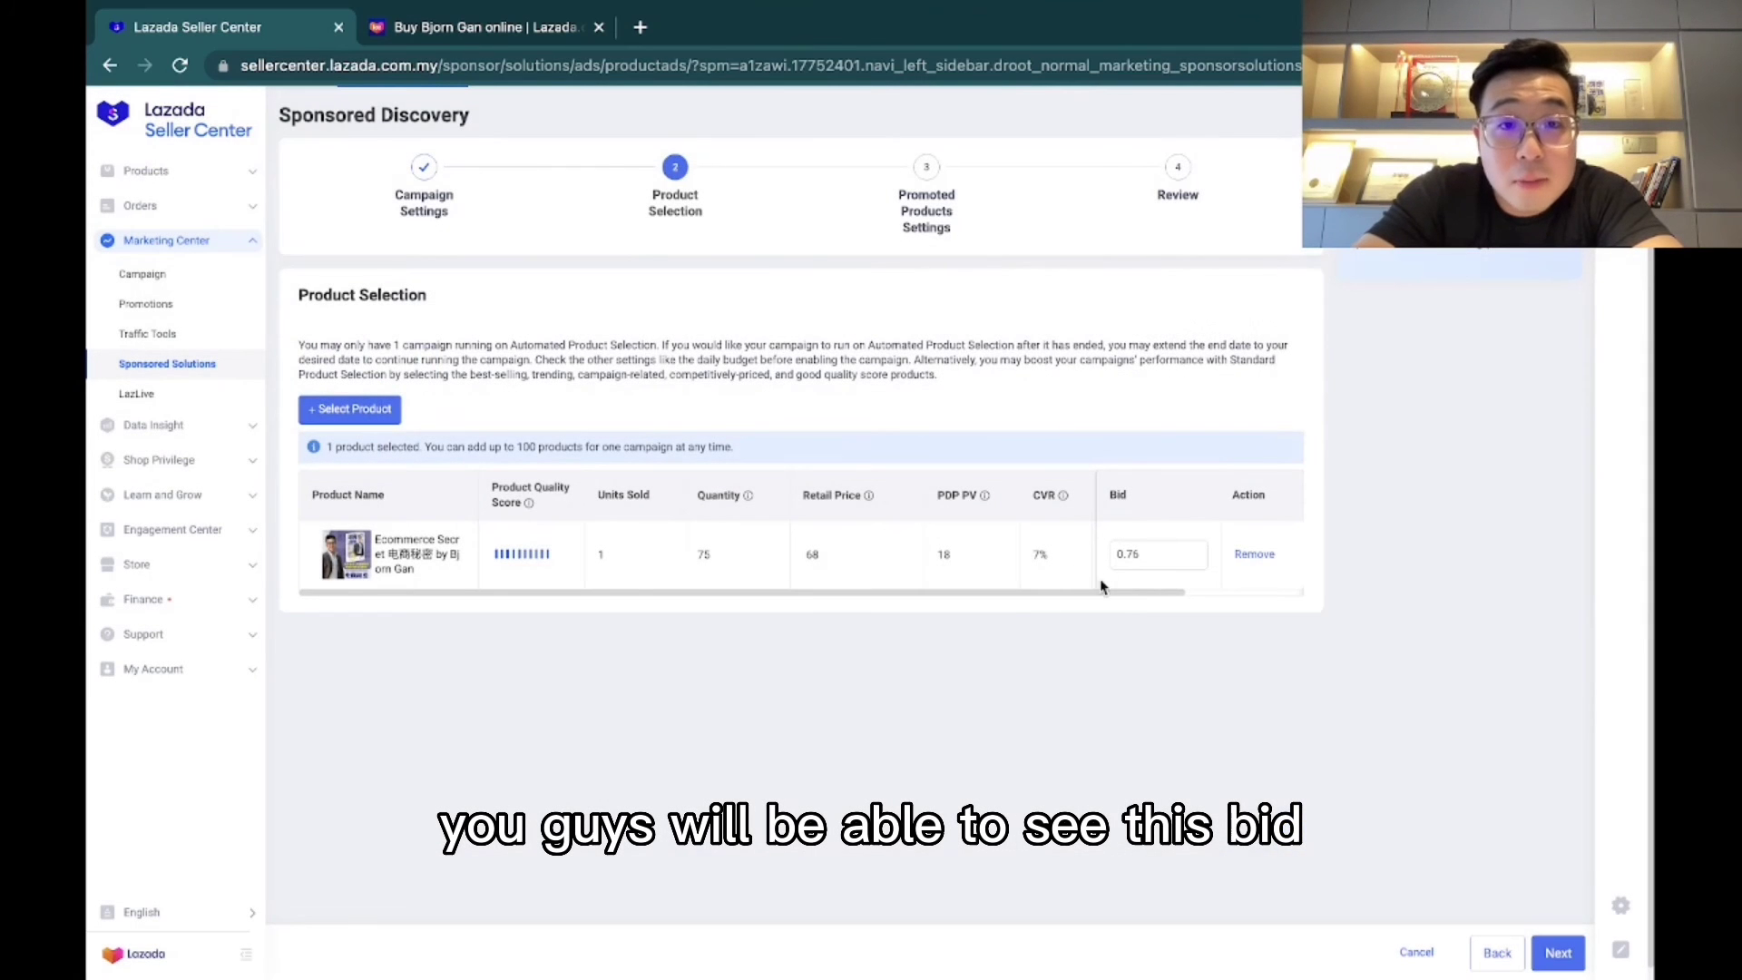
double_click(1162, 555)
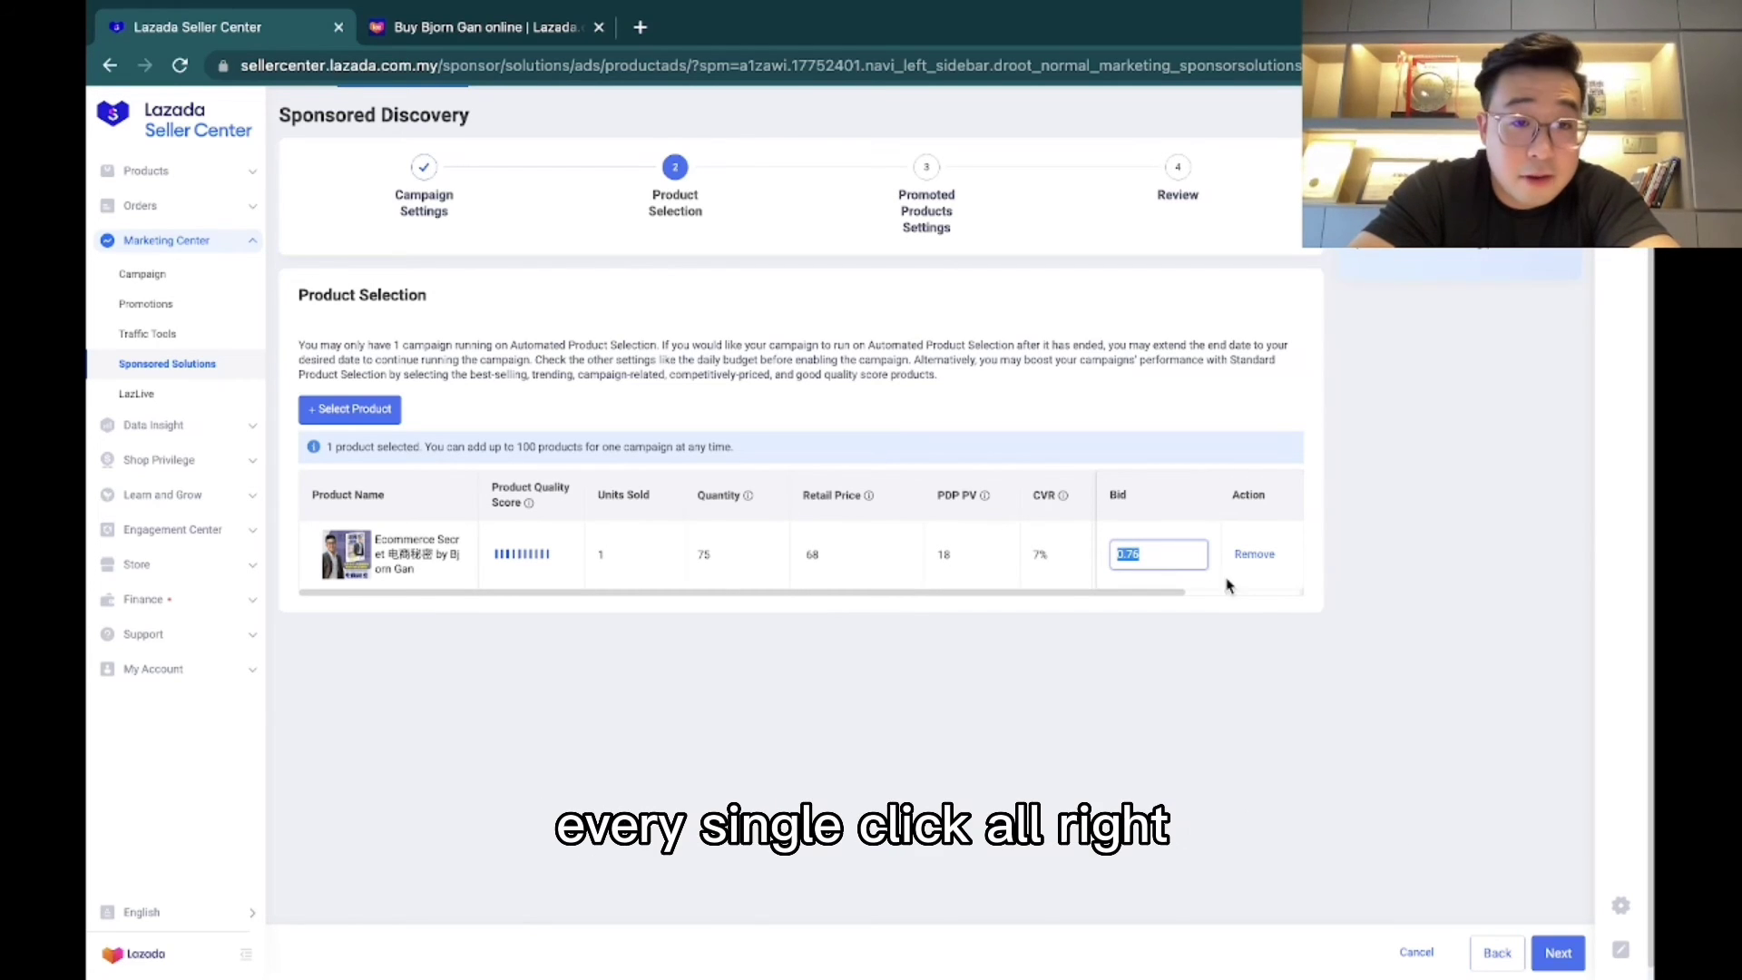
Step: Continue to the promoted products settings and choose manual keyword selection for the product
text(1)
click(1557, 951)
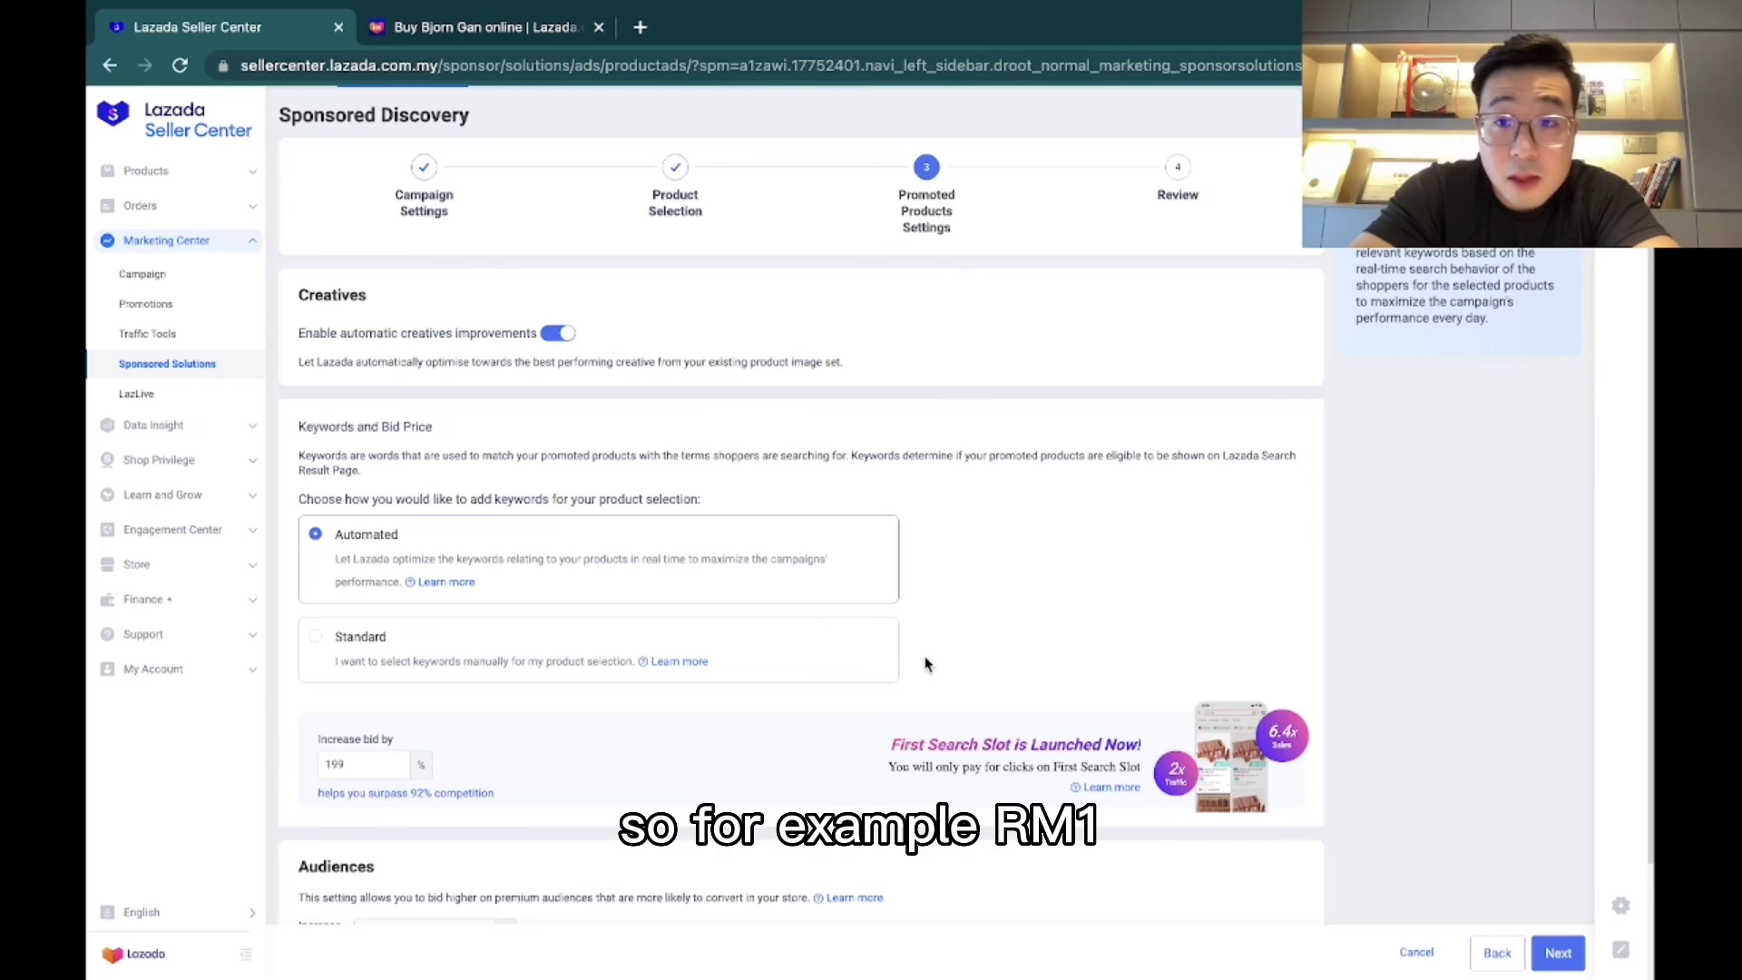
scroll(927, 664, down, 1)
click(459, 541)
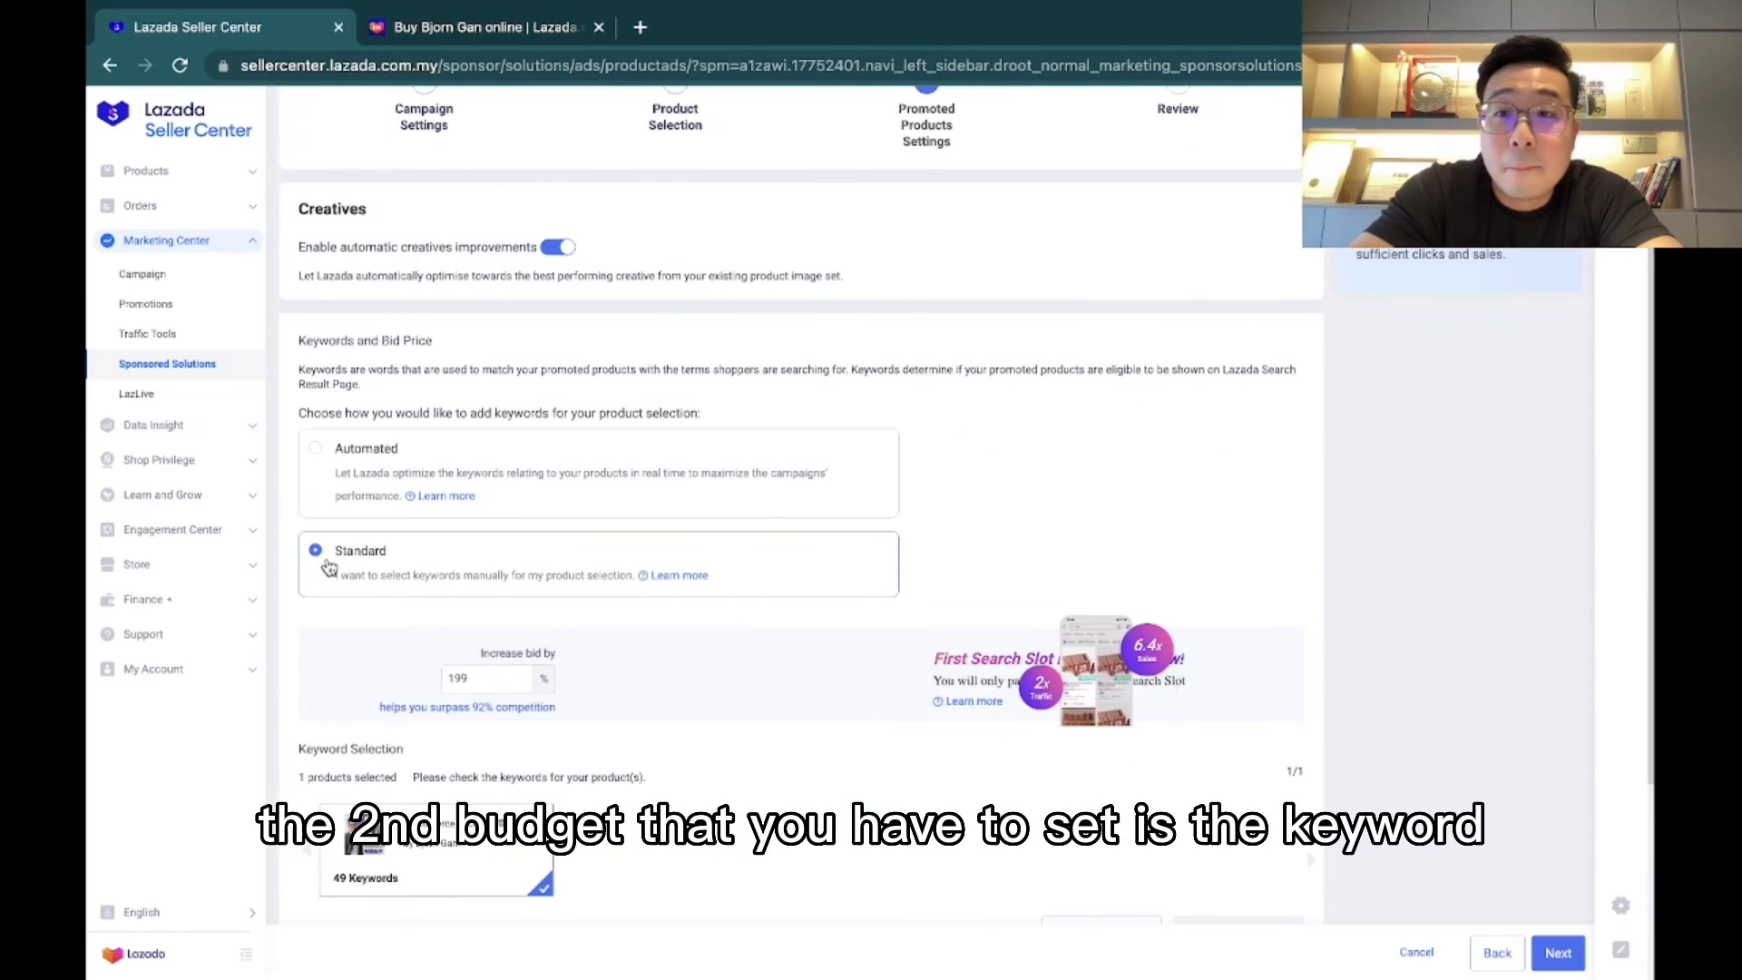
Step: Untick the 防卫, 电商秘密 and bjorn gan suggested keywords, leaving 46 at MYR 0.69 bids
scroll(758, 517, down, 3)
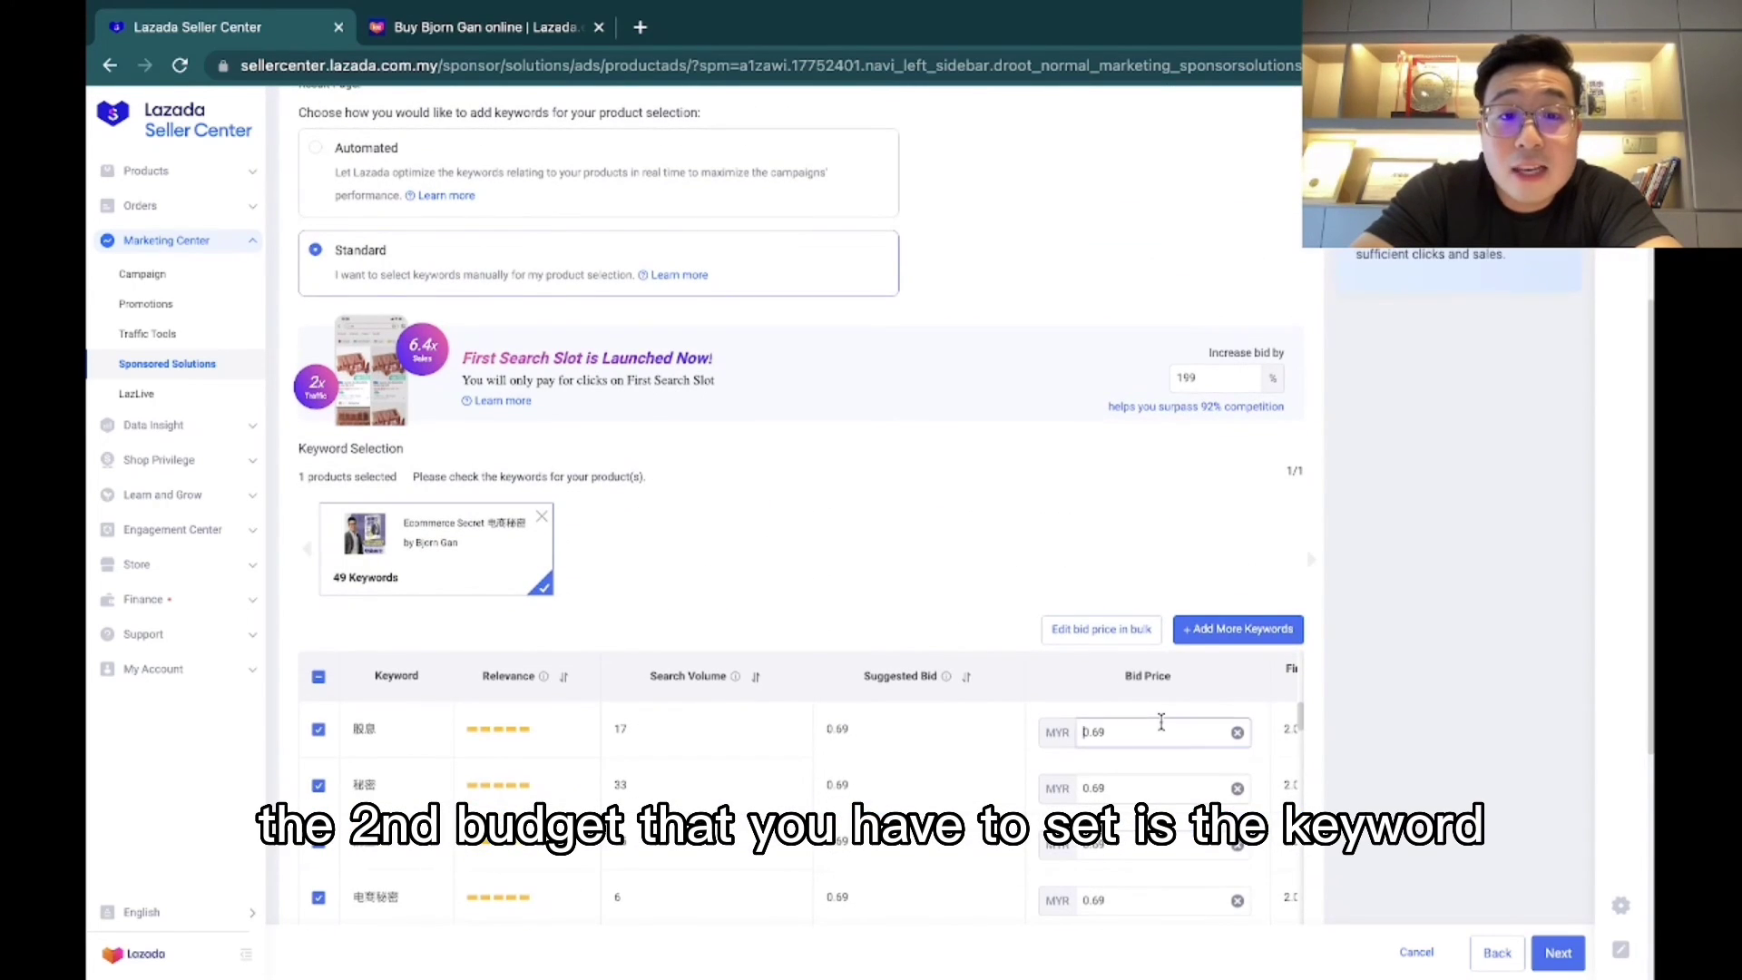
scroll(689, 723, down, 3)
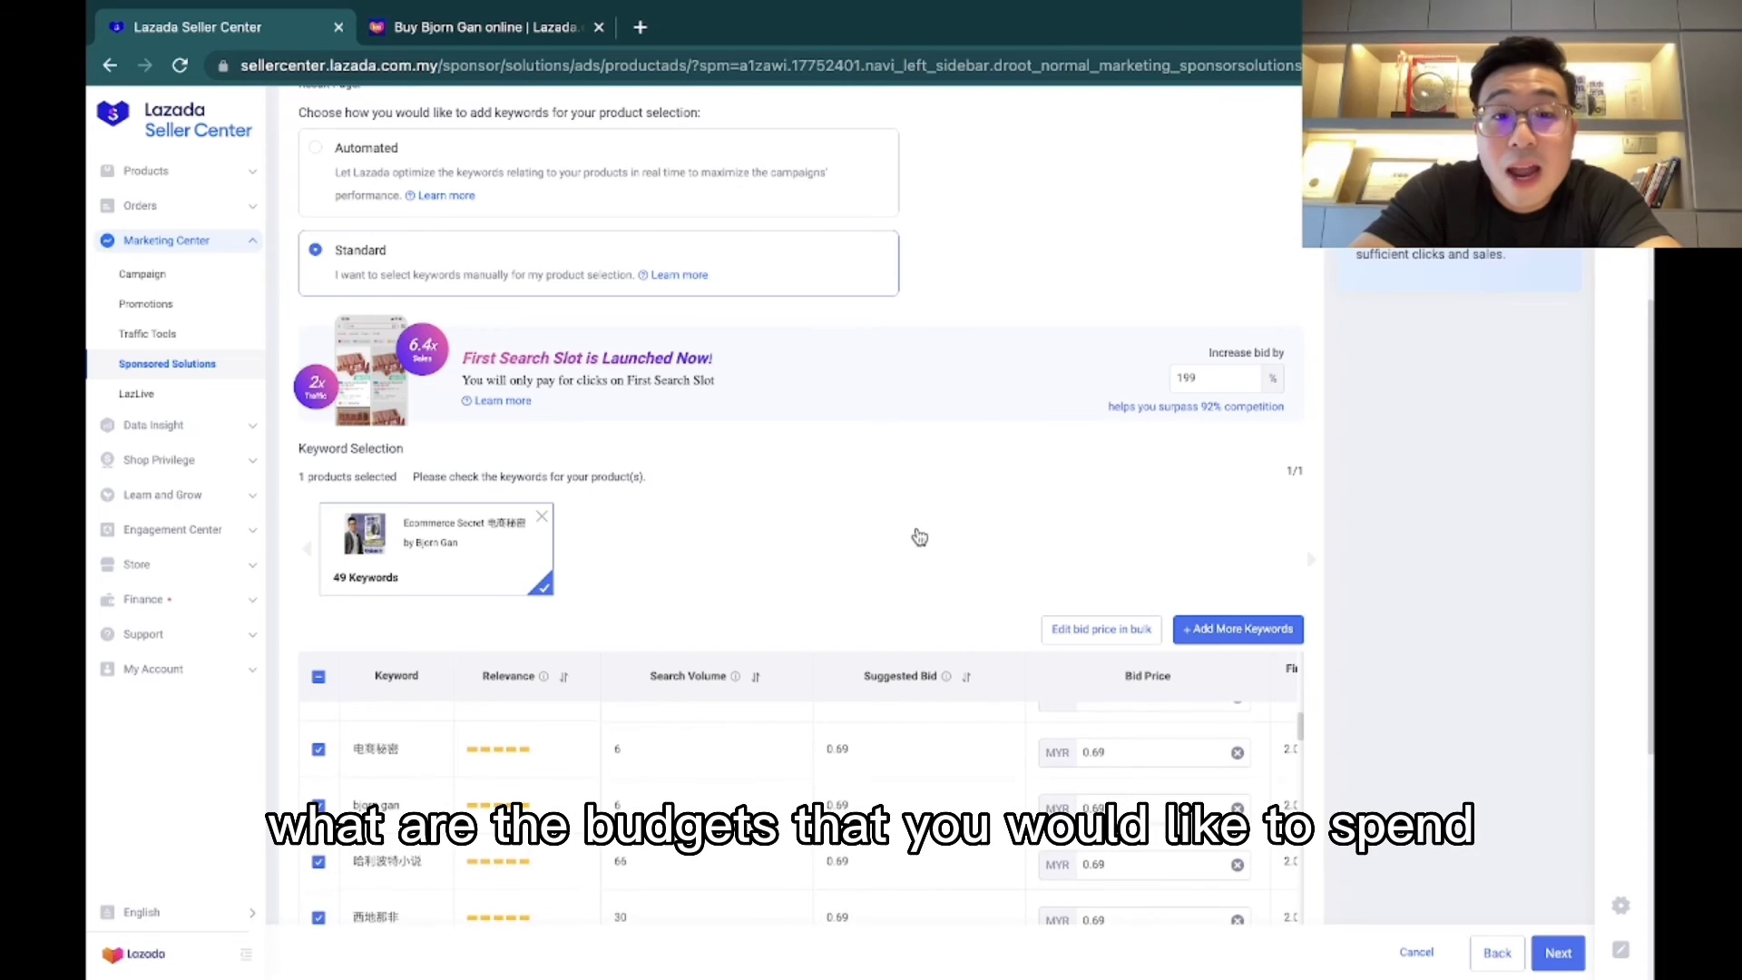
scroll(919, 537, down, 2)
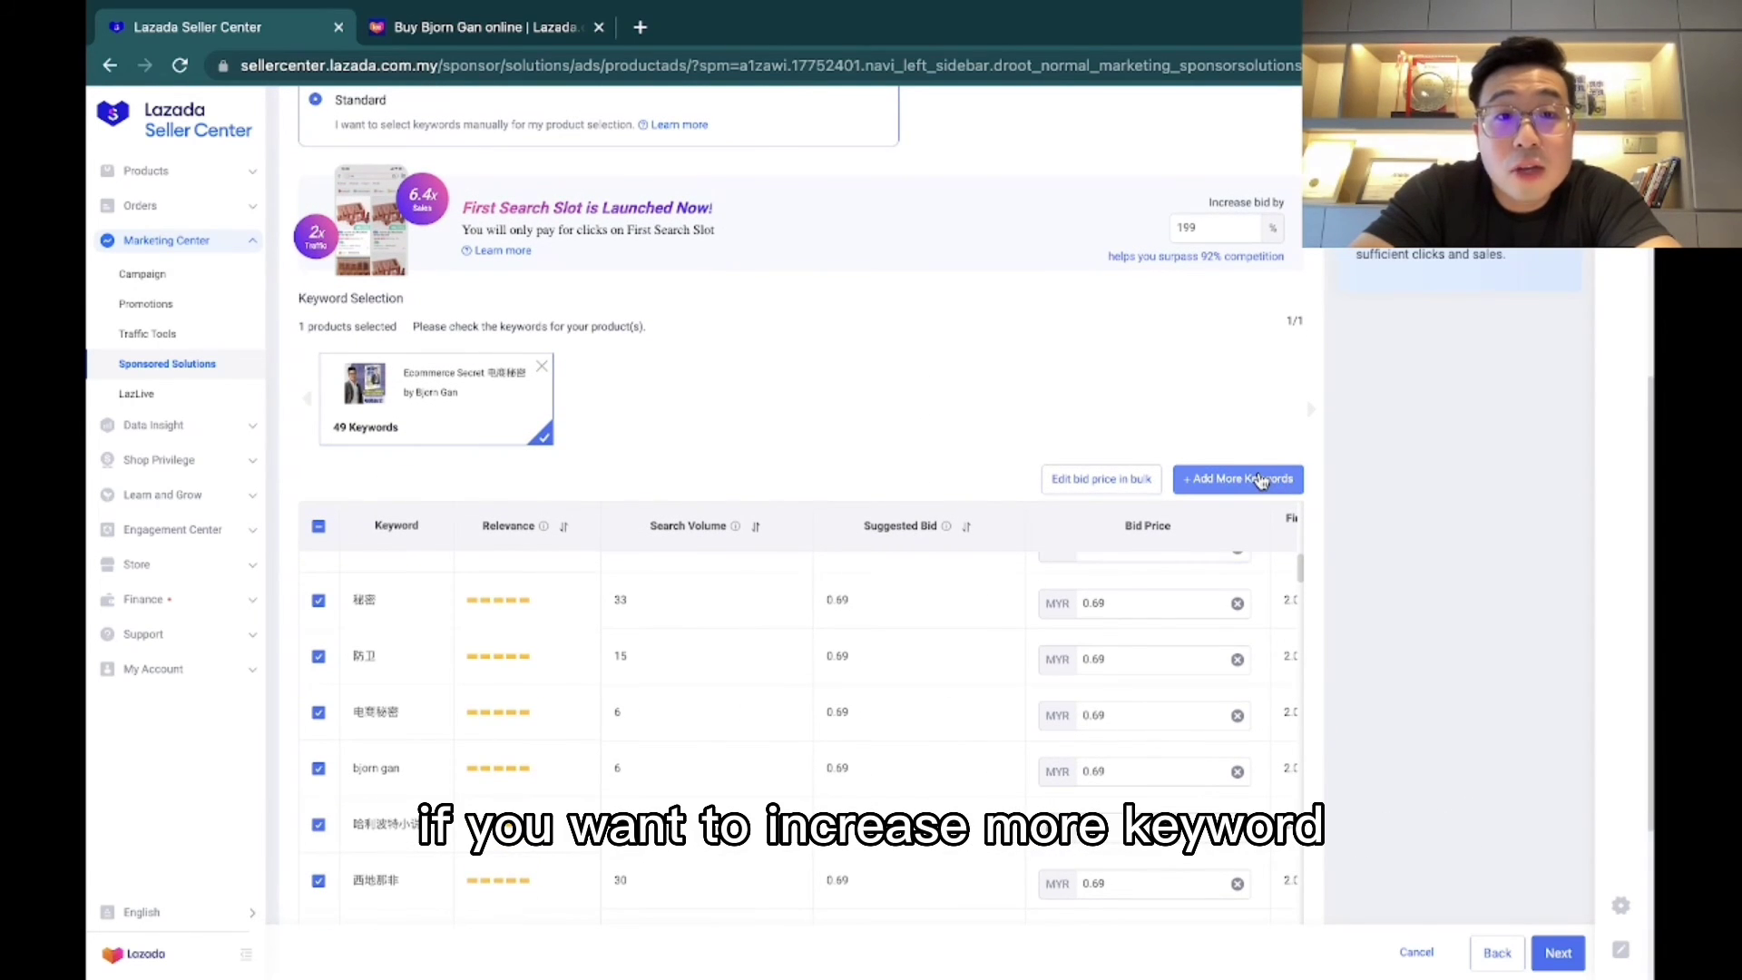
scroll(815, 435, down, 2)
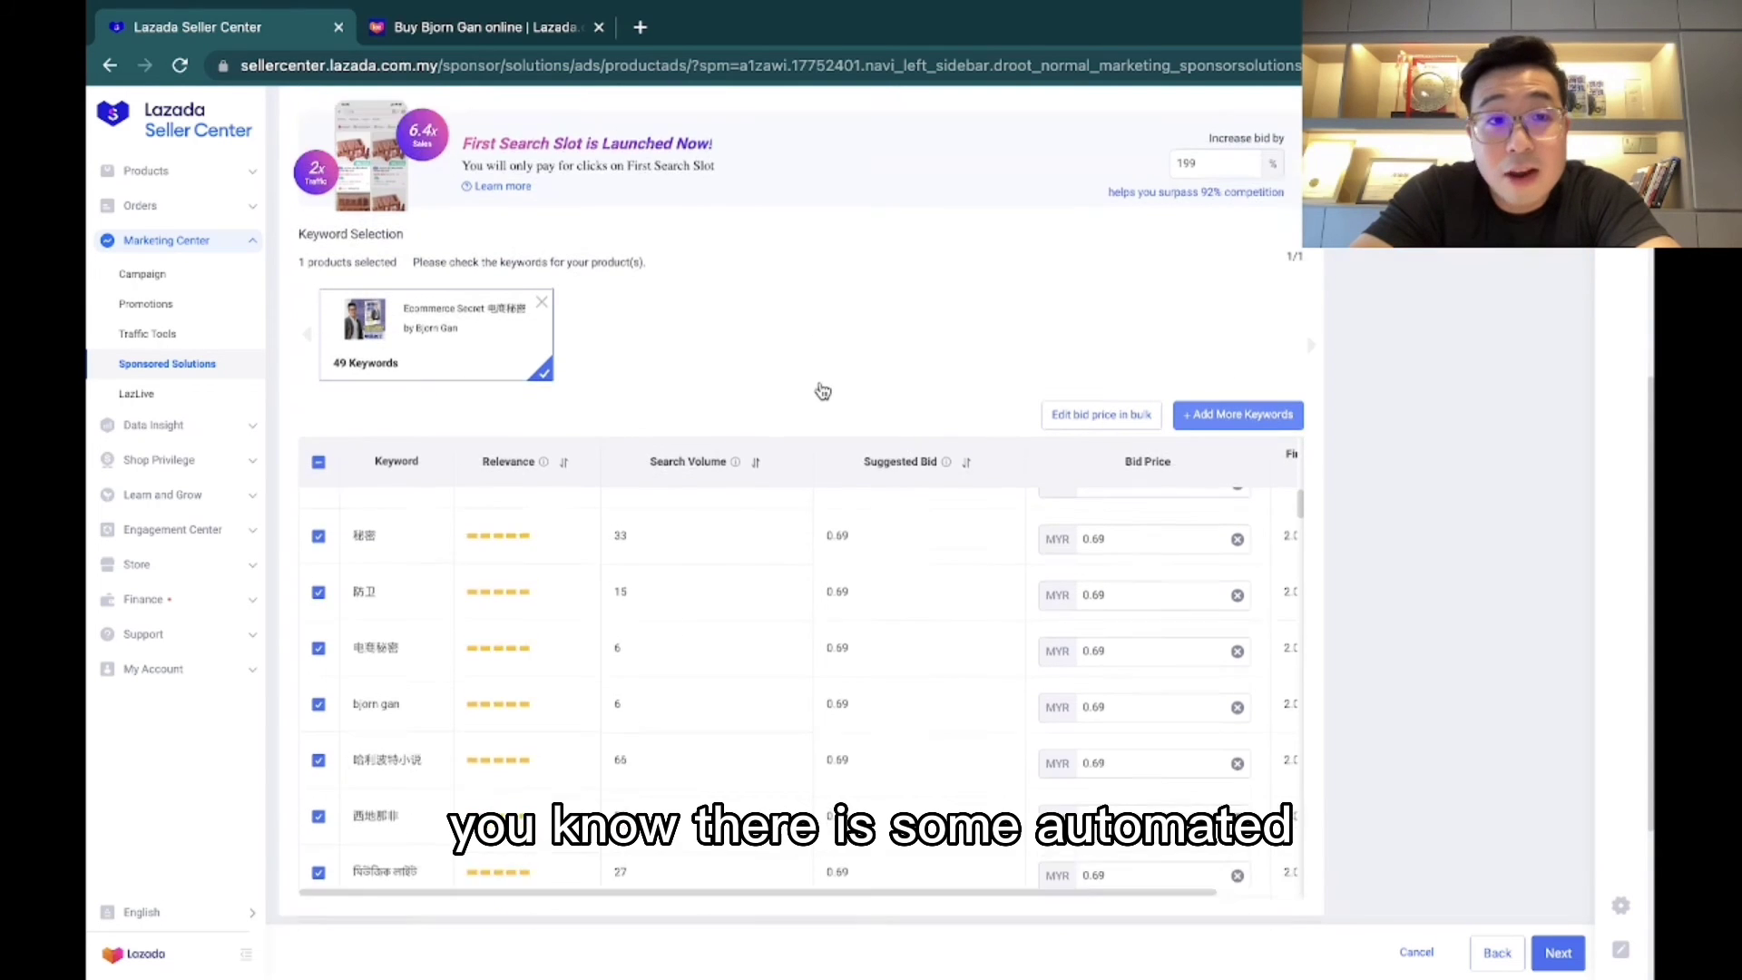
scroll(711, 556, down, 8)
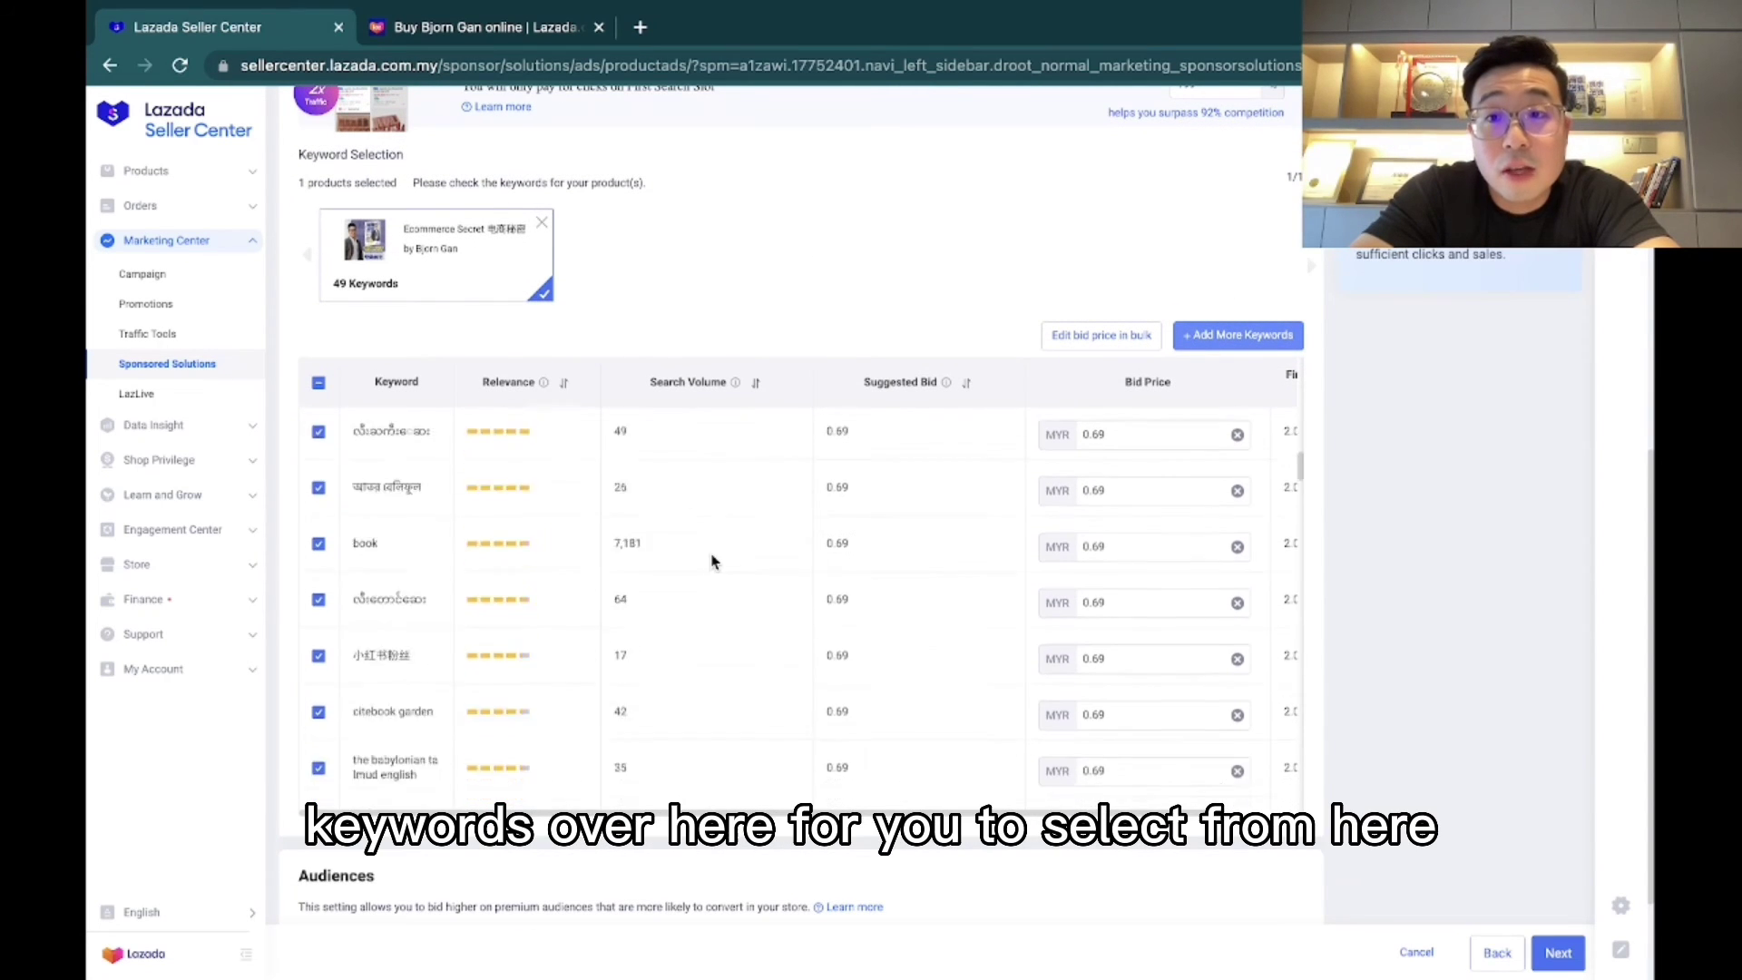
scroll(711, 561, up, 10)
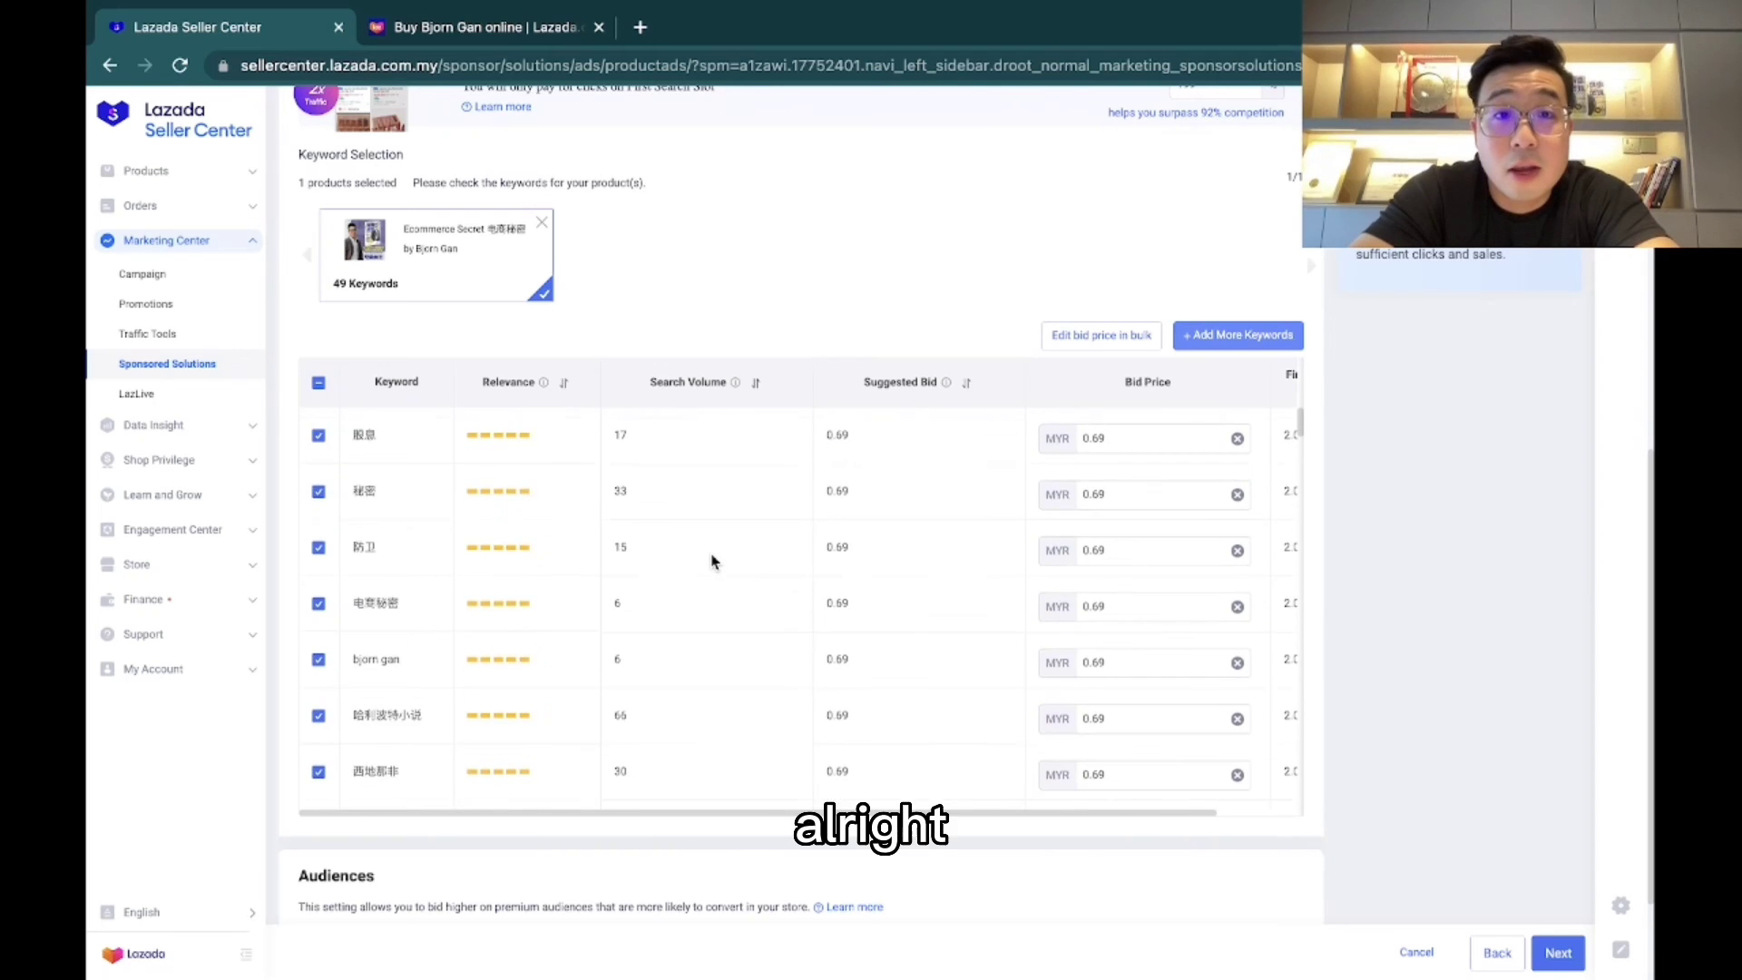
scroll(712, 561, up, 4)
scroll(711, 561, down, 9)
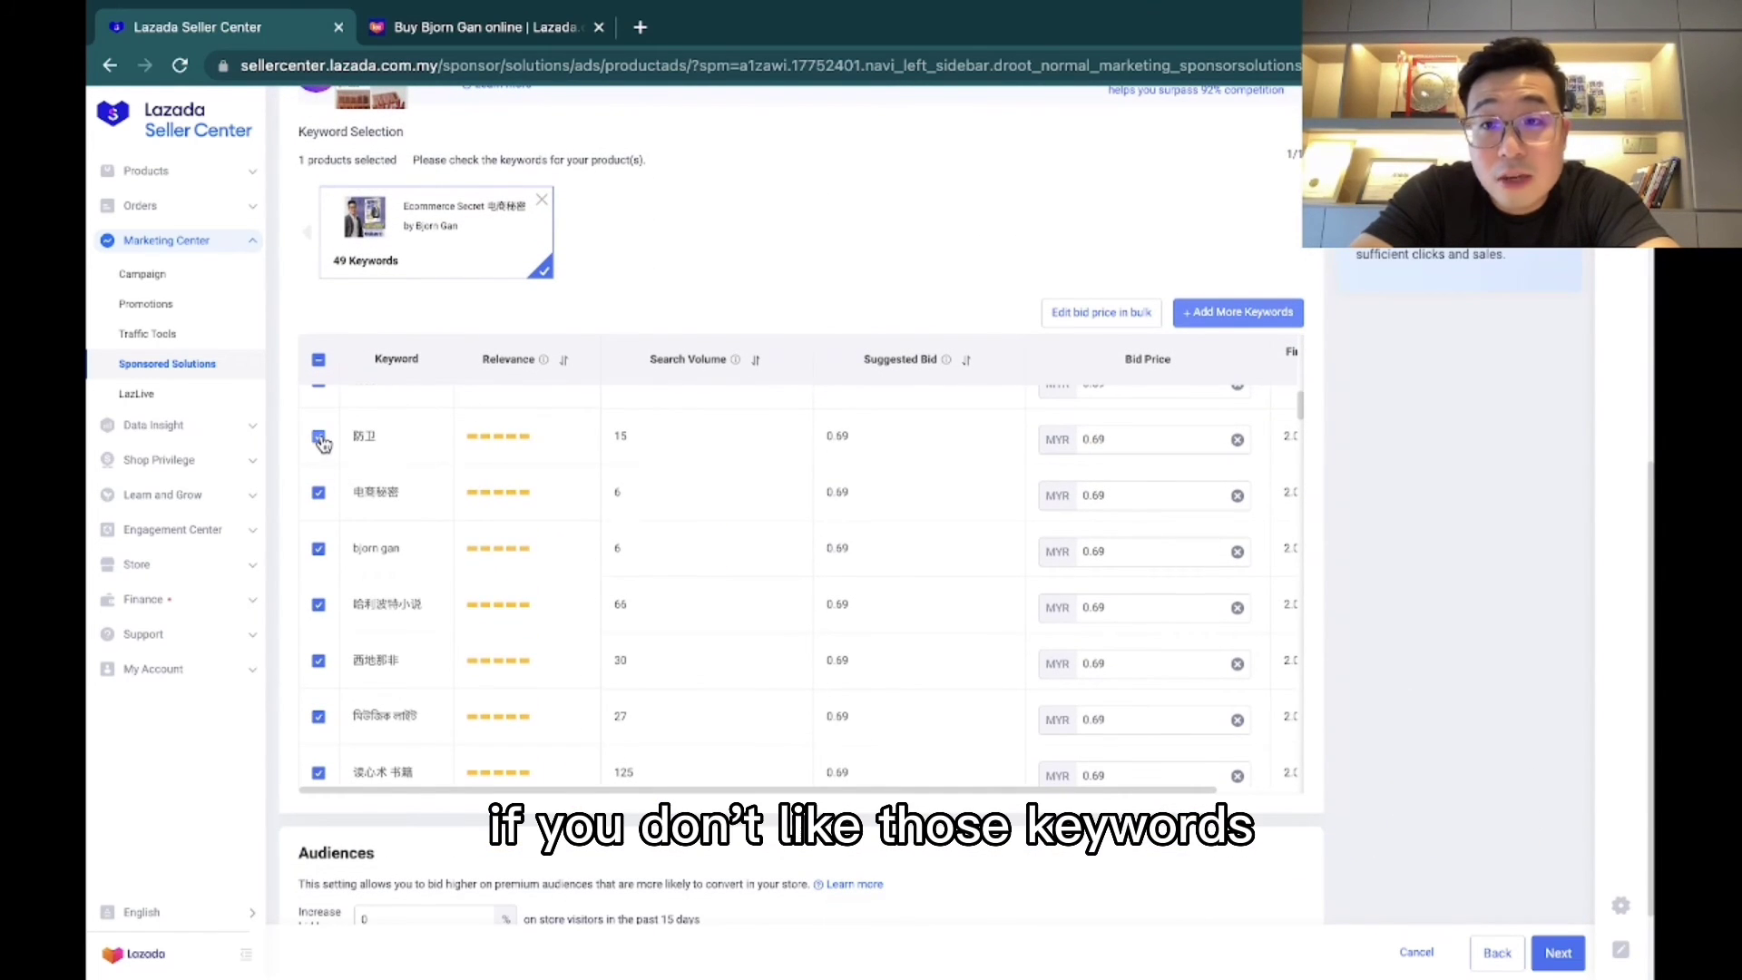
click(318, 491)
click(319, 548)
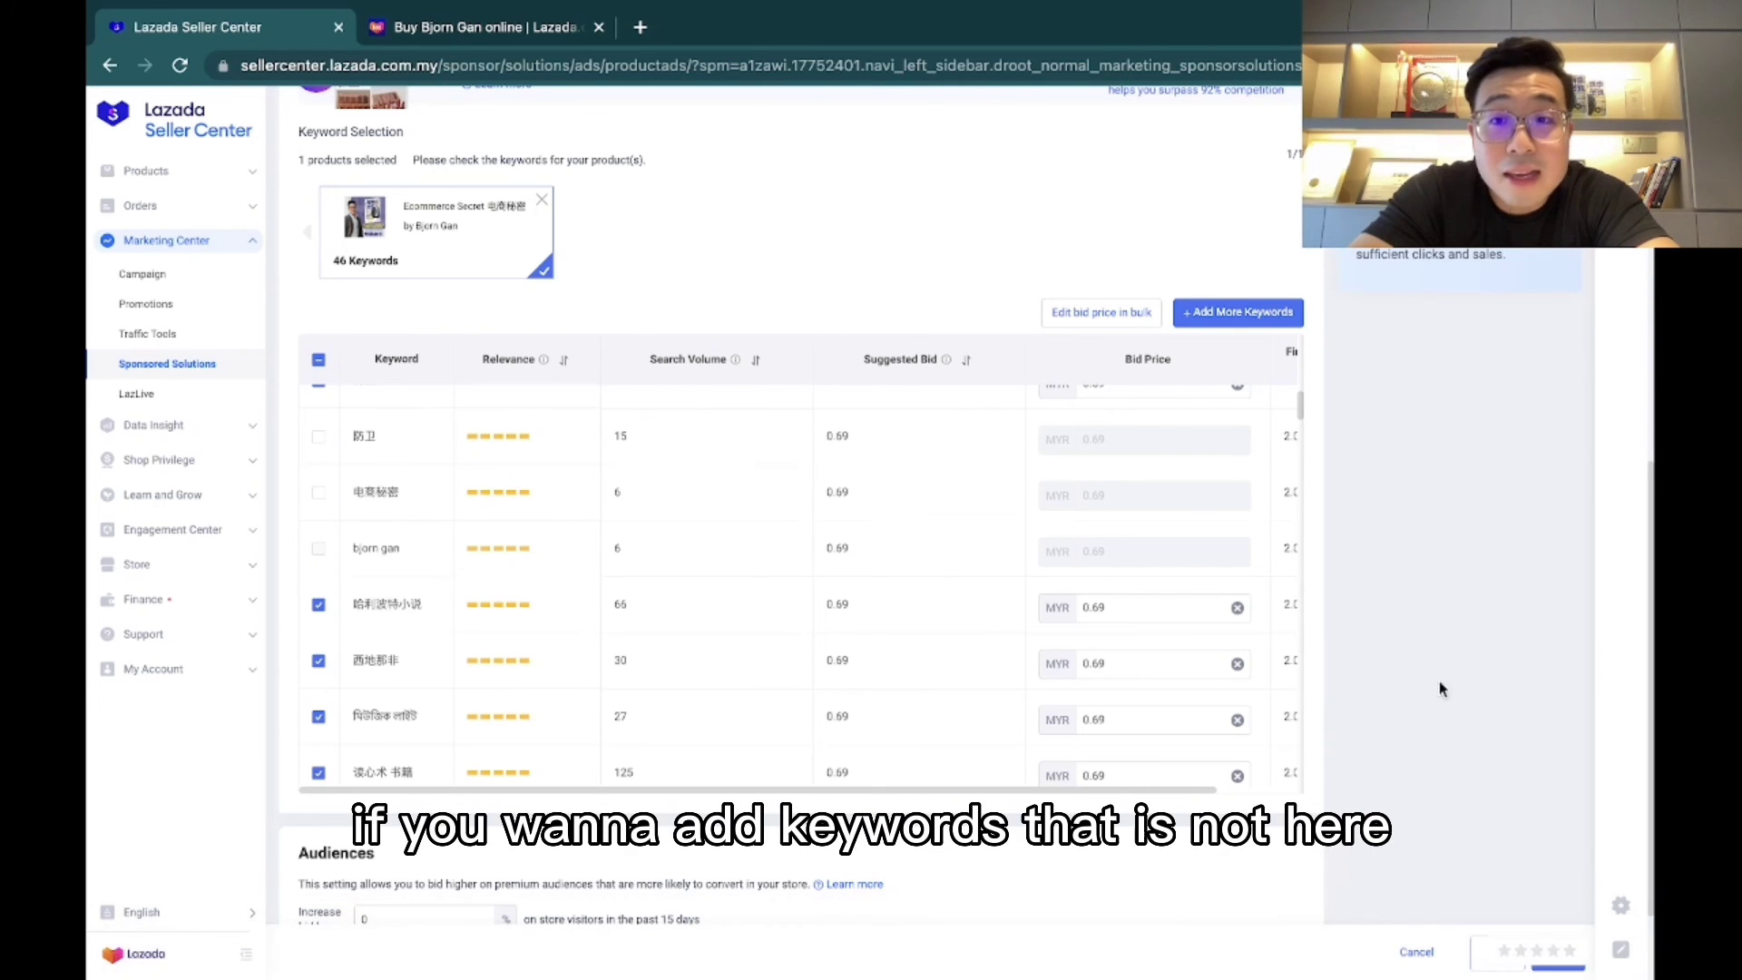
scroll(484, 581, down, 10)
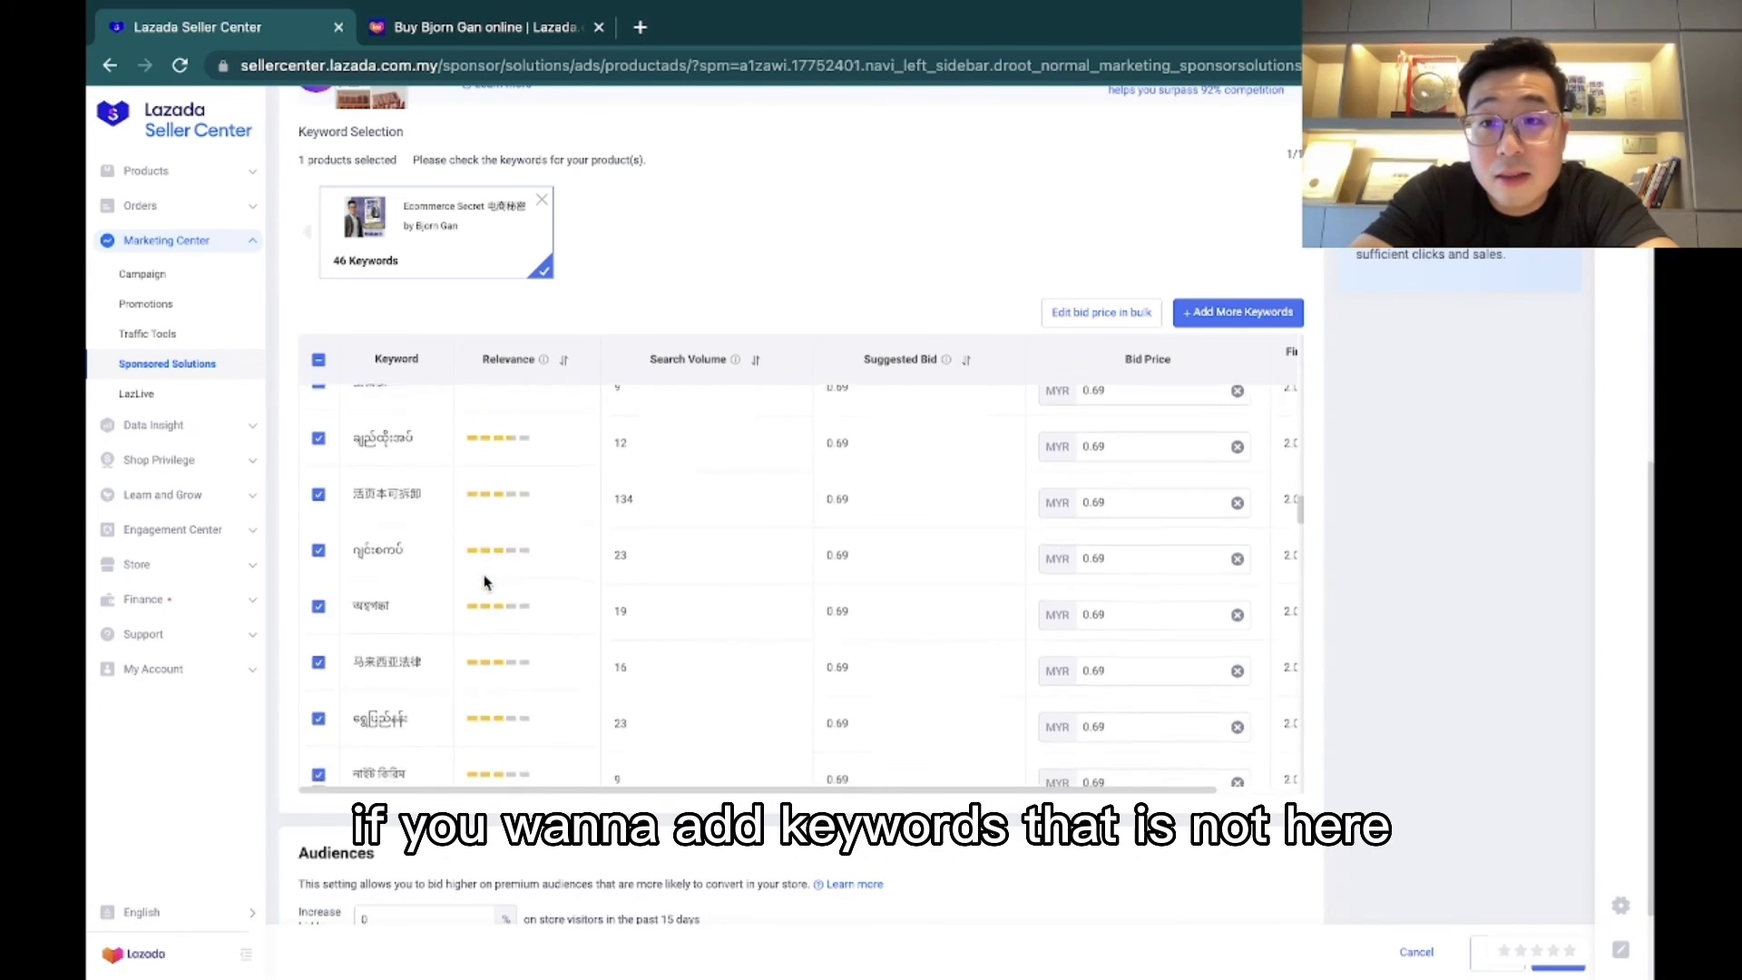
scroll(482, 576, down, 5)
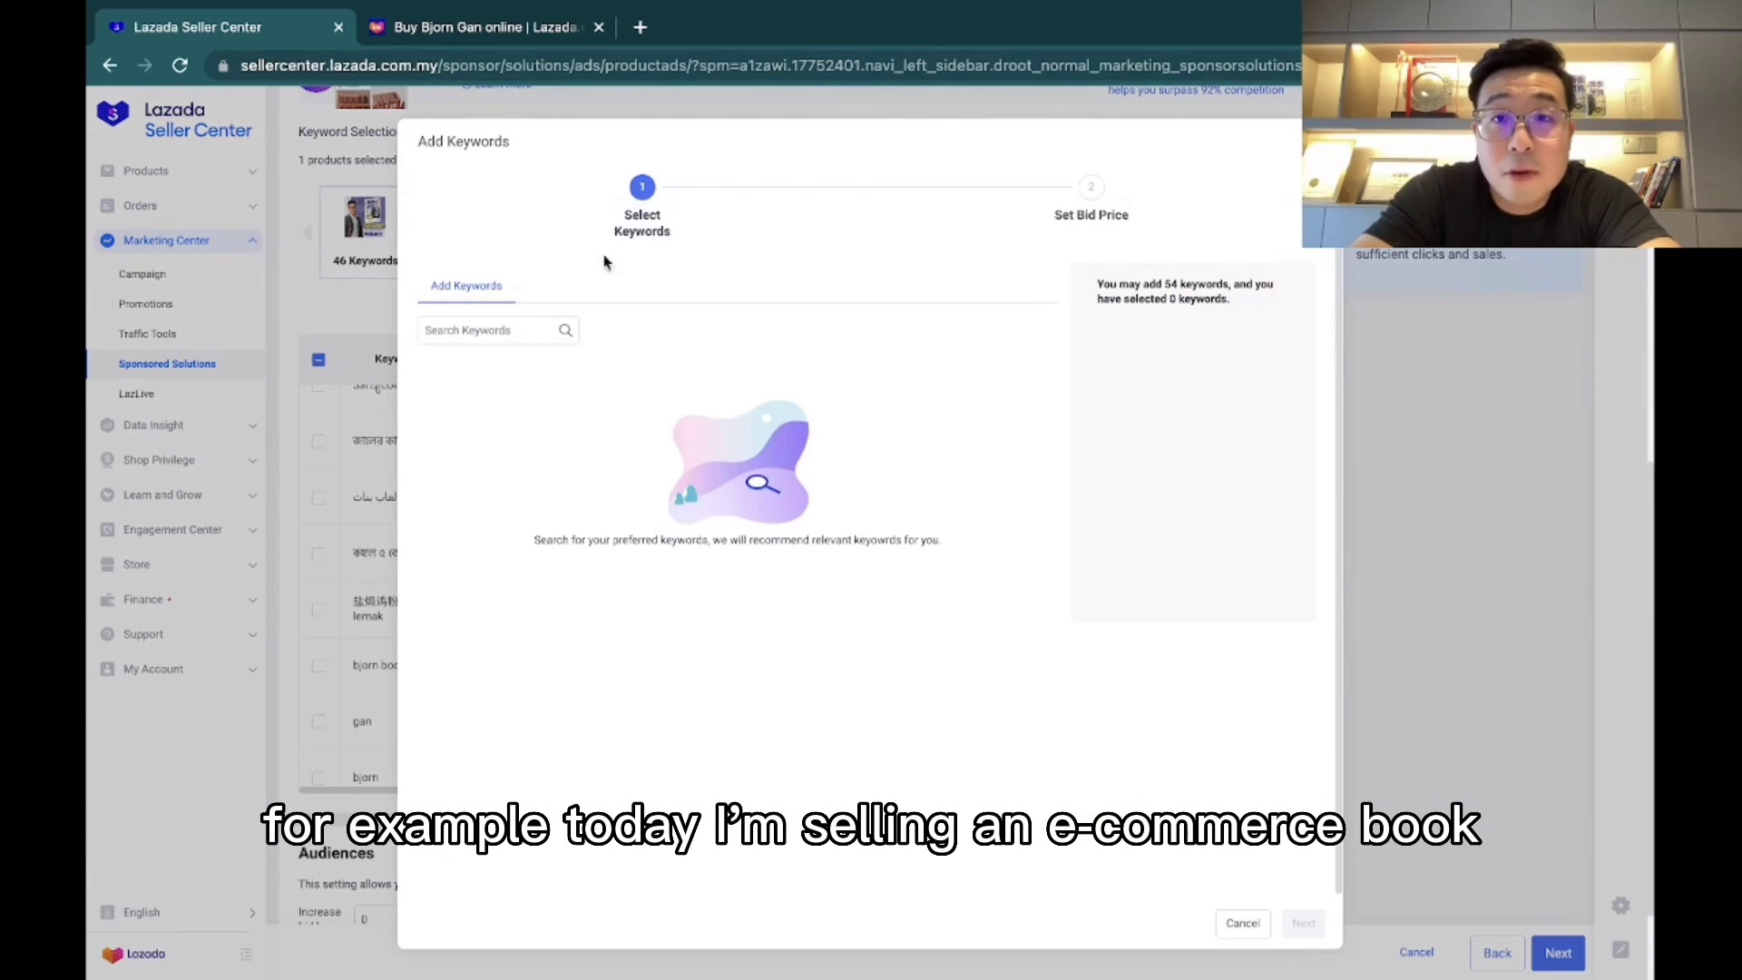
Step: Search extra keywords for 'bubble wrap' and select 泡泡纸 and bubble wrap
click(474, 332)
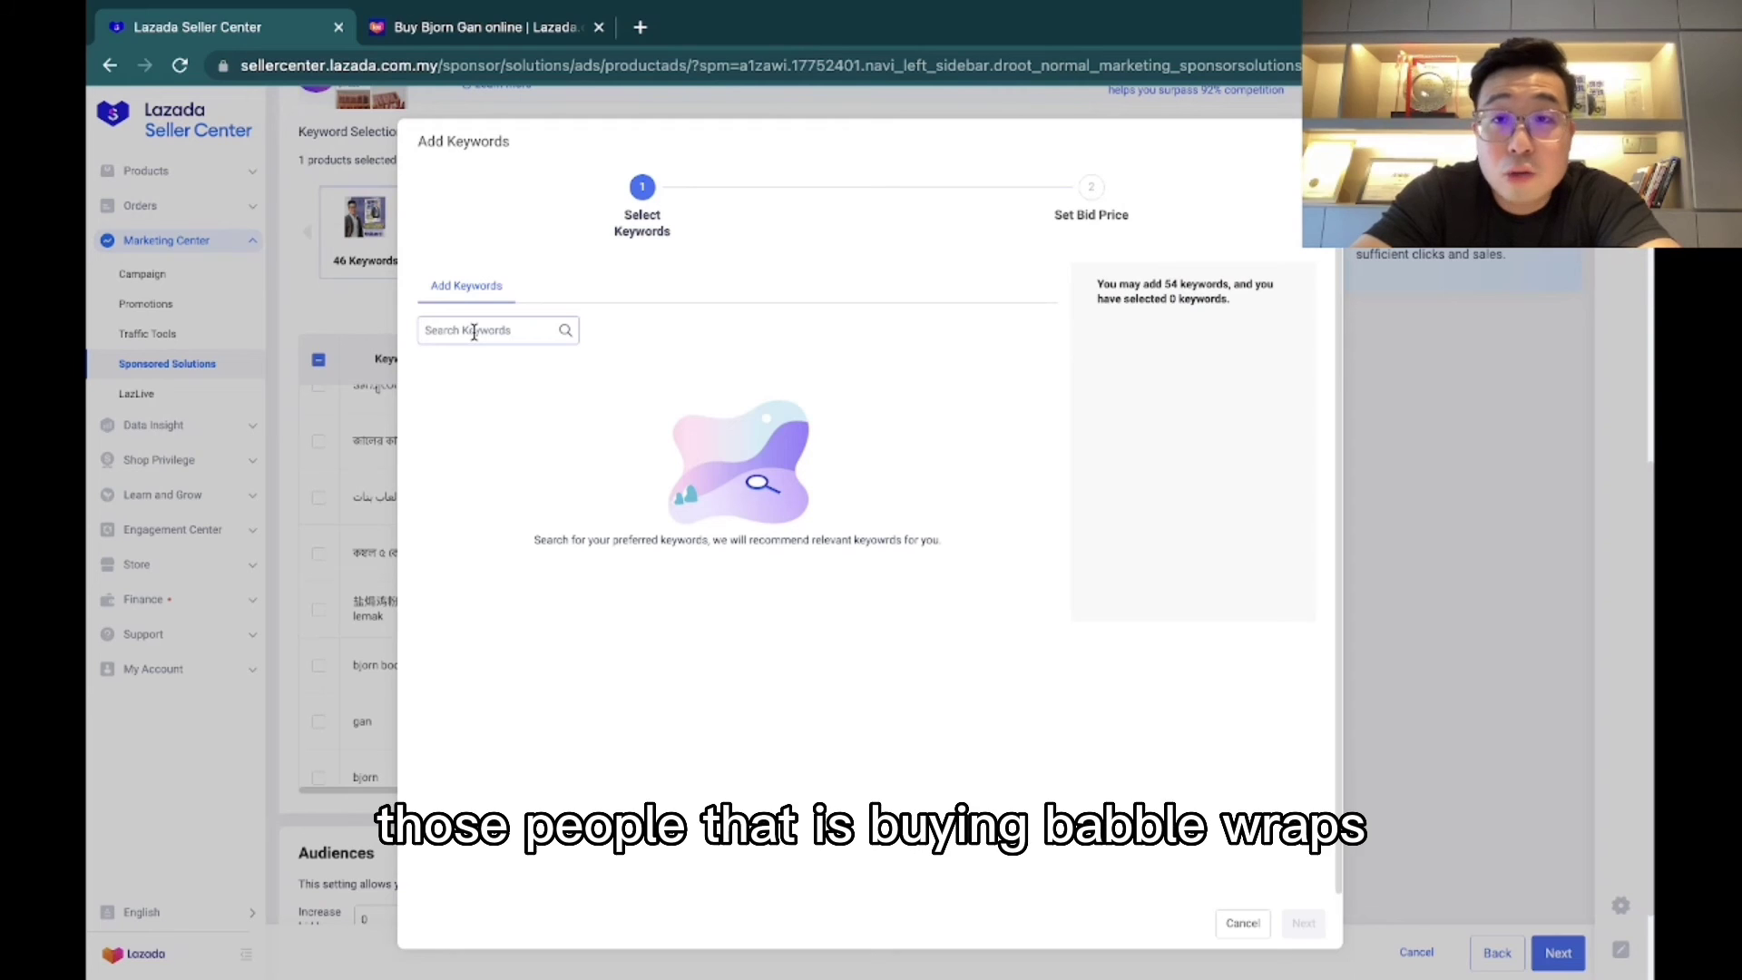
text(bubble wrap)
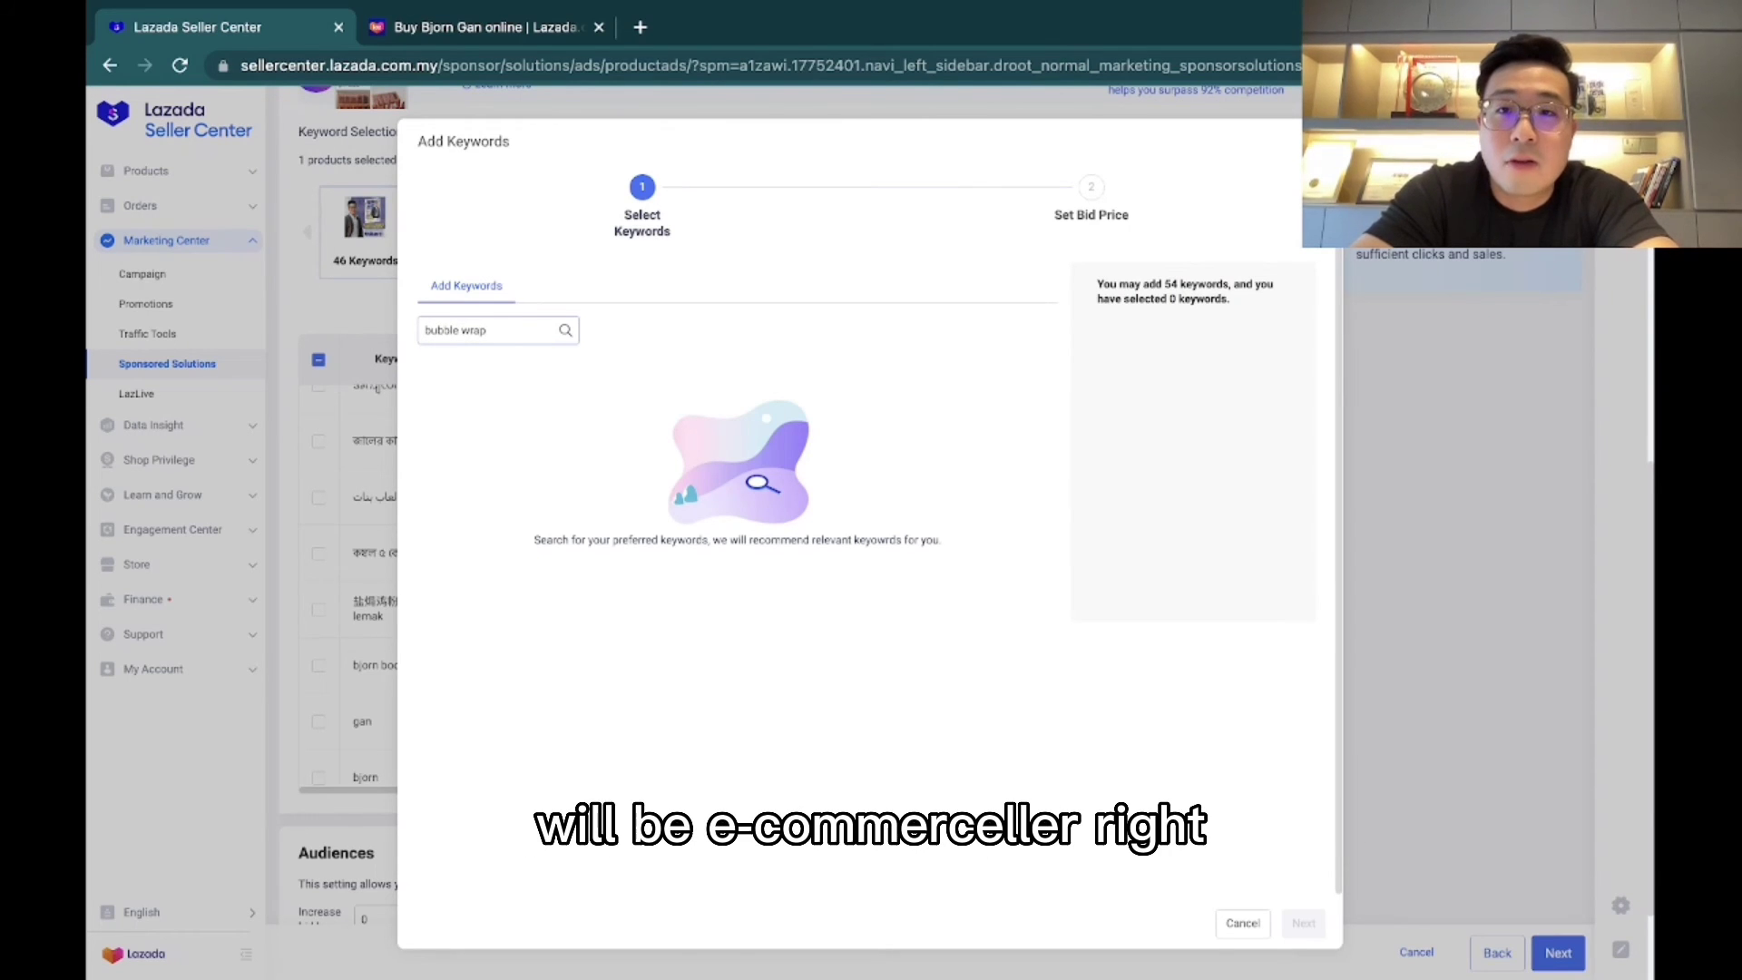
key(Return)
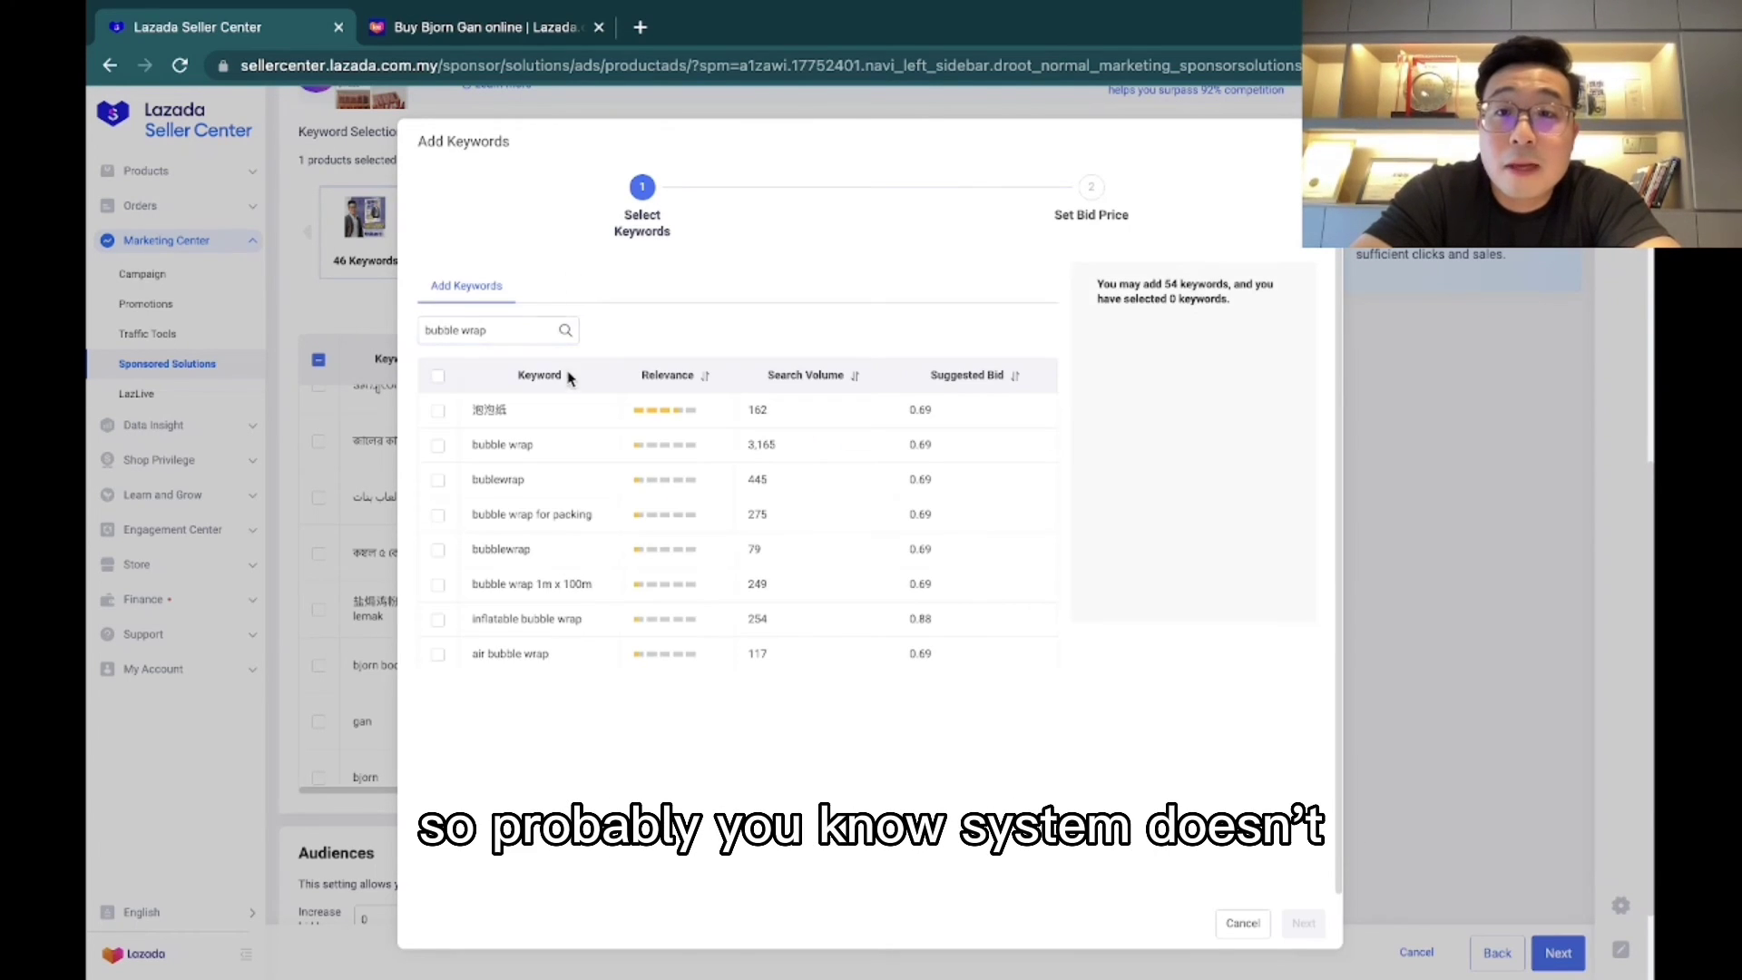
double_click(497, 329)
click(497, 330)
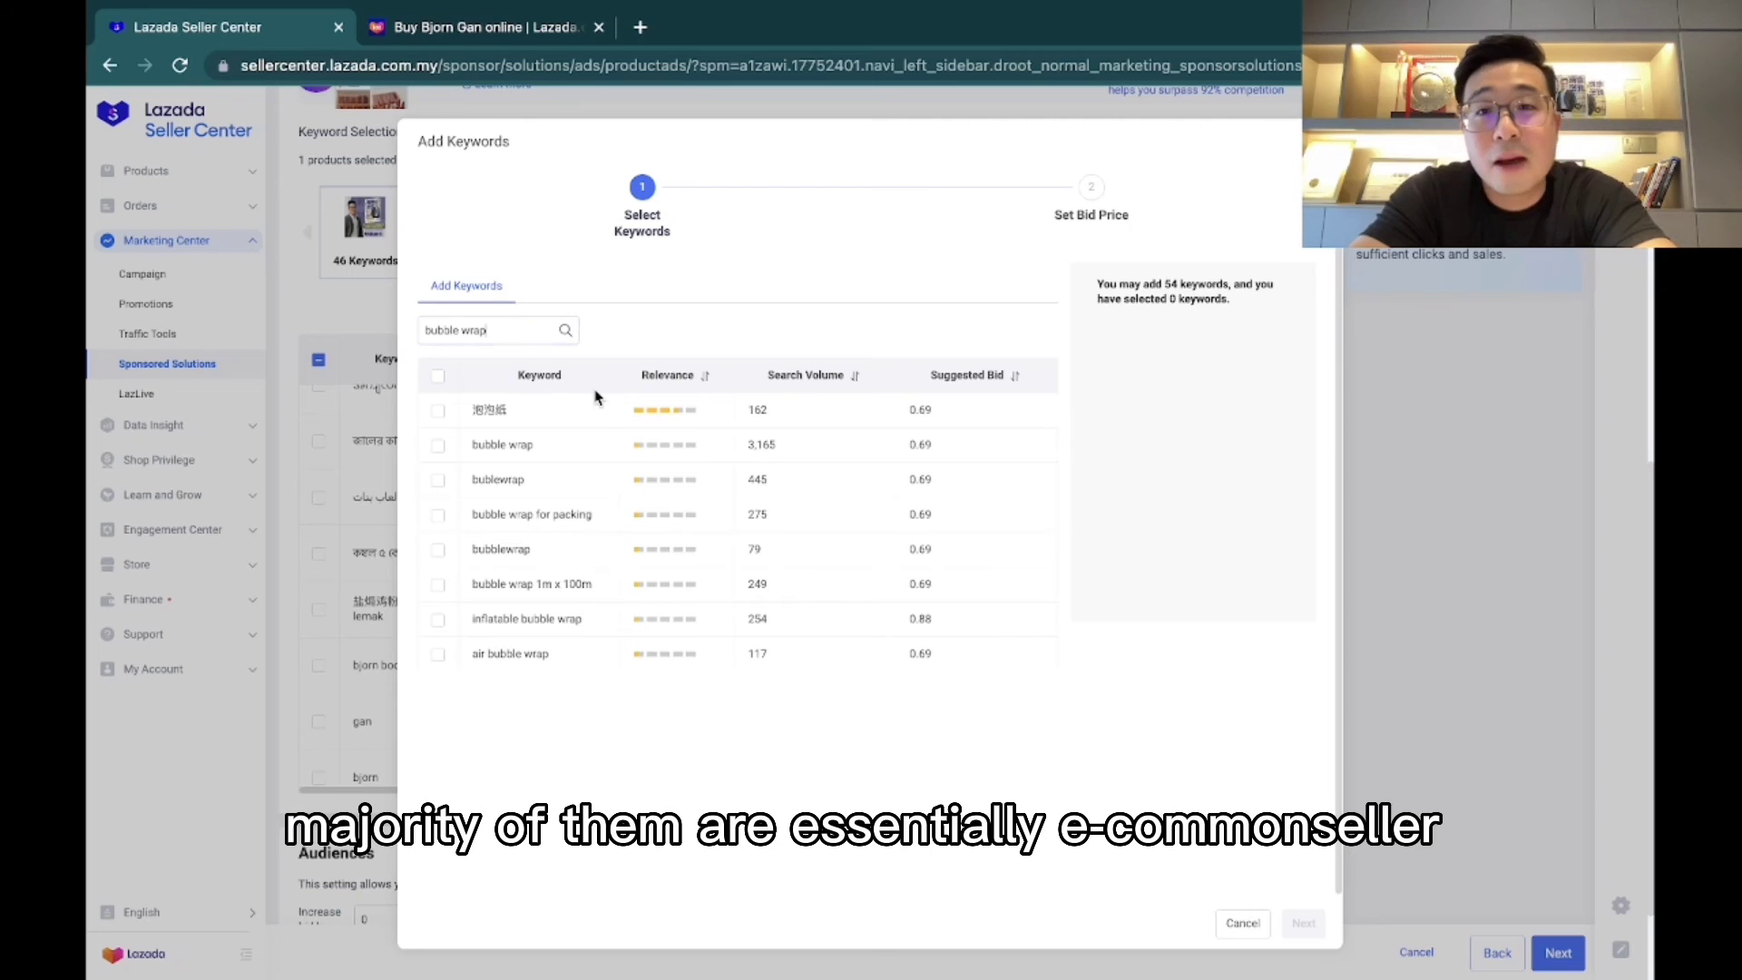
double_click(489, 409)
click(497, 409)
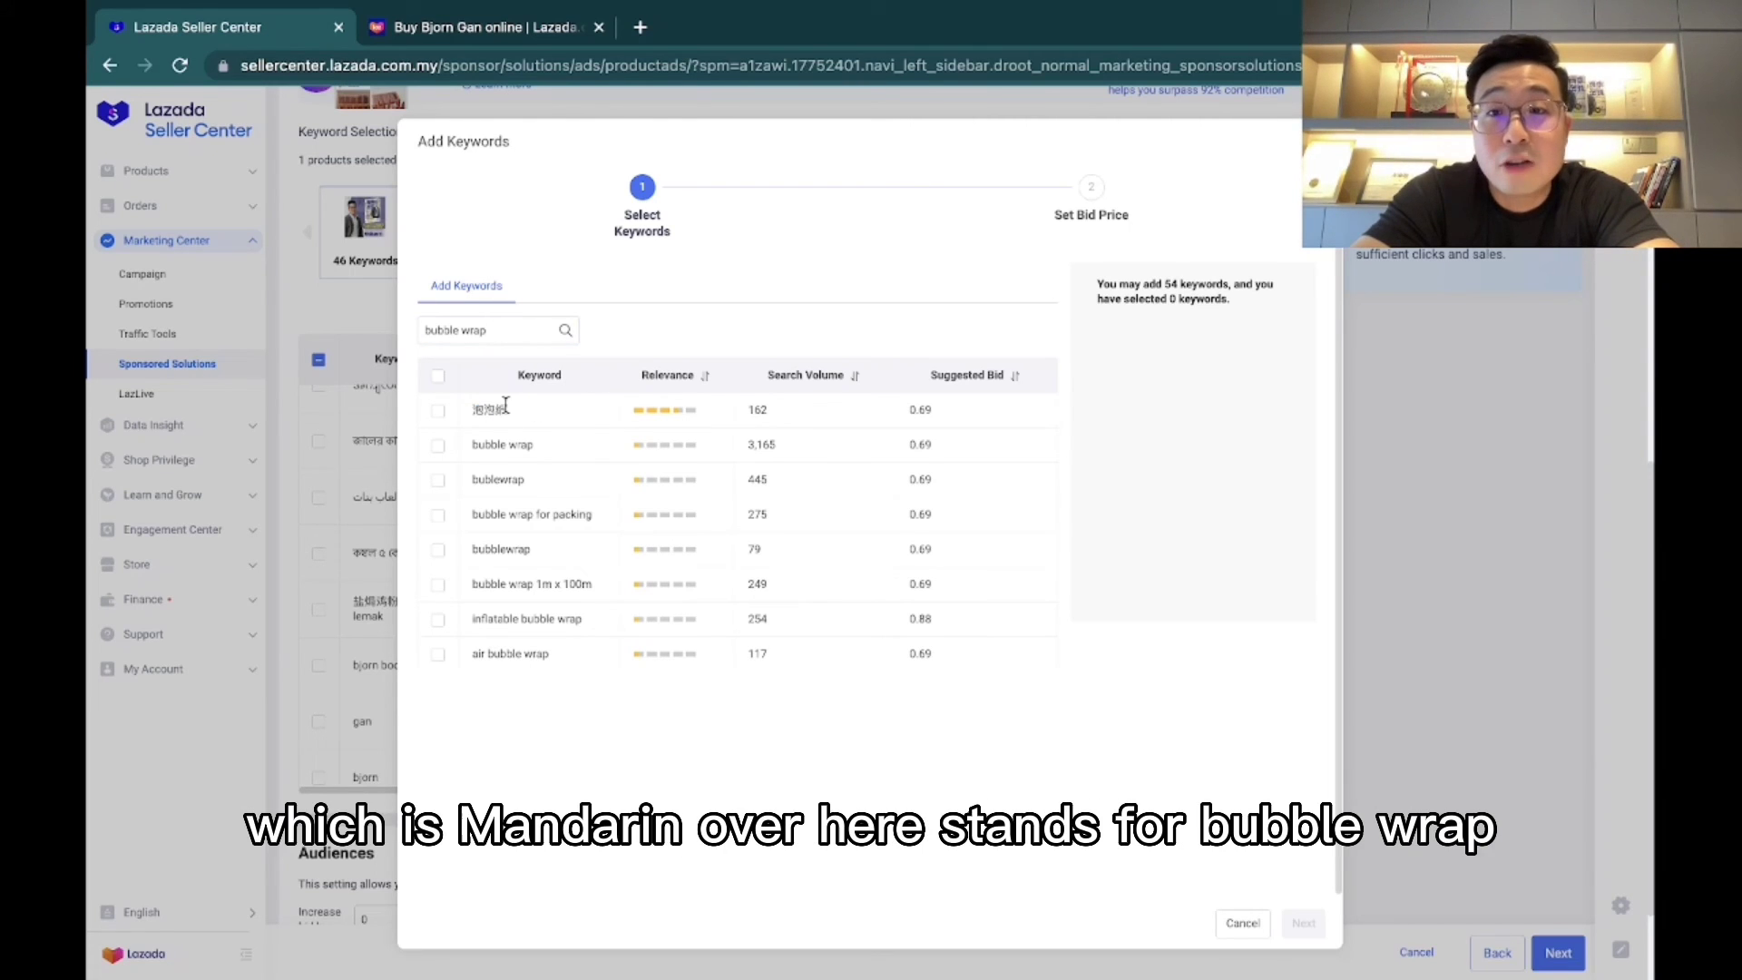
click(439, 412)
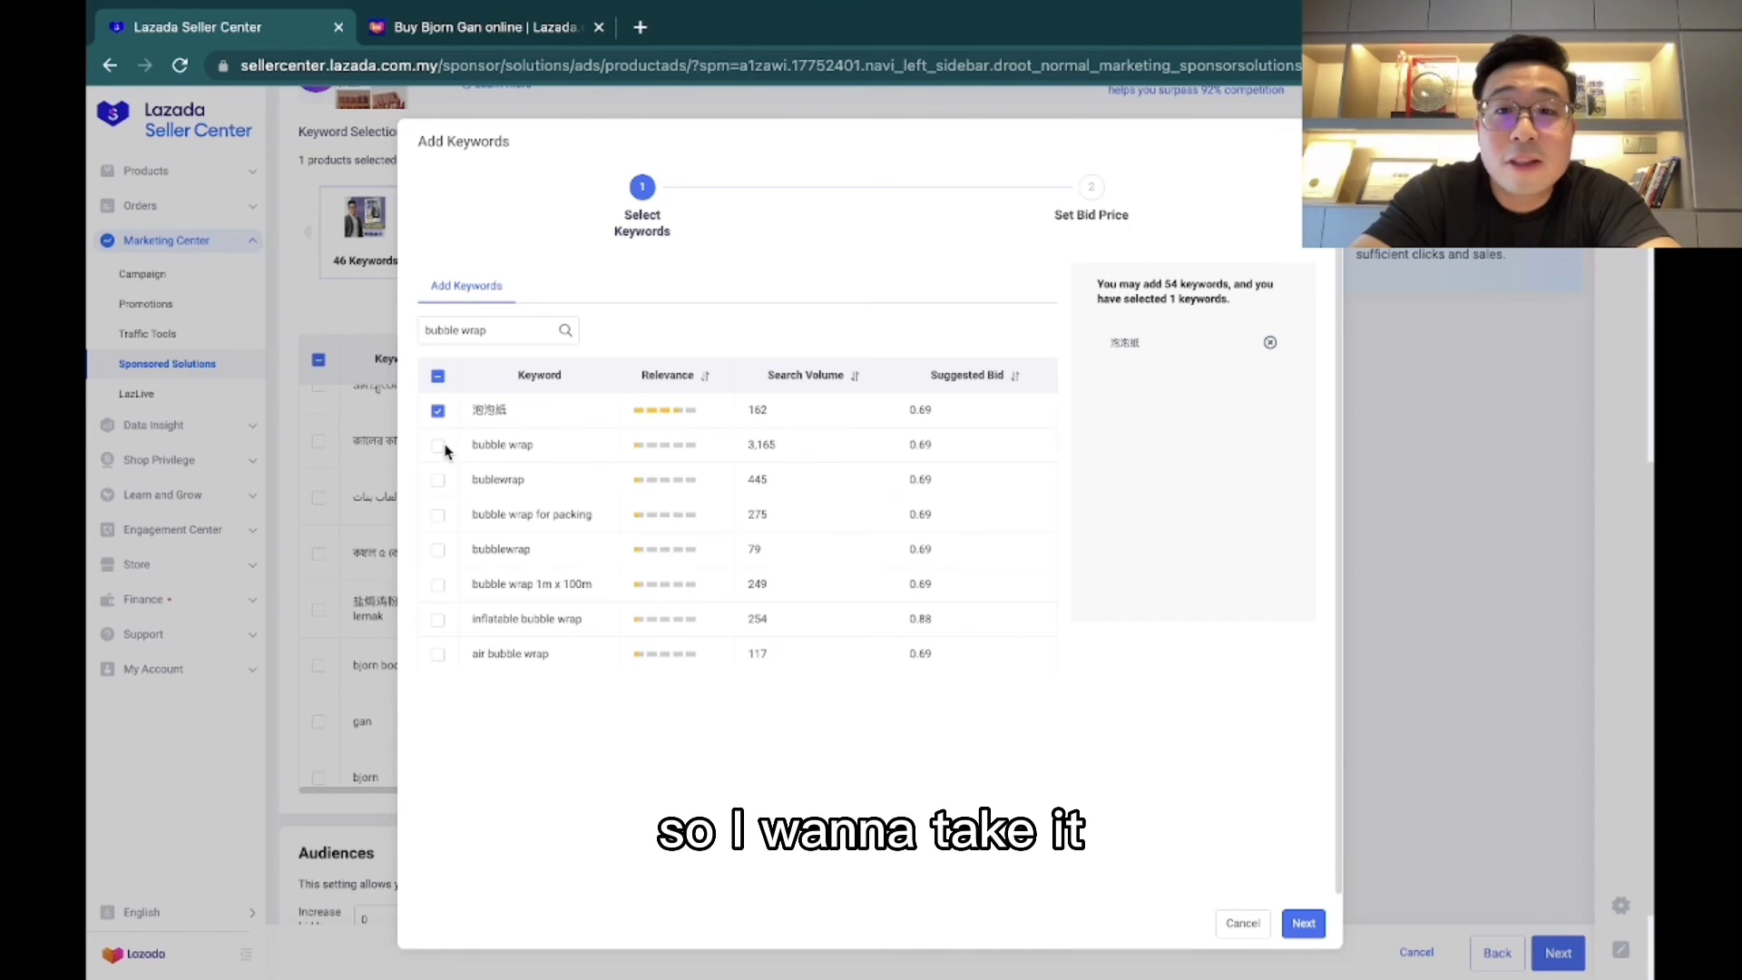
click(439, 445)
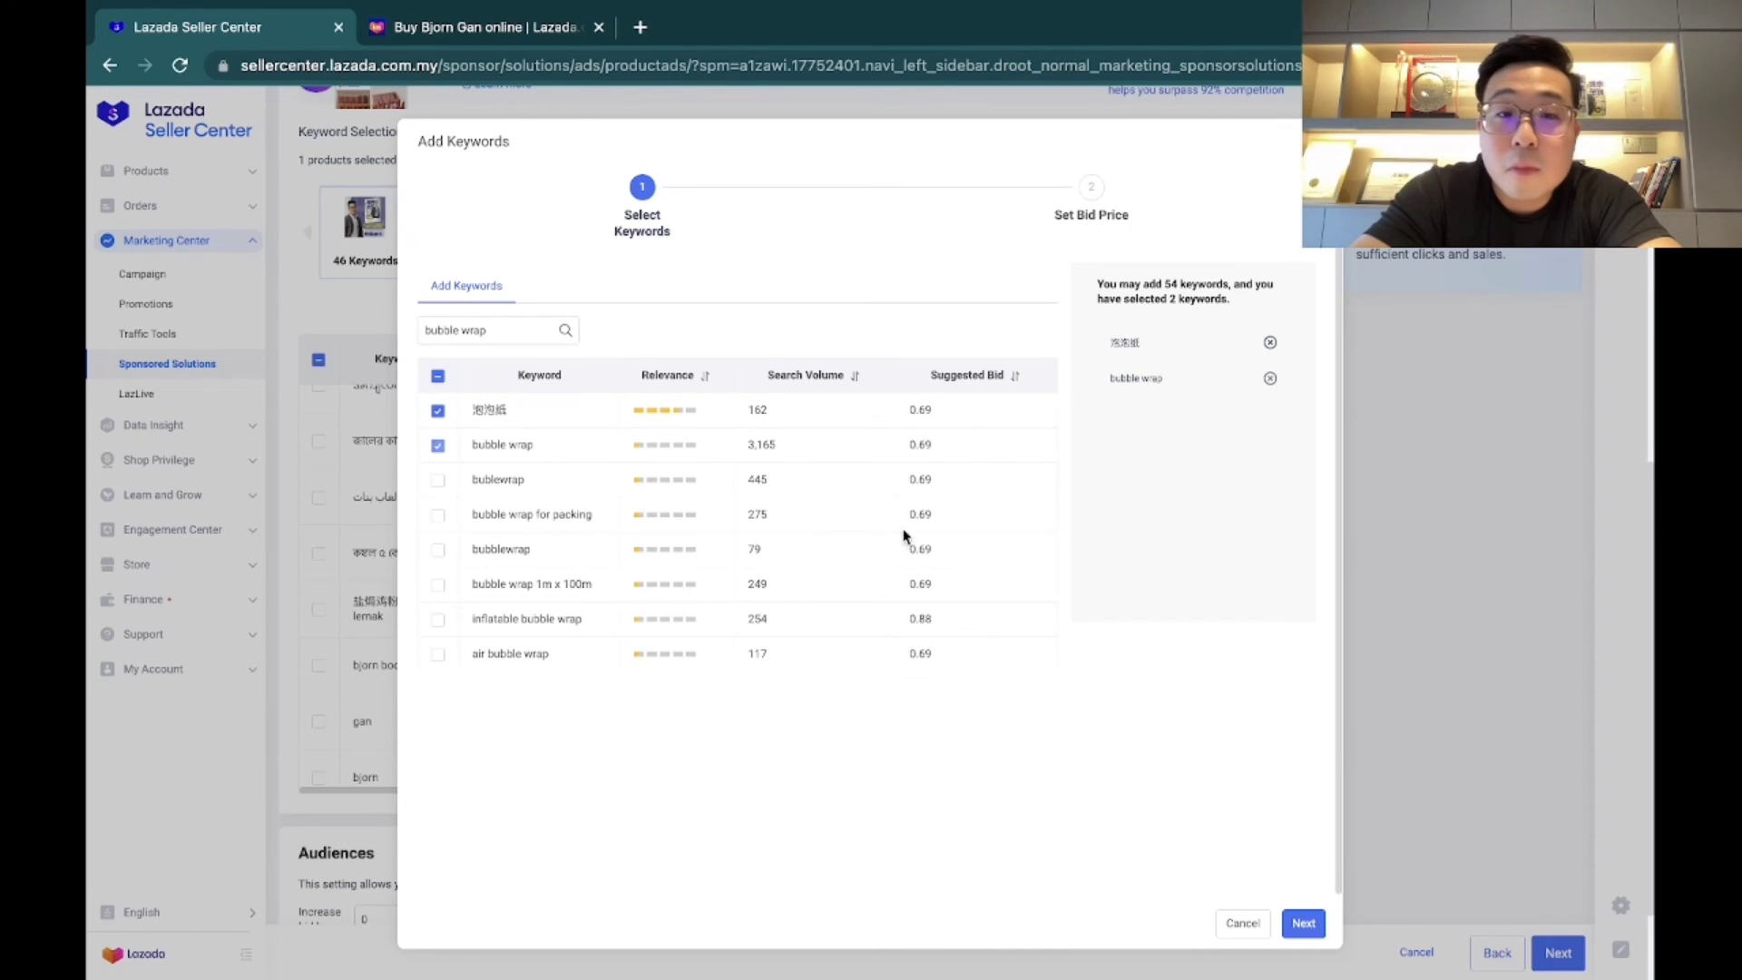
Step: Submit the two new keywords at MYR 0.69 bids, bringing the list to 48 keywords
click(1303, 924)
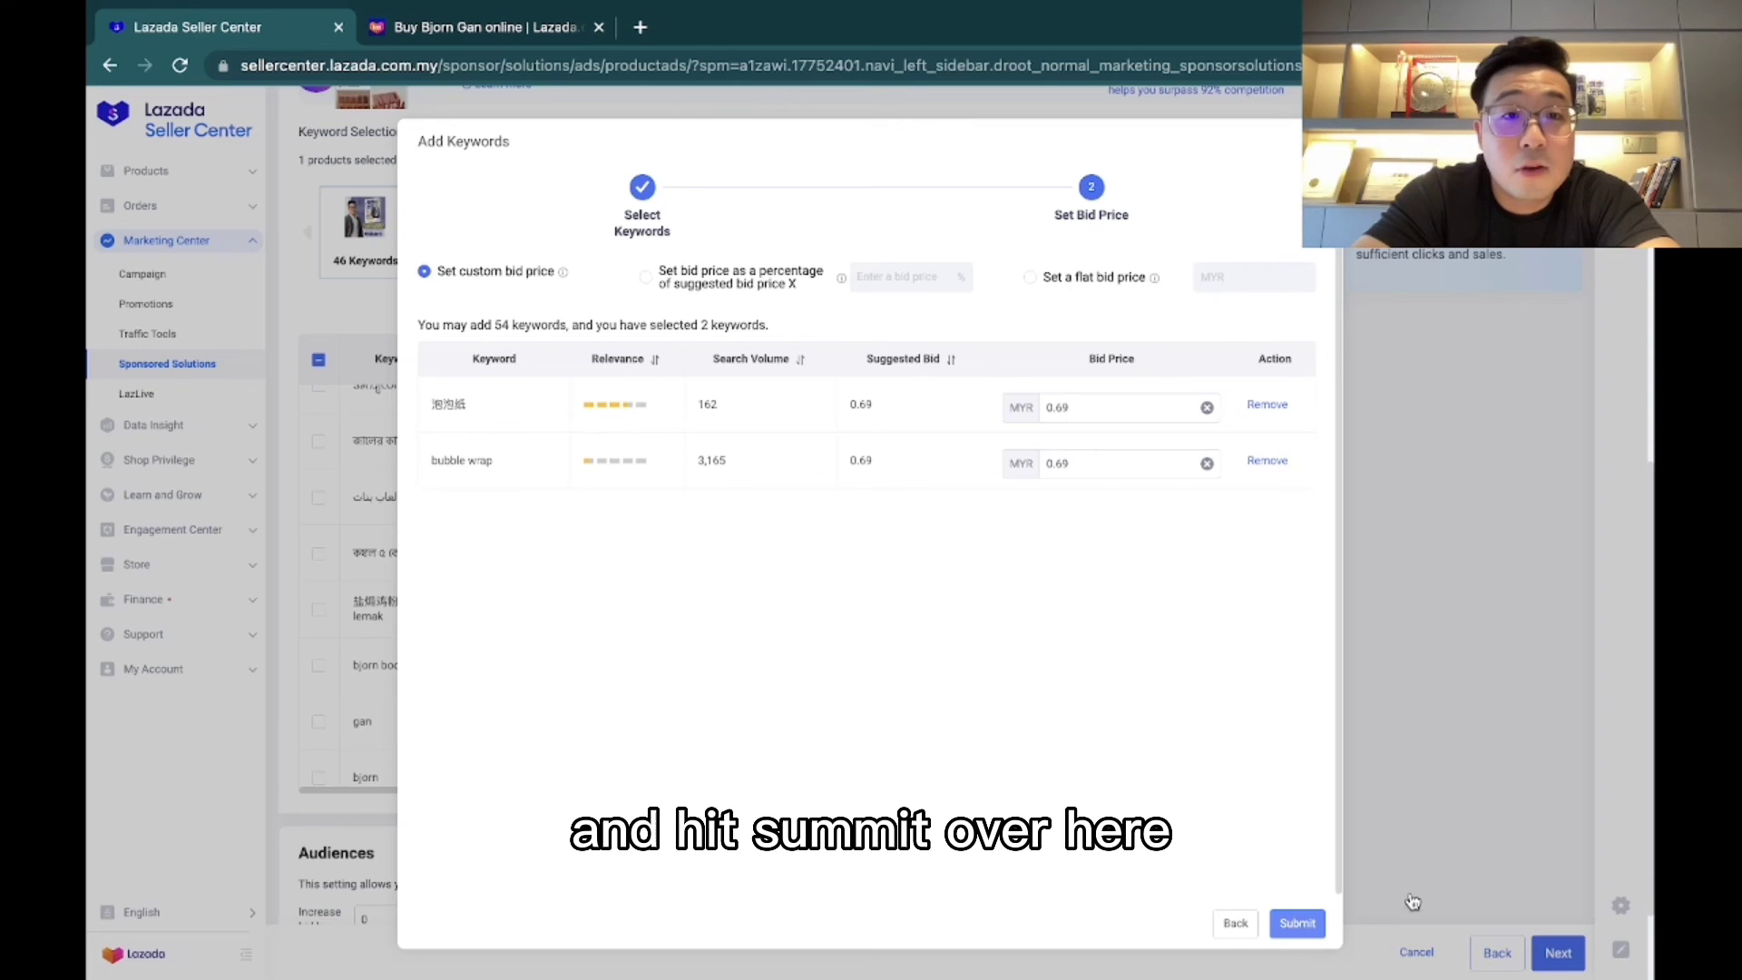
click(1299, 925)
scroll(793, 633, up, 5)
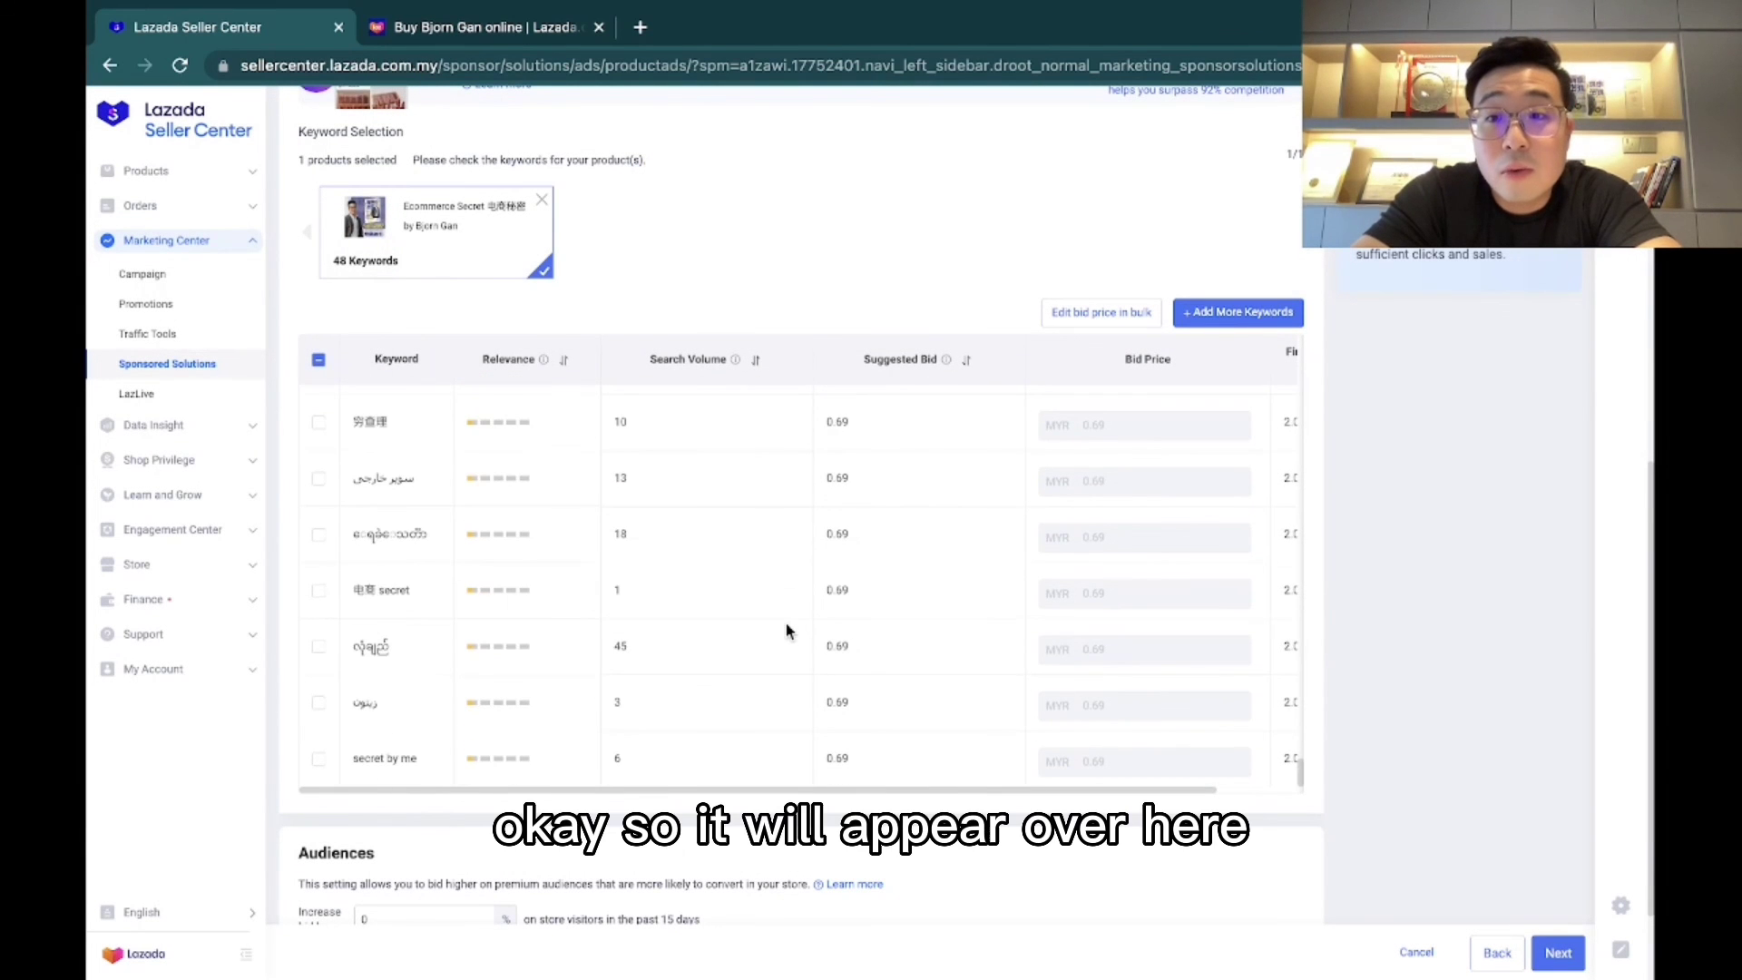
scroll(786, 631, up, 4)
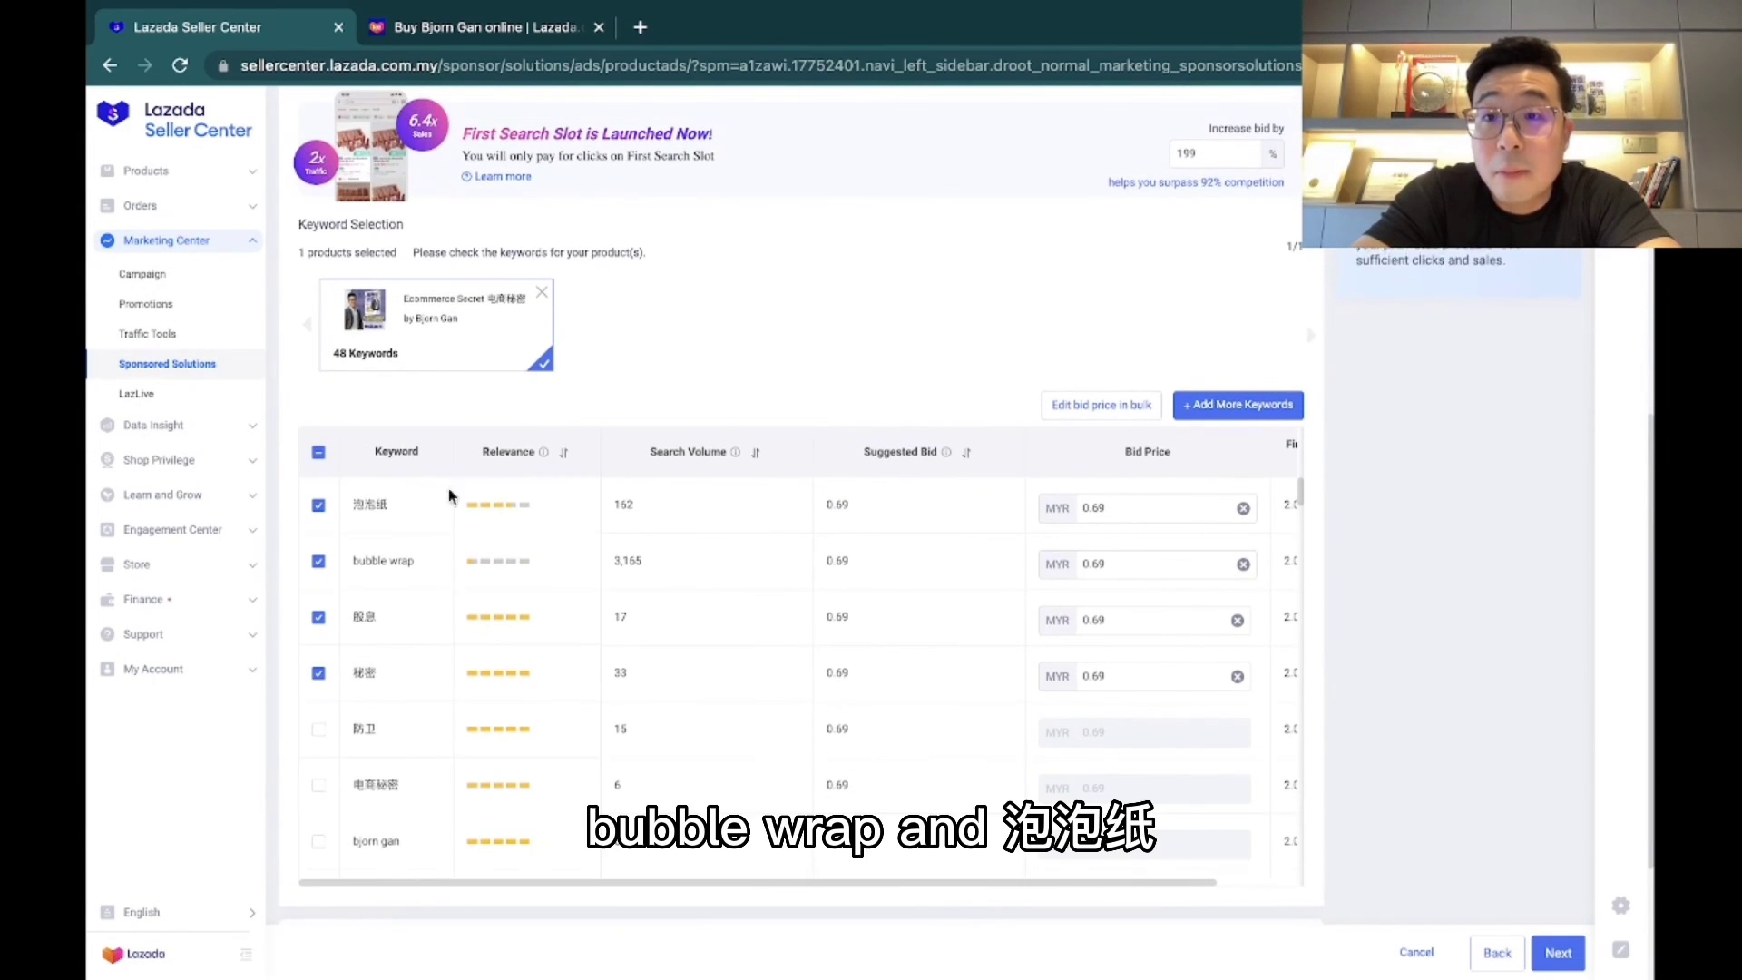
double_click(379, 562)
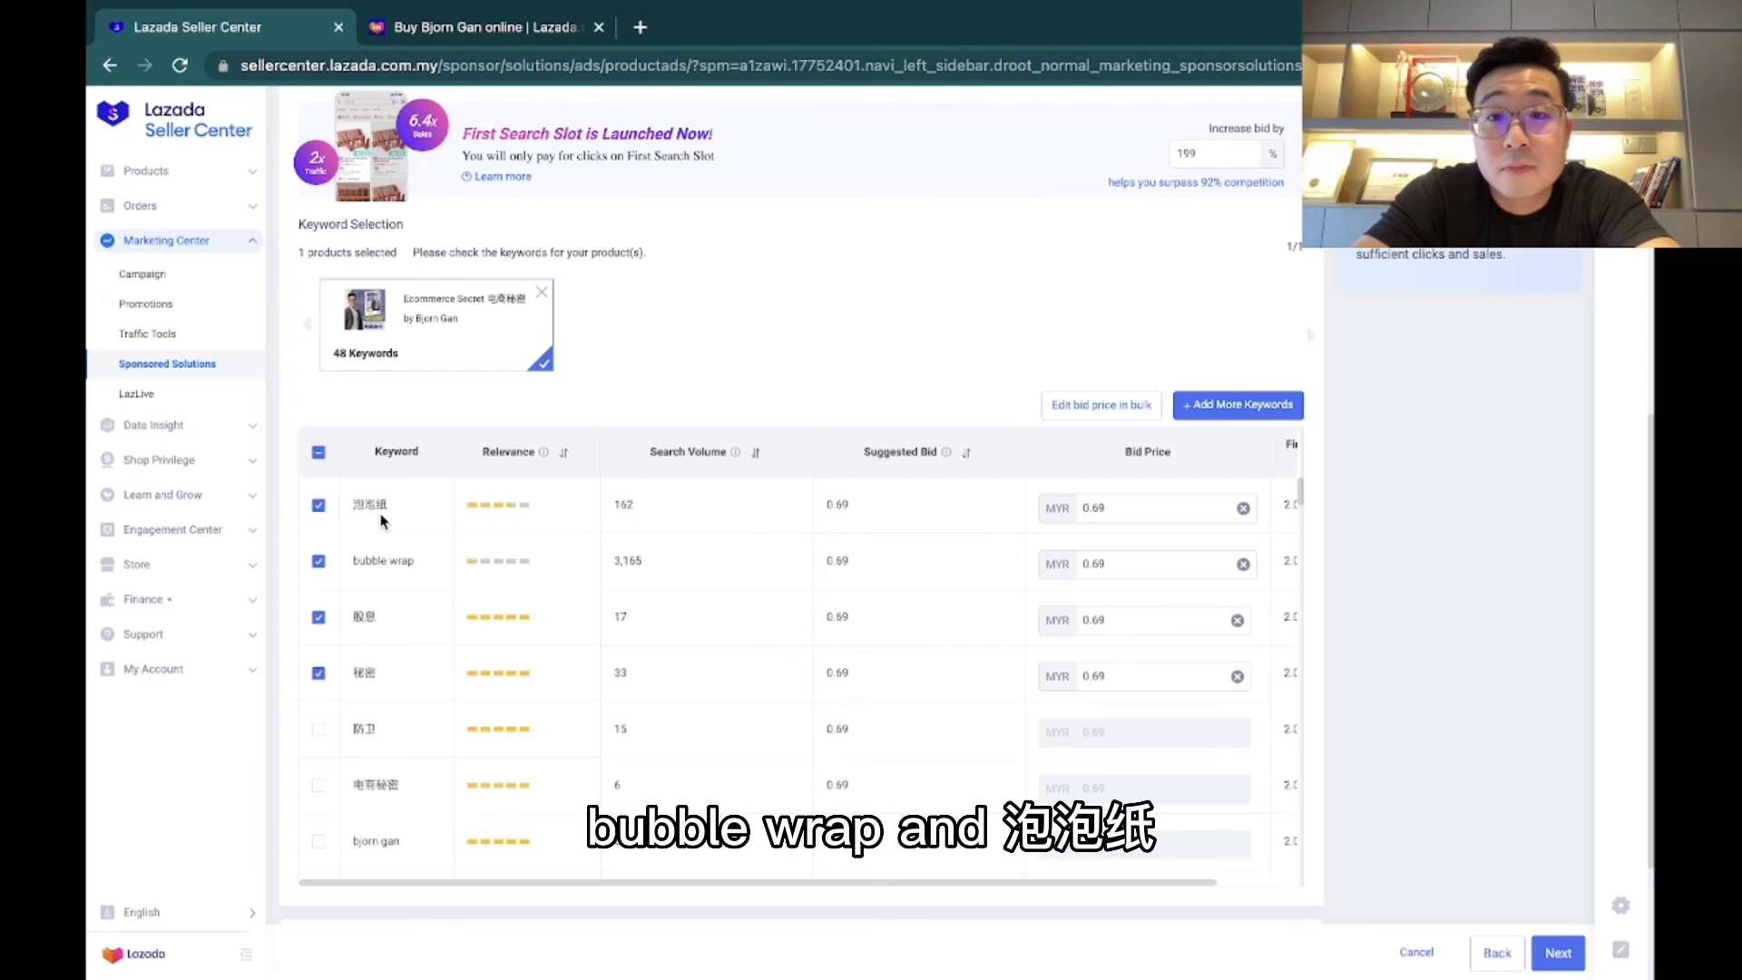
double_click(381, 519)
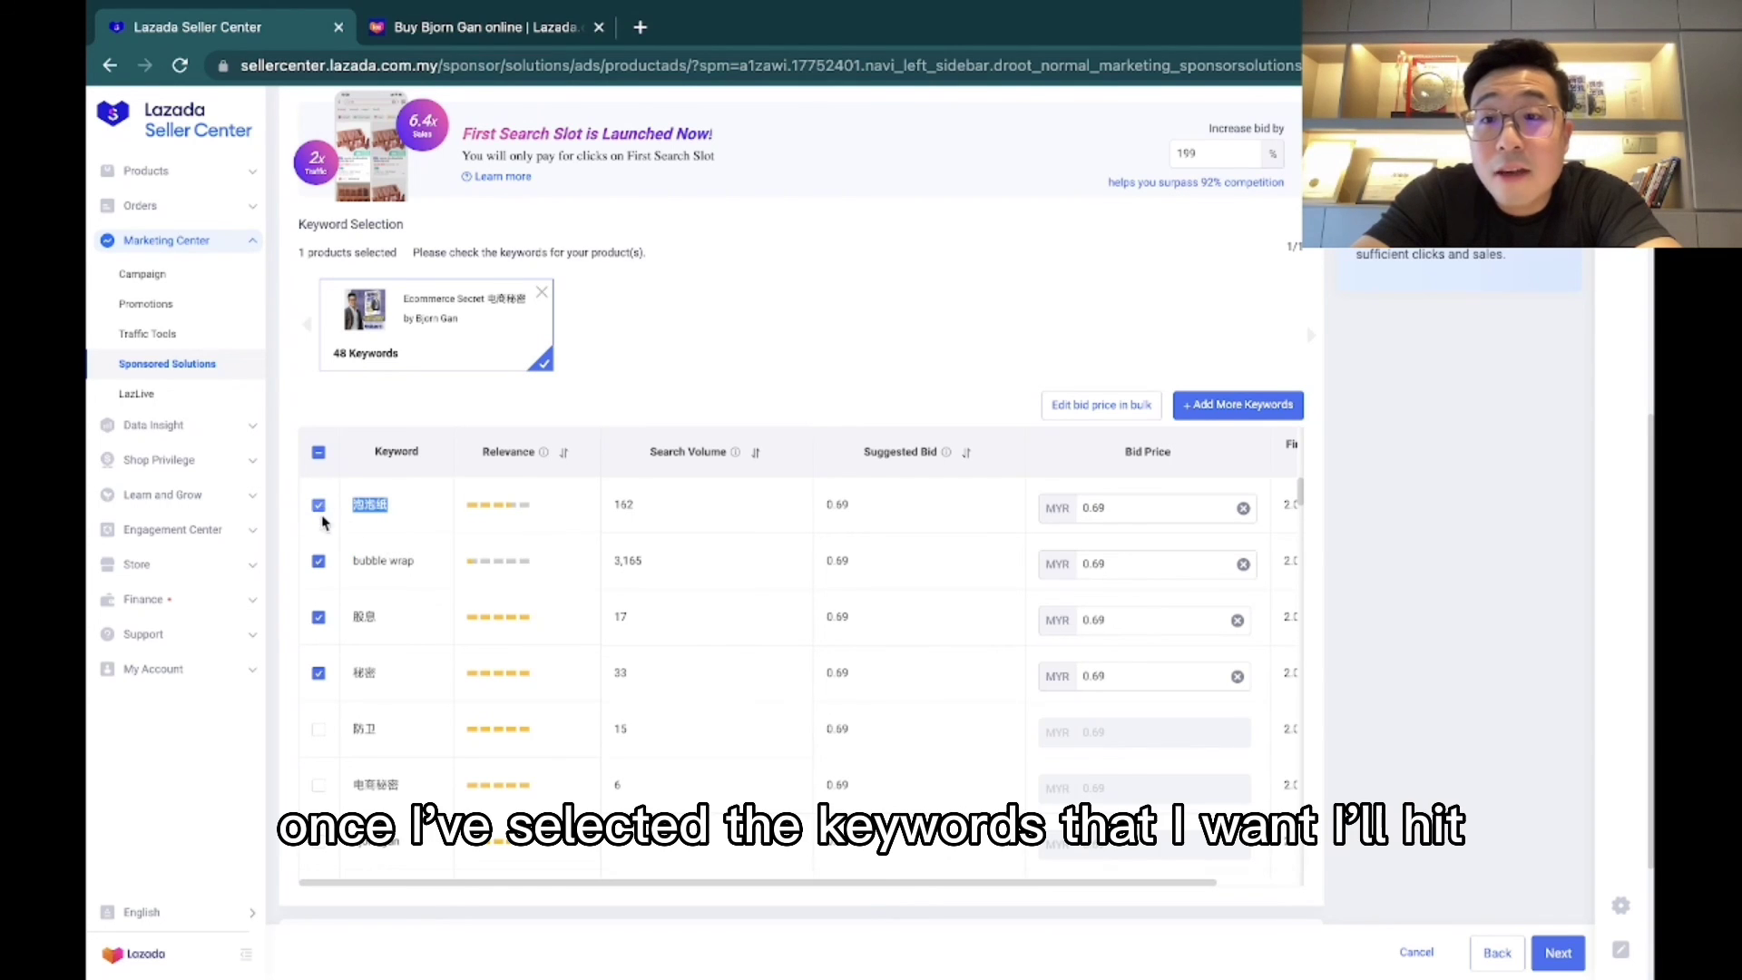
scroll(322, 670, down, 2)
click(319, 675)
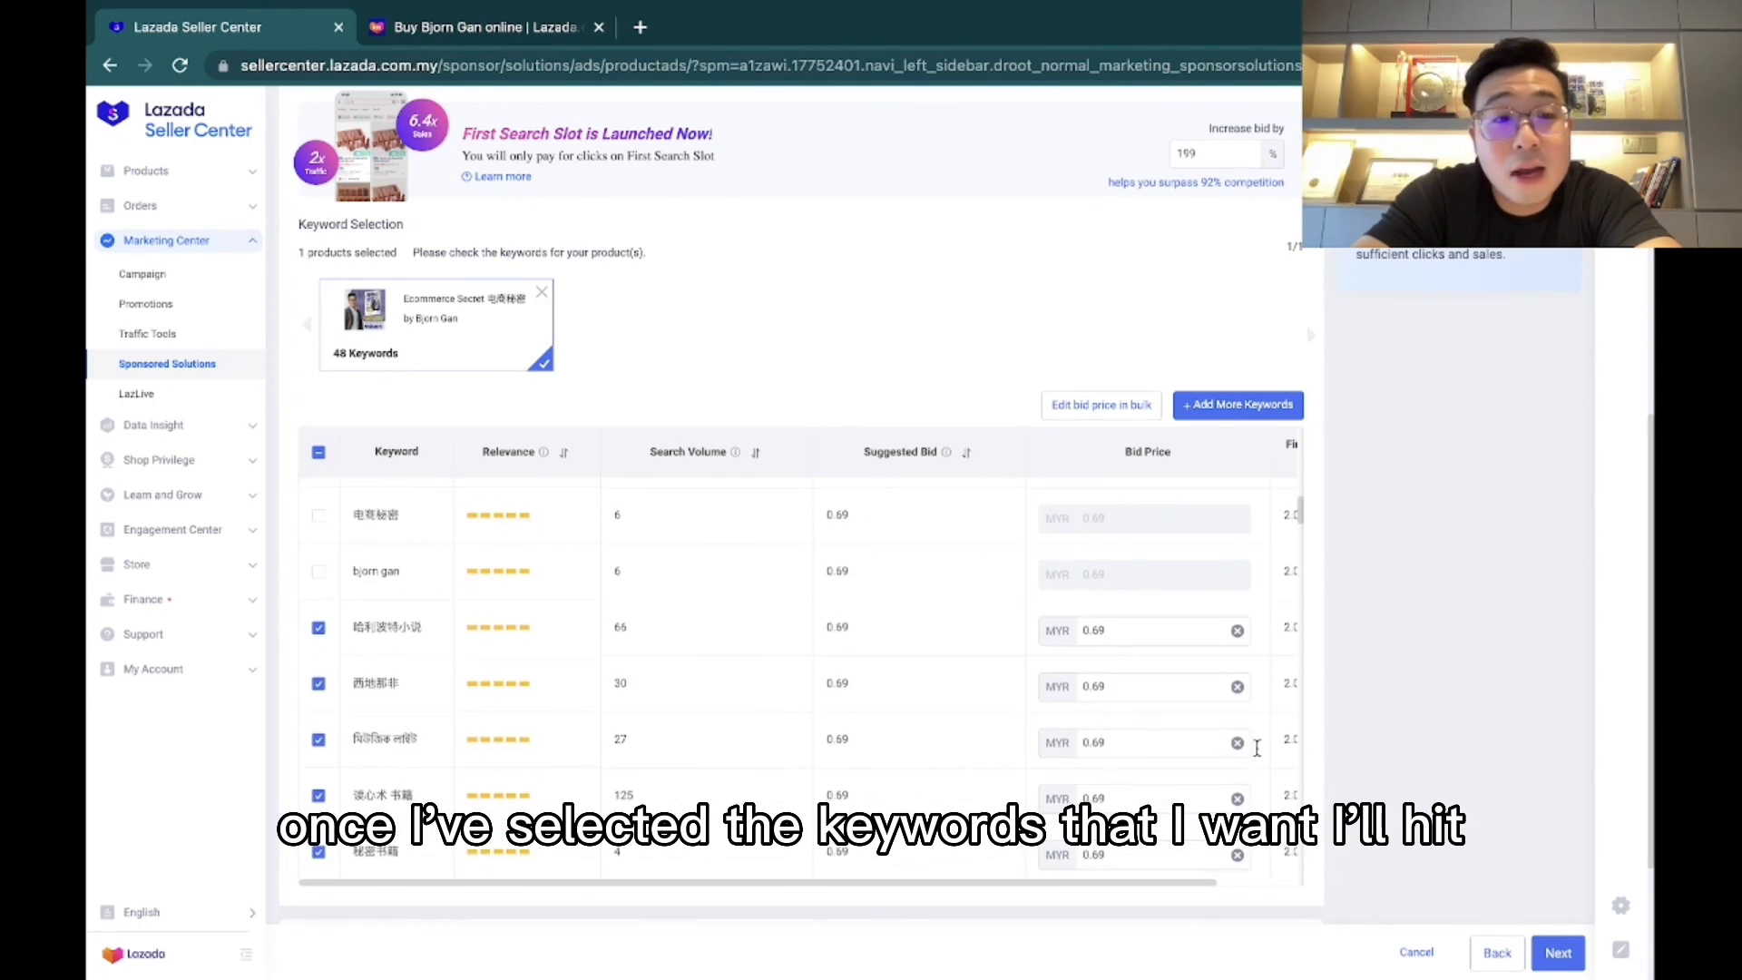
Step: Open the campaign review and check Standard type, All placements, budget 40 and book bidding 1
click(1558, 953)
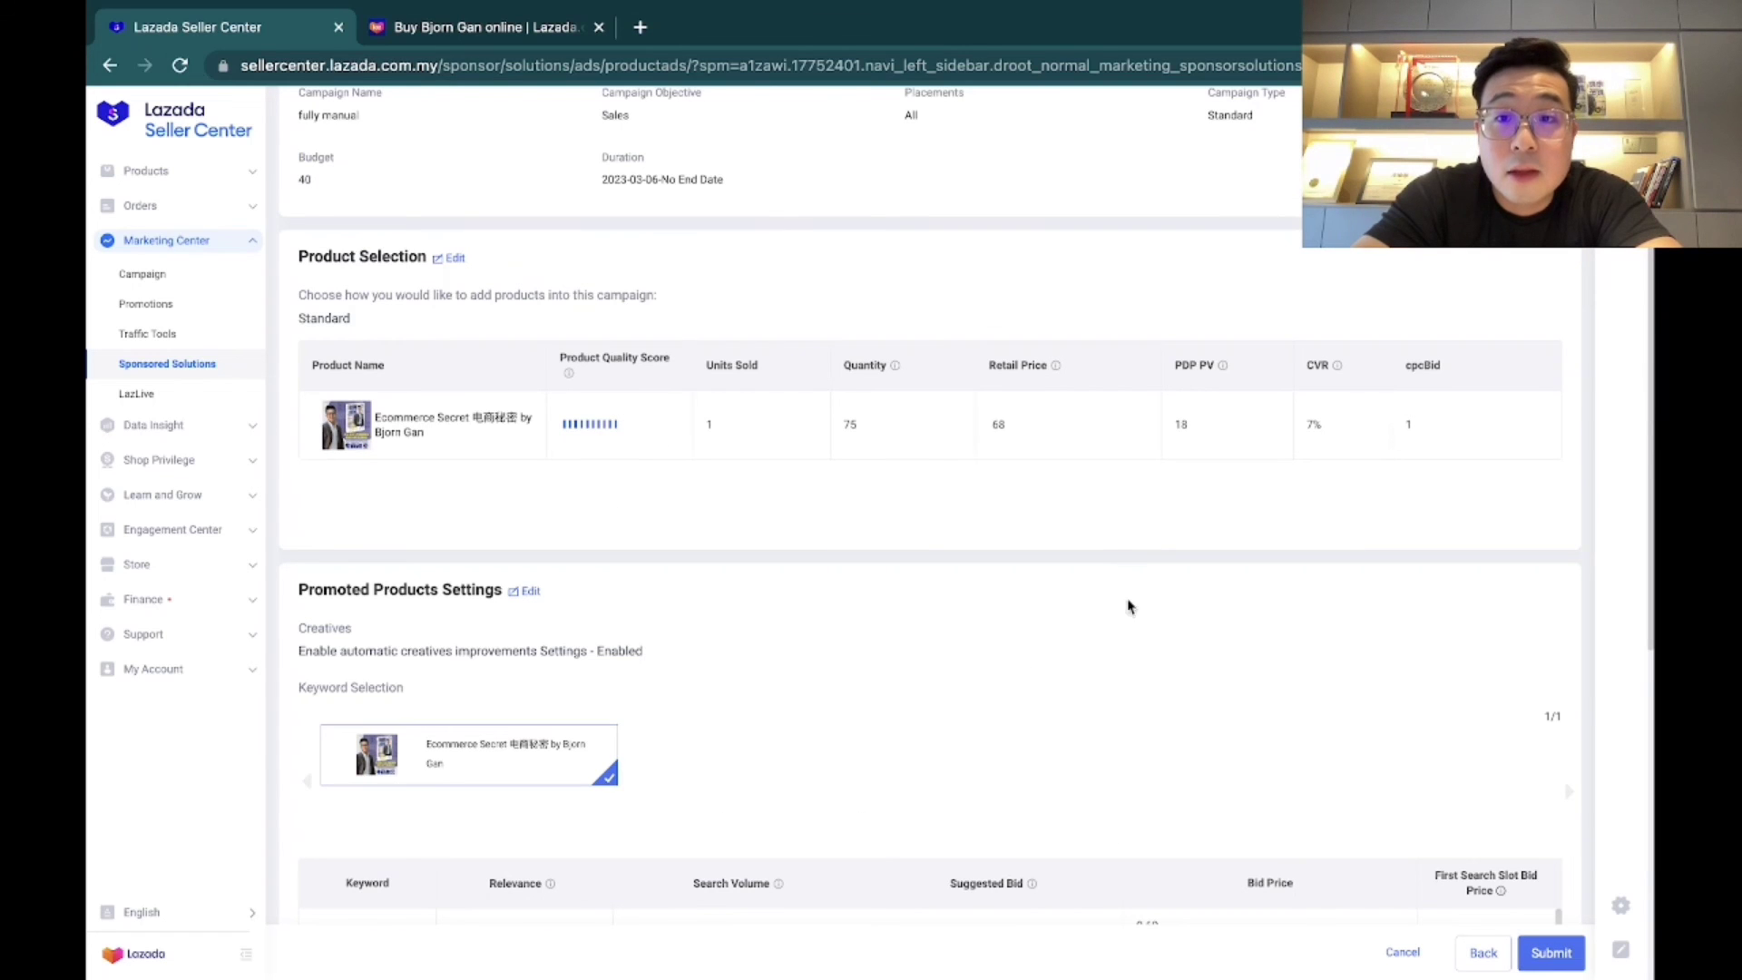
scroll(768, 513, down, 6)
scroll(770, 508, up, 8)
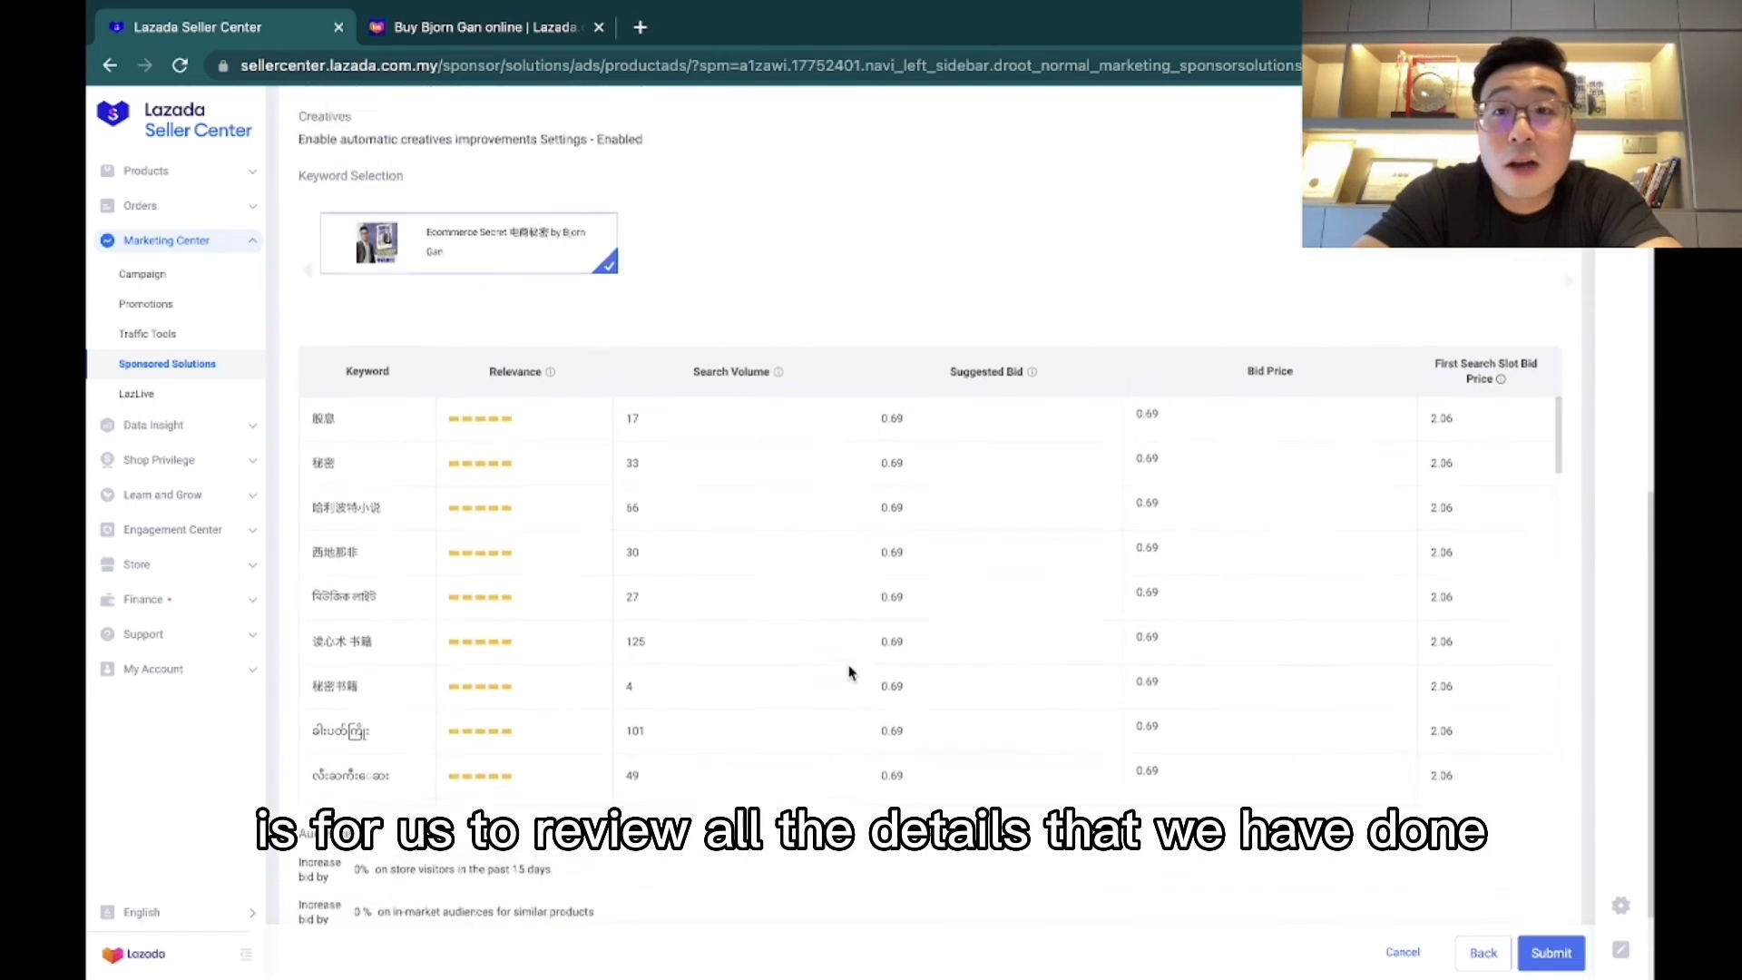
scroll(1161, 755, down, 7)
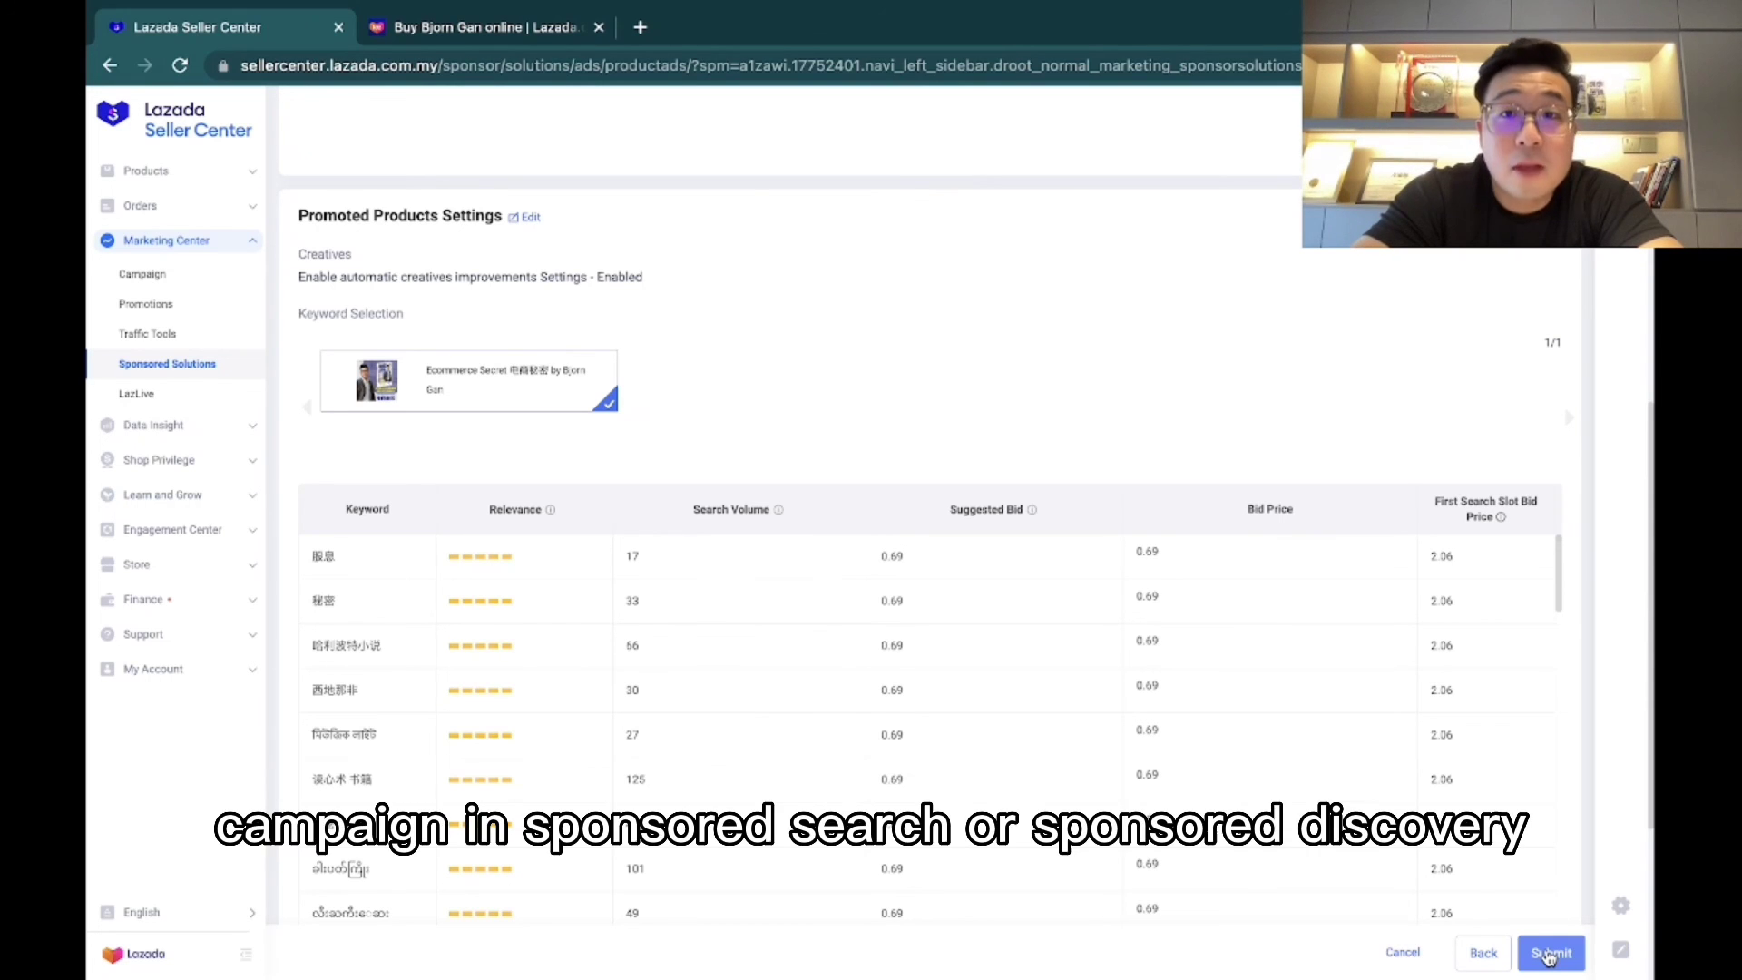
scroll(1417, 658, up, 10)
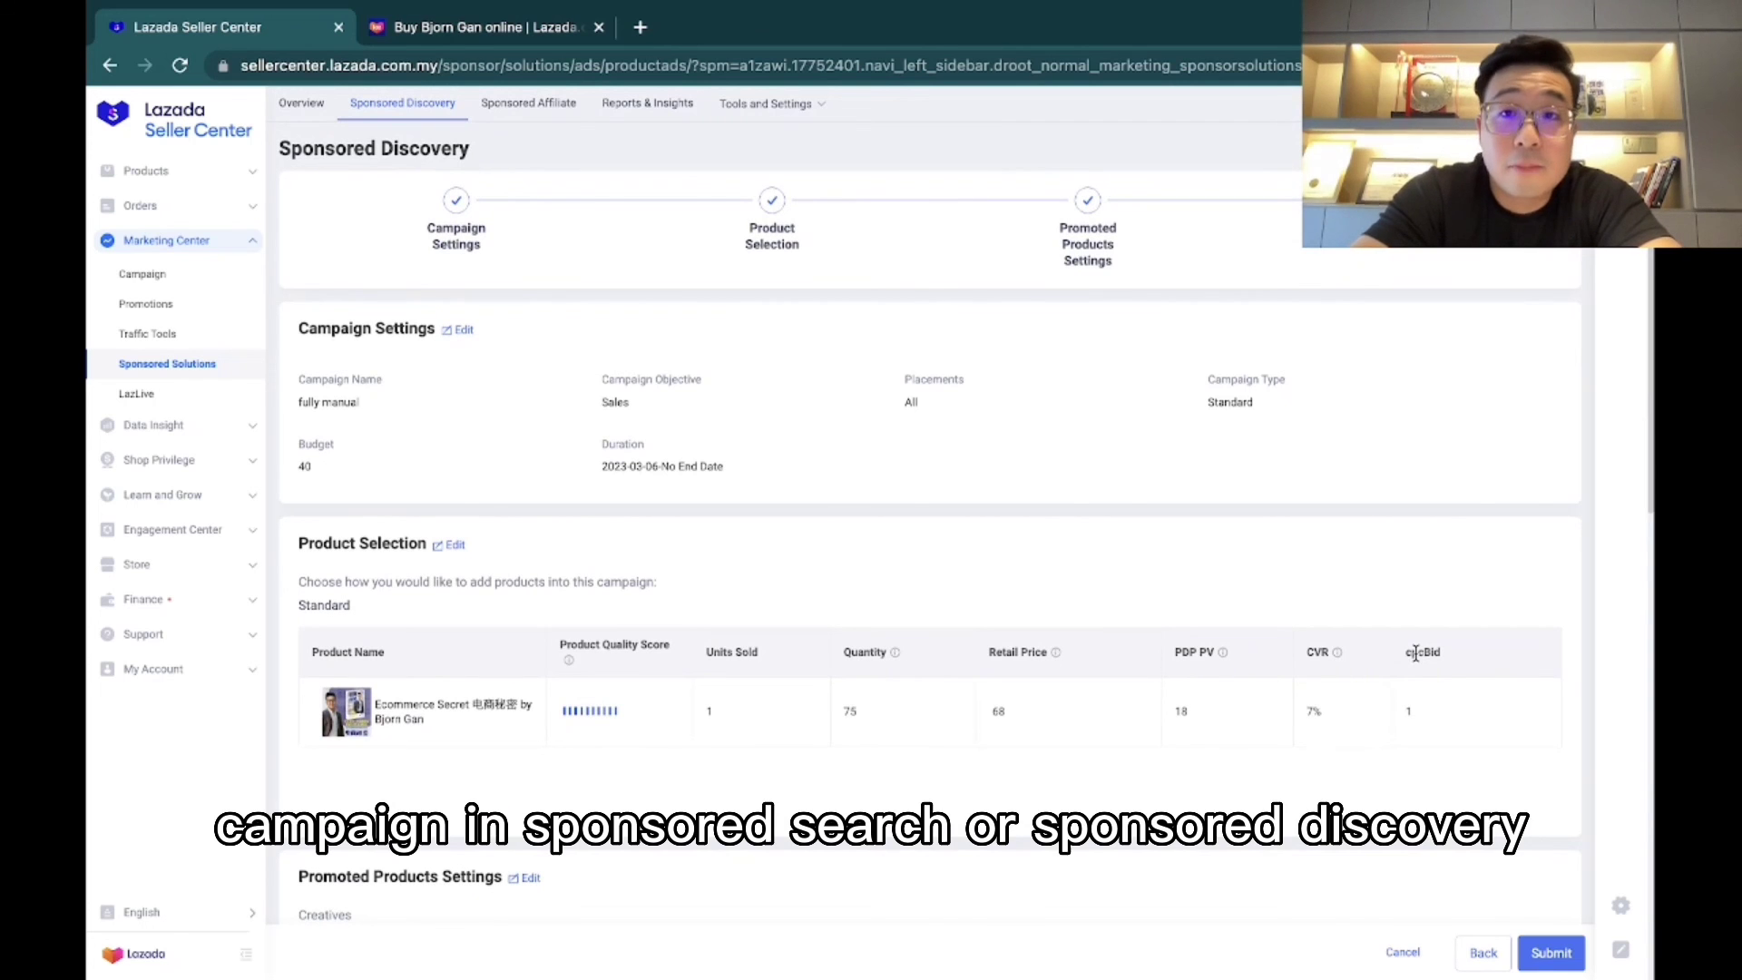
Step: Go back to the Sponsored Solutions Overview page
click(303, 103)
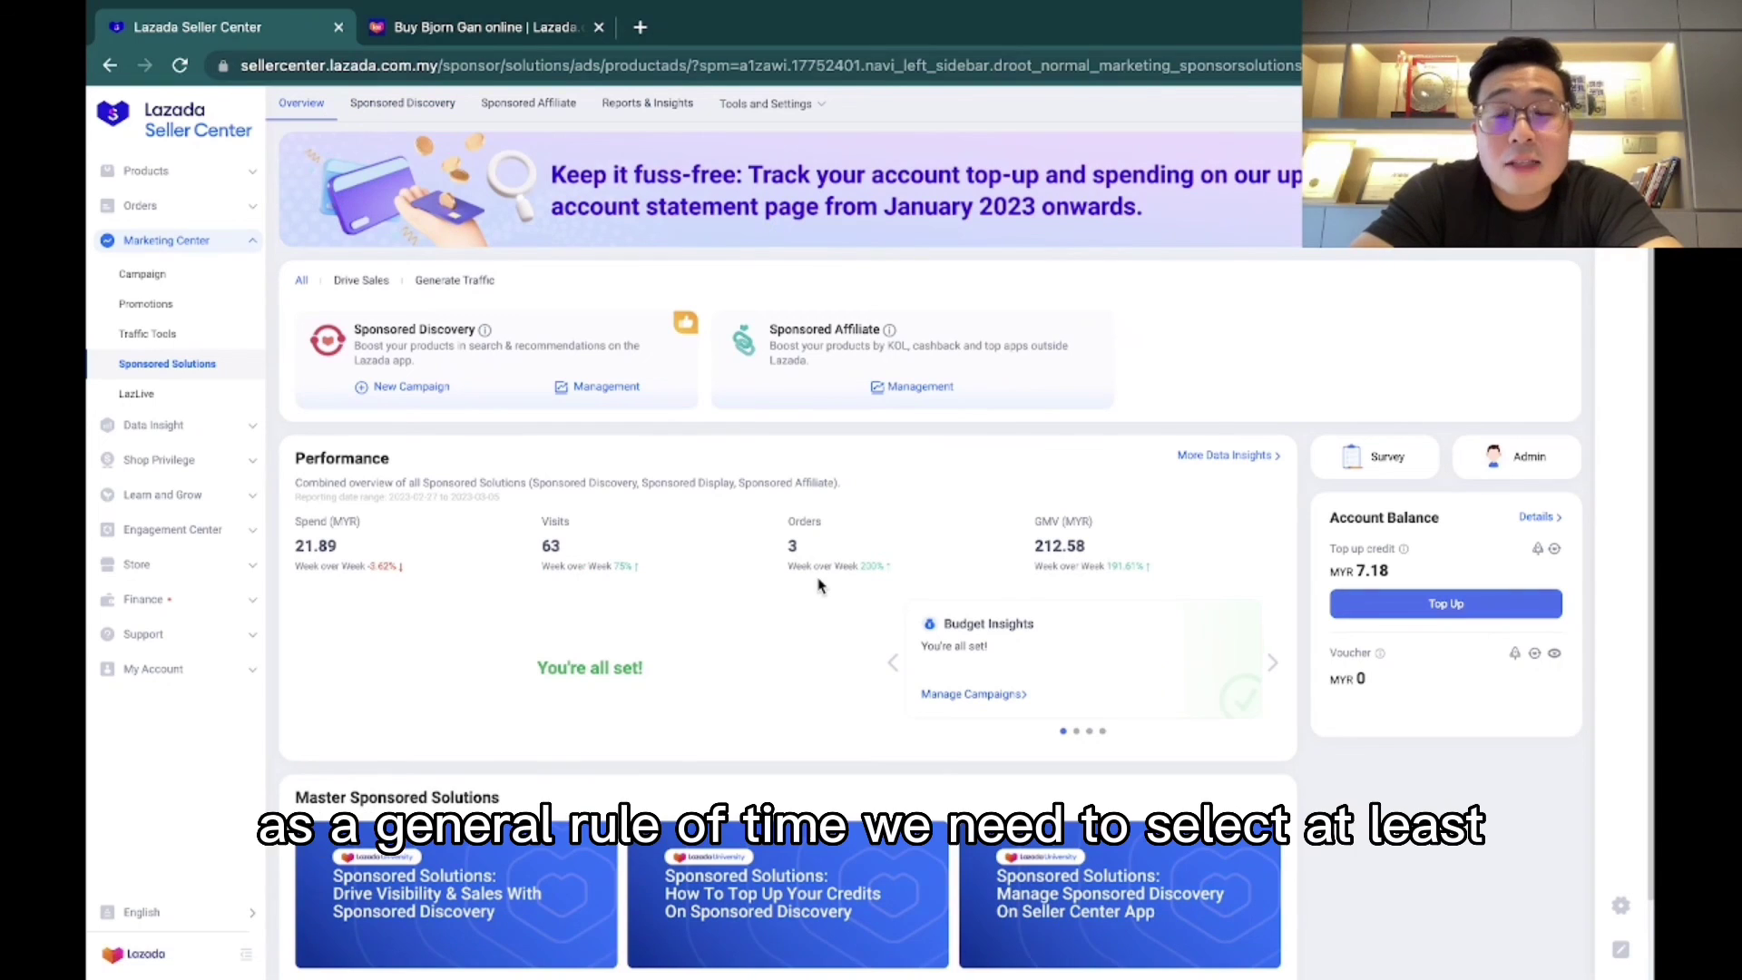